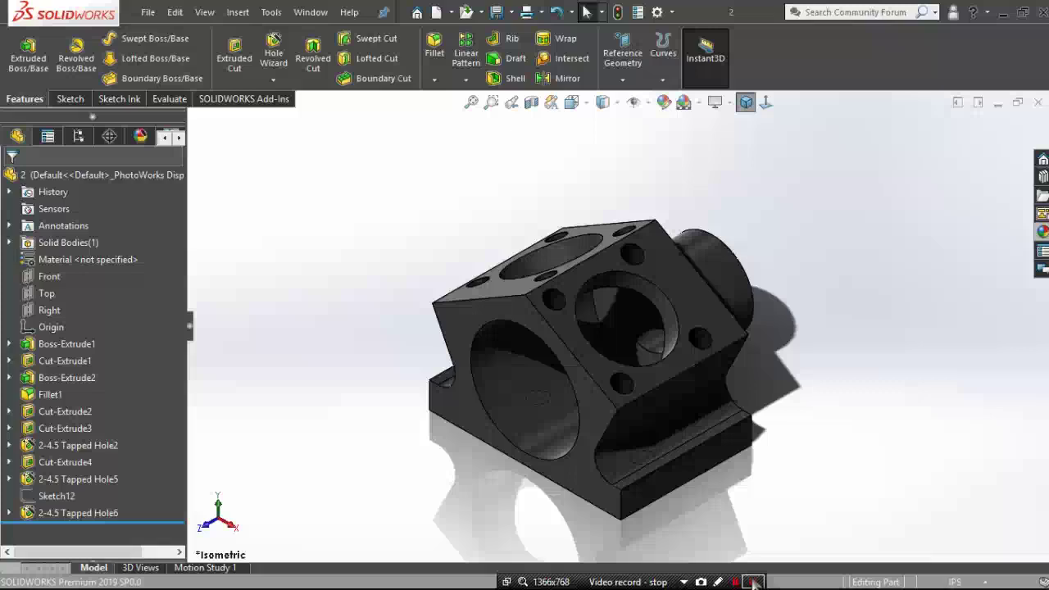
- Rotate the existing model through several views, returning briefly to isometric
left_click(752, 581)
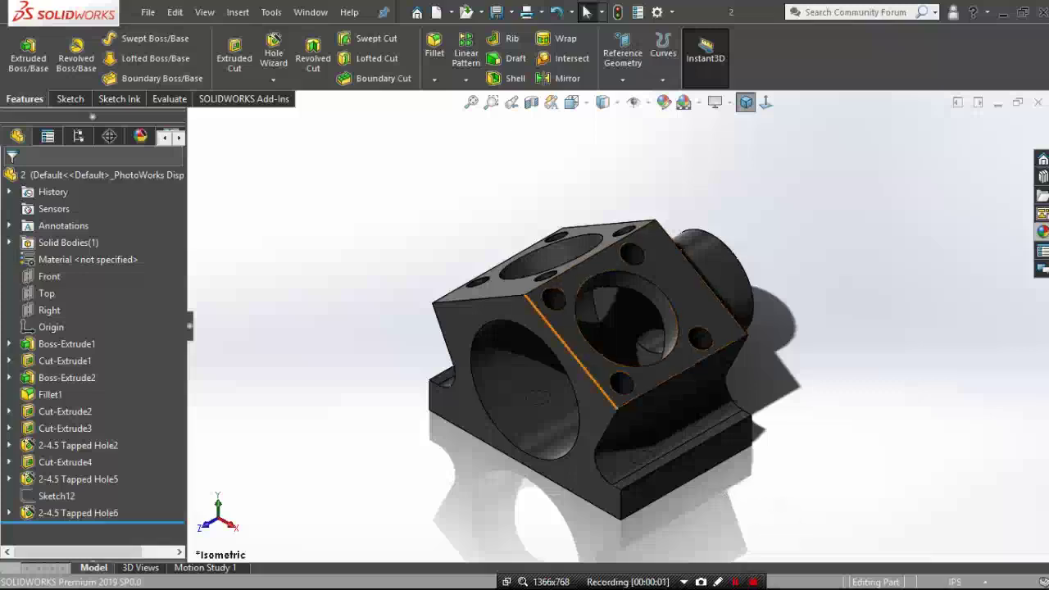
key("Left")
key("Left")
key("Left")
key("Left")
key("Left")
key("Left")
key("Left")
key("Left")
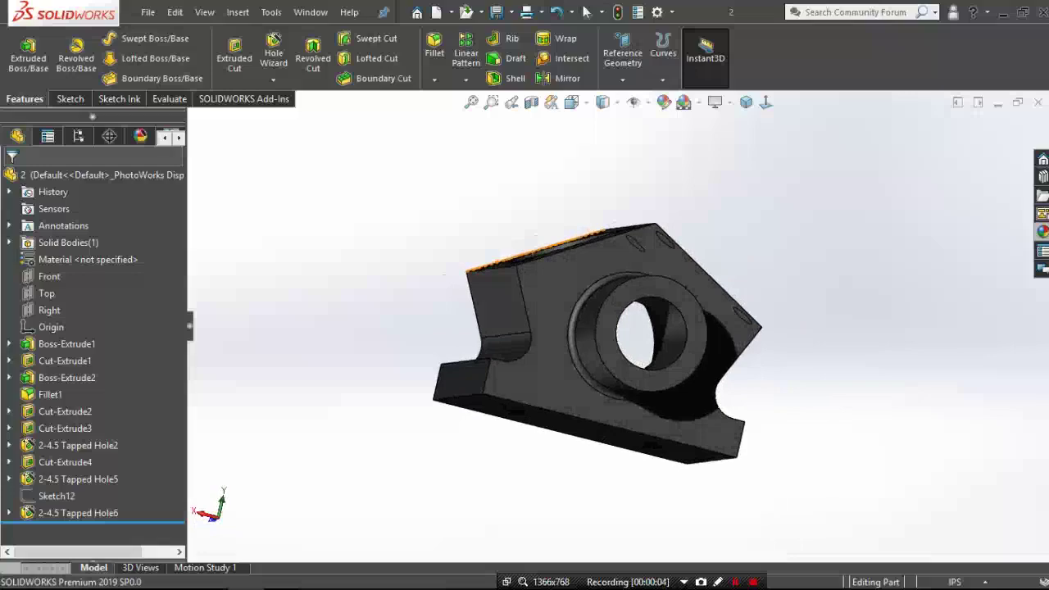
key("Left")
key("Left")
key("Left")
key("Left")
key("Left")
key("Left")
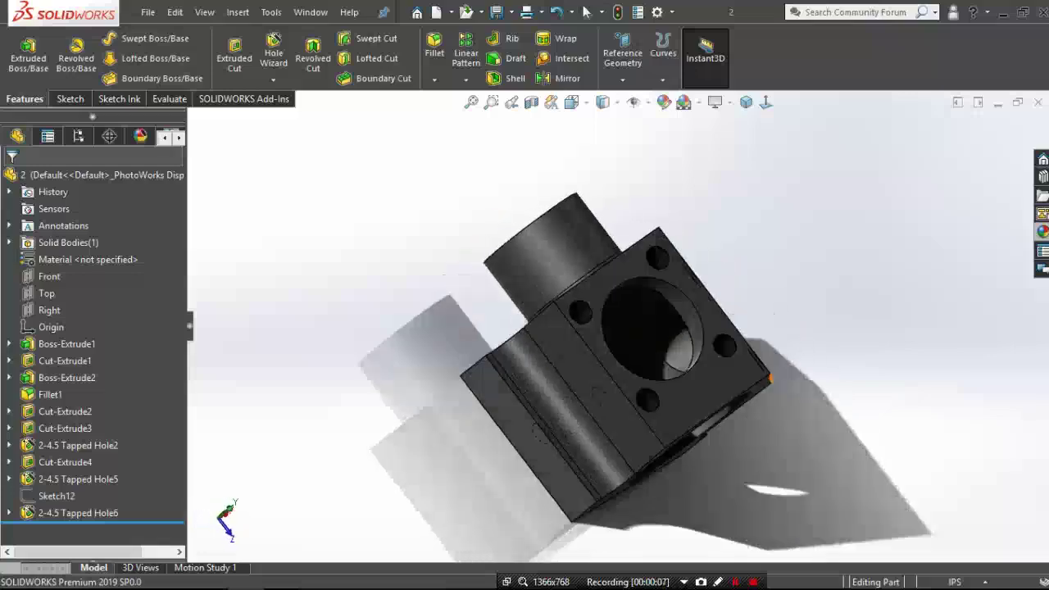
key("Left")
key("Left")
left_click(745, 101)
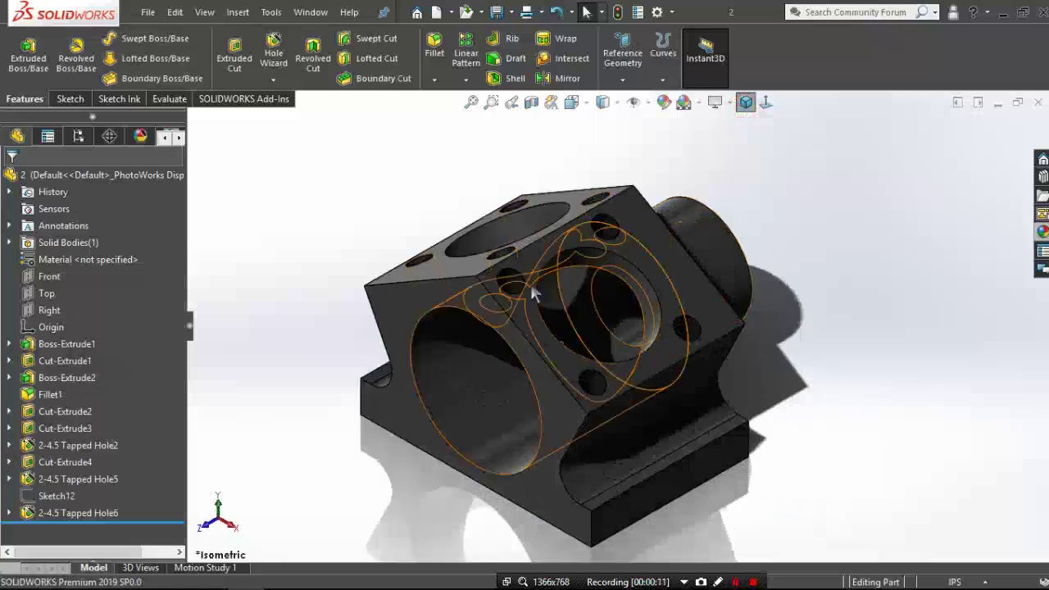
key("Left")
key("Left")
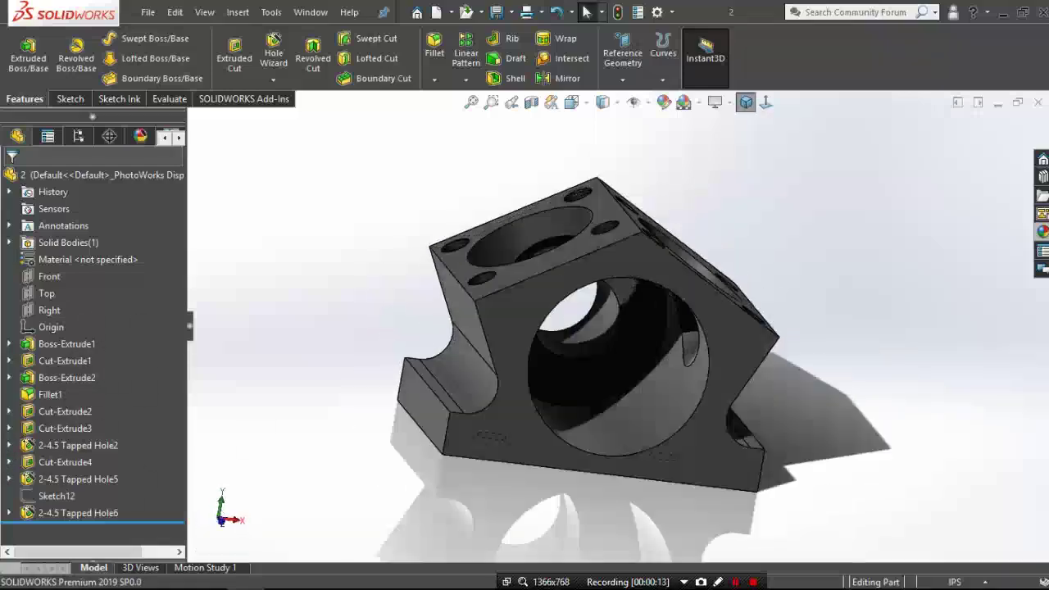
key("Left")
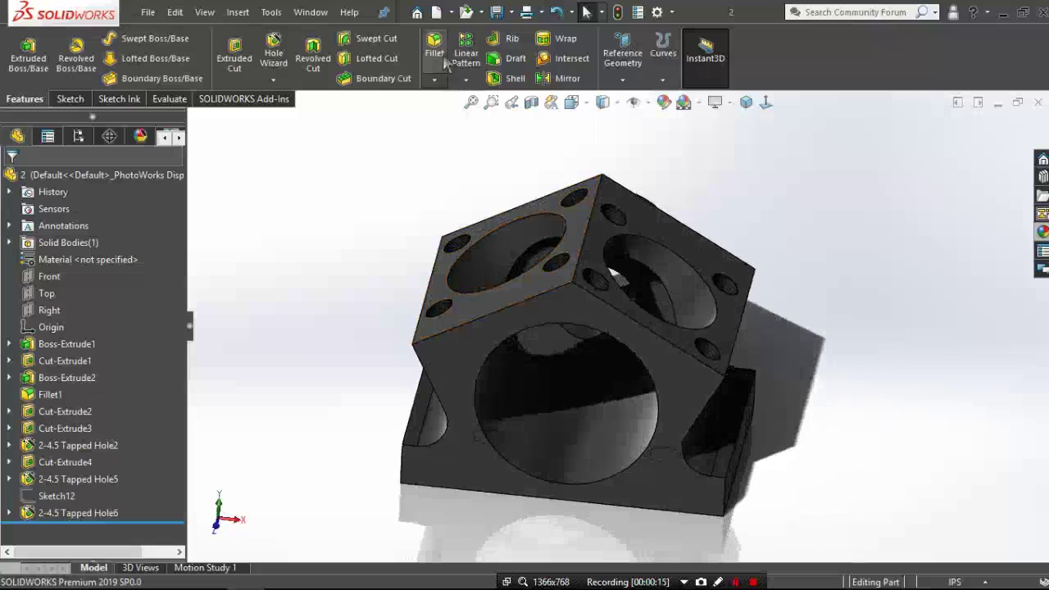
- Create a new part document from the Part_IPS template
left_click(434, 14)
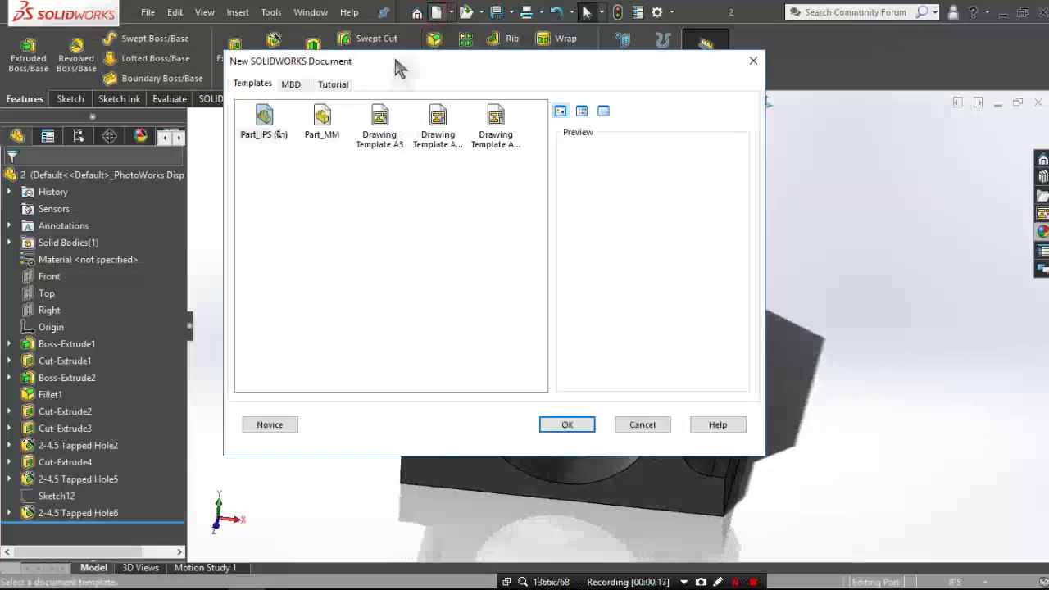
left_click_drag(394, 54, 519, 100)
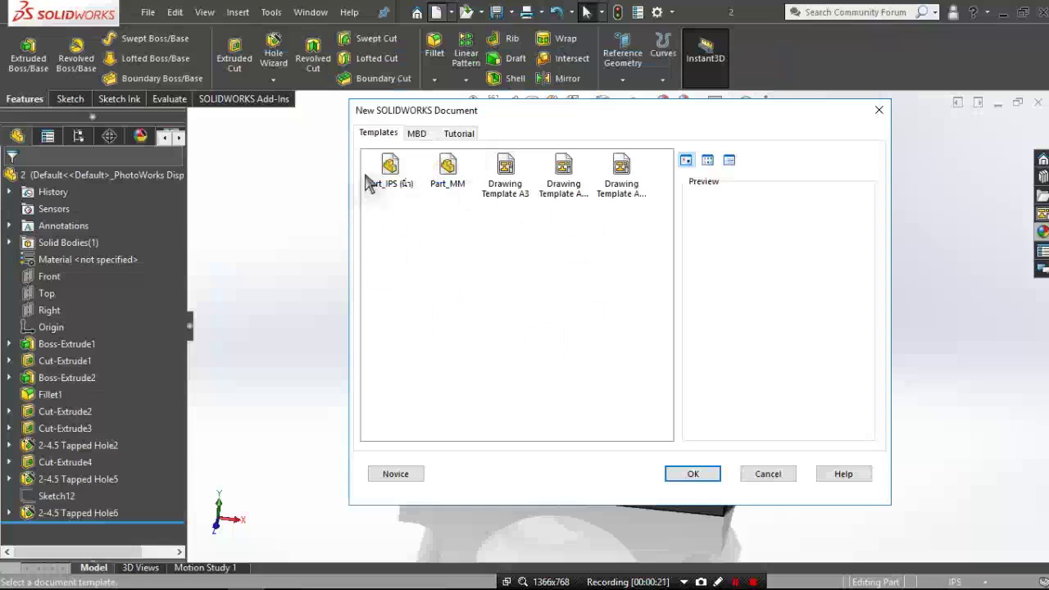
left_click(391, 169)
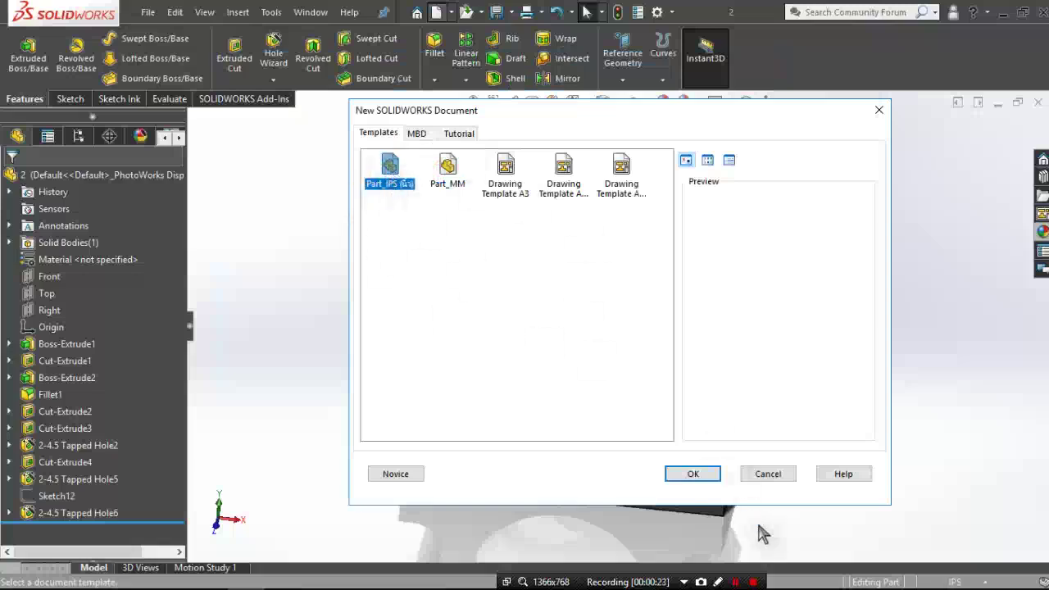
left_click(692, 473)
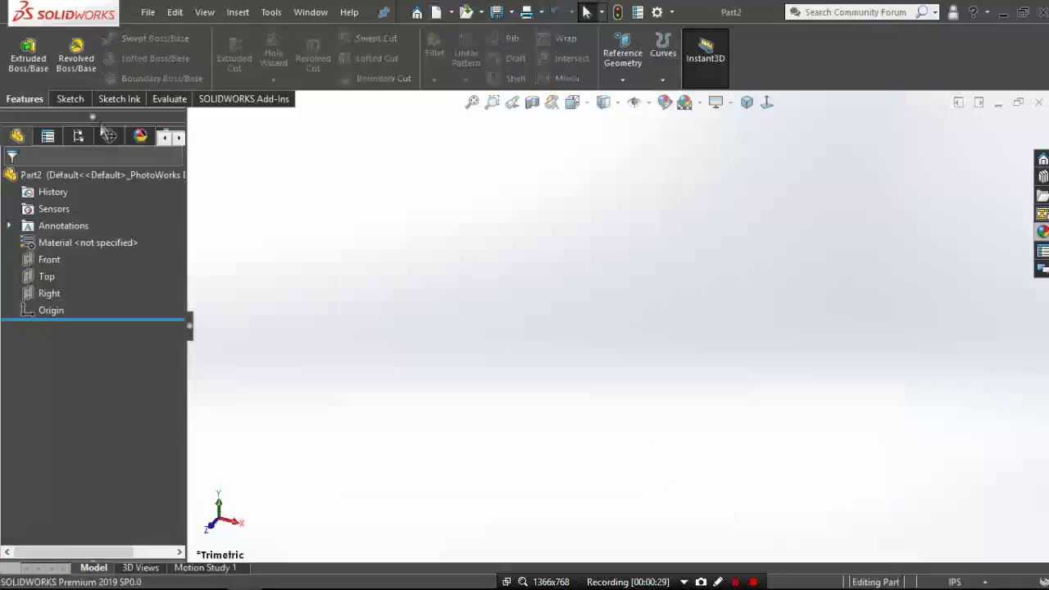
- Start a sketch on the Front plane and draw a vertical centerline up from the origin
left_click(70, 99)
left_click(23, 69)
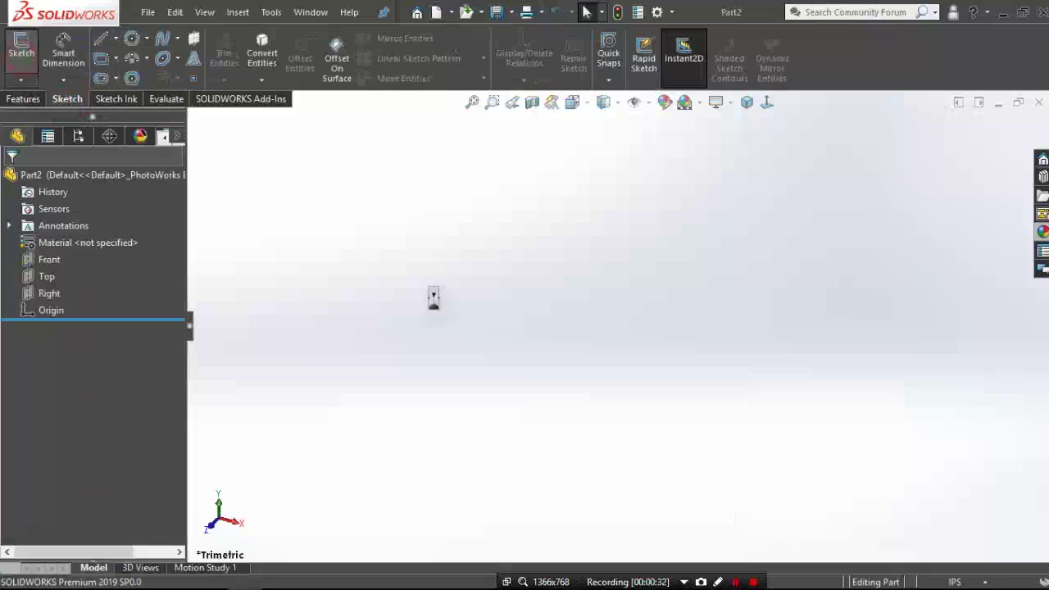
left_click(529, 212)
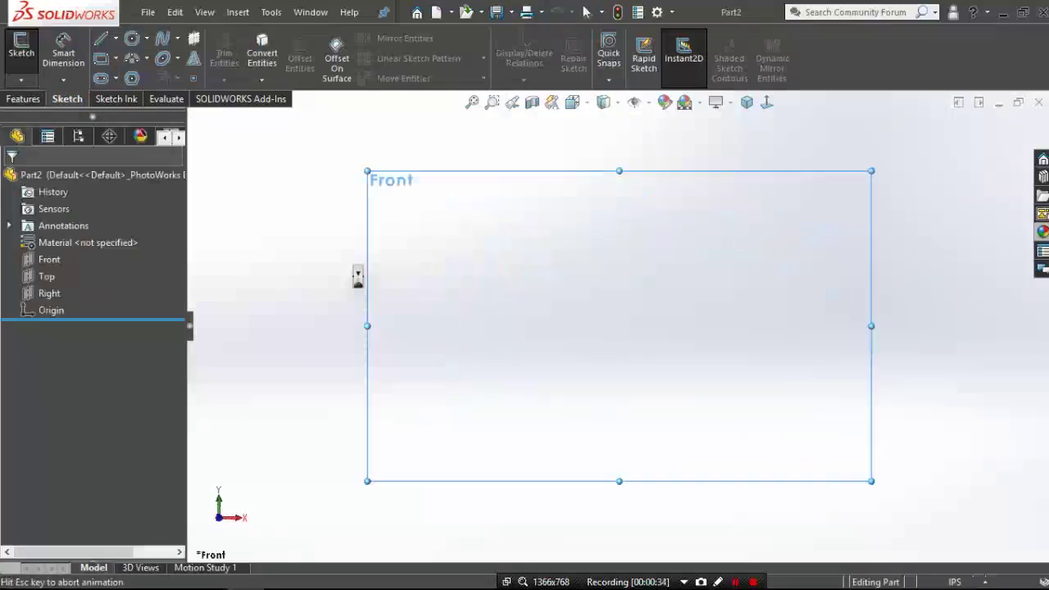
left_click(116, 39)
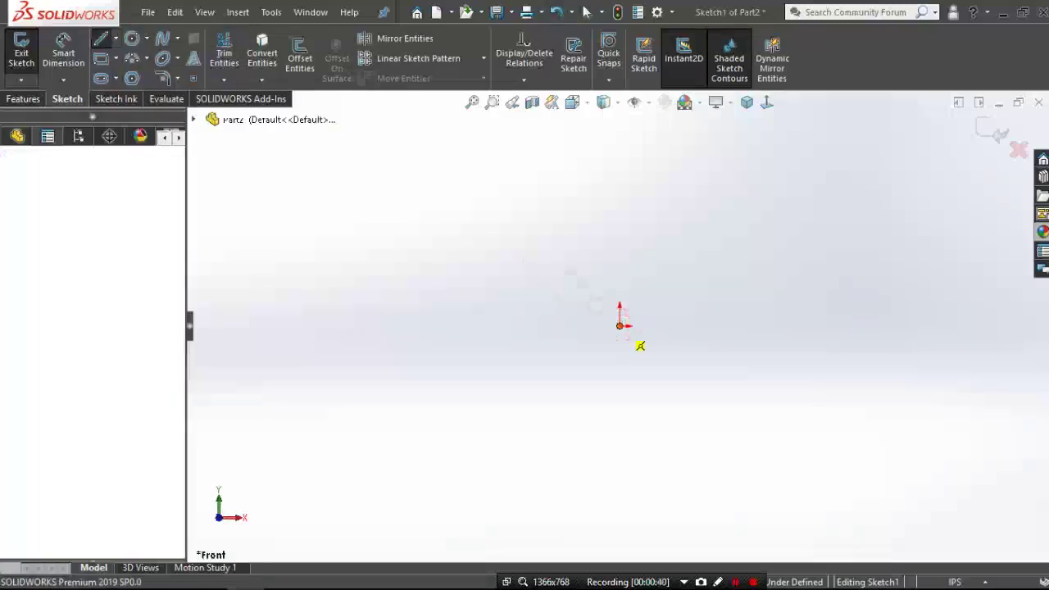
left_click(620, 326)
left_click(620, 182)
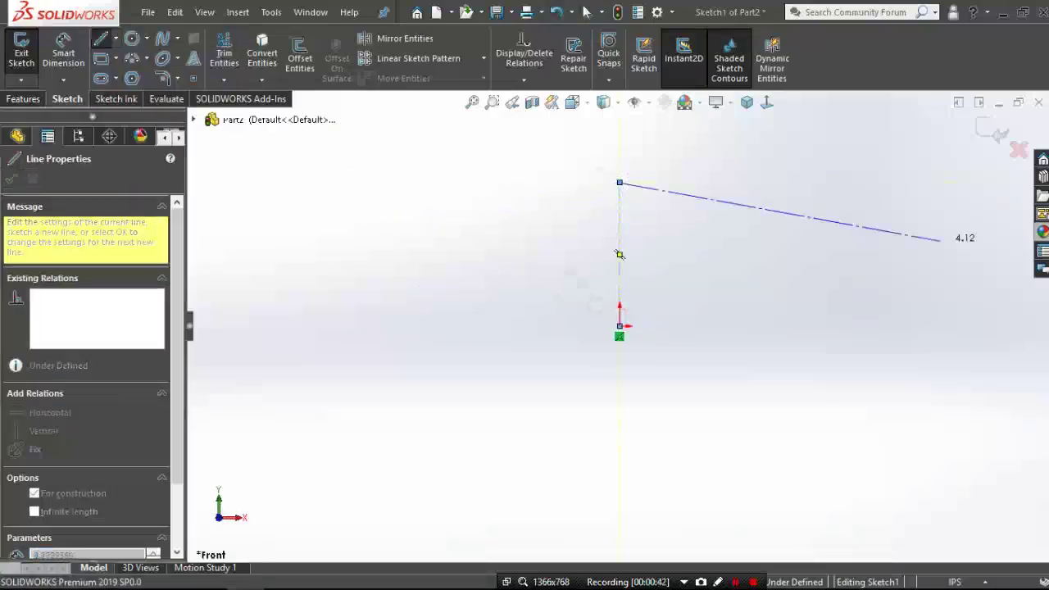
- Turn on Dynamic Mirror Entities with the centerline as the mirror line
right_click(776, 259)
left_click(787, 262)
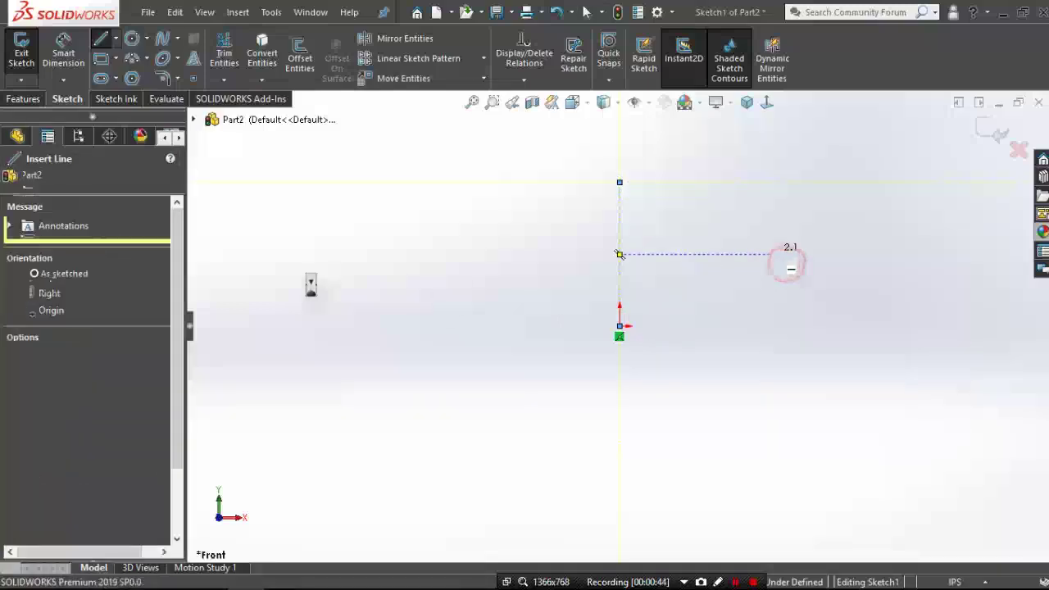
scroll(631, 177, "down", 3)
left_click(661, 239)
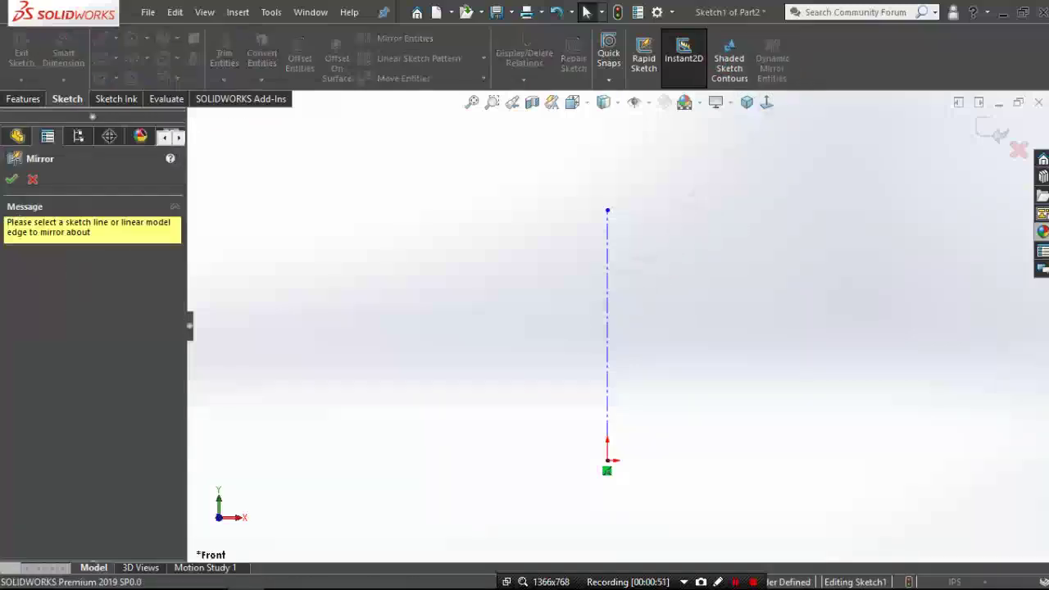
left_click(607, 262)
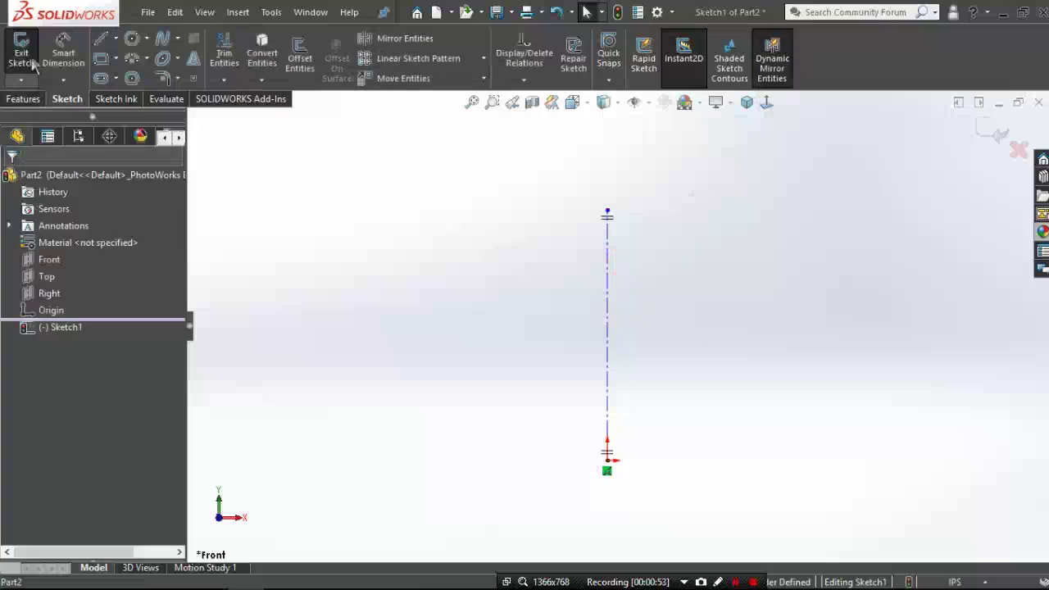
- Draw the right half's sloped top line from the centerline top and the side line down
left_click(101, 39)
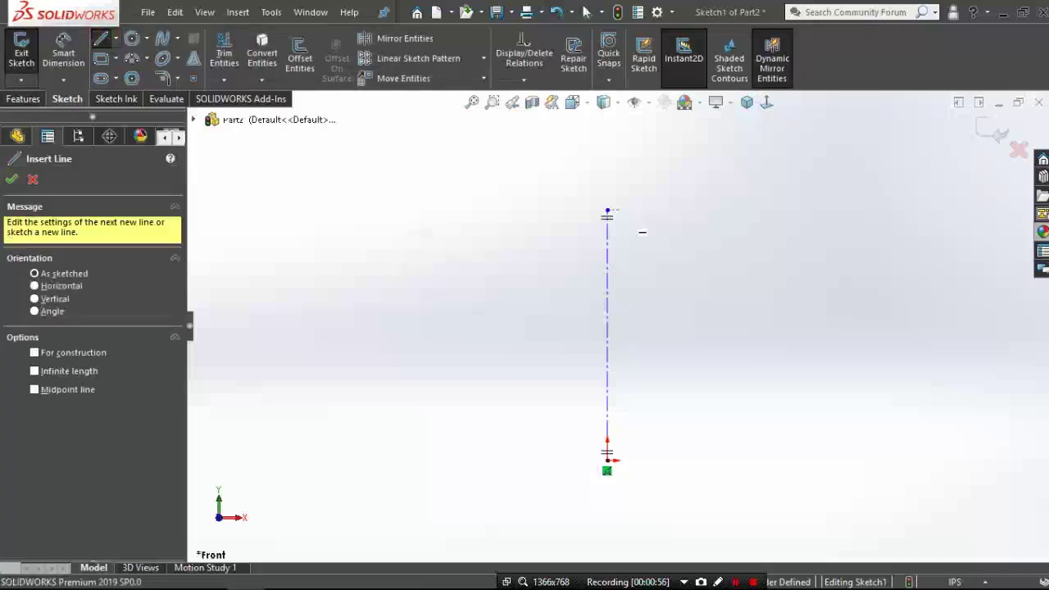
left_click(607, 211)
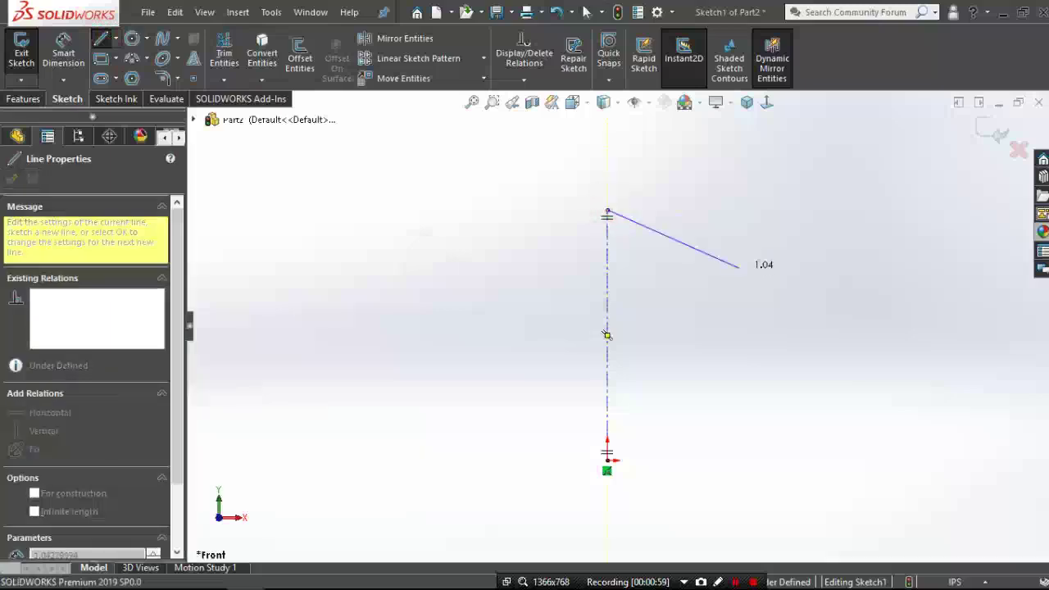
left_click_drag(628, 225, 765, 281)
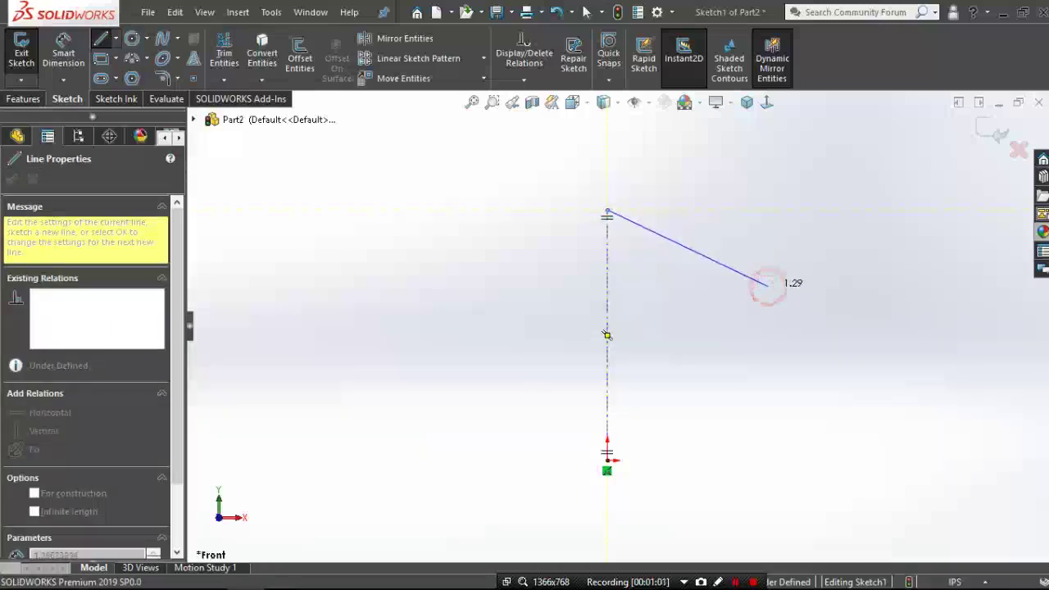
left_click(763, 286)
left_click(703, 440)
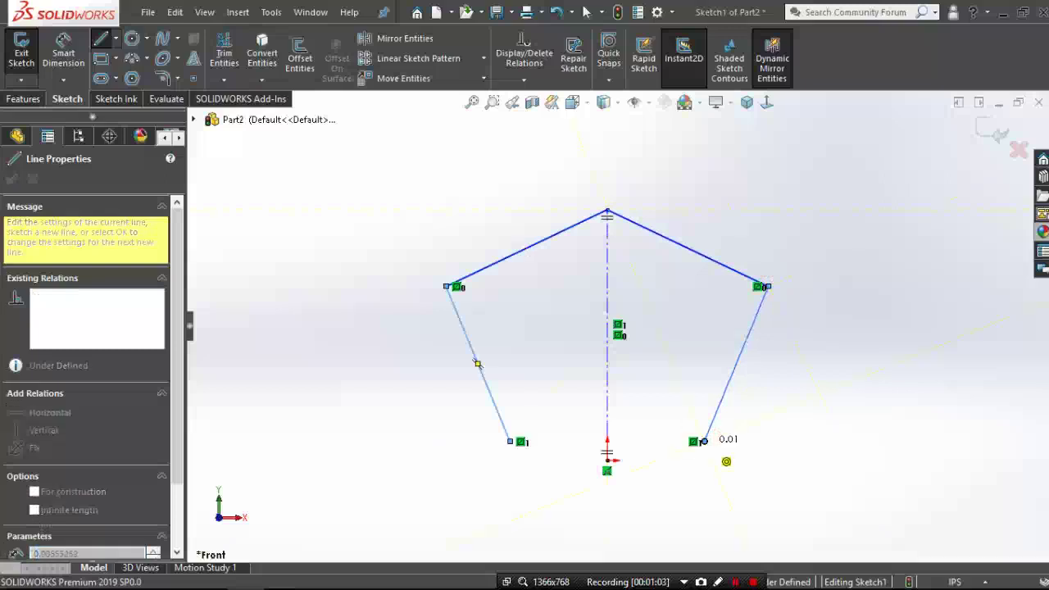
key("Escape")
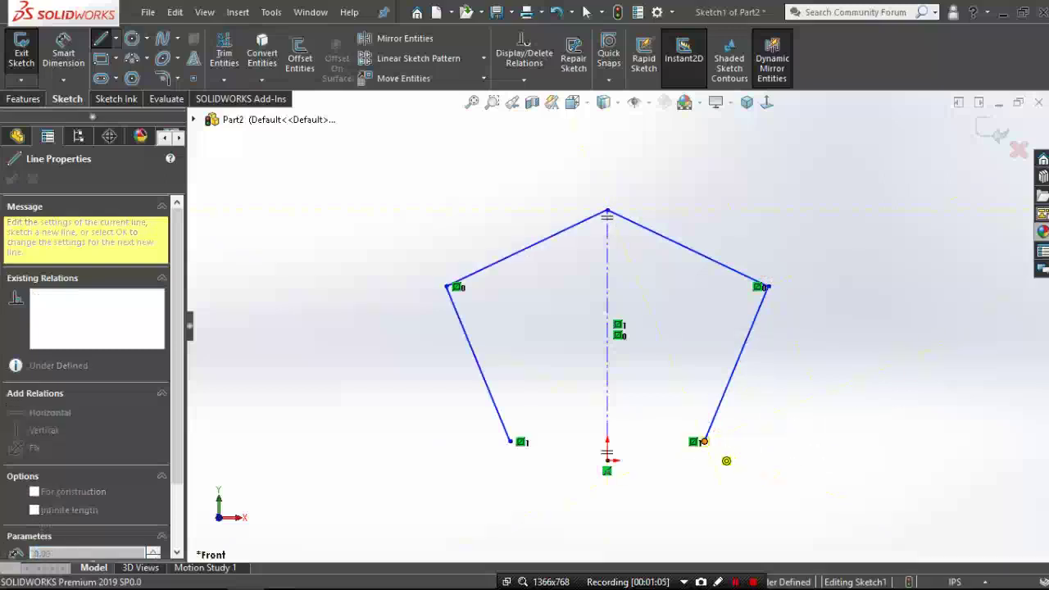
- Add a tangent arc at the bottom-right corner and run the base line to the origin
key("a")
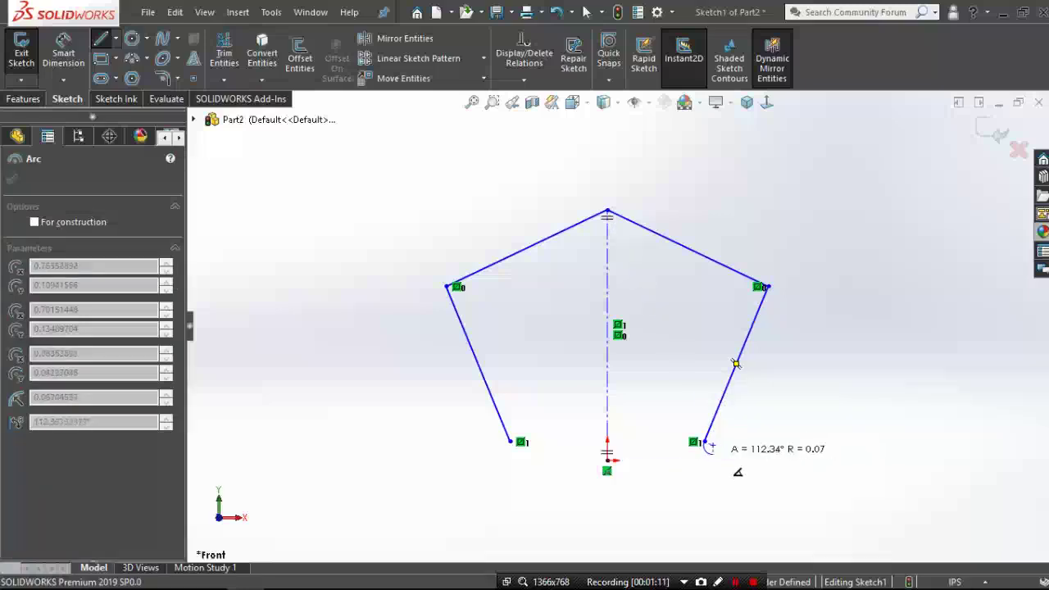
left_click(709, 447)
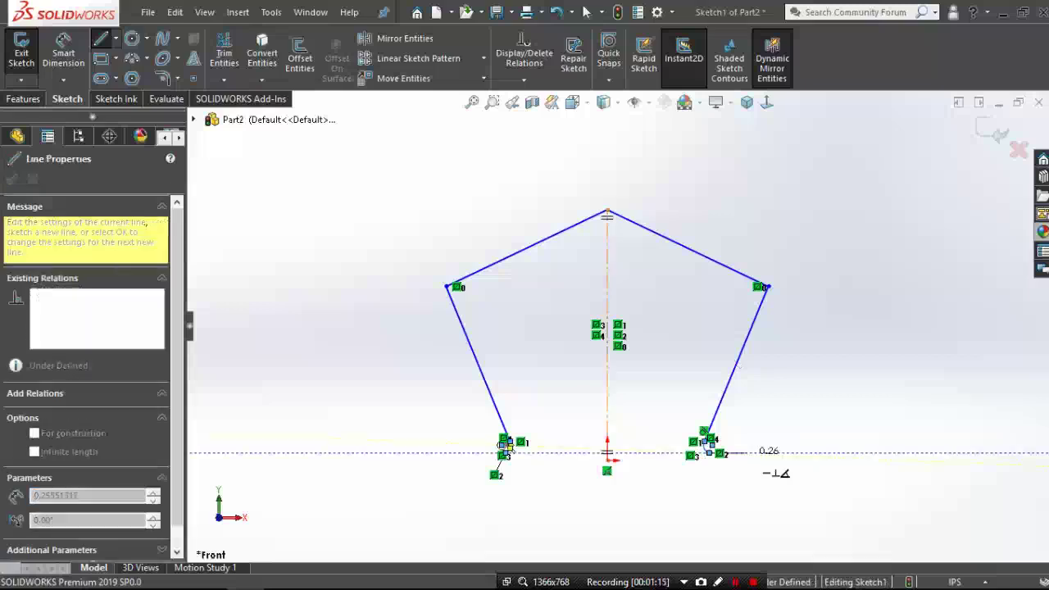
left_click(743, 453)
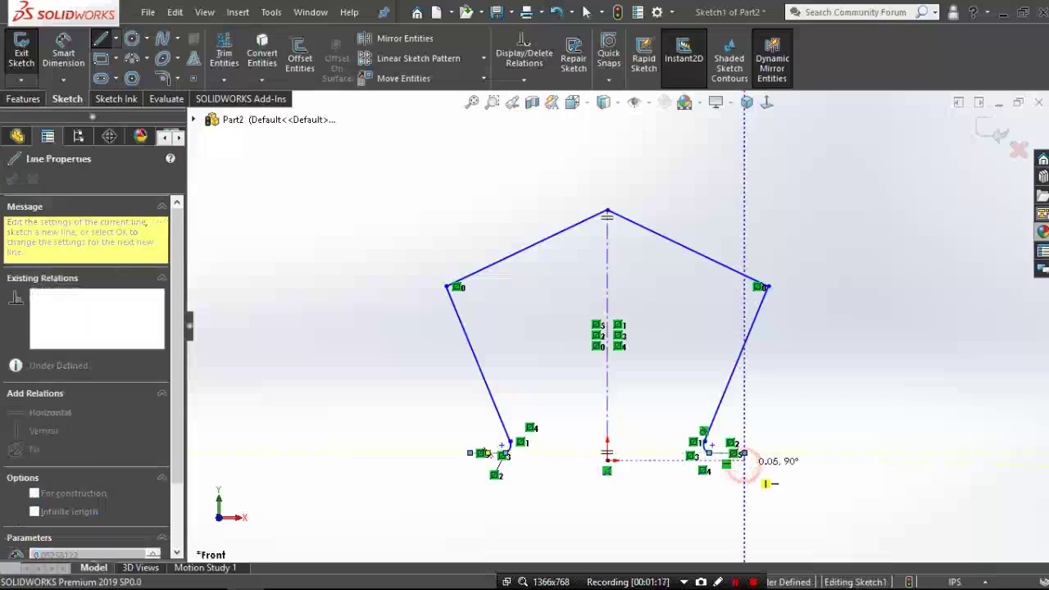
left_click(606, 459)
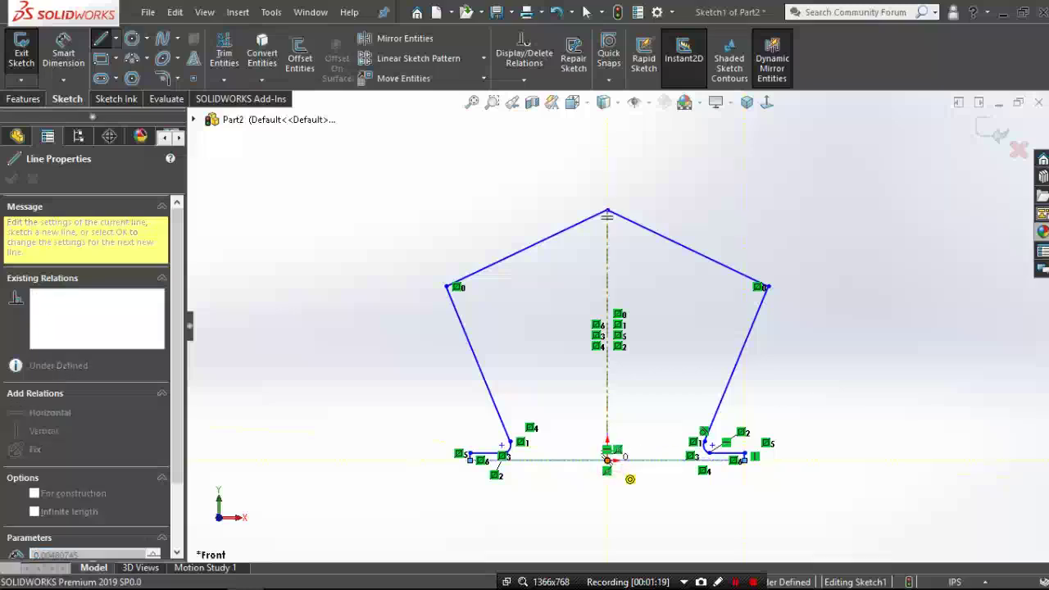
scroll(774, 399, "down", 2)
right_click(782, 401)
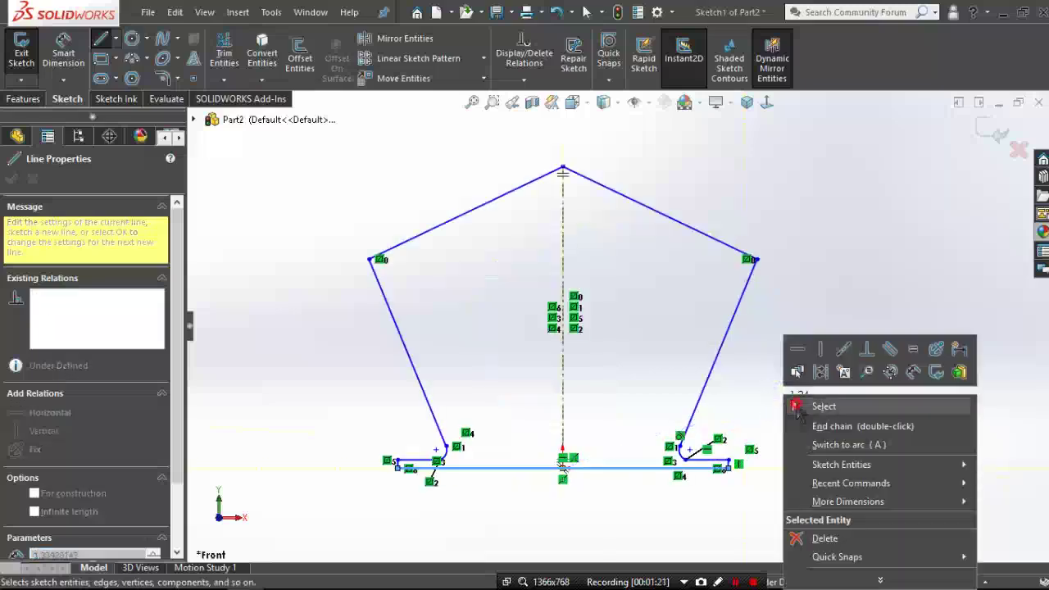
- Make the lower corner arc tangent to the adjoining line
left_click(791, 402)
scroll(696, 459, "down", 5)
scroll(712, 426, "down", 7)
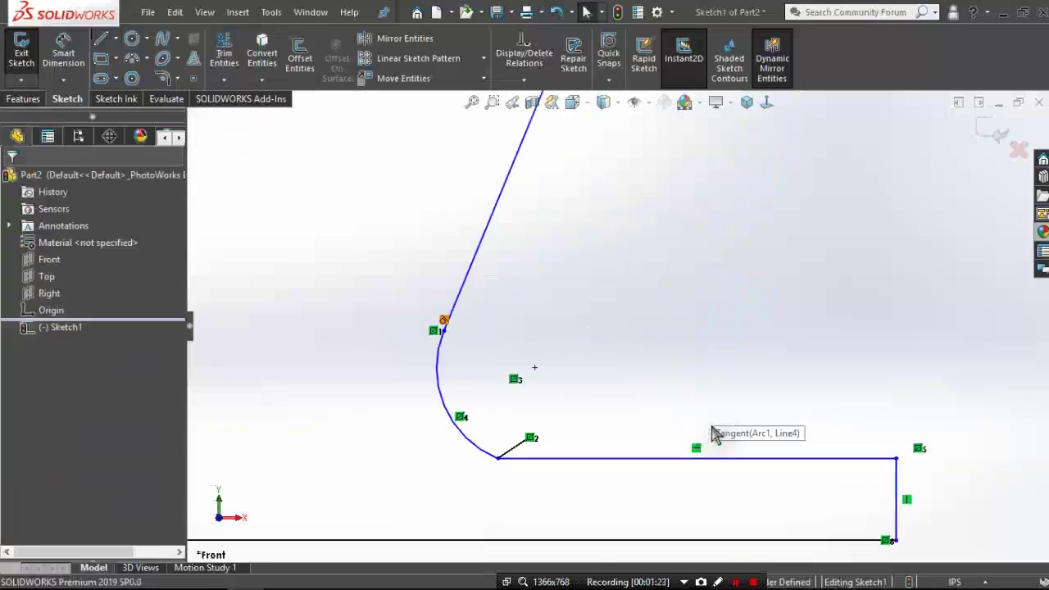
left_click_drag(602, 517, 403, 426)
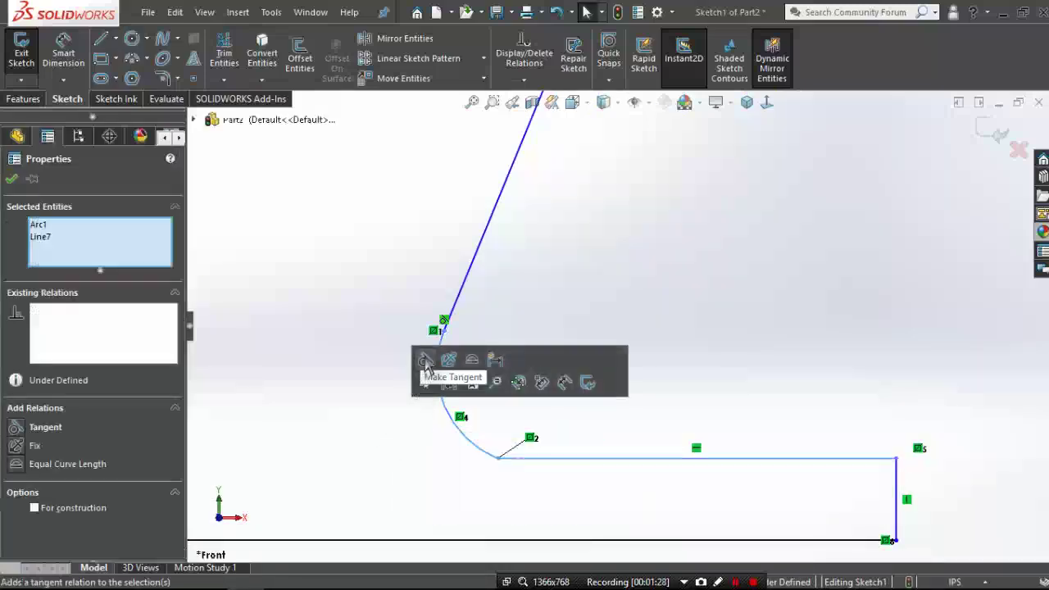
left_click(425, 361)
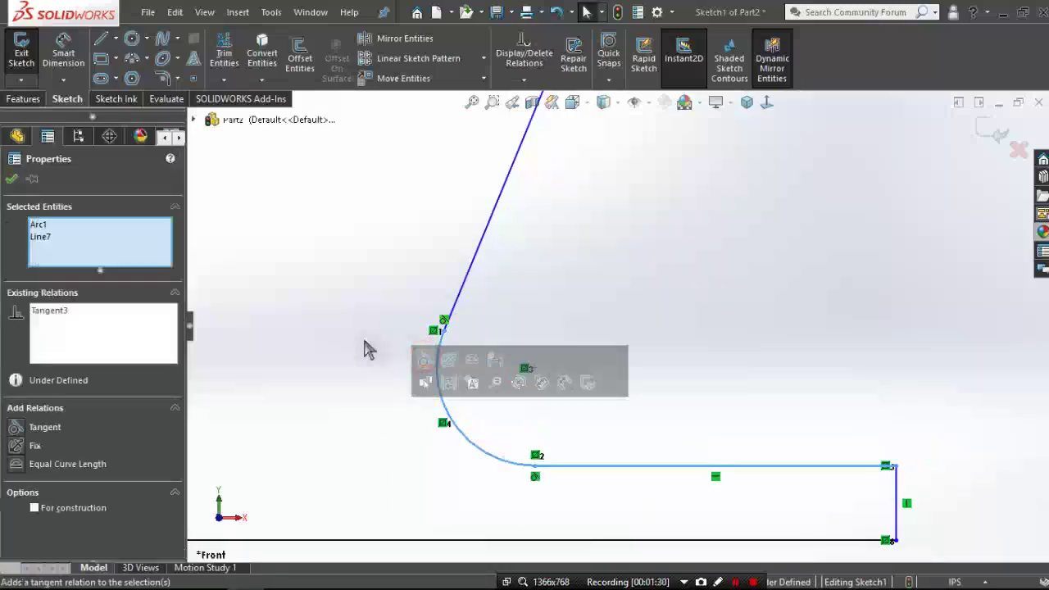
left_click(718, 279)
- Zoom to see the whole sketch and start Smart Dimension
scroll(719, 279, "up", 2)
scroll(697, 388, "up", 2)
scroll(693, 398, "up", 5)
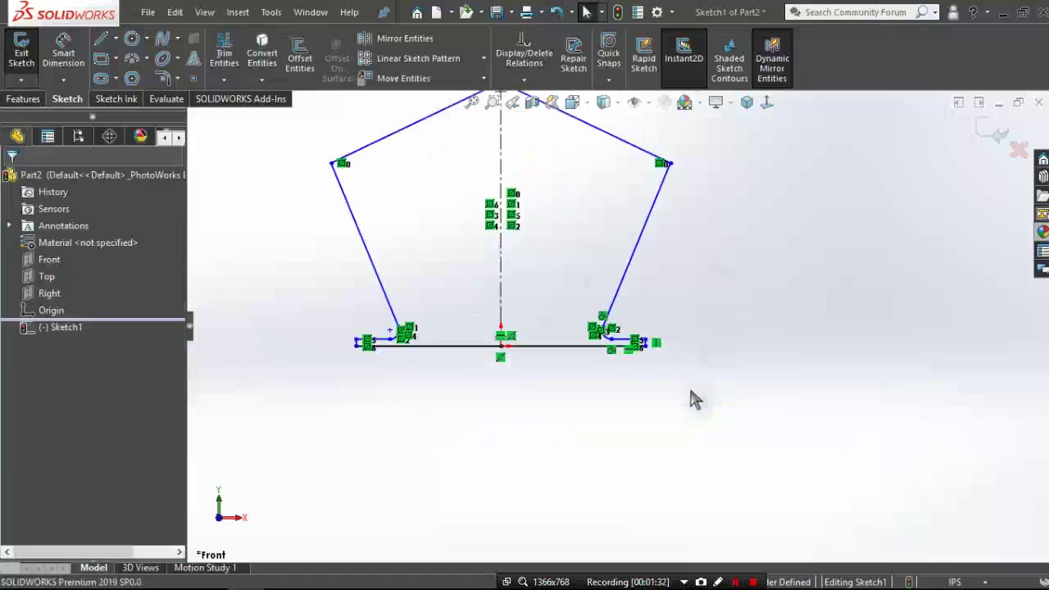
scroll(582, 319, "up", 2)
scroll(571, 176, "down", 3)
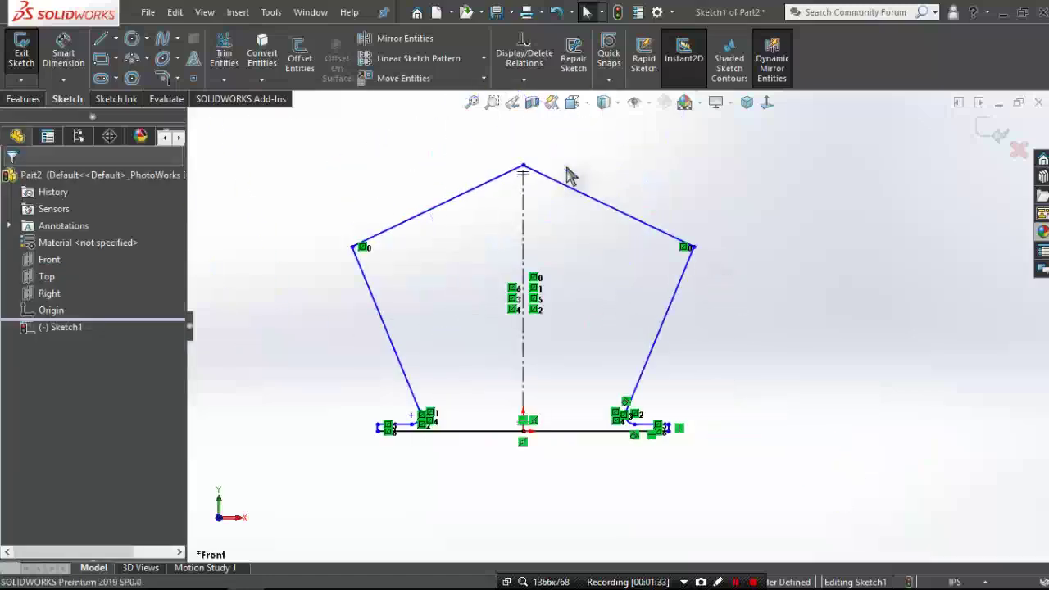
left_click(63, 55)
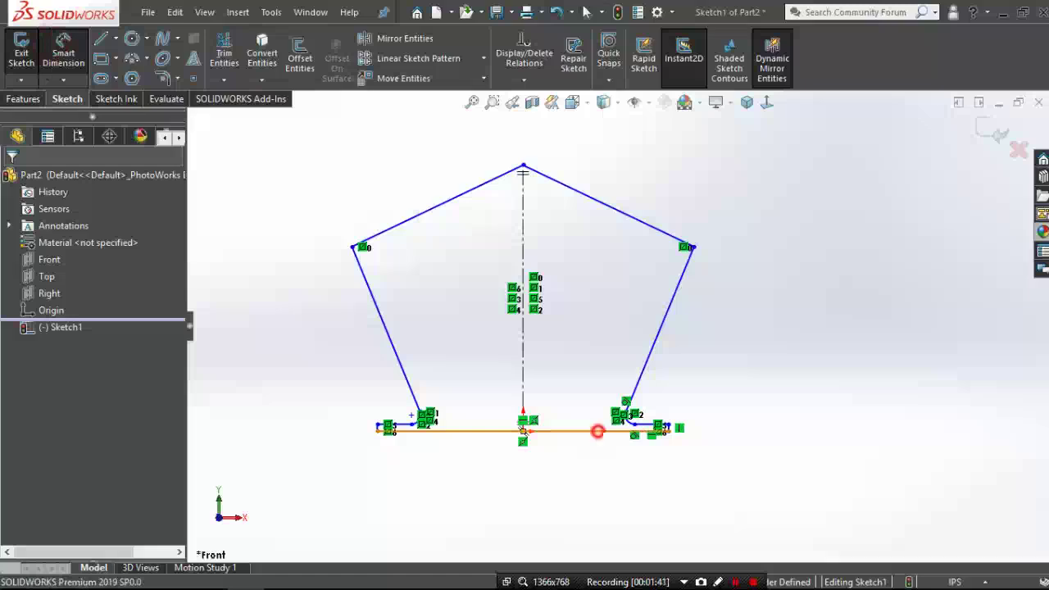
- Dimension the bottom base line to 22 wide
left_click(572, 472)
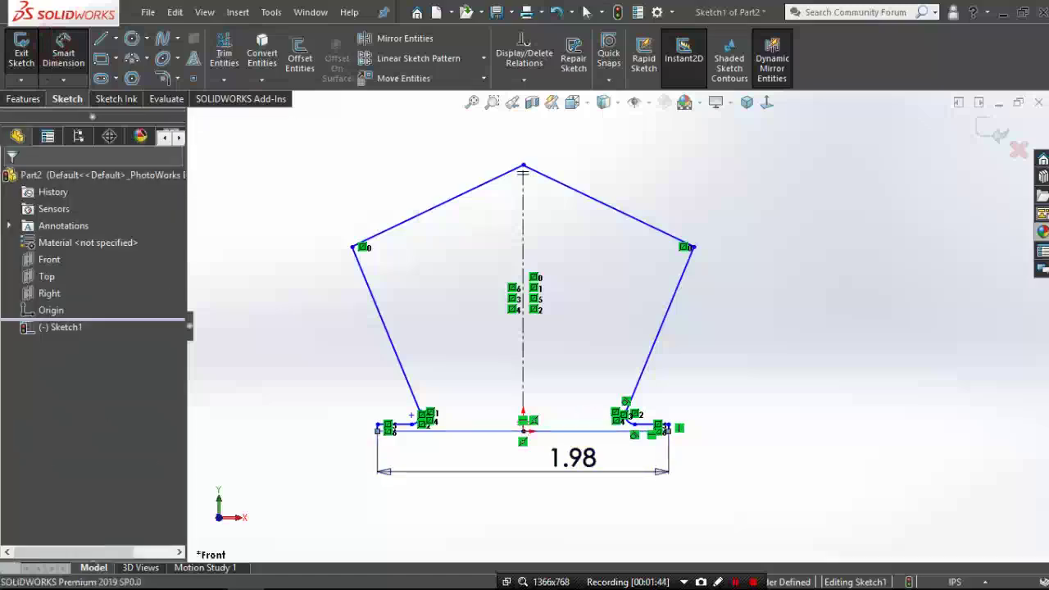
type("22")
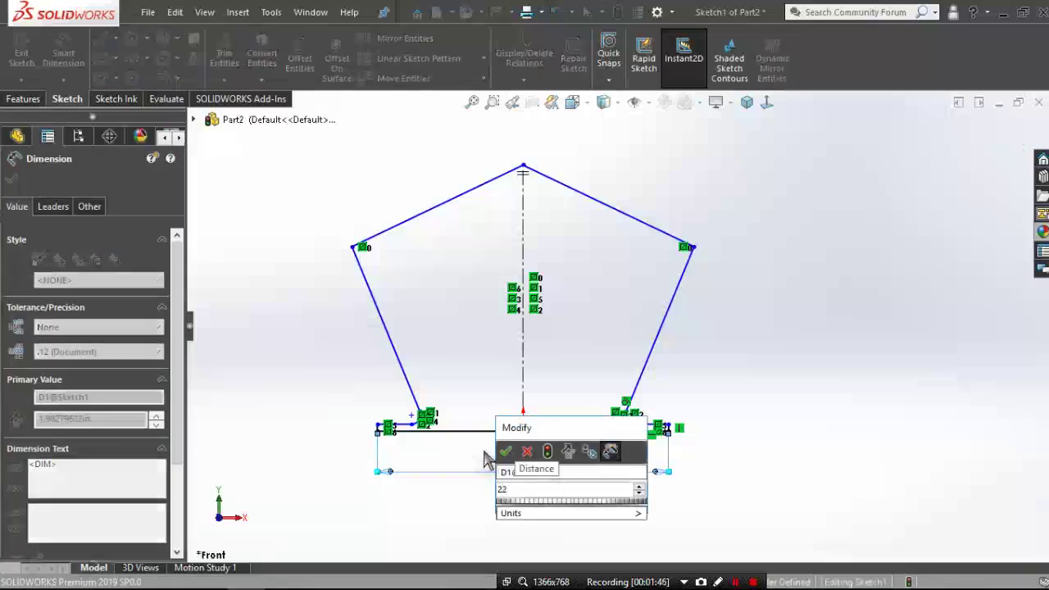
key("Return")
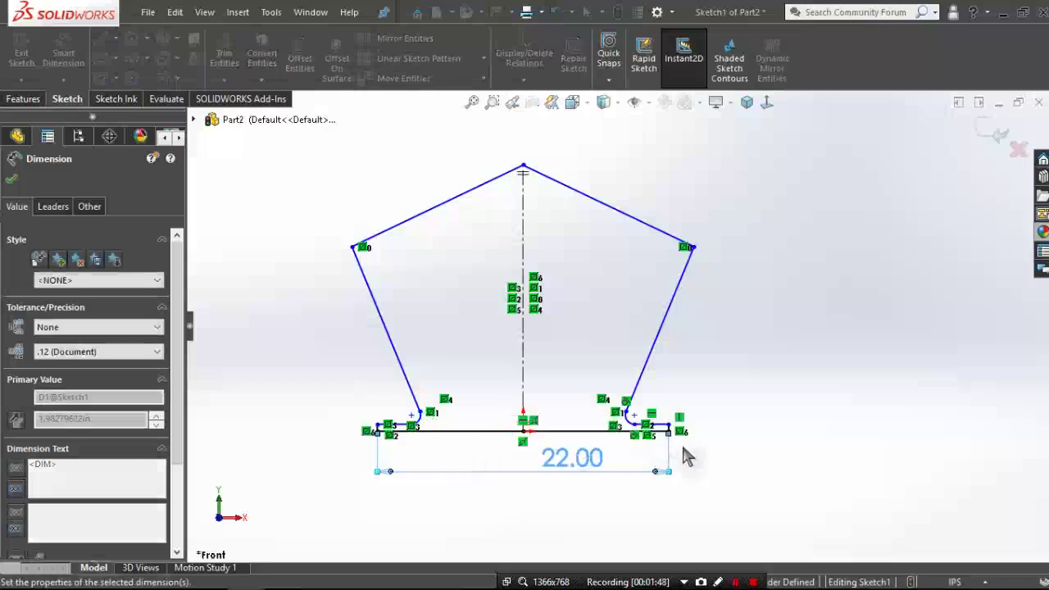
key("Escape")
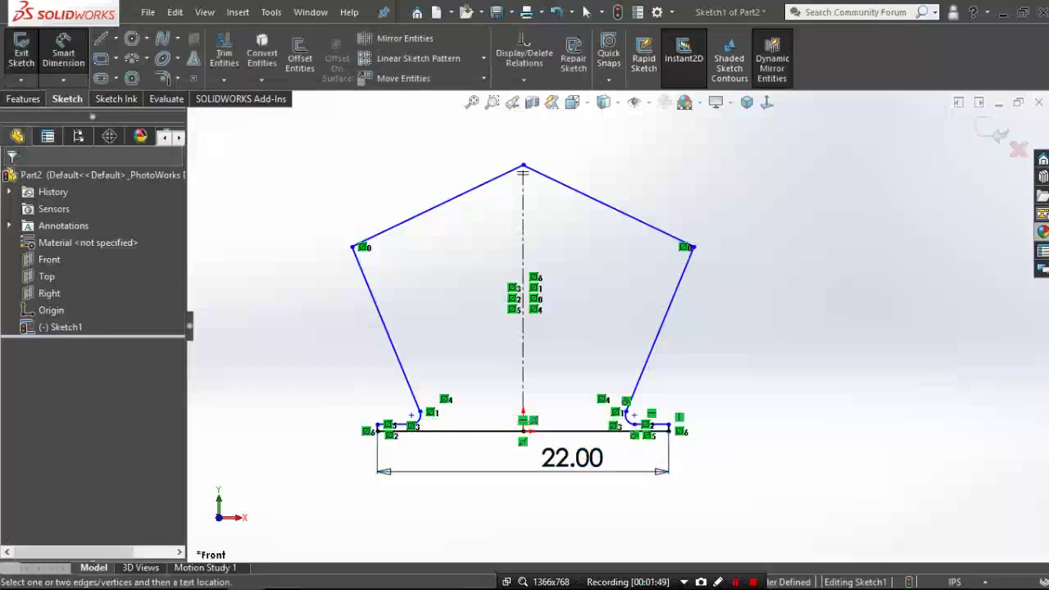
- Add right-side vertical dimensions: 5.00 to the arc centre and 3.00 step height
scroll(819, 496, "down", 3)
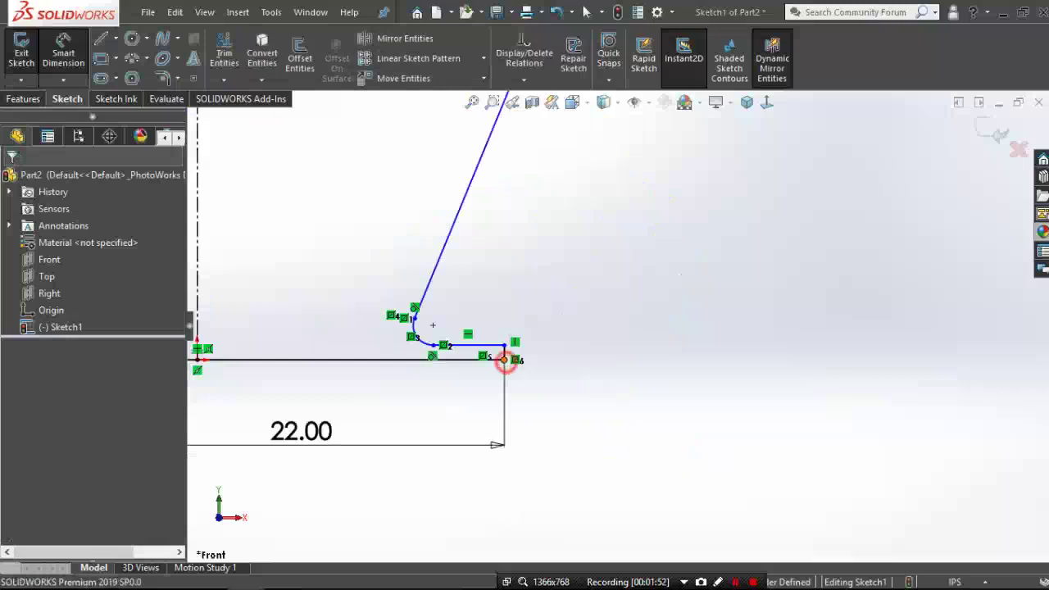
left_click(503, 359)
left_click(430, 324)
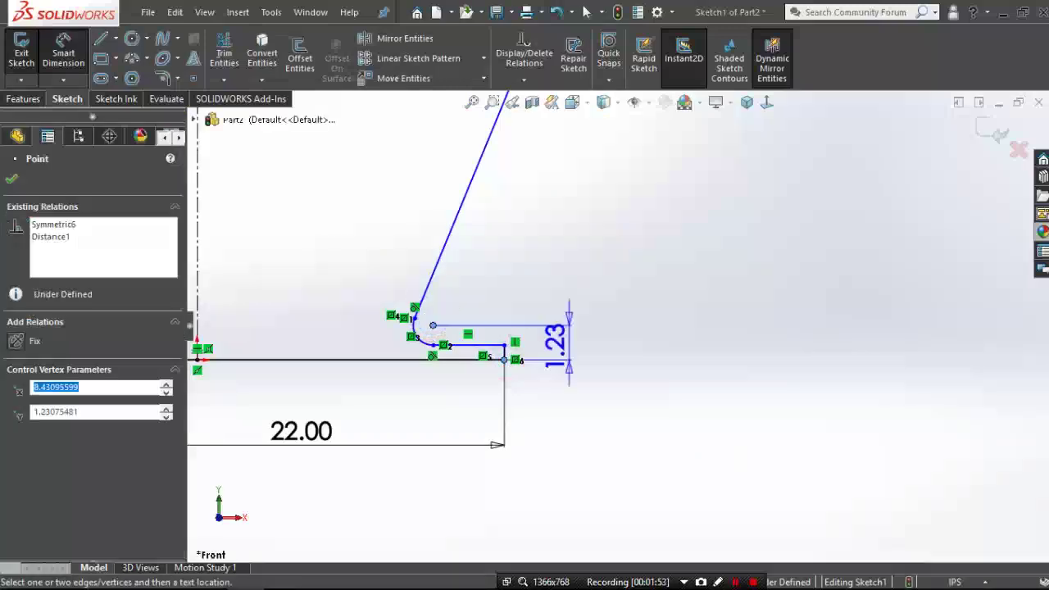
key("Escape")
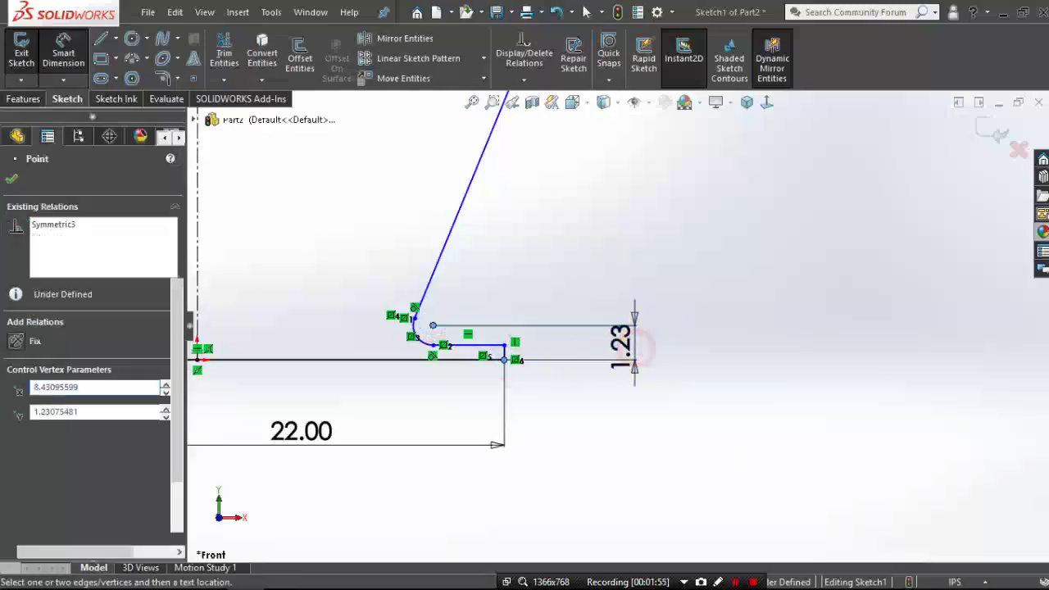
left_click(627, 363)
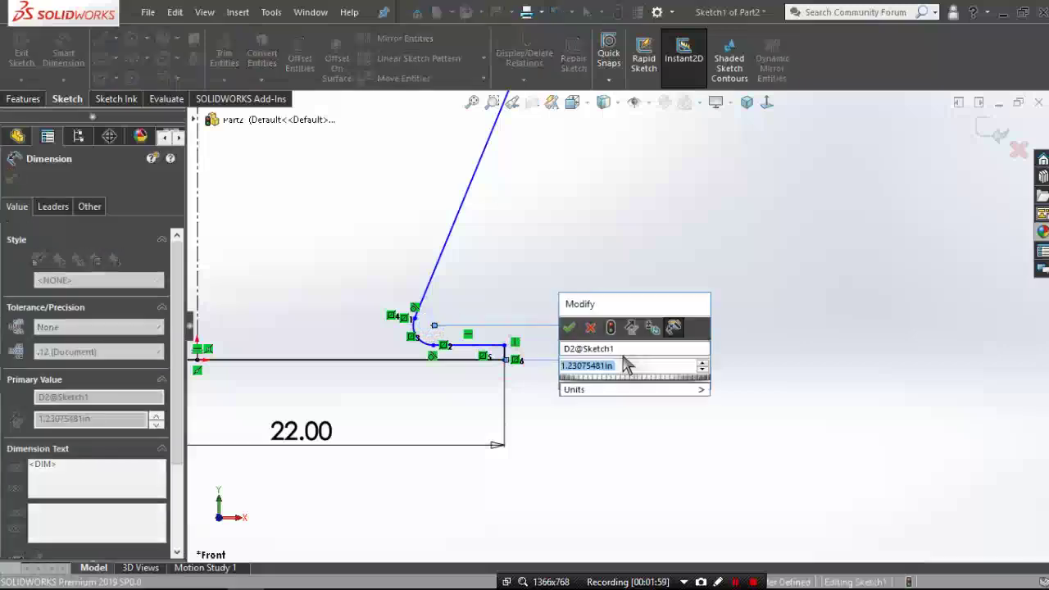
type("1.23")
key("Return")
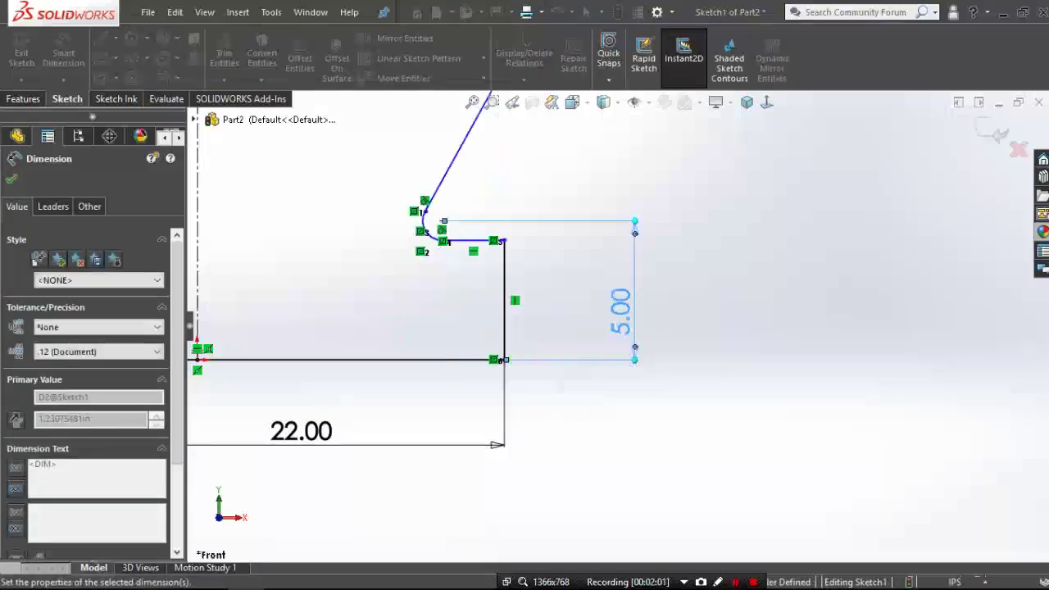
left_click(540, 329)
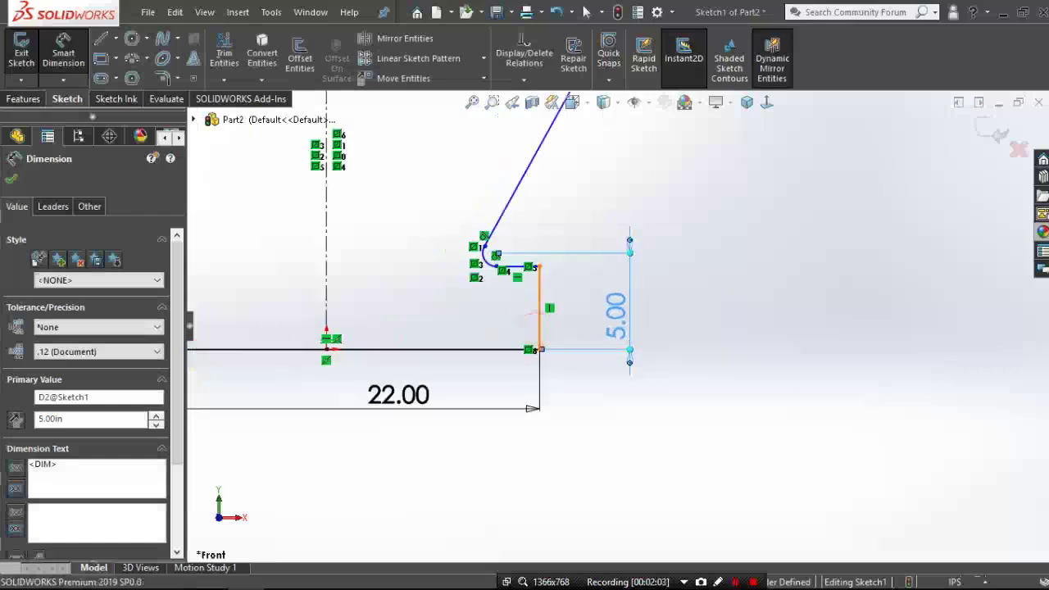
left_click(594, 391)
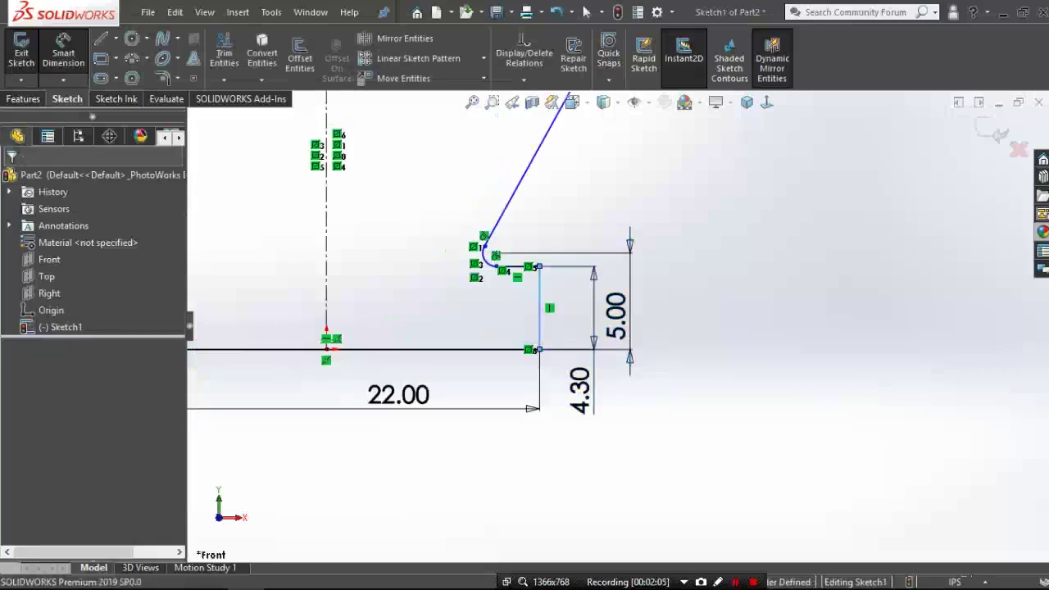
type("3")
key("Return")
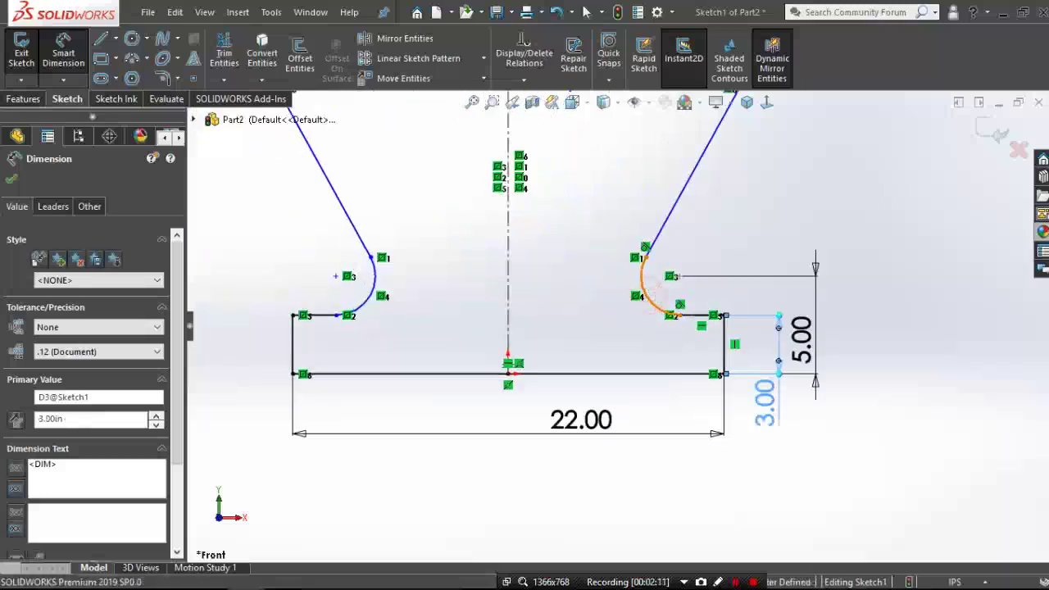
- Discard the redundant radius dimension on the right fillet arc
left_click(645, 297)
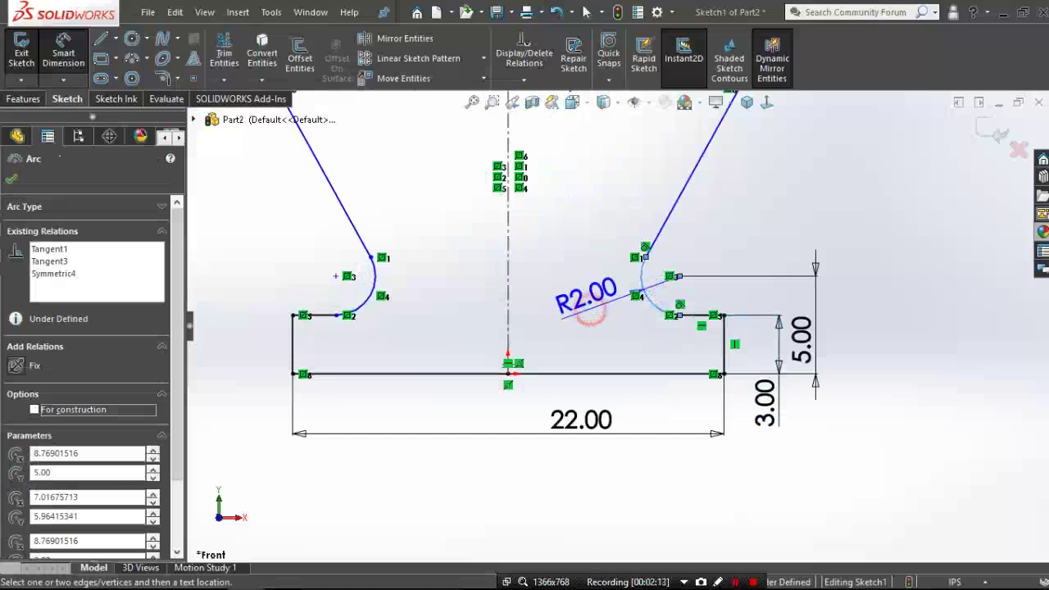
left_click(589, 315)
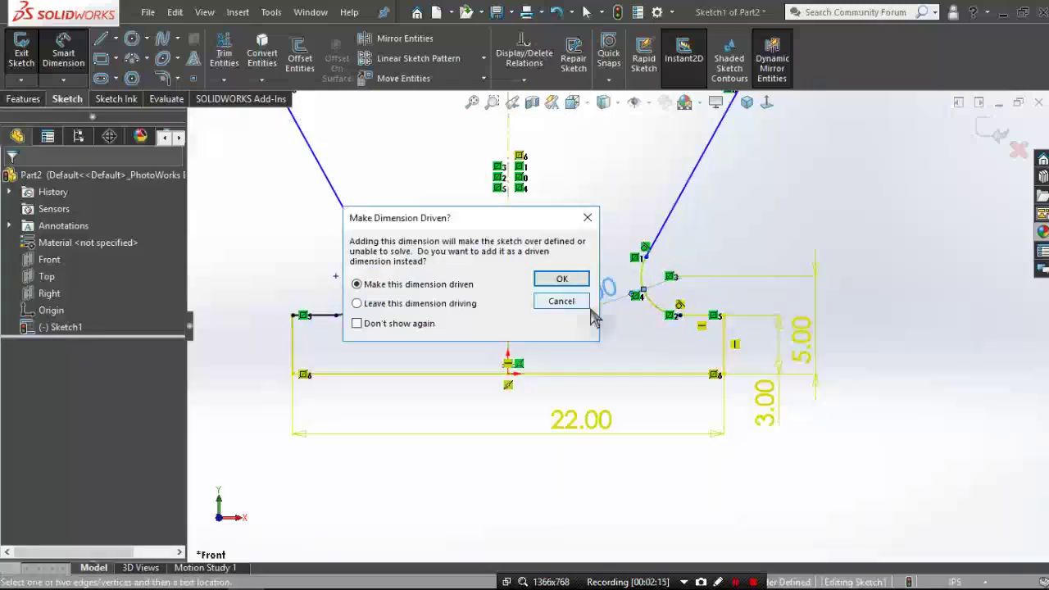
left_click(579, 302)
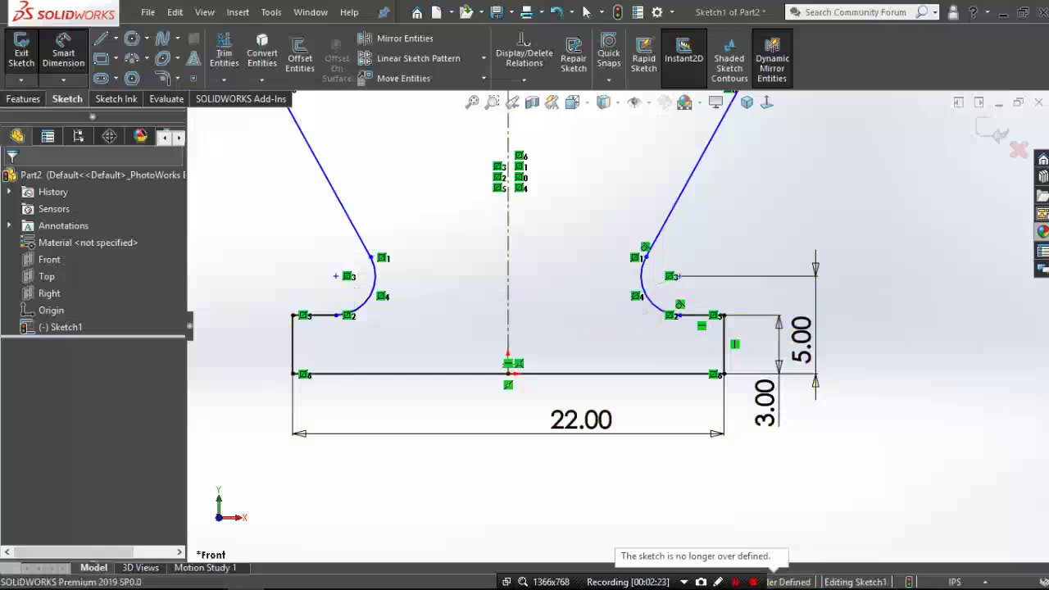
scroll(652, 314, "up", 2)
scroll(573, 245, "up", 2)
scroll(542, 141, "down", 3)
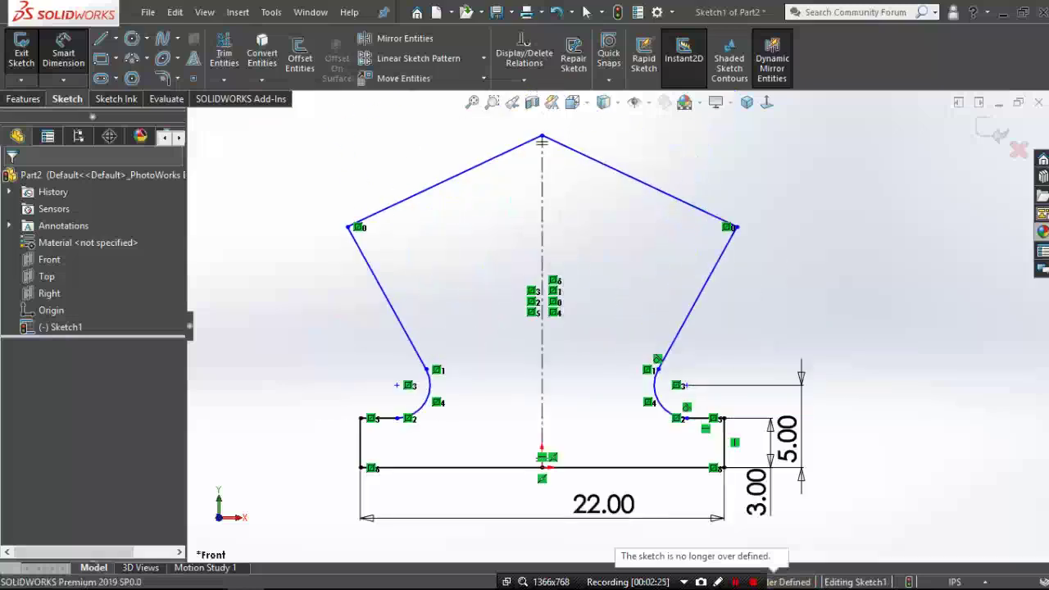
left_click(542, 142)
- Set the upper-right sloped edge length to 12.70
left_click(702, 146)
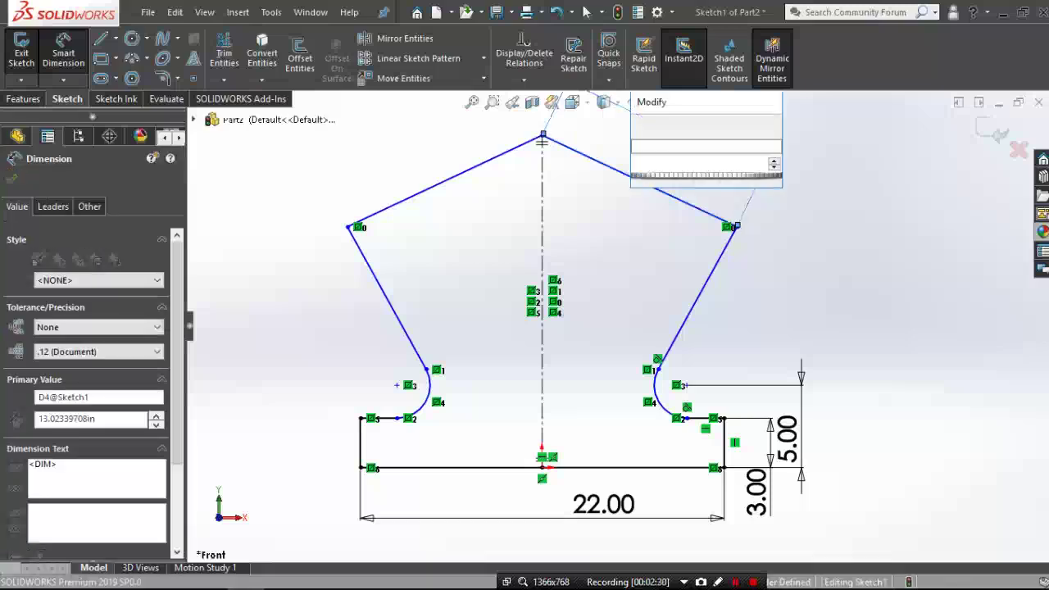
type("12.8")
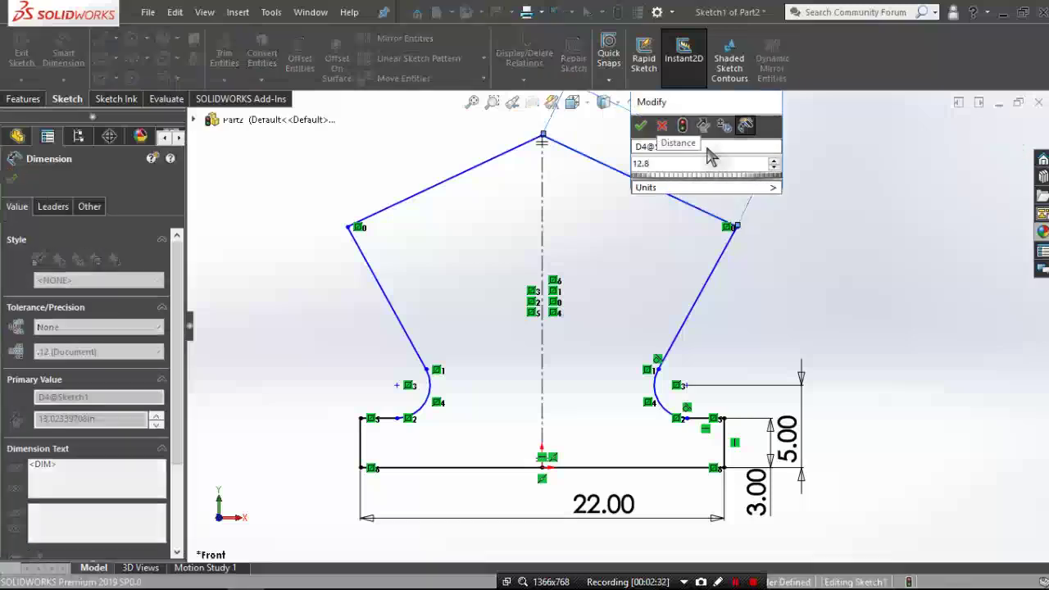
key("BackSpace")
type("7")
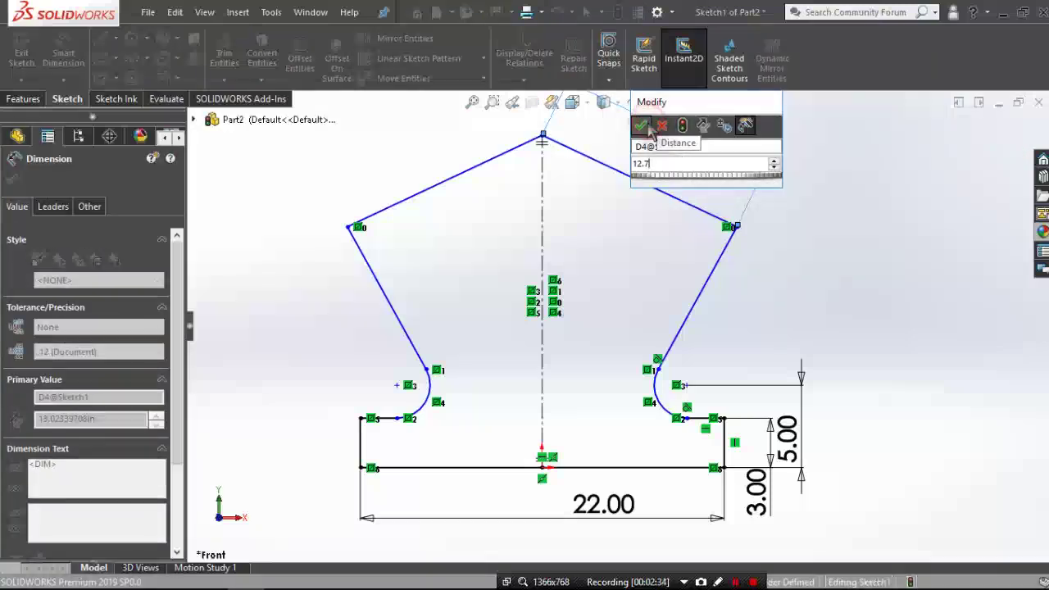
left_click(661, 125)
scroll(563, 302, "up", 2)
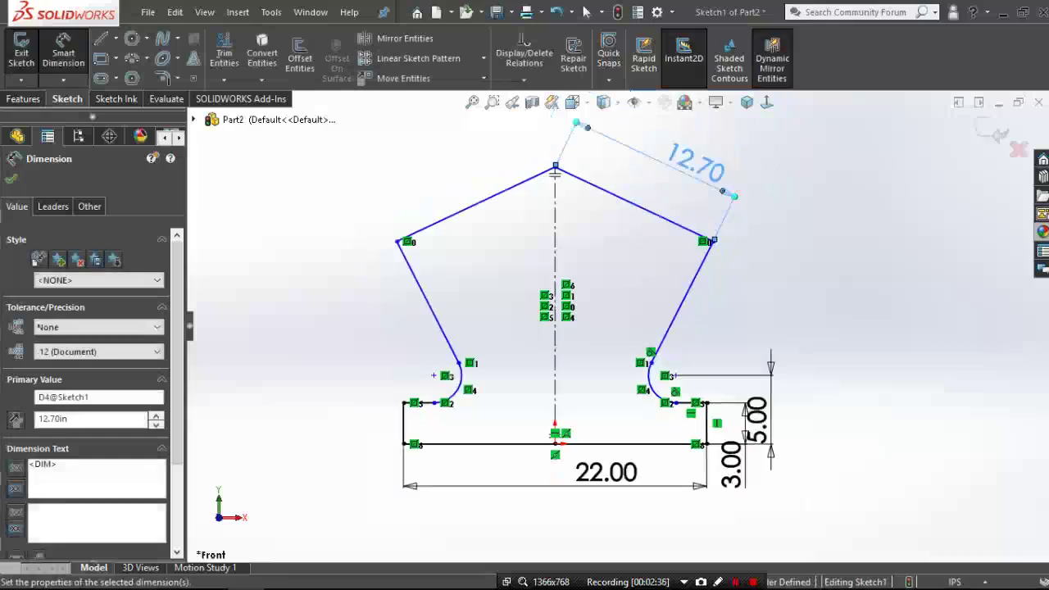
scroll(563, 302, "down", 3)
scroll(562, 302, "down", 2)
left_click(562, 302)
scroll(645, 117, "down", 3)
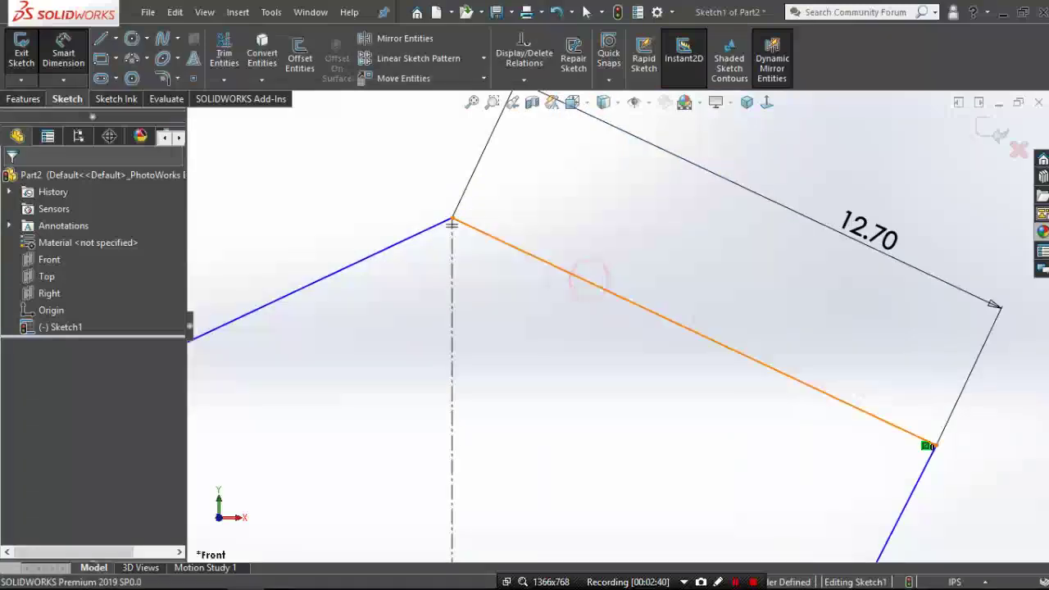
- Dimension that edge at 30° from horizontal at the top vertex
left_click(590, 284)
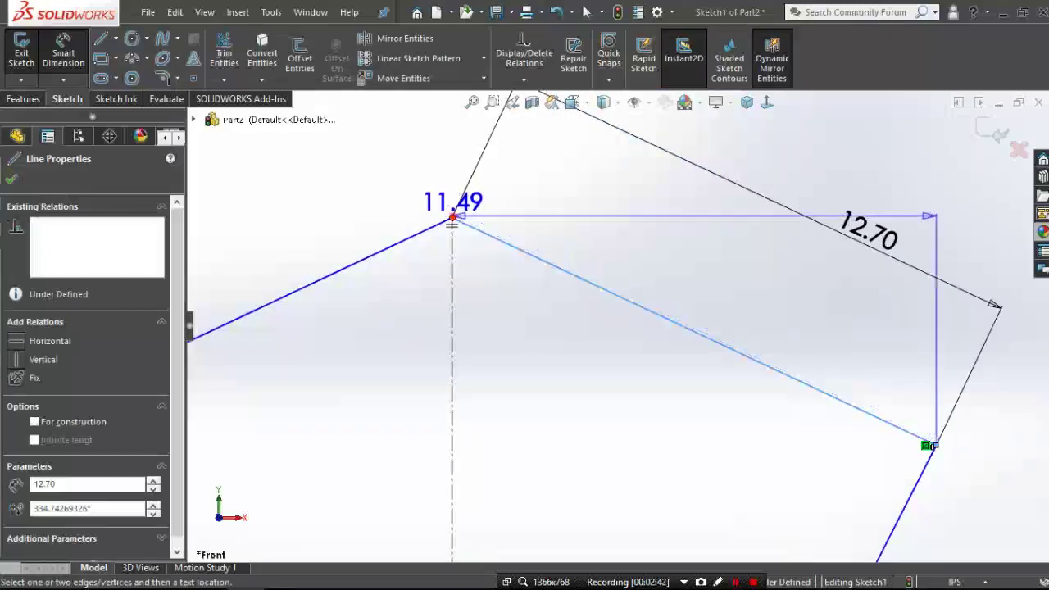
left_click(452, 218)
key("Escape")
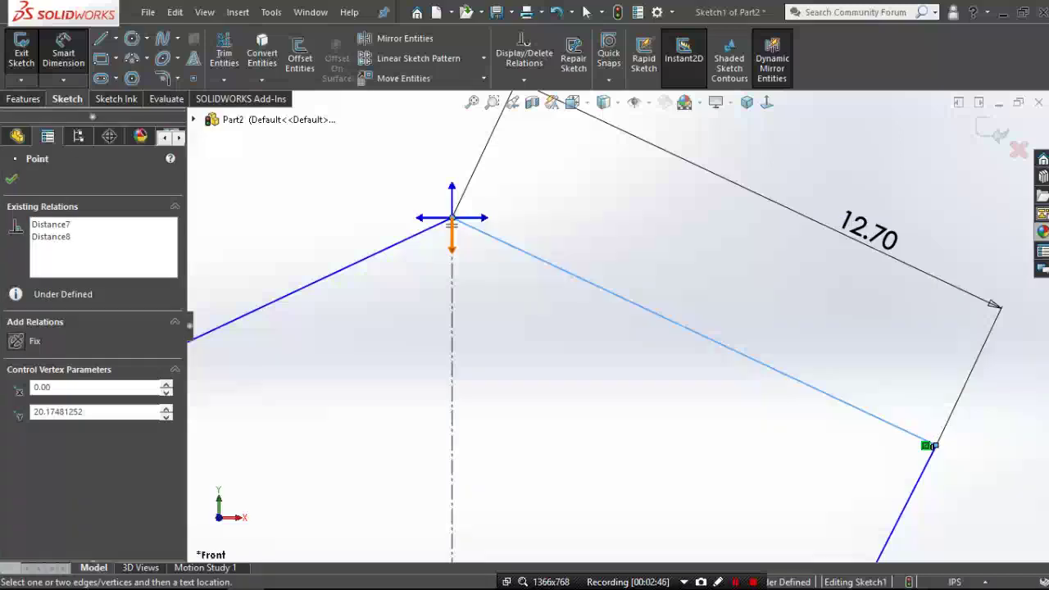
left_click(492, 237)
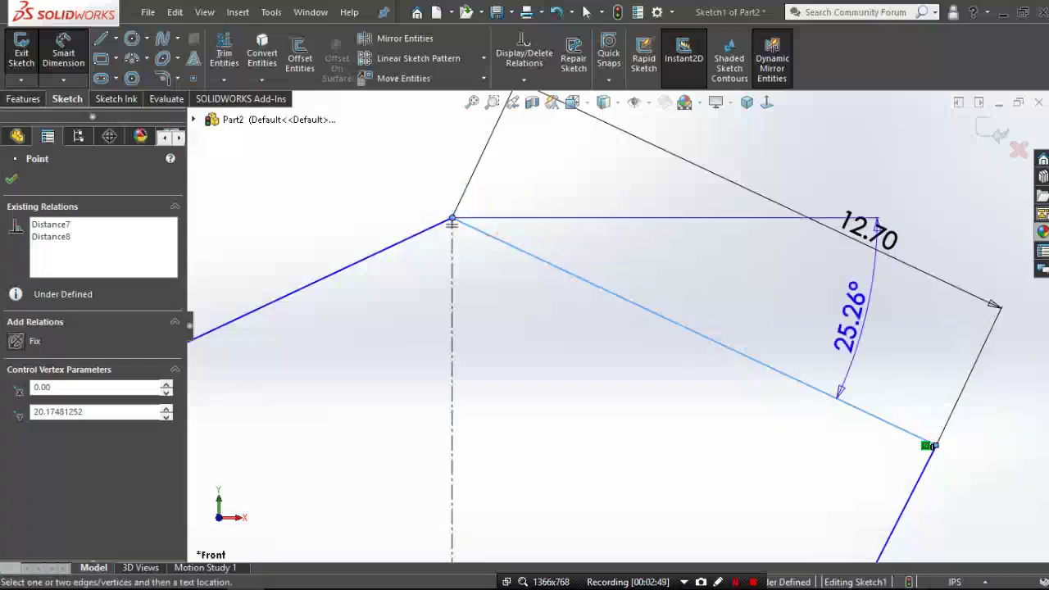
left_click(731, 283)
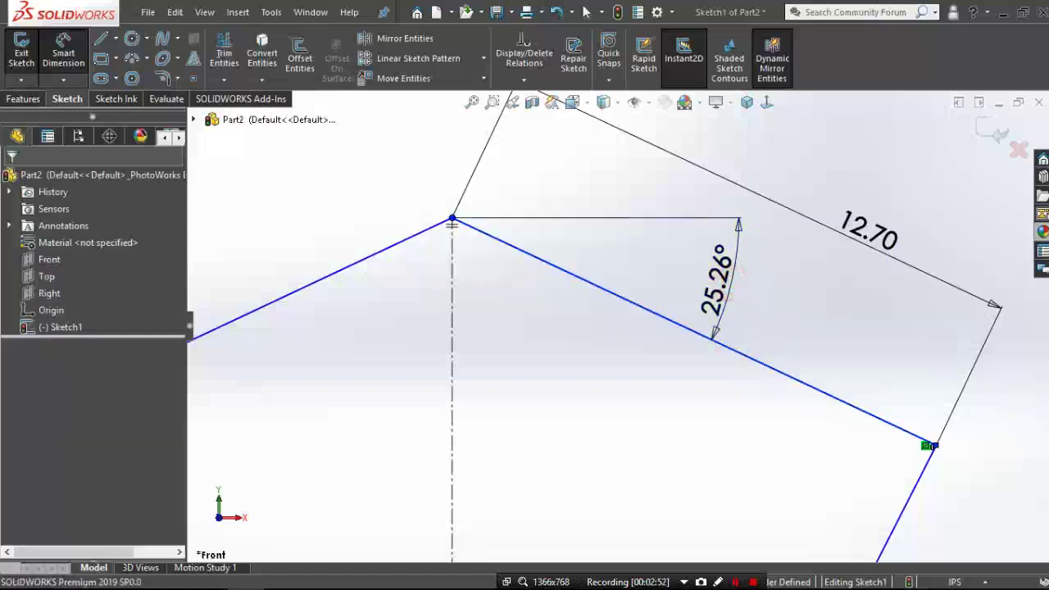
double_click(718, 280)
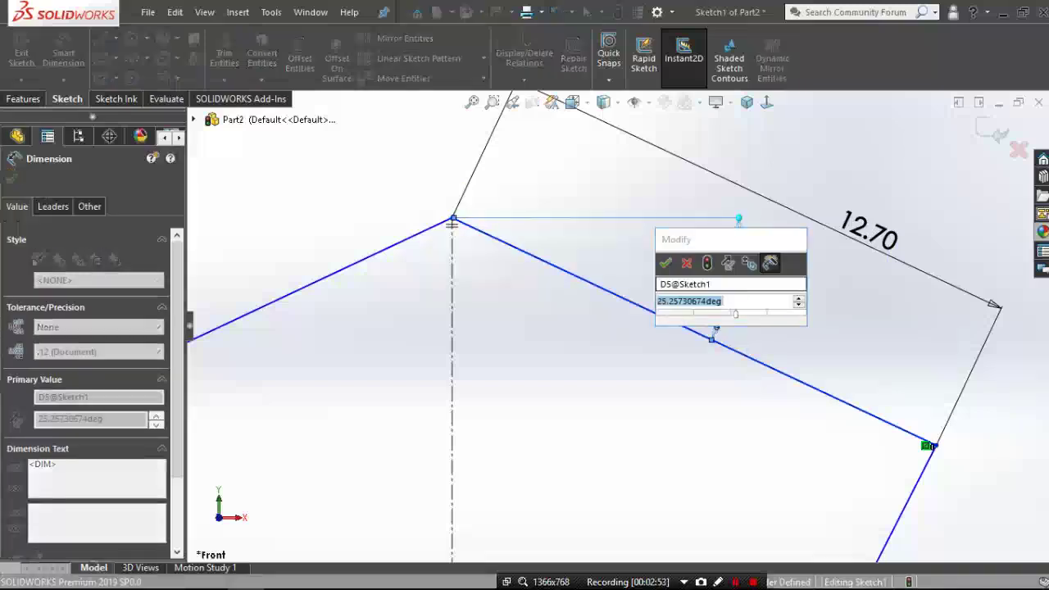
type("30")
left_click(674, 263)
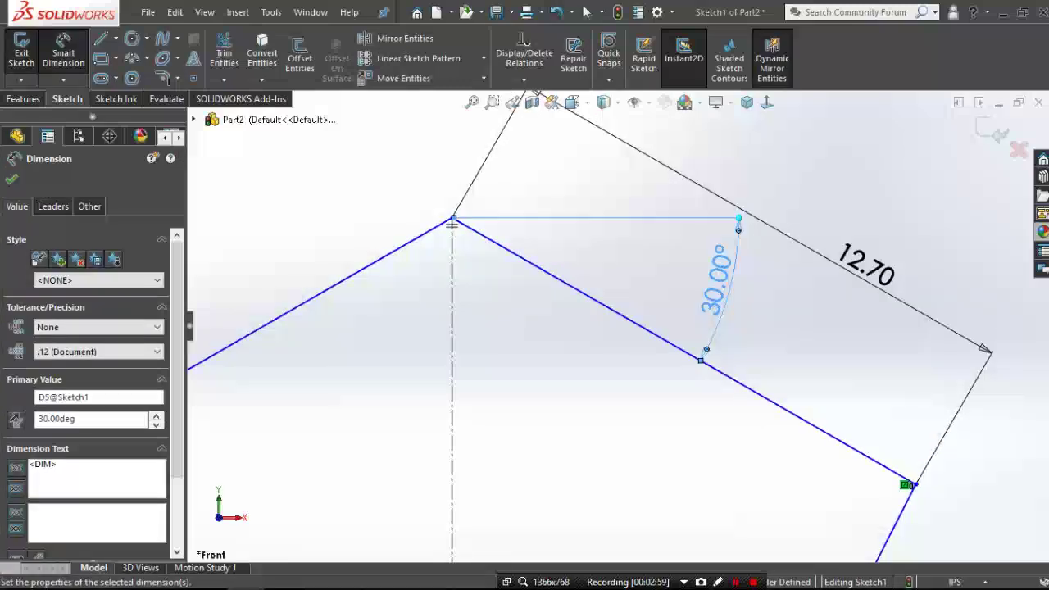
scroll(614, 324, "up", 2)
scroll(614, 323, "up", 4)
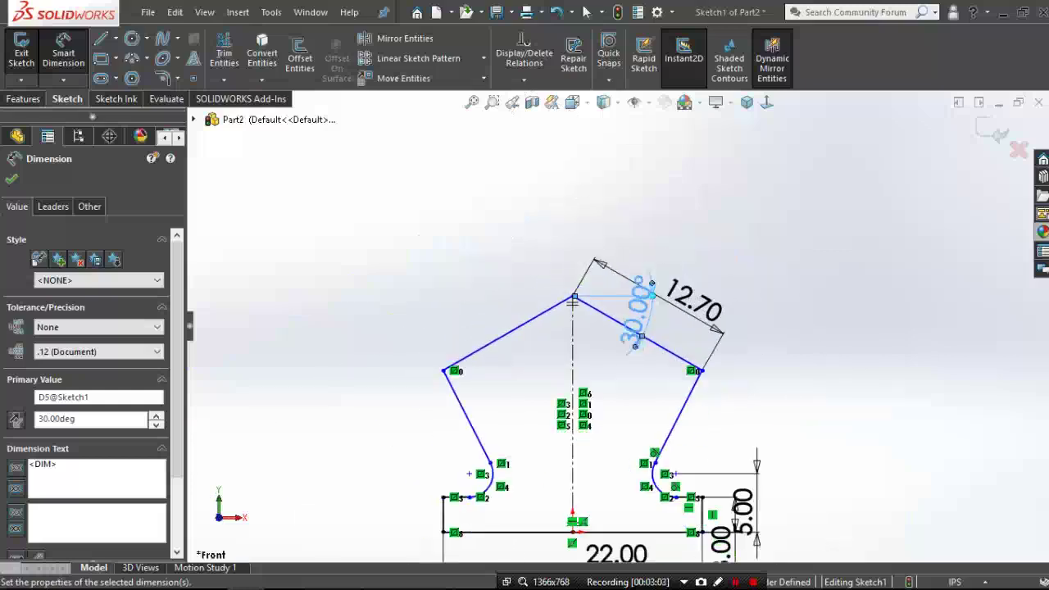
- Add the 17.00 overall height dimension along the centerline
left_click(574, 470)
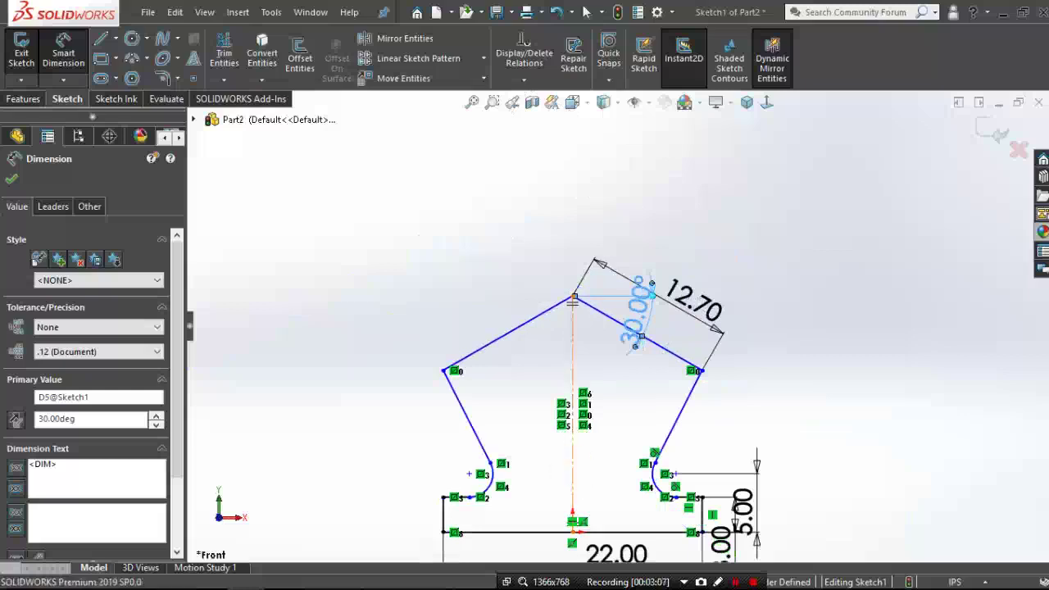
left_click(824, 421)
type("17")
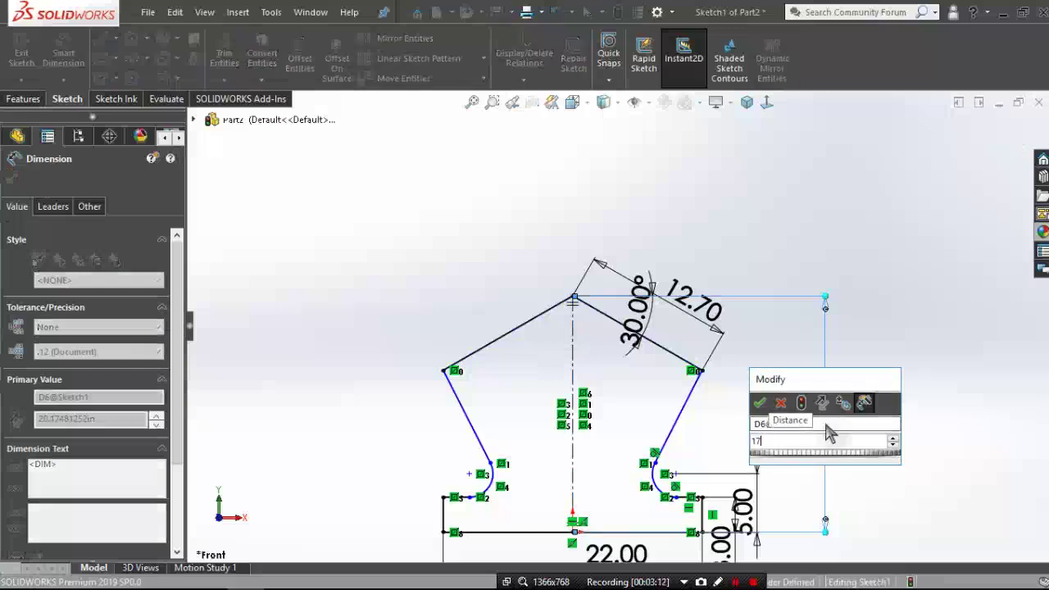
key("Return")
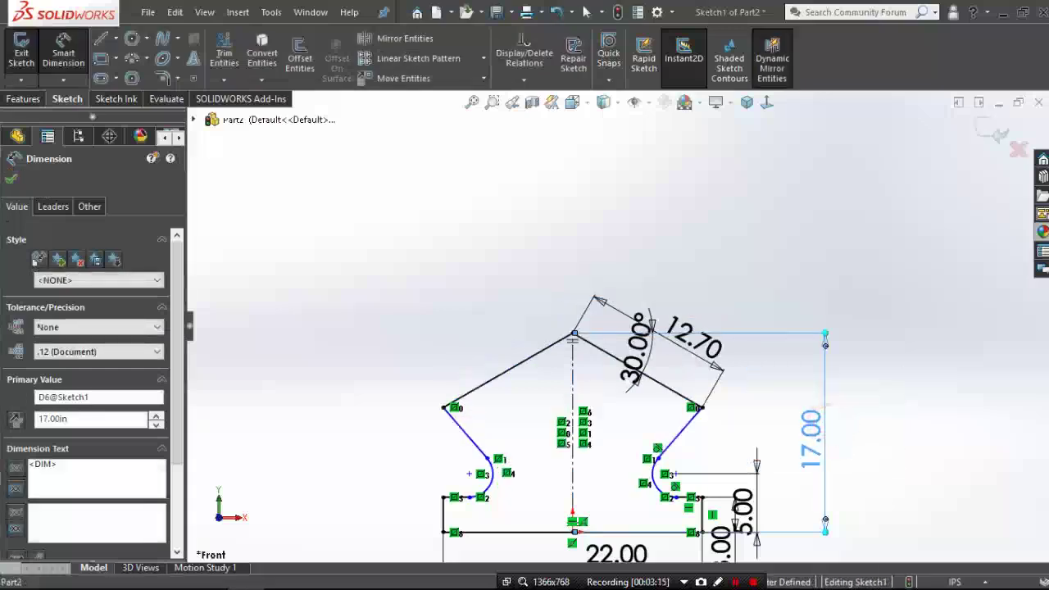
key("Escape")
scroll(767, 451, "down", 1)
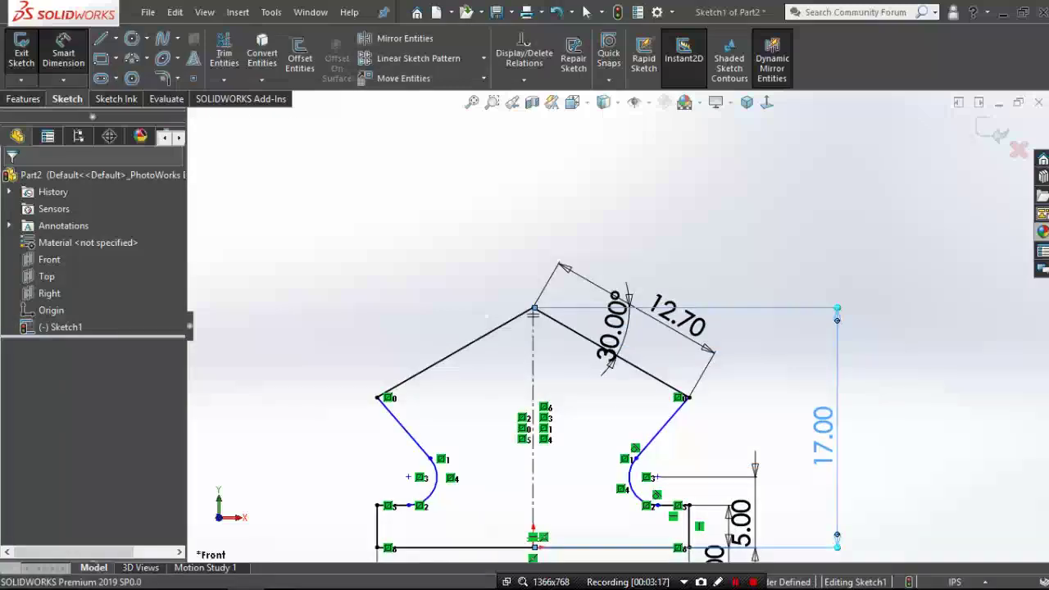
scroll(767, 450, "down", 1)
double_click(834, 427)
- Add a horizontal dimension above the right arc and change it from 2.23 to 1.00
left_click(671, 514)
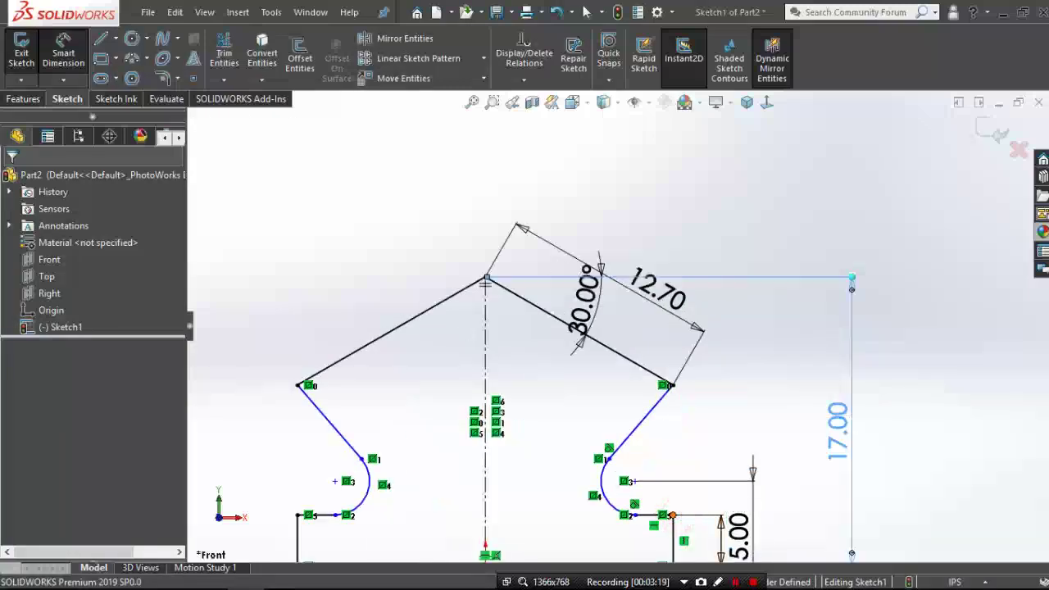
left_click(635, 481)
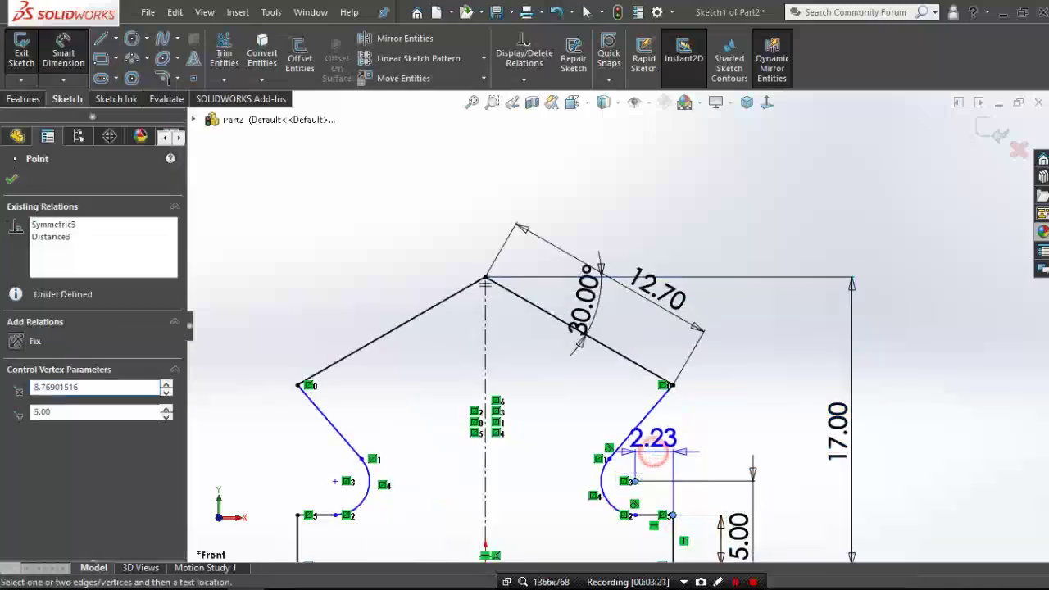
left_click(653, 449)
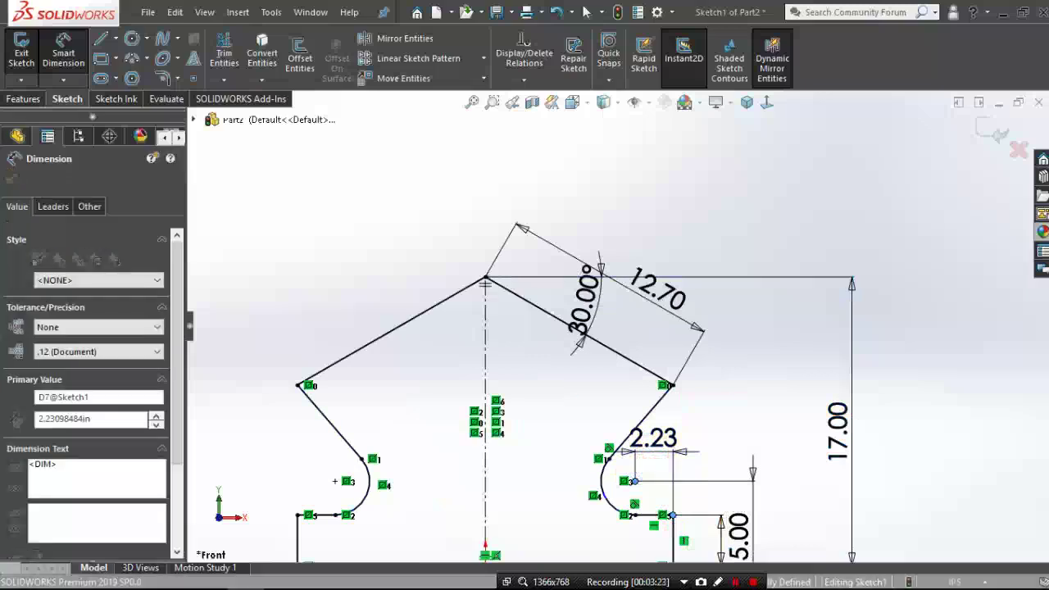
type("1")
key("Return")
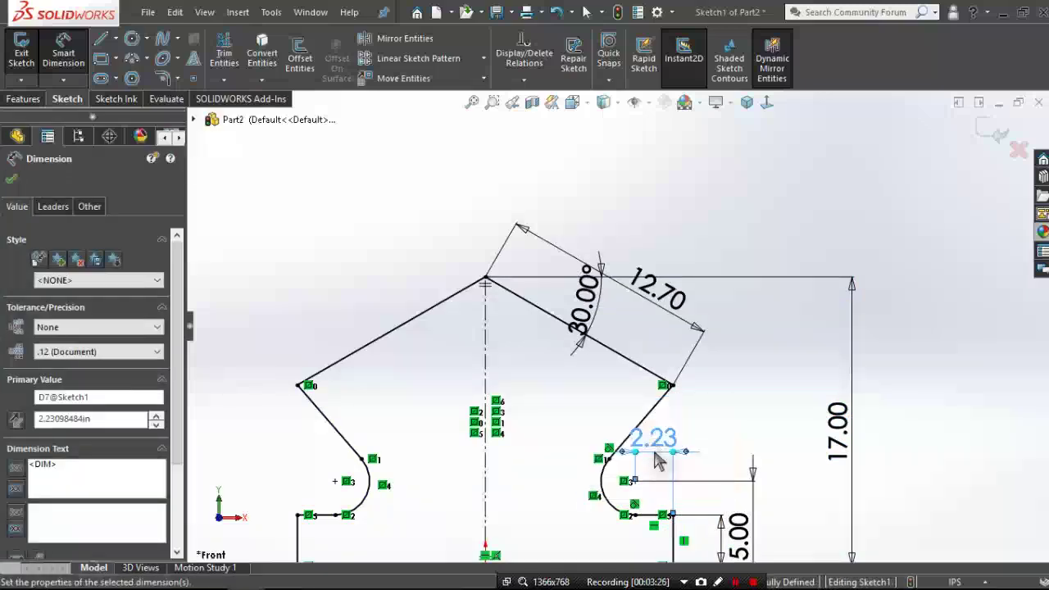
type("1")
key("Return")
scroll(620, 341, "up", 3)
scroll(620, 341, "up", 1)
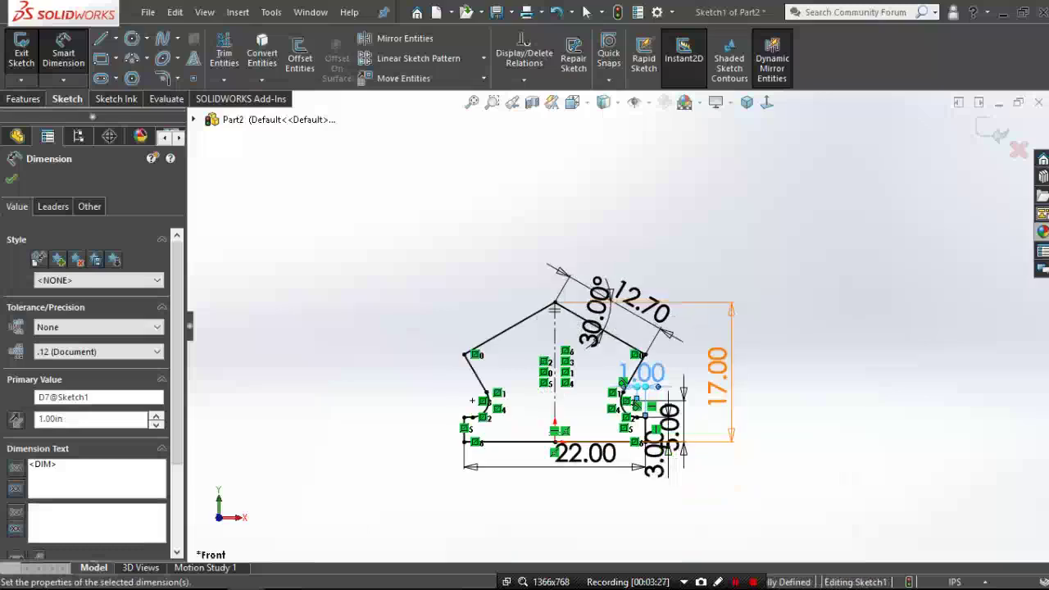
scroll(620, 341, "down", 3)
scroll(621, 341, "down", 1)
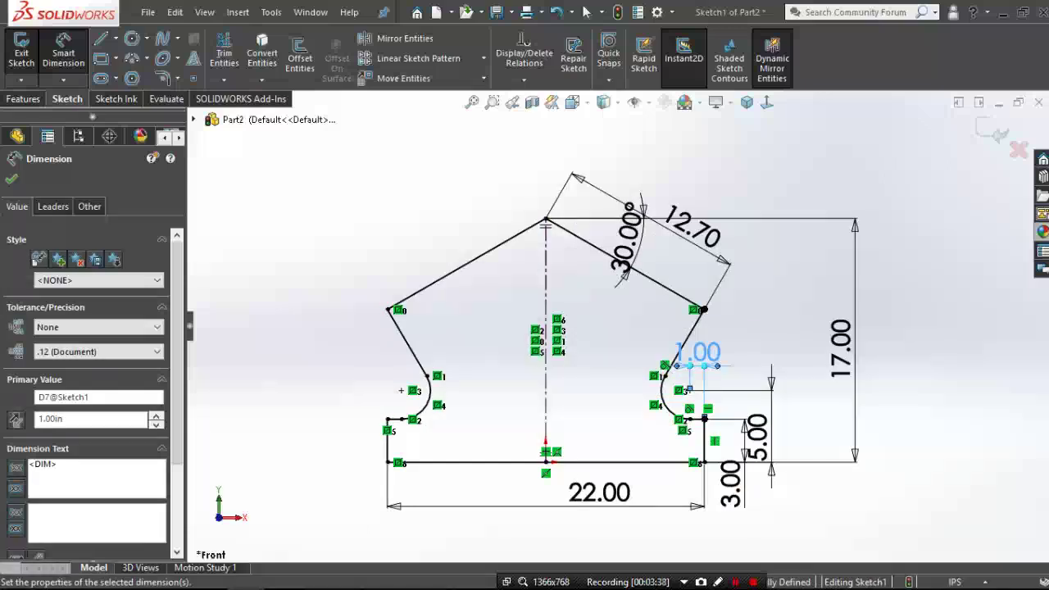
- Extrude the bracket profile with a Blind depth of 15.00 in, then deselect
left_click(25, 98)
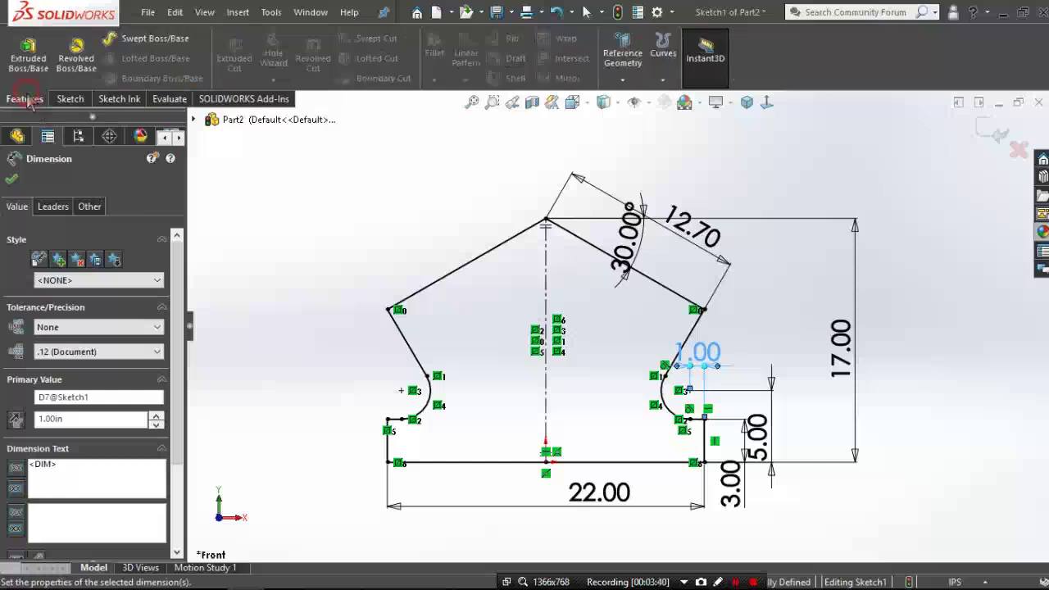
left_click(28, 53)
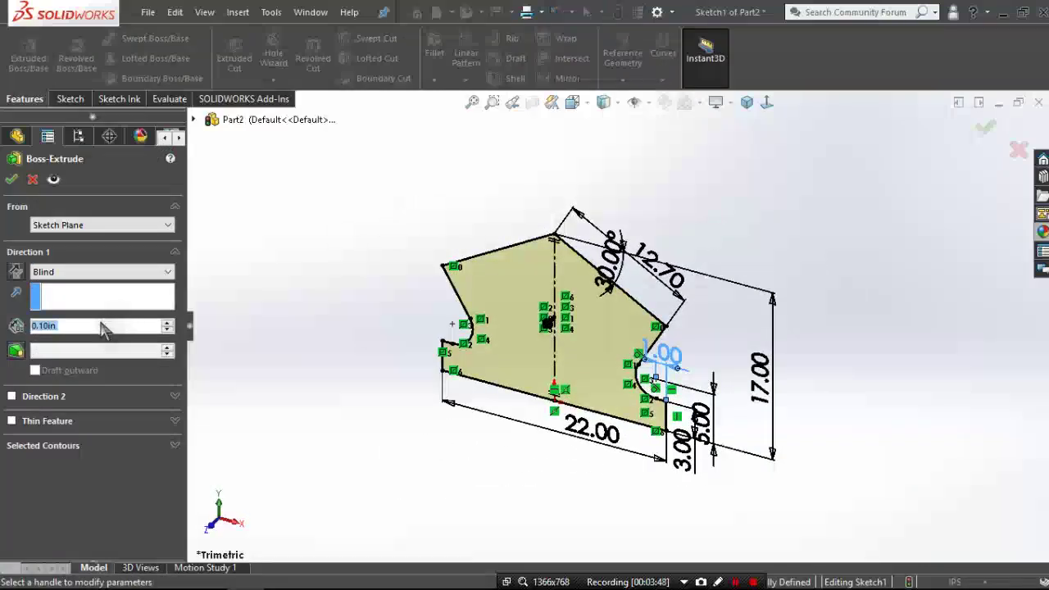
type("15")
key("Return")
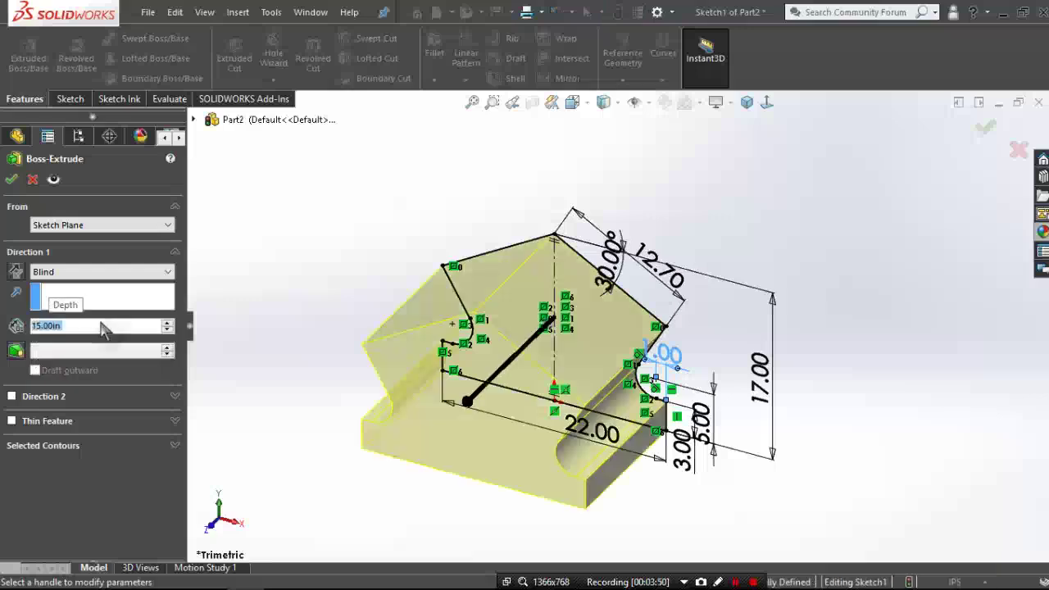
left_click(11, 179)
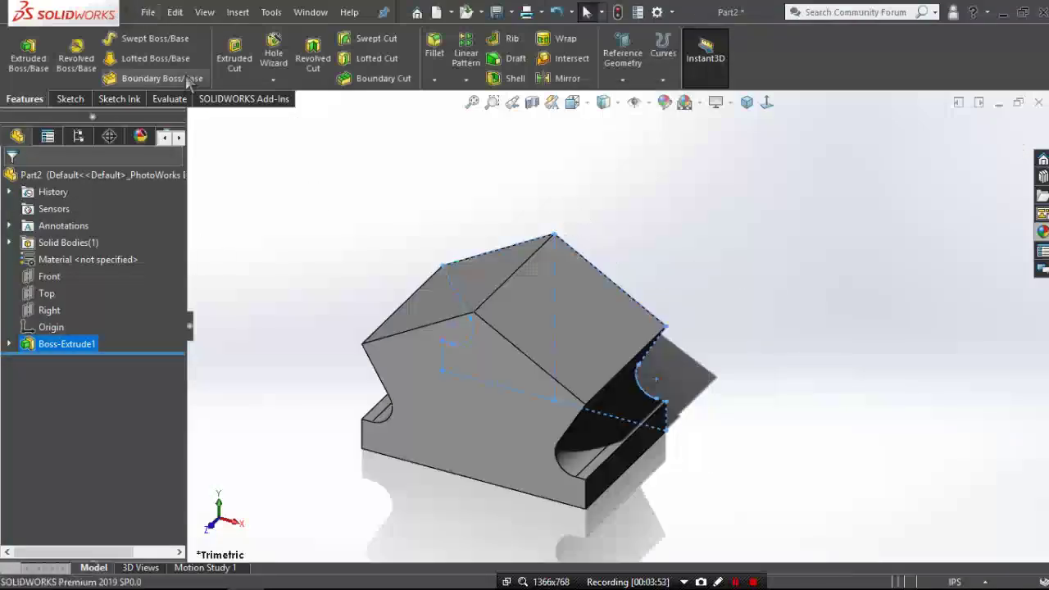
left_click(835, 258)
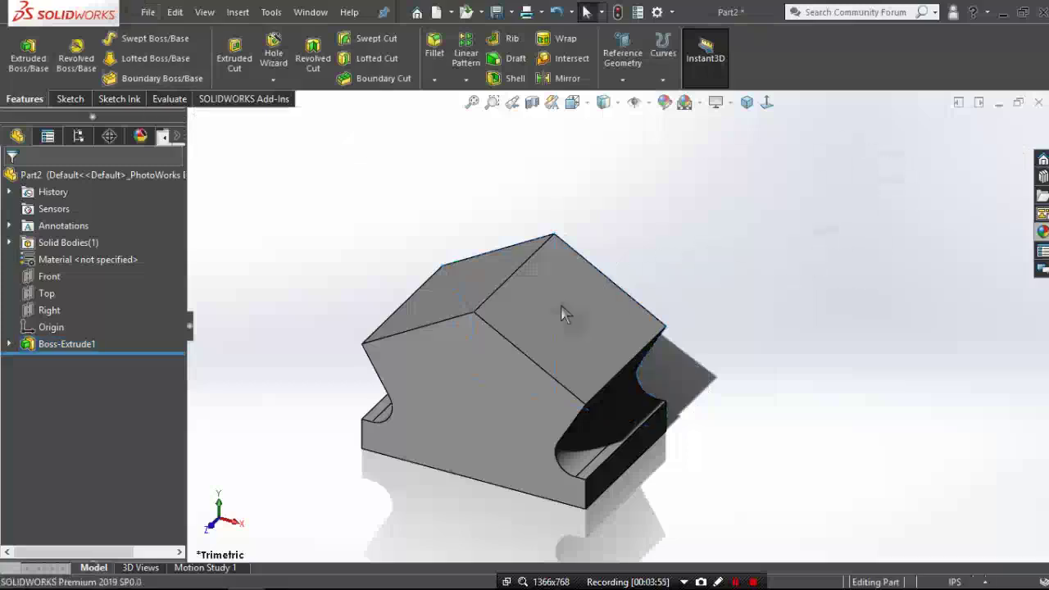
- Start a sketch on the bracket's front face and draw a circle
left_click(486, 391)
left_click(562, 342)
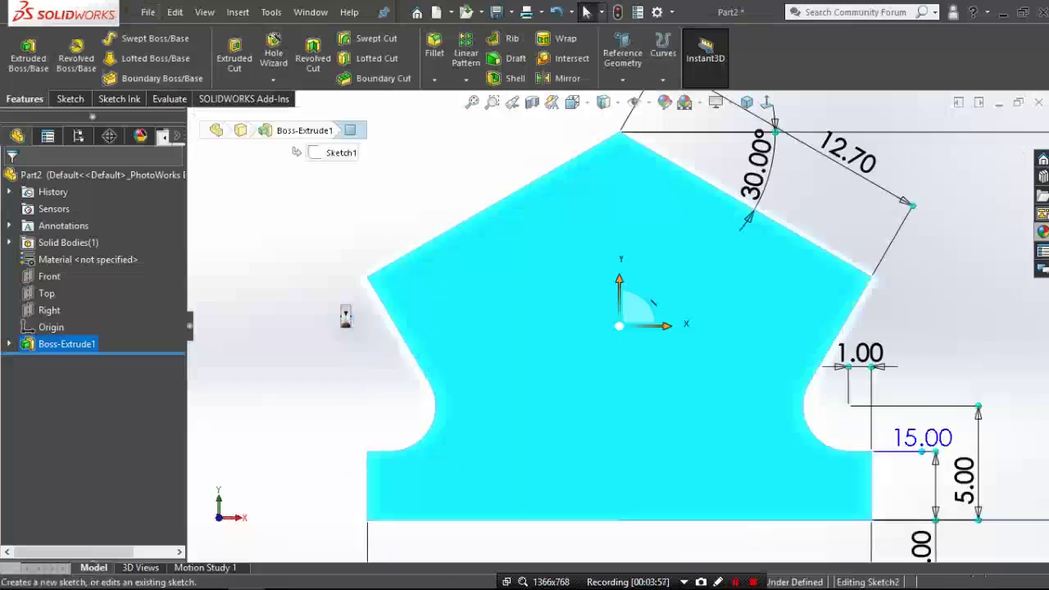
left_click(131, 41)
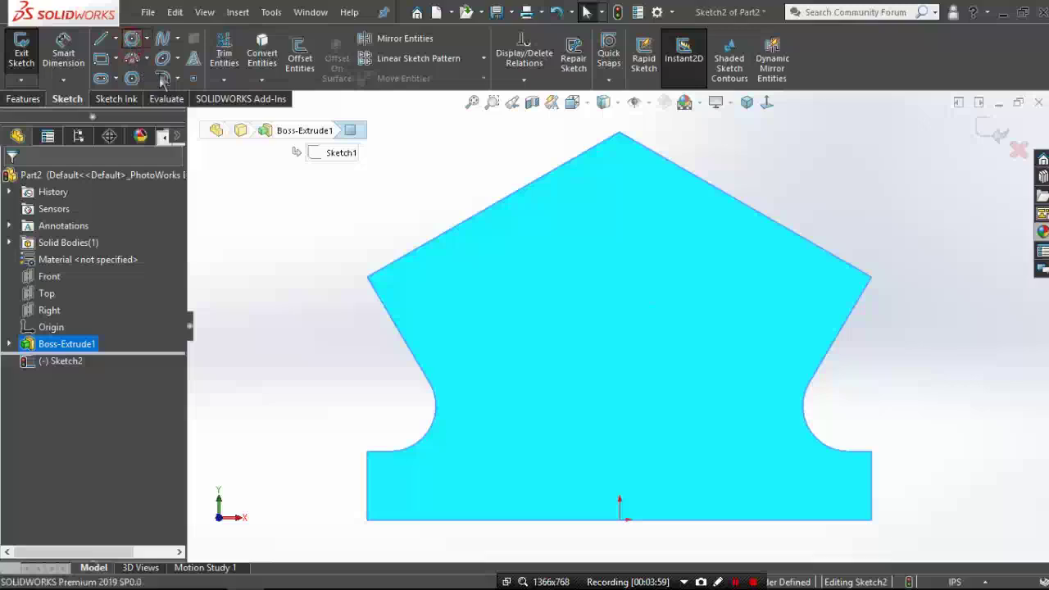
left_click_drag(619, 342, 676, 286)
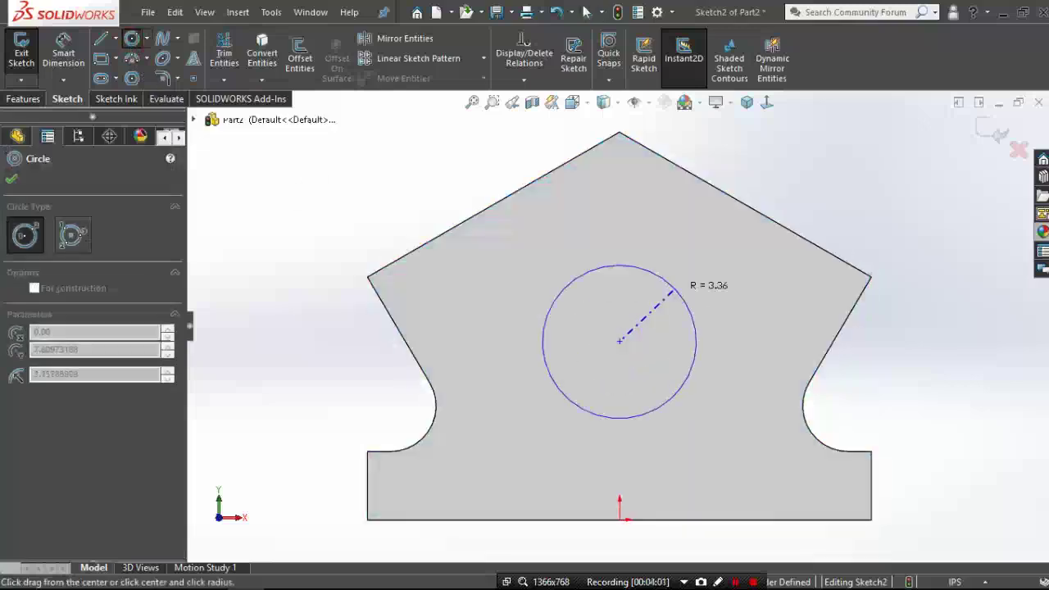
- Dimension the circle centre 7.50 above the origin
left_click(54, 59)
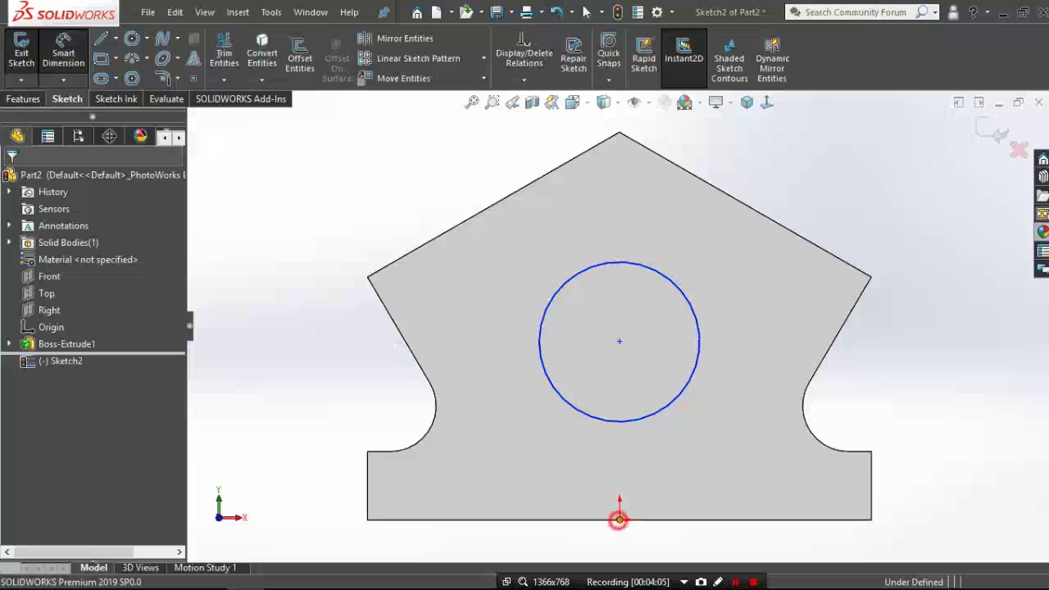
left_click(619, 516)
left_click(619, 341)
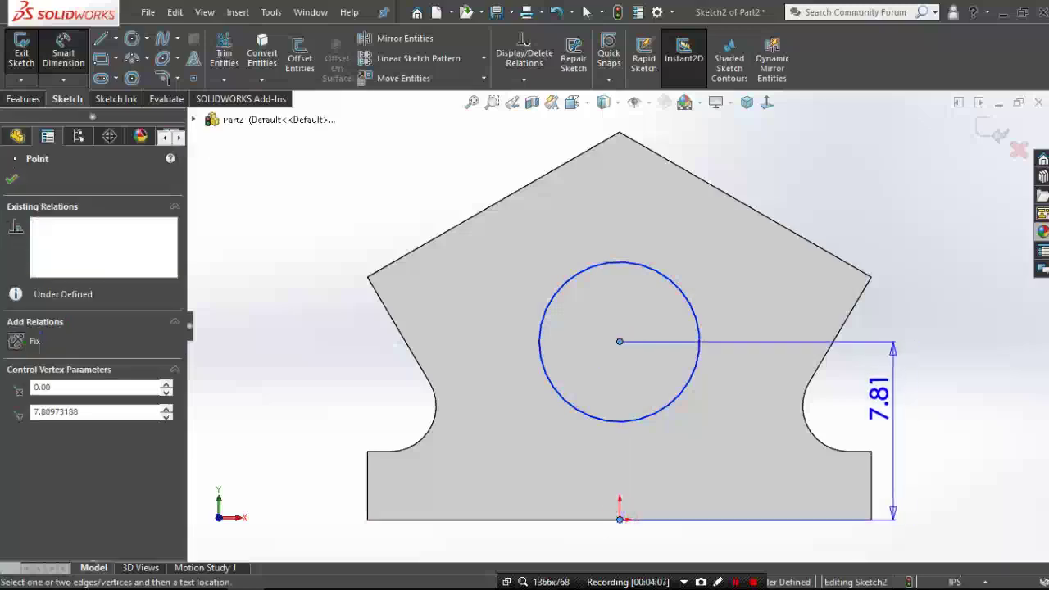
left_click(893, 397)
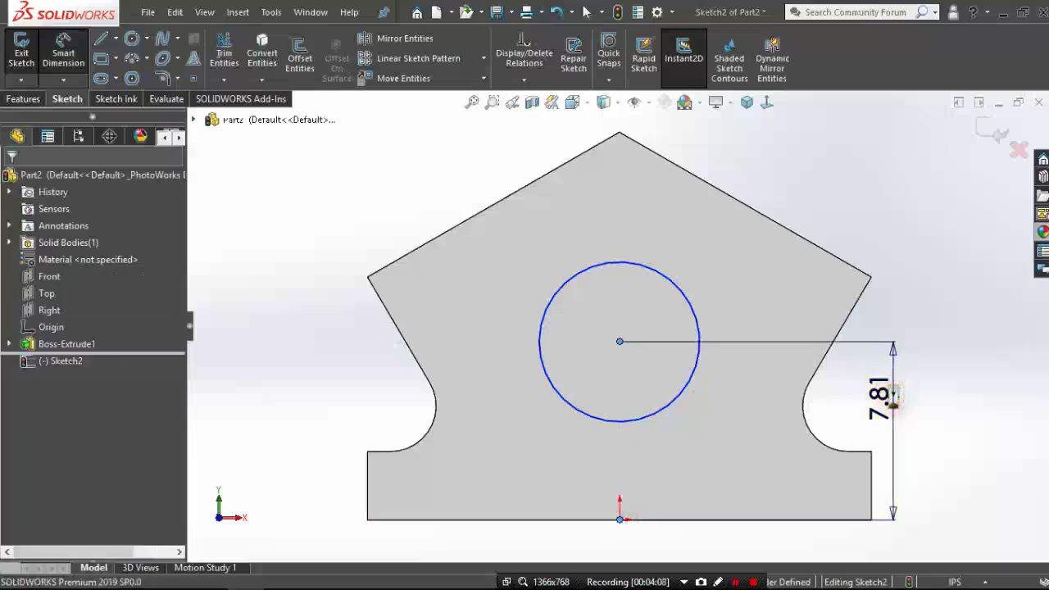
double_click(892, 398)
type("7")
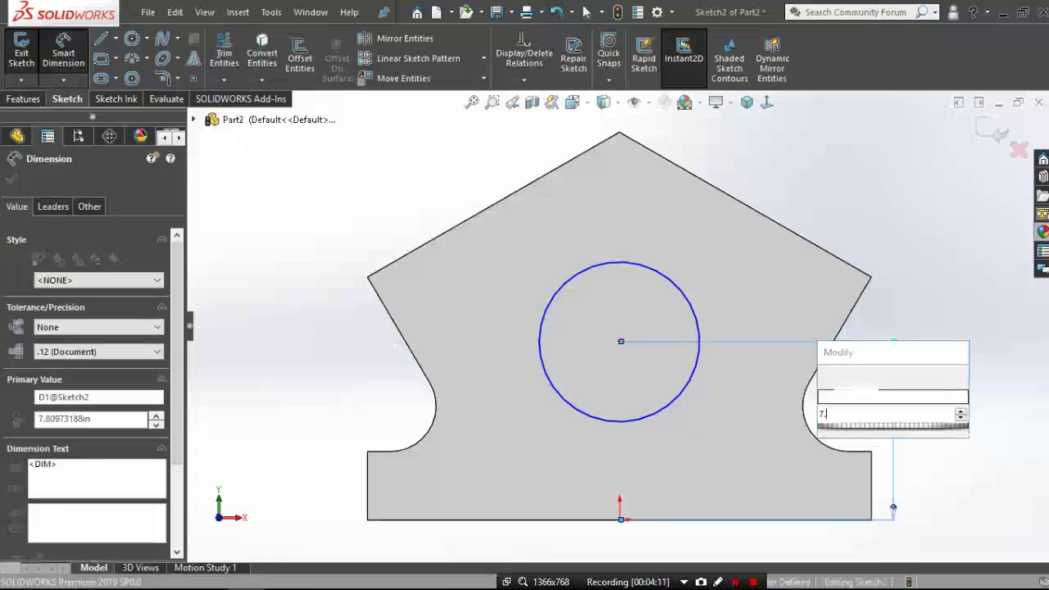
type(".5")
key("Return")
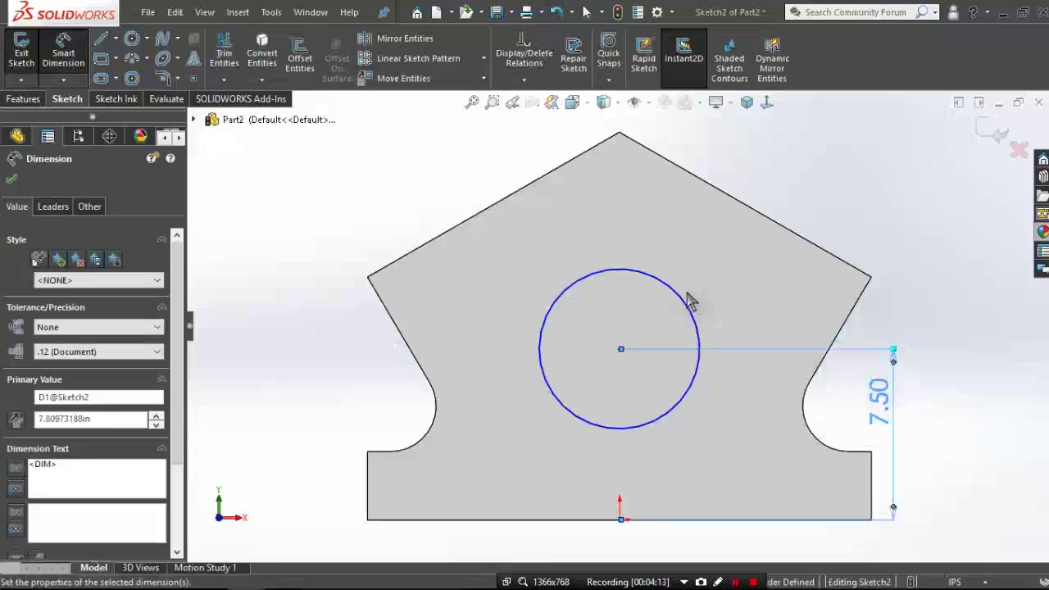
- Set the circle diameter to 12.50
left_click(678, 290)
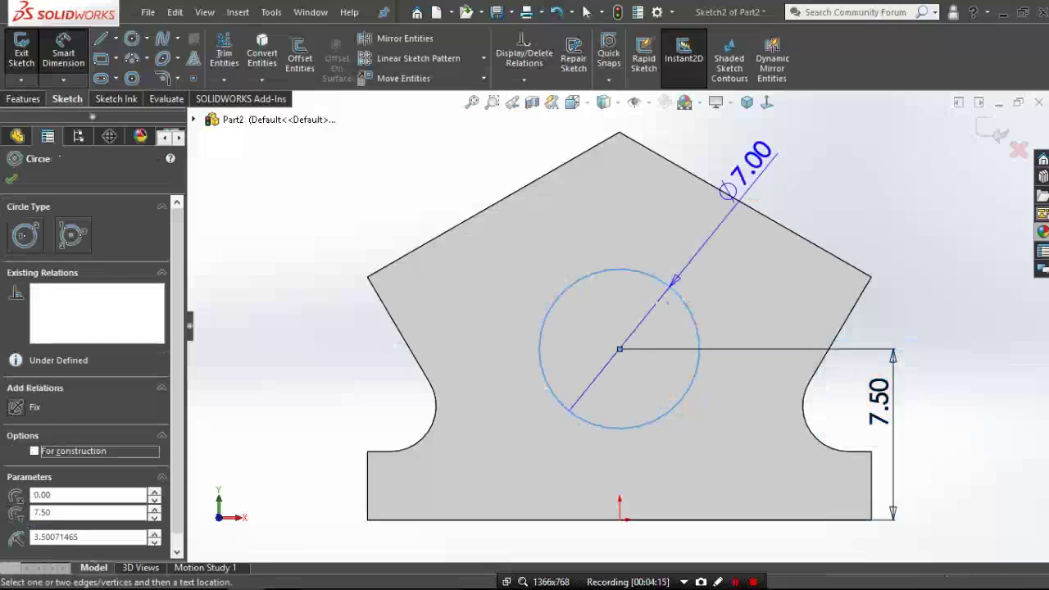
left_click(756, 159)
left_click(727, 190)
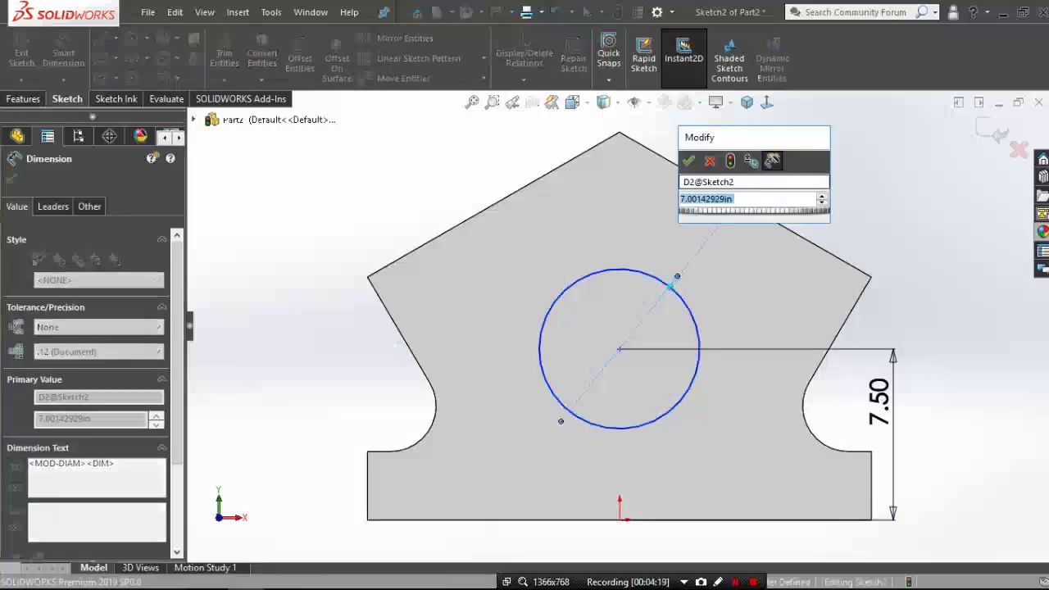
type("12.5")
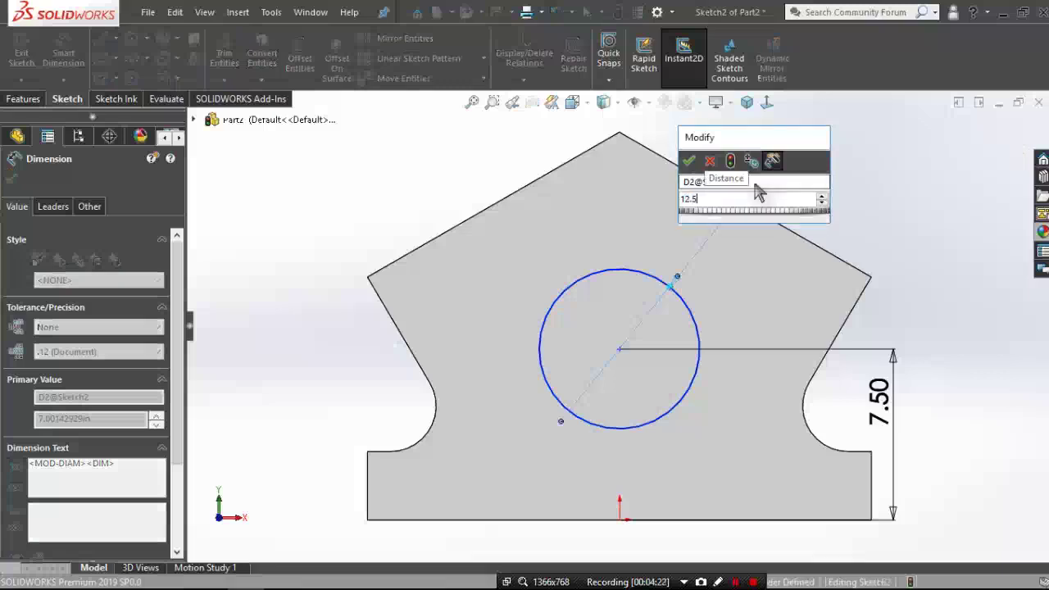
key("Return")
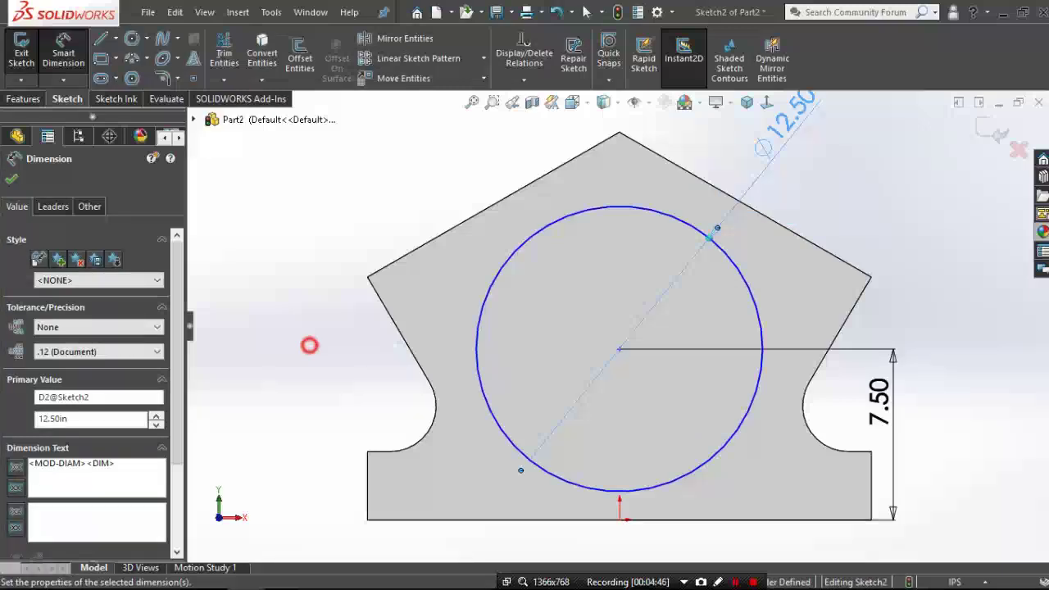
left_click(309, 345)
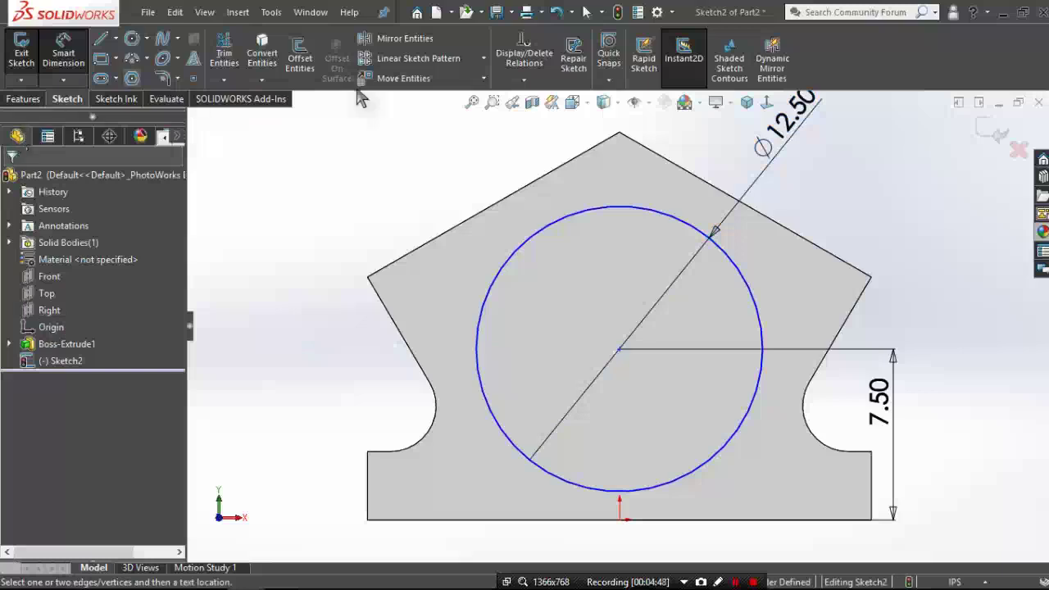
- Begin an Add Relation with the circle centre point selected
left_click(525, 79)
left_click(530, 115)
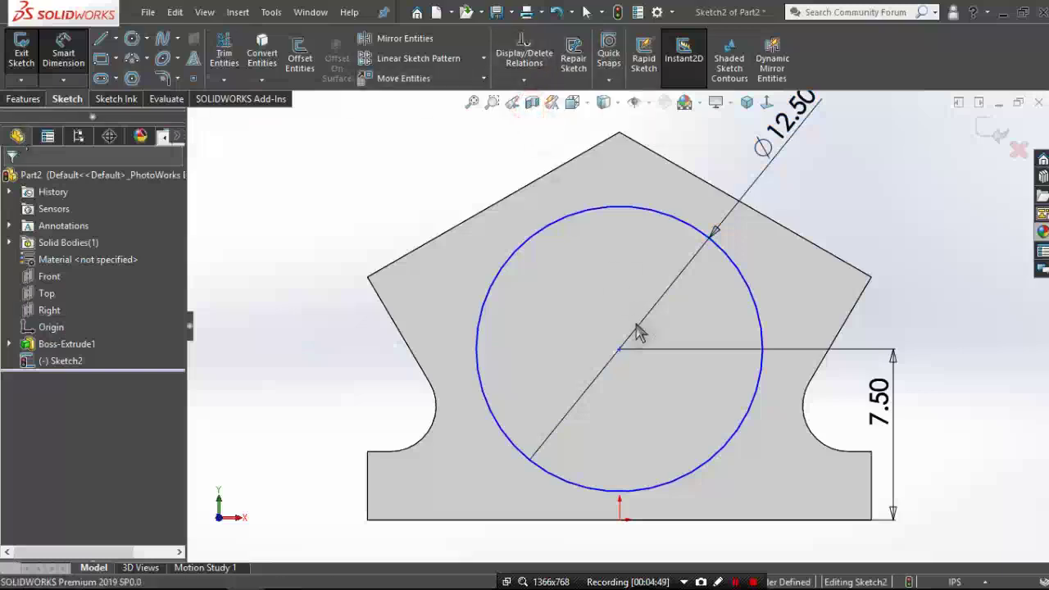
left_click(620, 349)
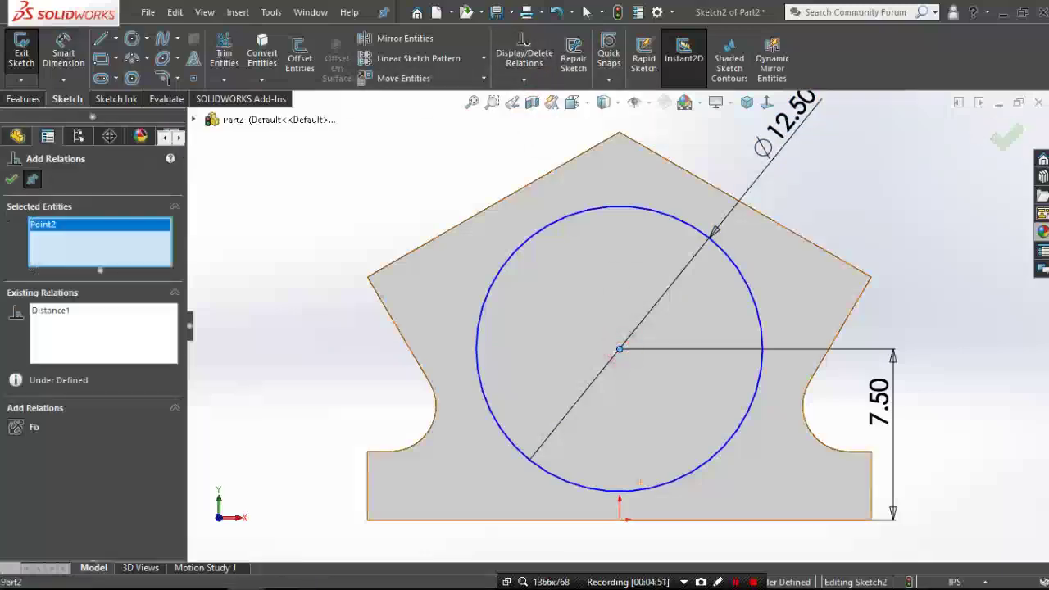
- Make the circle centre vertical with the sketch origin
left_click(619, 518)
left_click(17, 445)
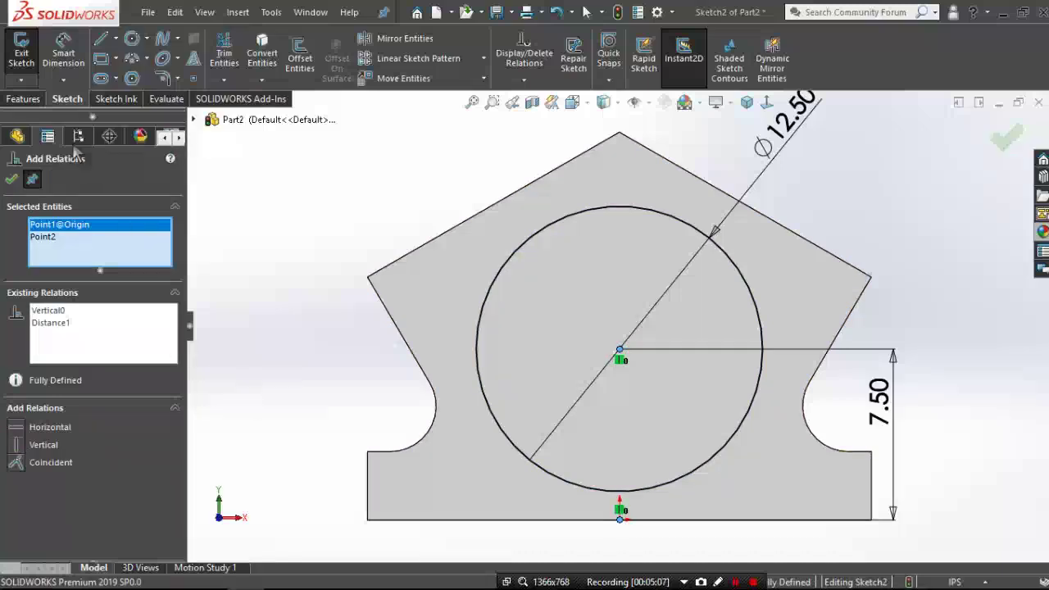
left_click(35, 110)
key("Escape")
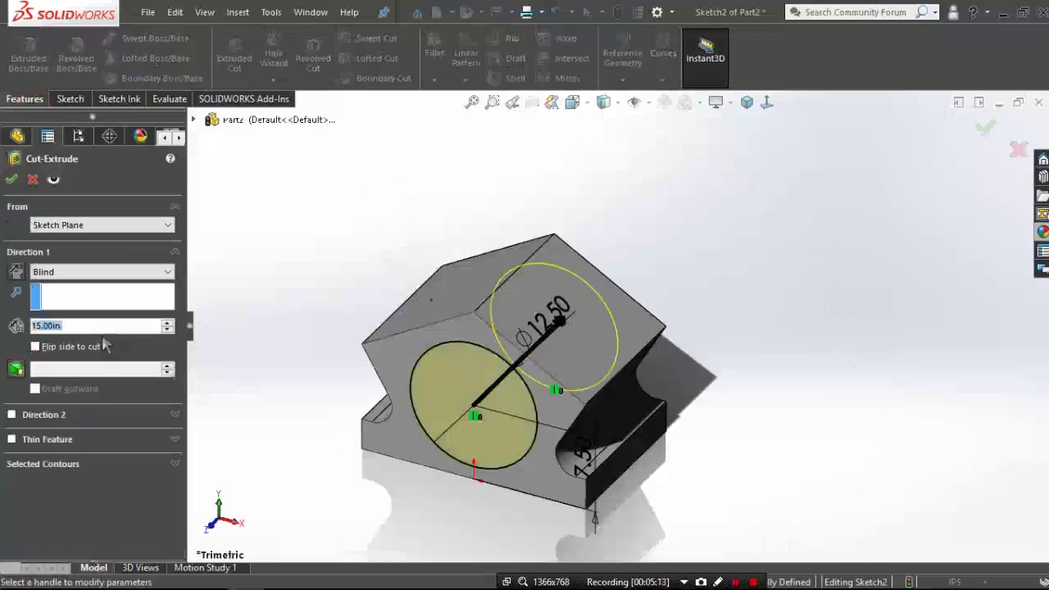
- Cut the circle 14.00 in deep as Cut-Extrude1 and rotate to inspect the bore
type("14")
key("Return")
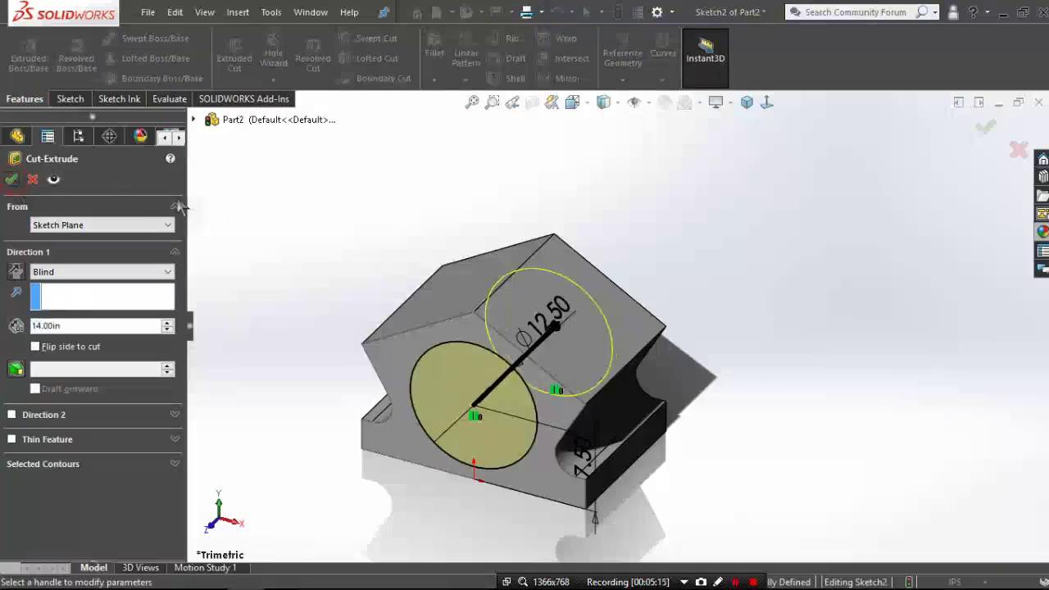
left_click(11, 178)
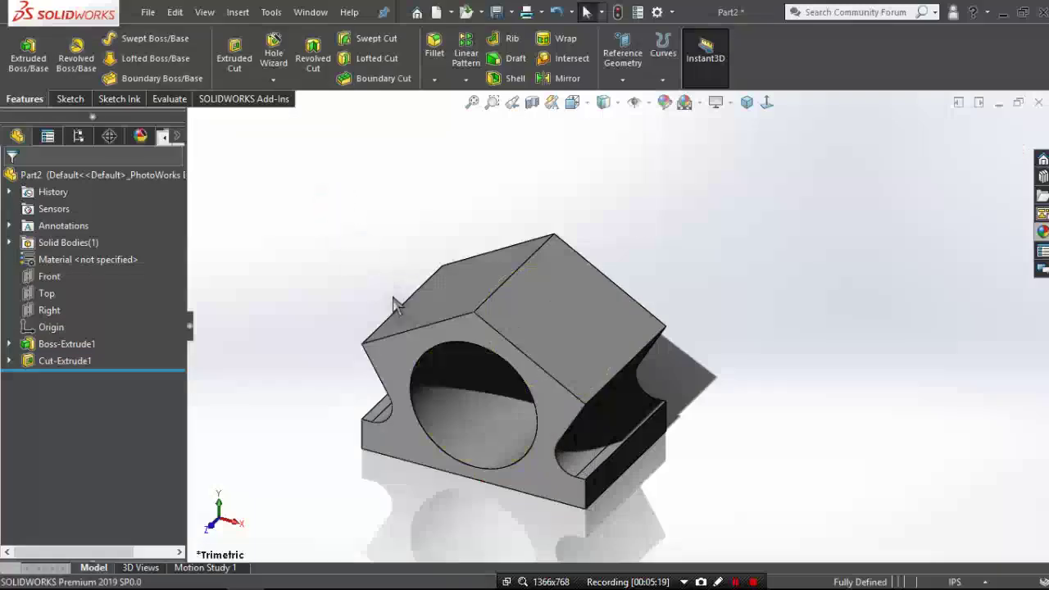
middle_click_drag(393, 303, 544, 336)
- Start a sketch on the bracket's front face and draw a circle above the origin
left_click(544, 336)
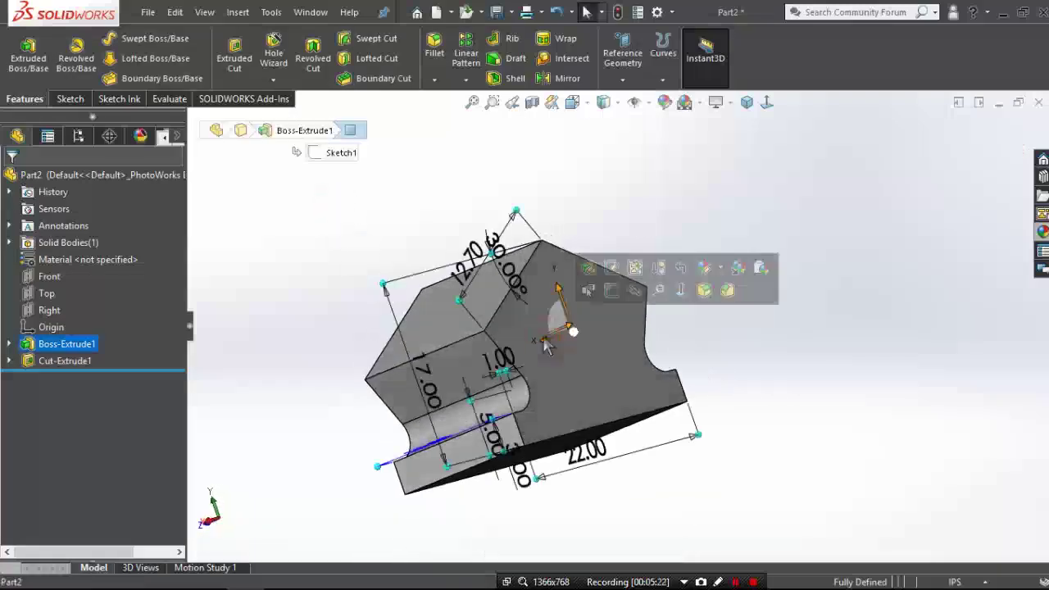
left_click(612, 290)
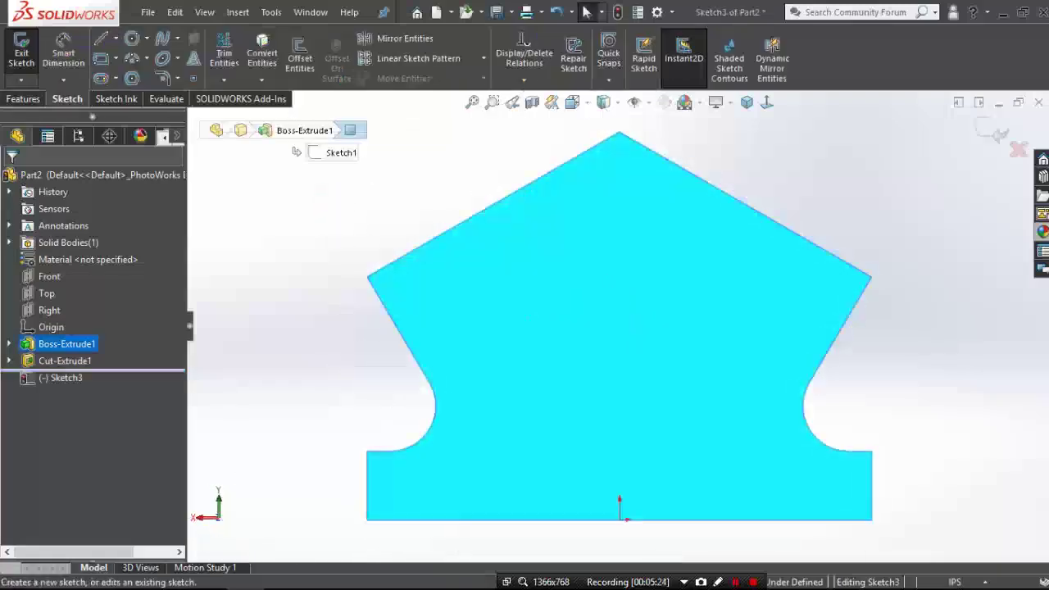
left_click(131, 38)
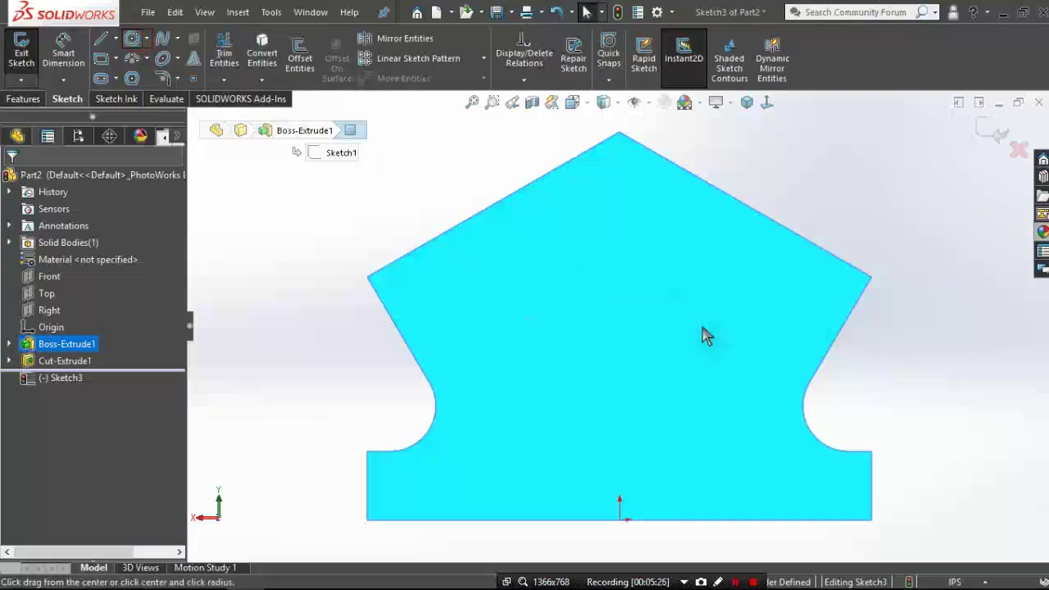
left_click(619, 359)
left_click(703, 419)
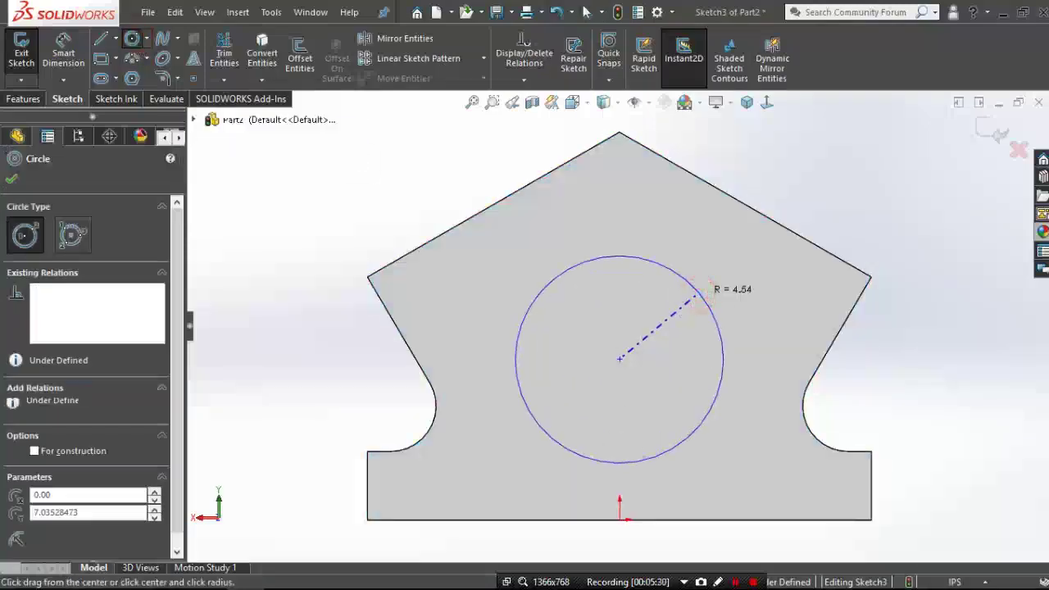
left_click(55, 54)
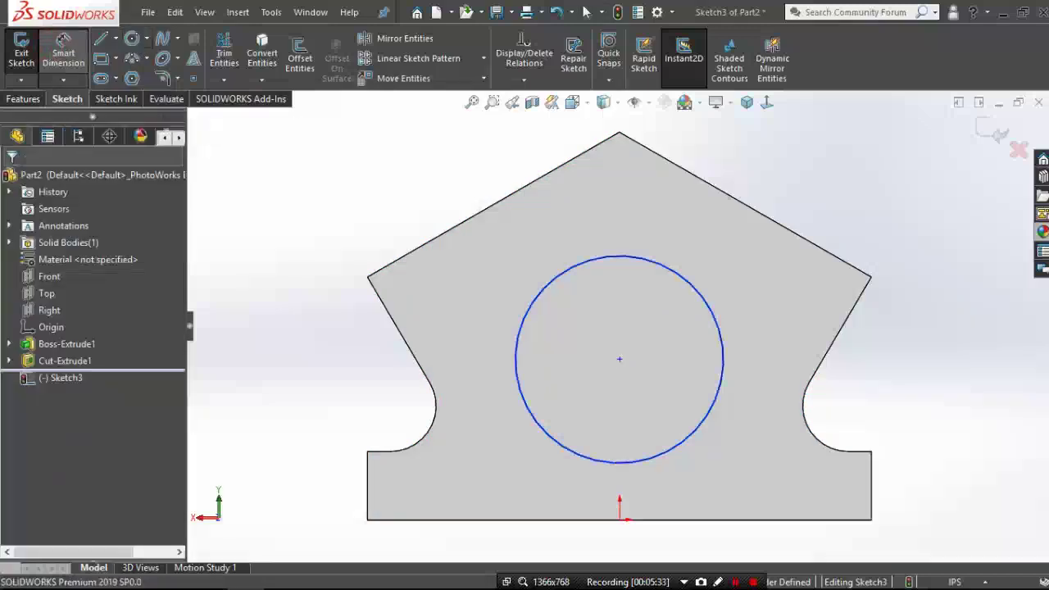
- Dimension the circle to 9.50 diameter, centred 7.50 above the bottom edge
left_click(51, 54)
left_click(694, 278)
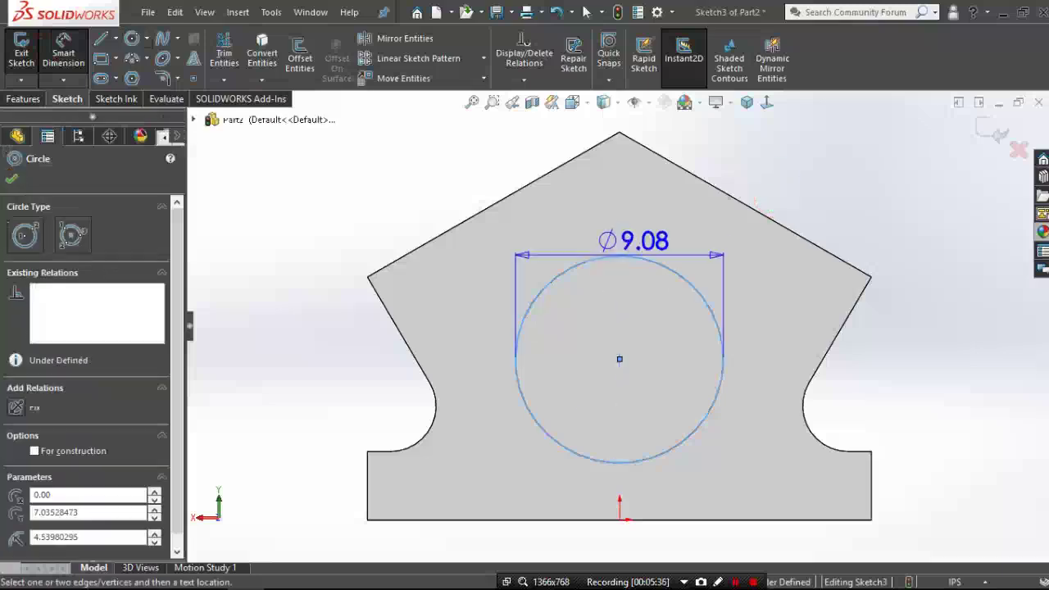
left_click(744, 206)
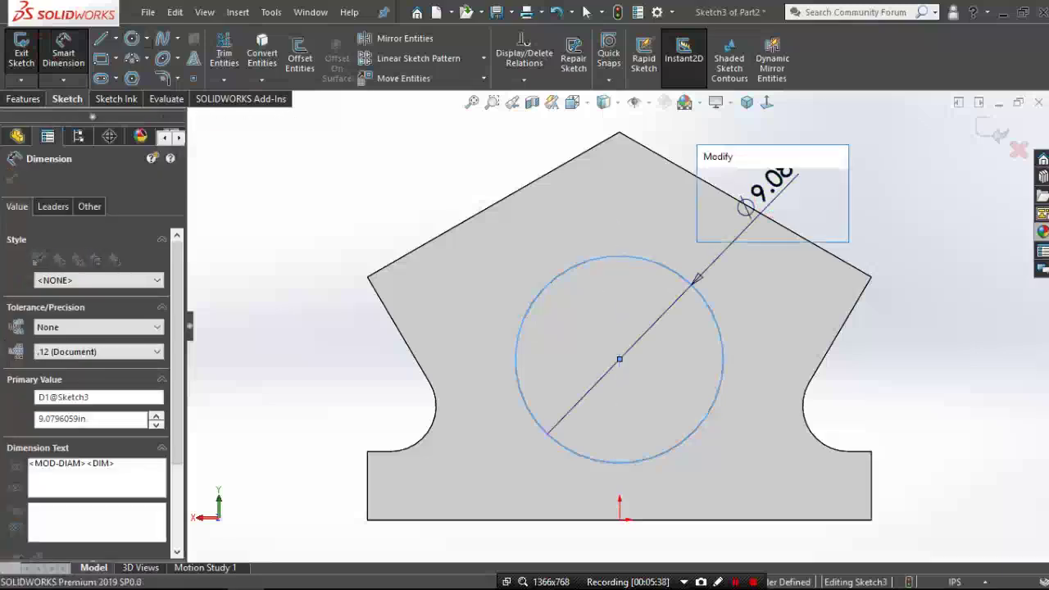
type("9.5")
key("Return")
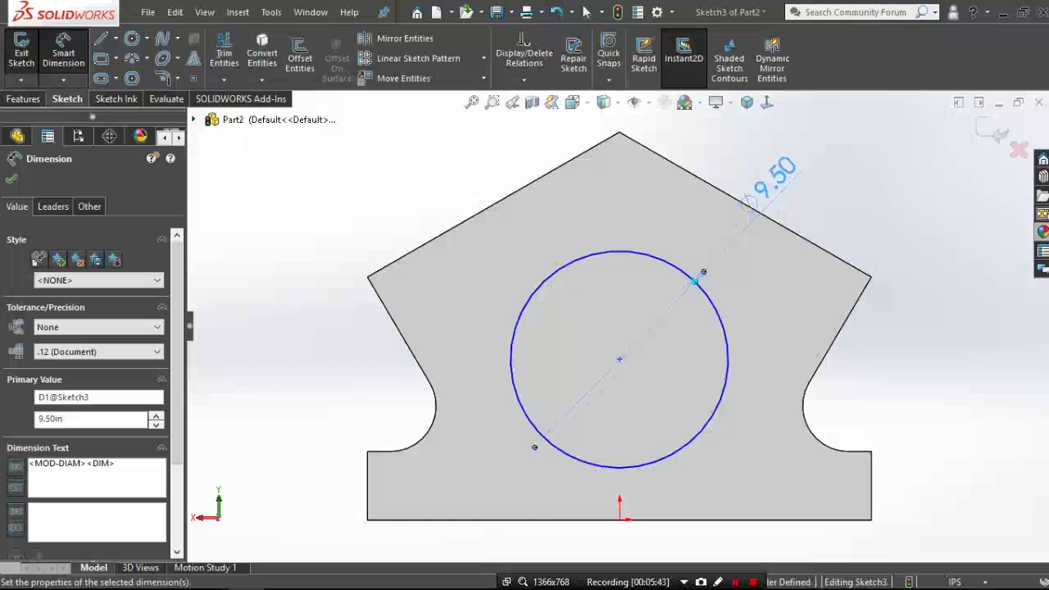
left_click(639, 519)
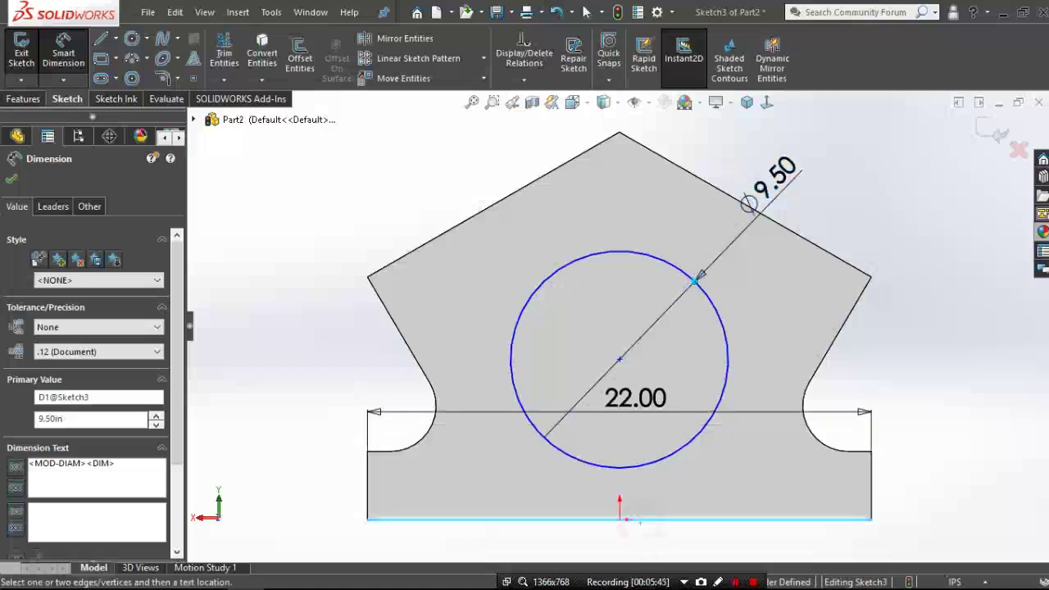
left_click(619, 358)
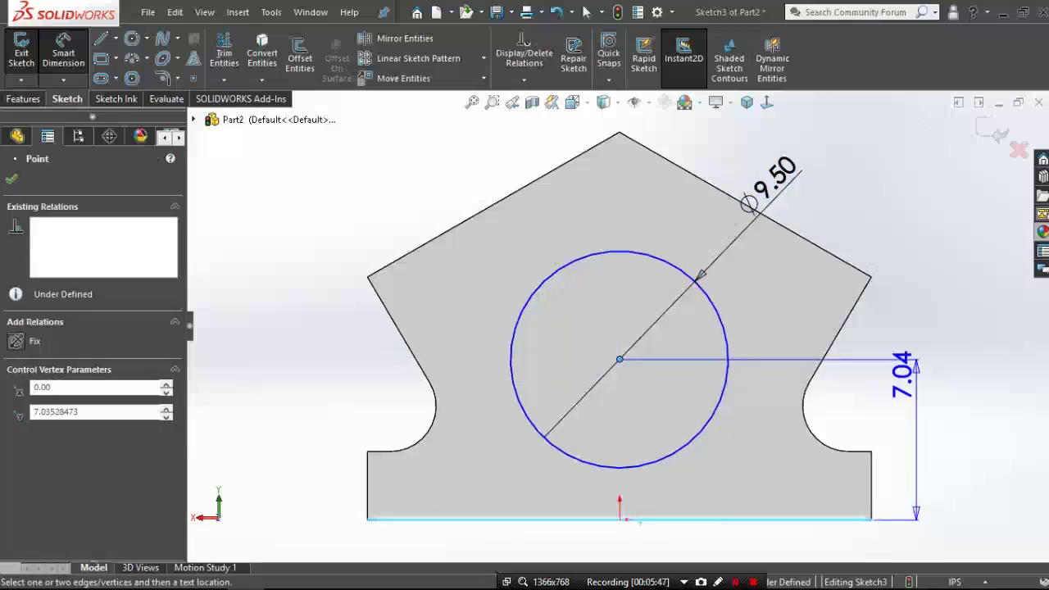
left_click(915, 370)
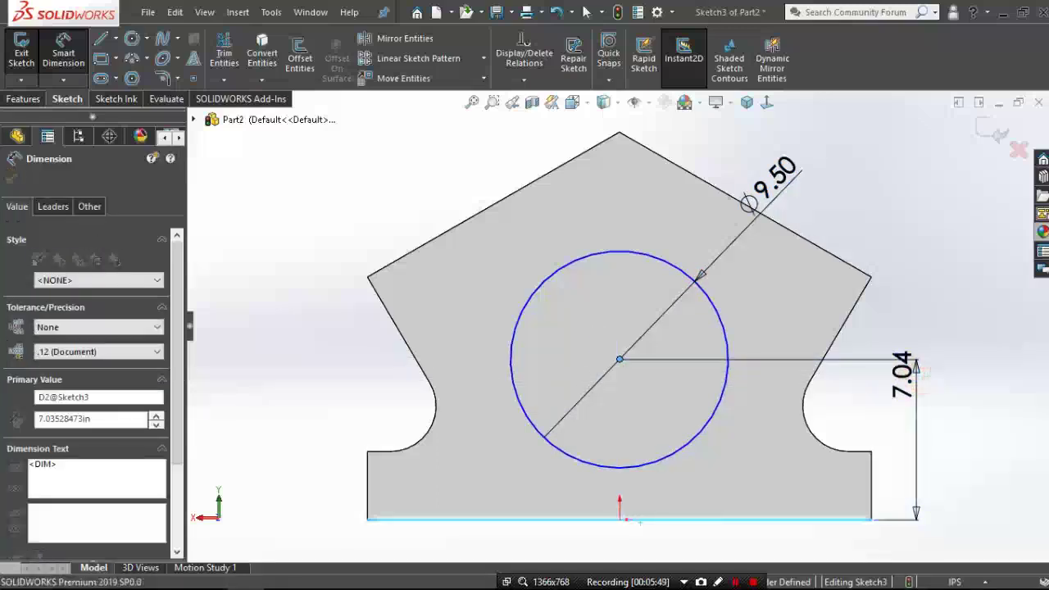
type("7.5")
key("Escape")
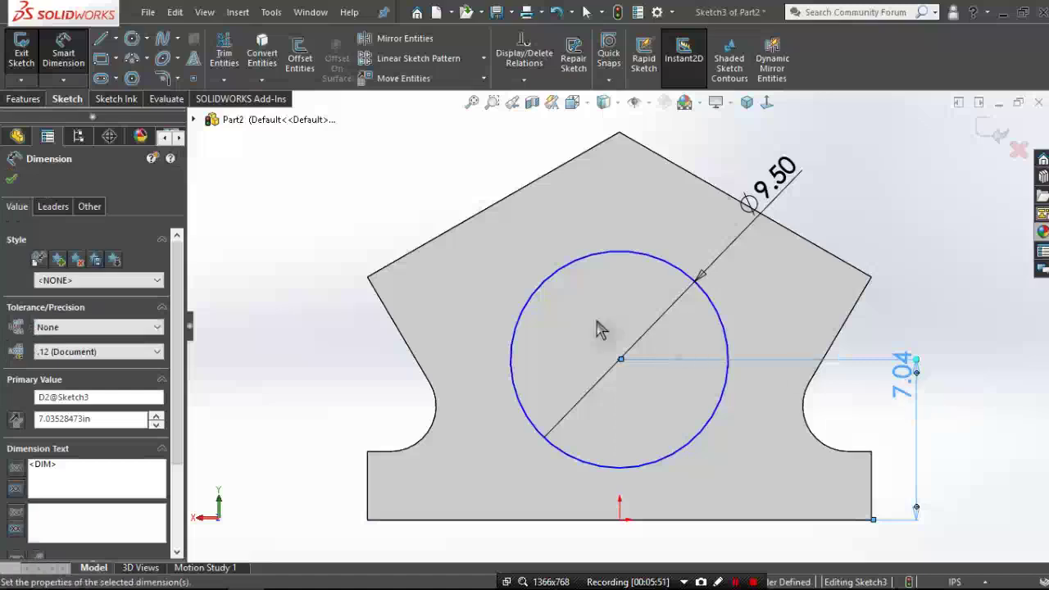
left_click(276, 218)
- Add a Vertical relation between the circle's centre and the origin
left_click(524, 83)
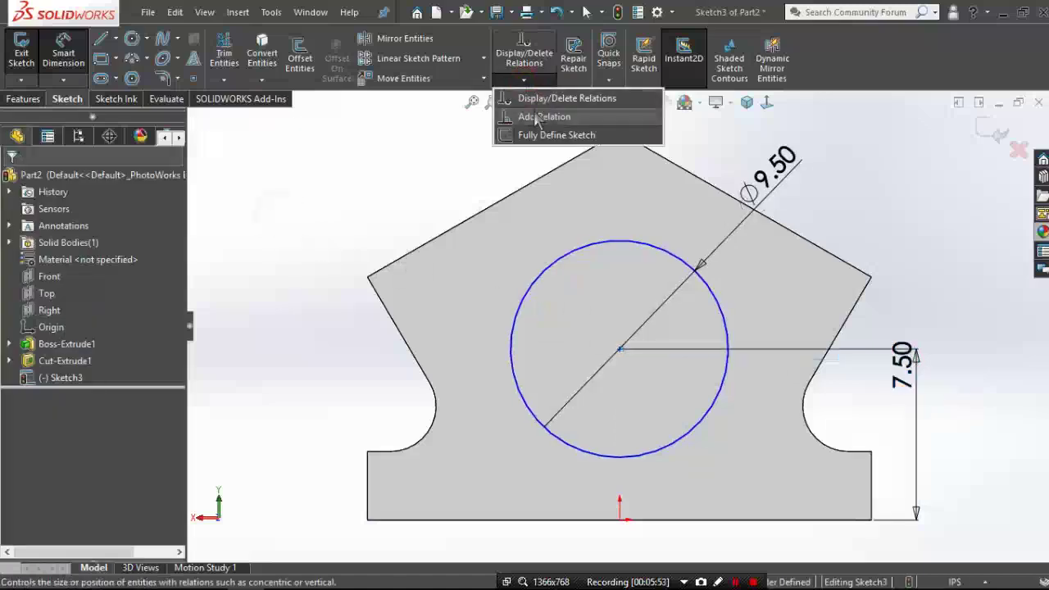
left_click(538, 118)
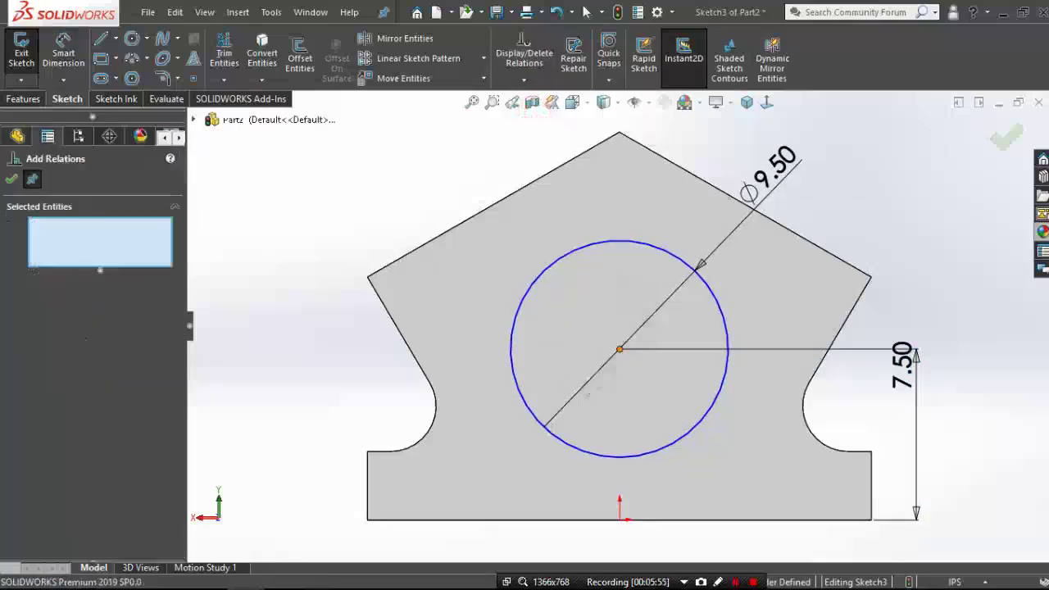
left_click(619, 349)
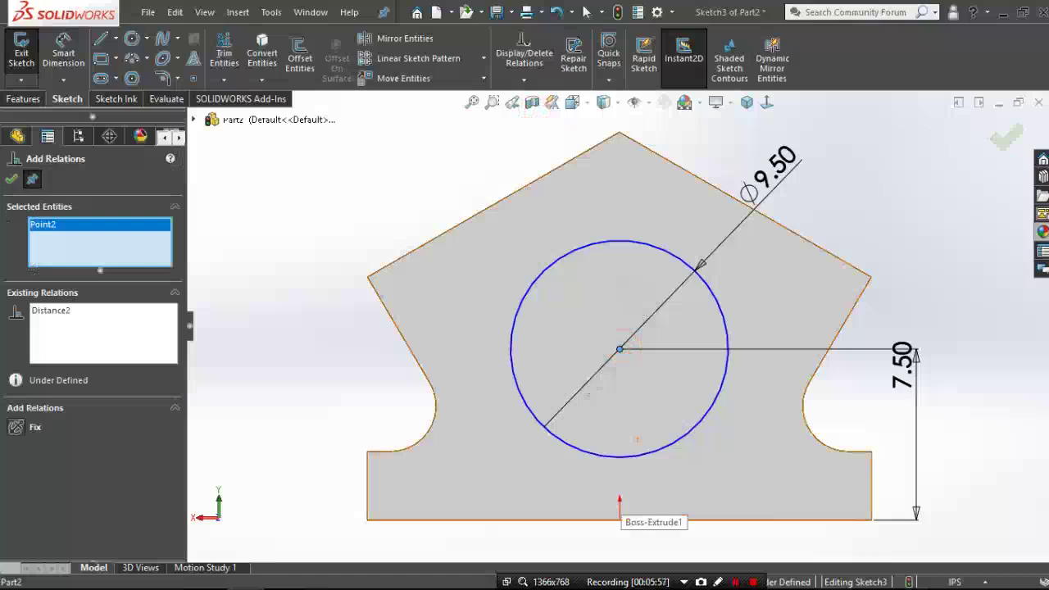
left_click(620, 518)
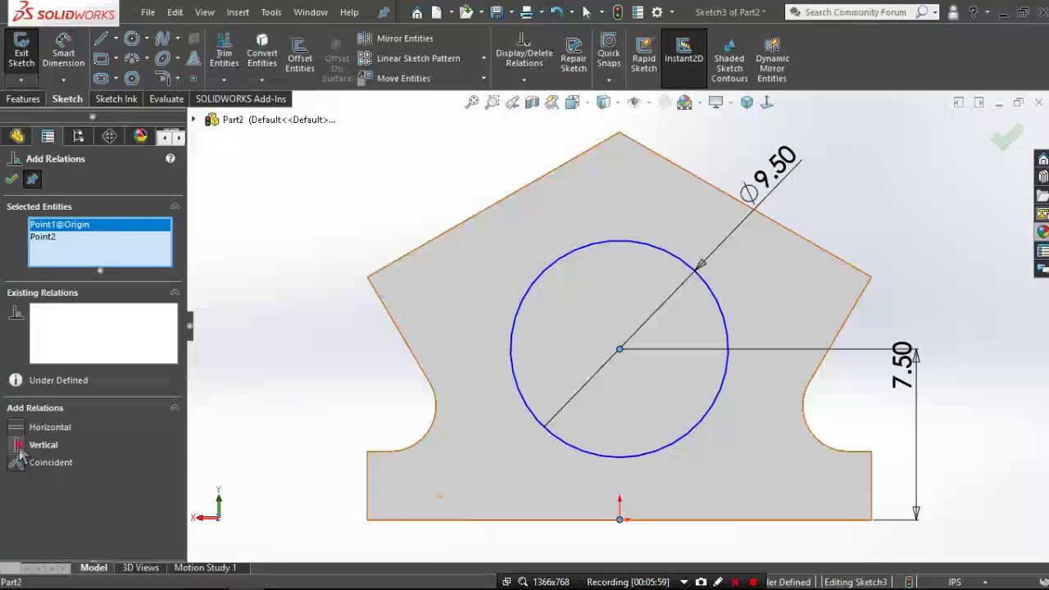
left_click(18, 446)
left_click(41, 100)
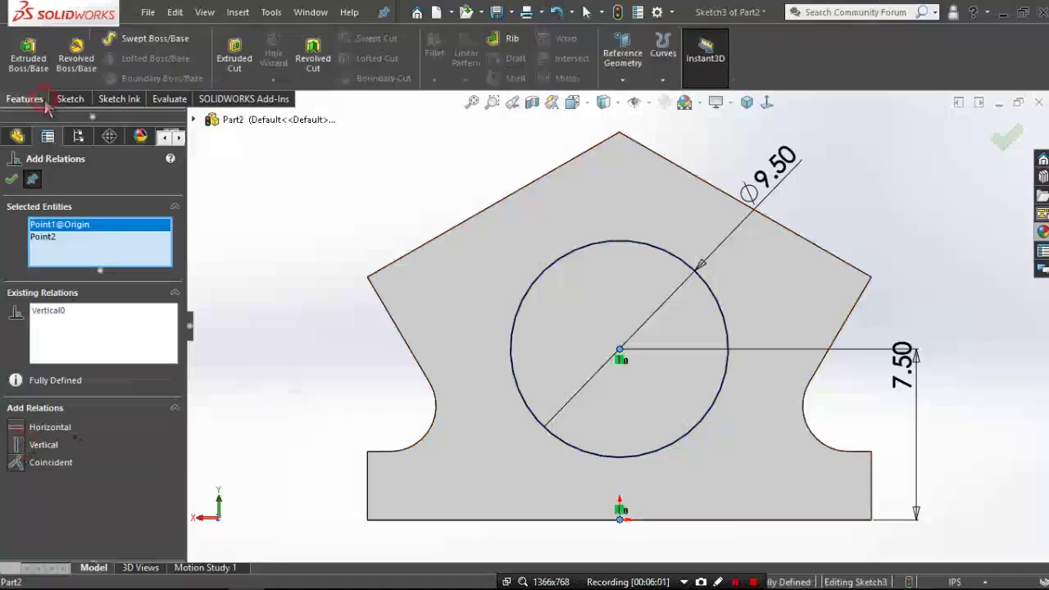
- Extrude the 9.50 circle into a 6.50 in cylindrical boss
left_click(28, 54)
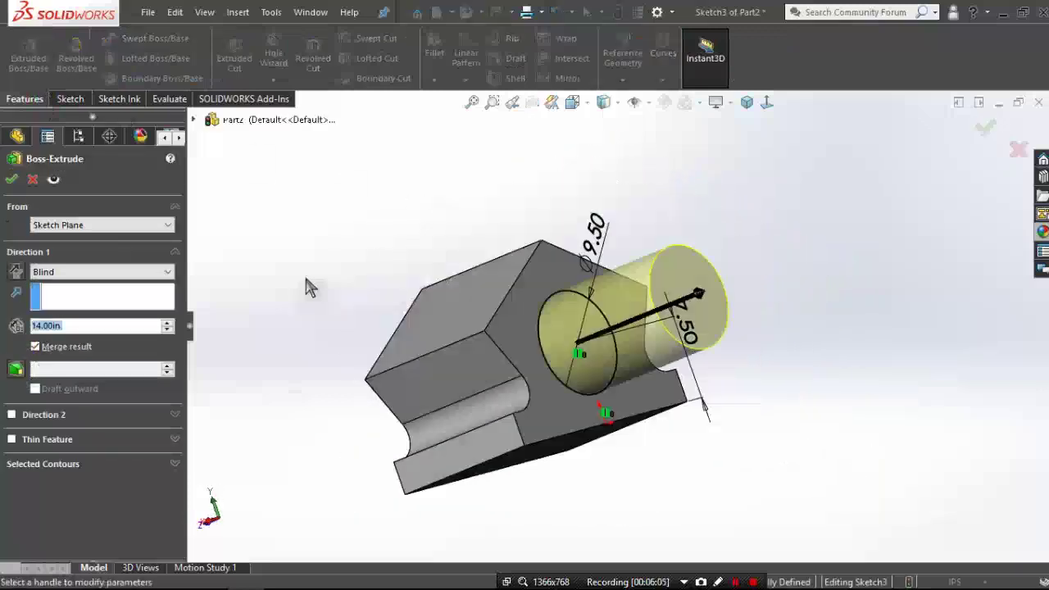
type("6")
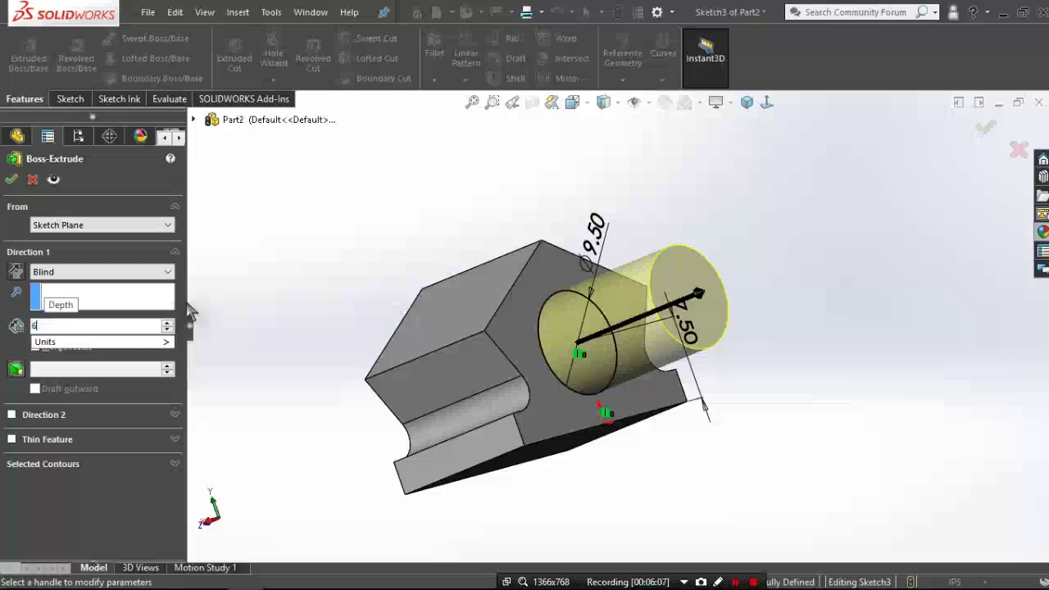
type(".5")
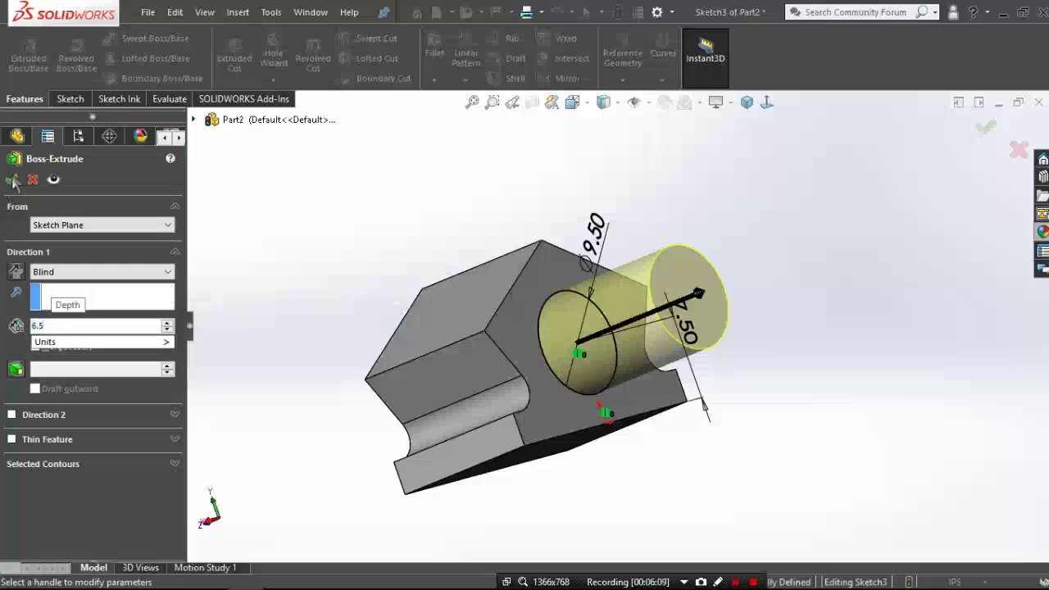
left_click(13, 181)
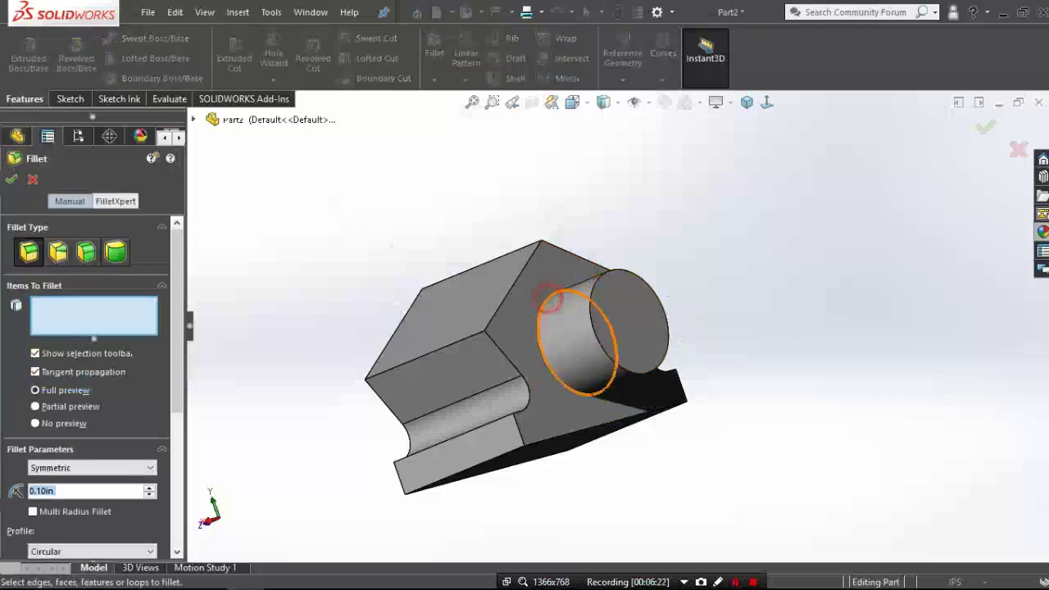
- Round the cylinder's base edge with a 1.00 in fillet
left_click(548, 296)
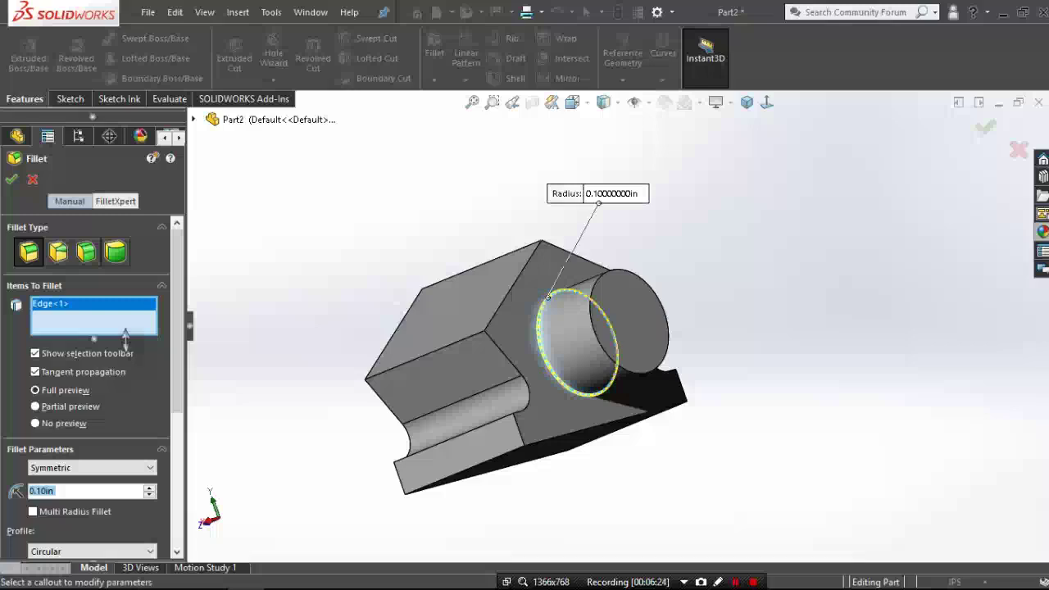
type("1")
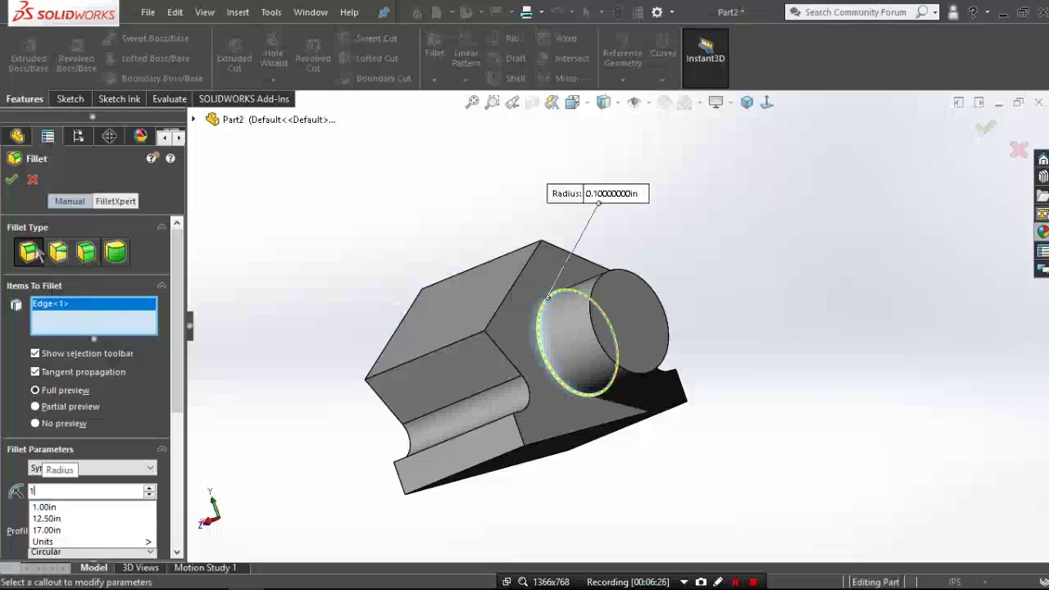
key("Return")
left_click(11, 179)
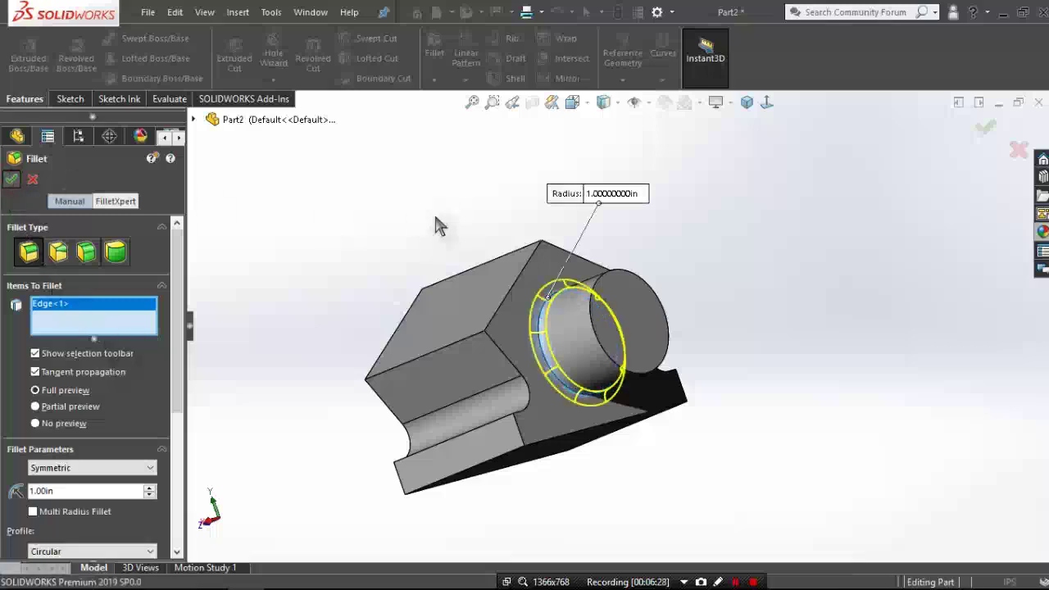
left_click(746, 102)
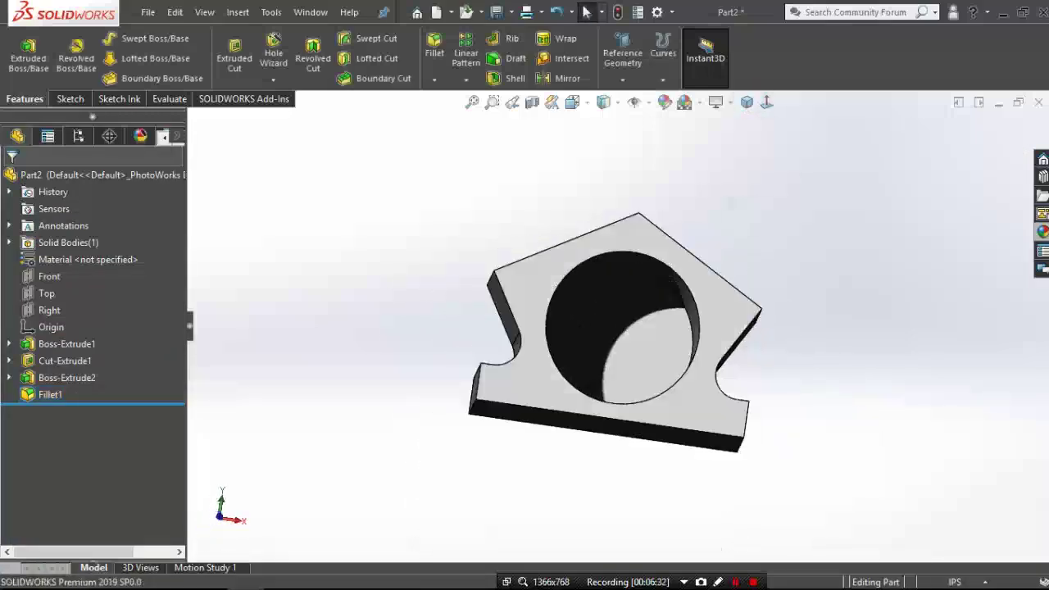
- Start a sketch on the boss's end face and draw a small circle on its axis
left_click(723, 353)
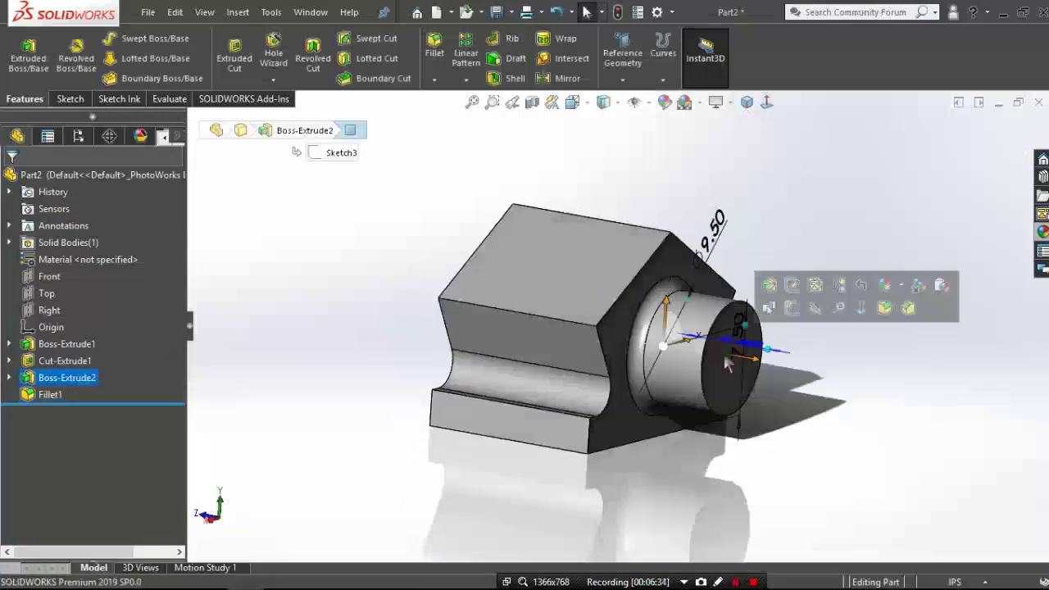
left_click(809, 314)
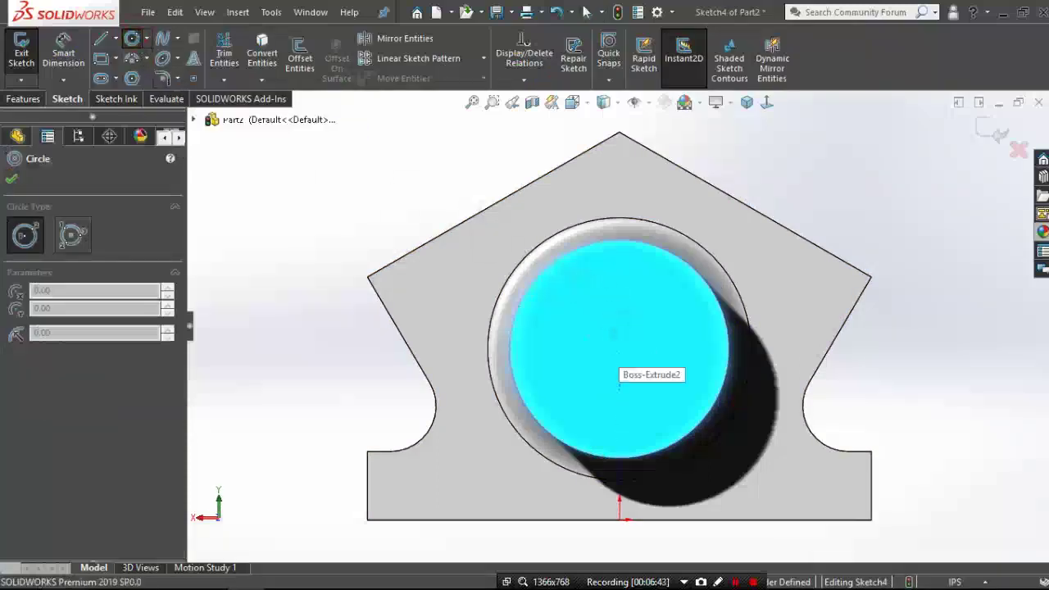
left_click(619, 349)
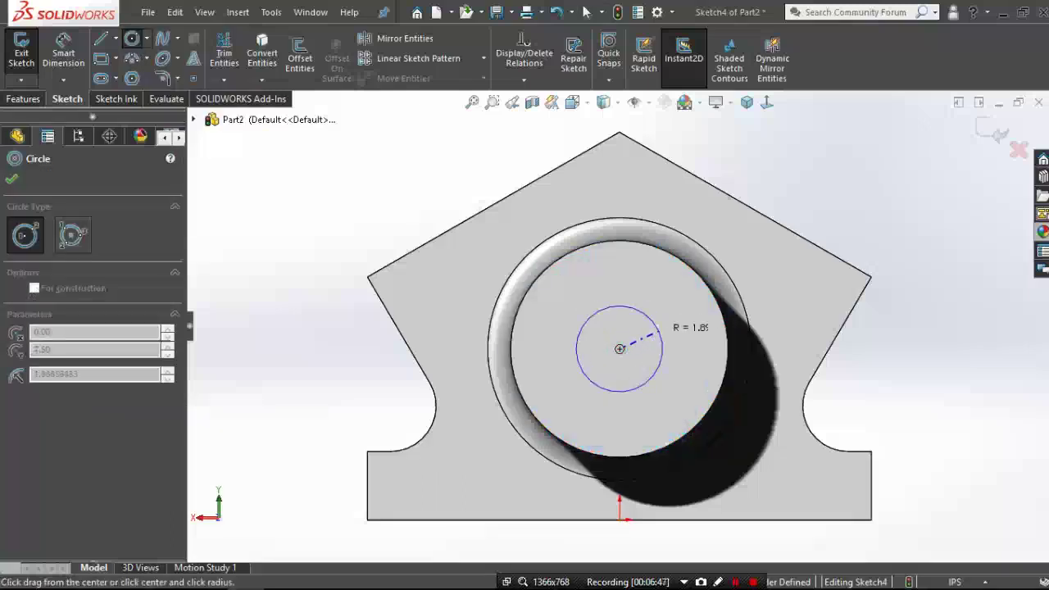
left_click(666, 325)
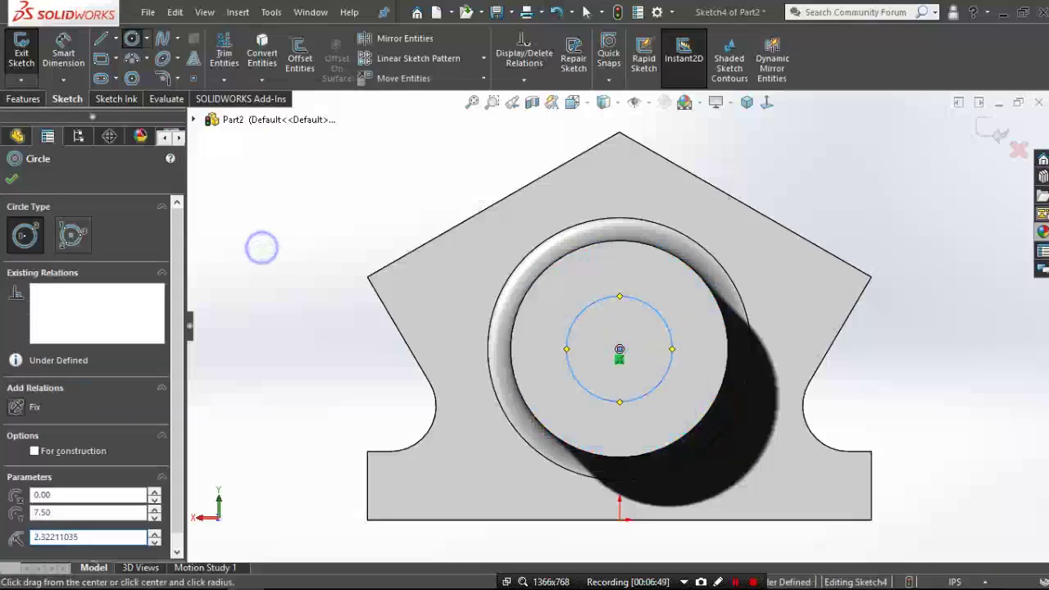
- Dimension the small circle's diameter to 6.00
right_click(262, 247)
left_click(415, 225)
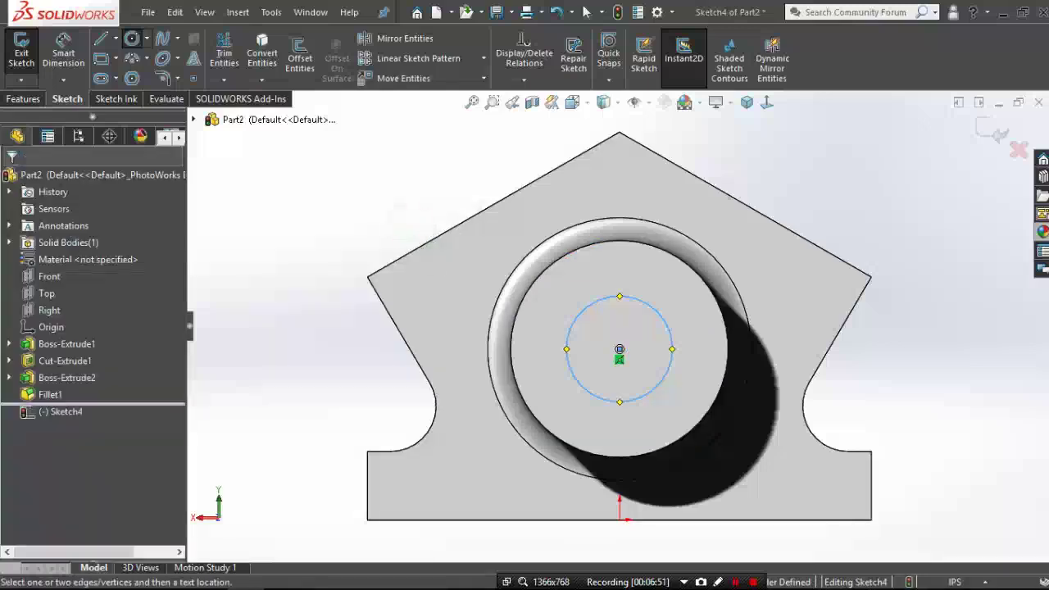
left_click(662, 319)
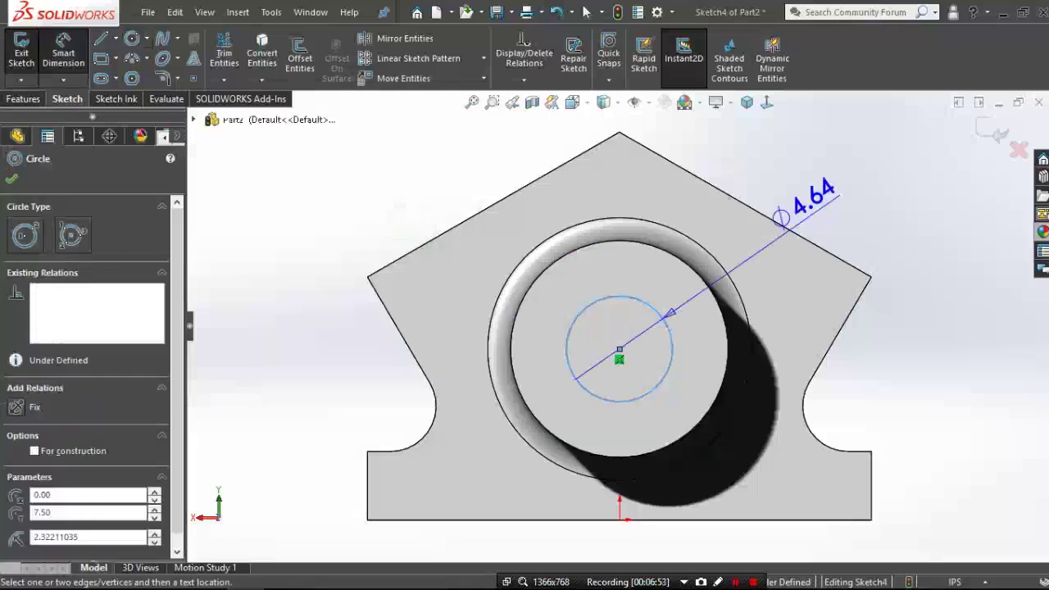
left_click(809, 202)
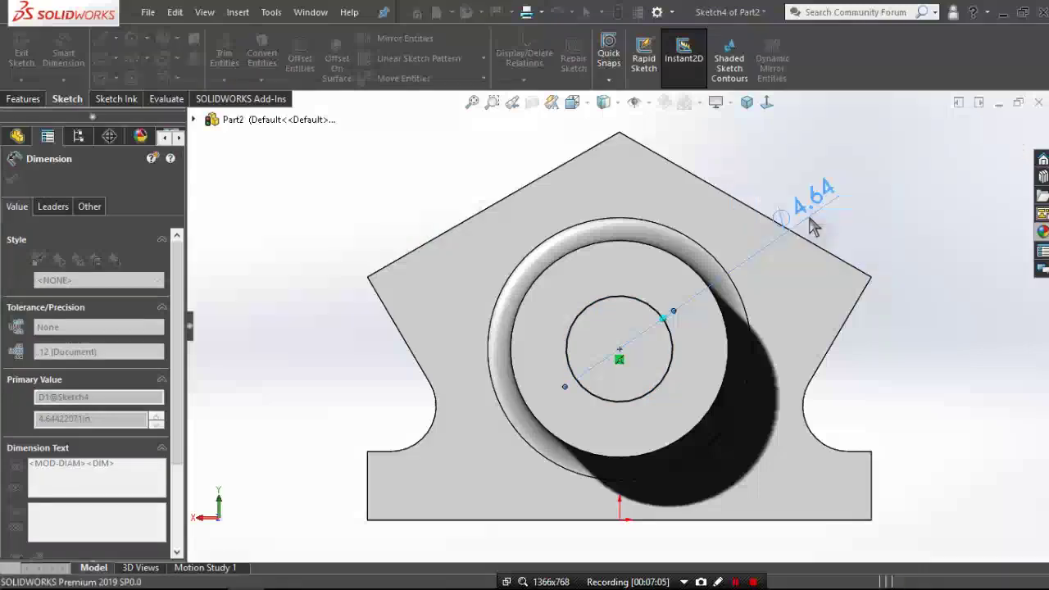
key("Return")
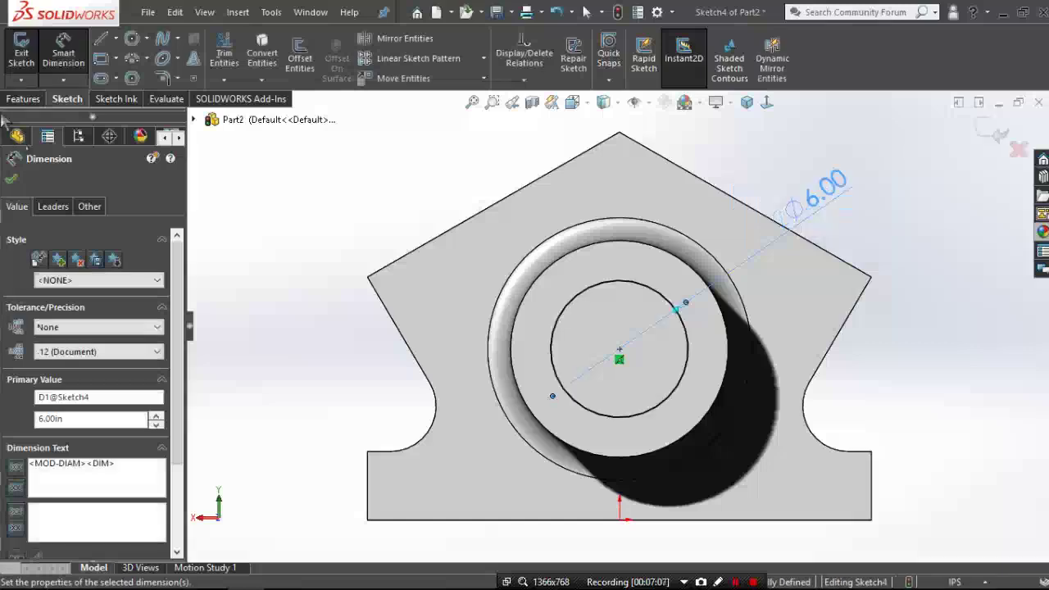
left_click(23, 98)
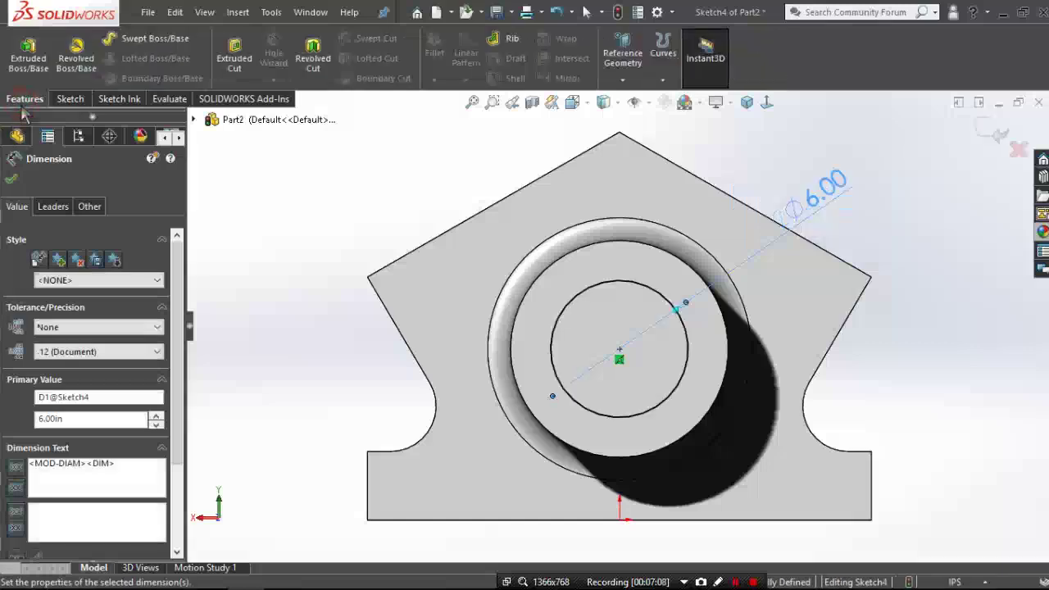
- Cut the 6.00 circle Up To Surface ending at the bore's inner face, creating Cut-Extrude2
left_click(221, 61)
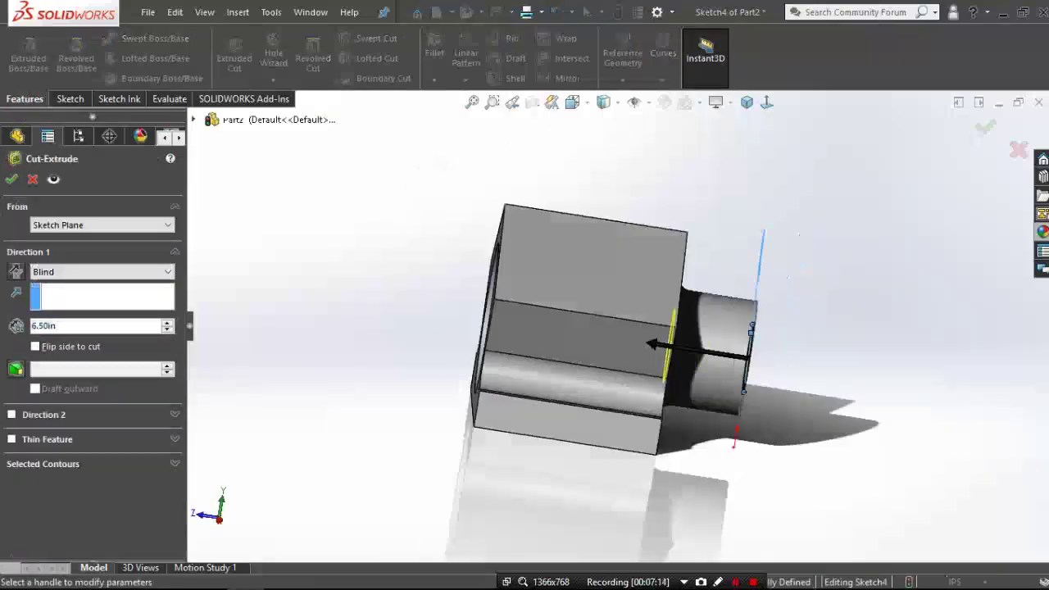
left_click(113, 278)
left_click(117, 334)
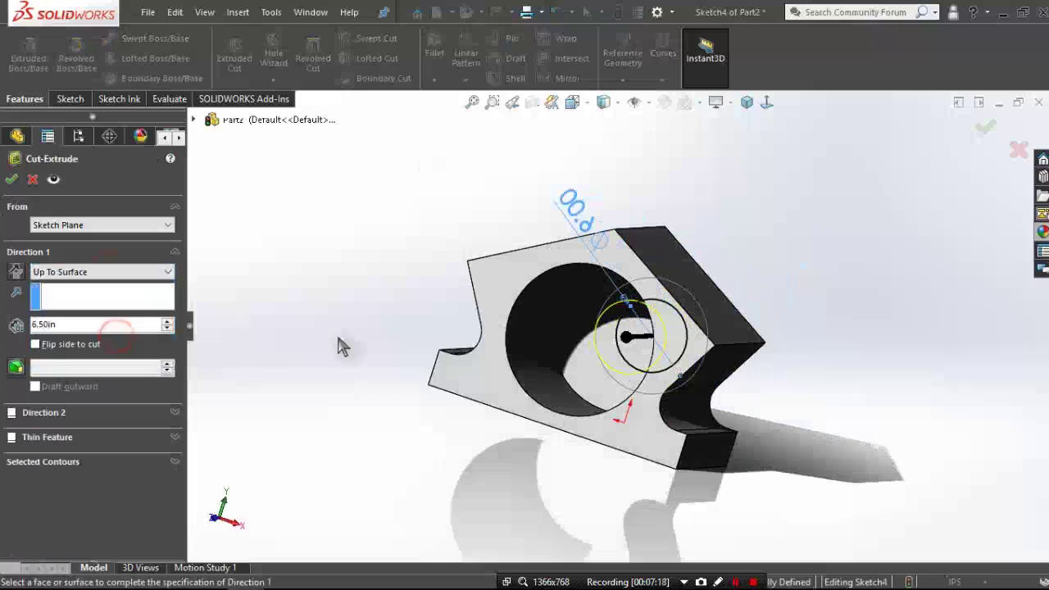
left_click(577, 340)
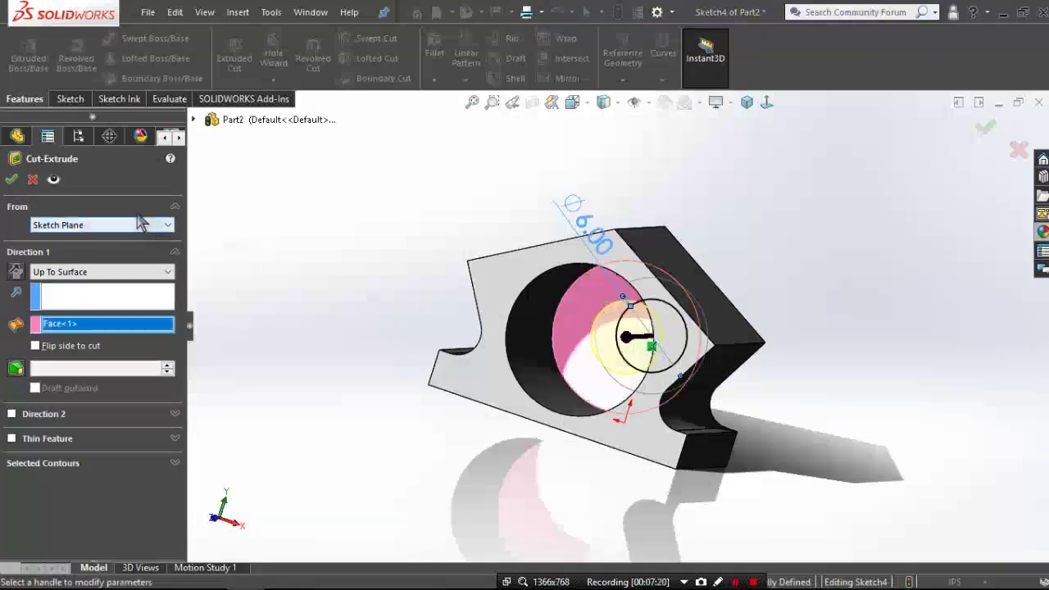
left_click(13, 179)
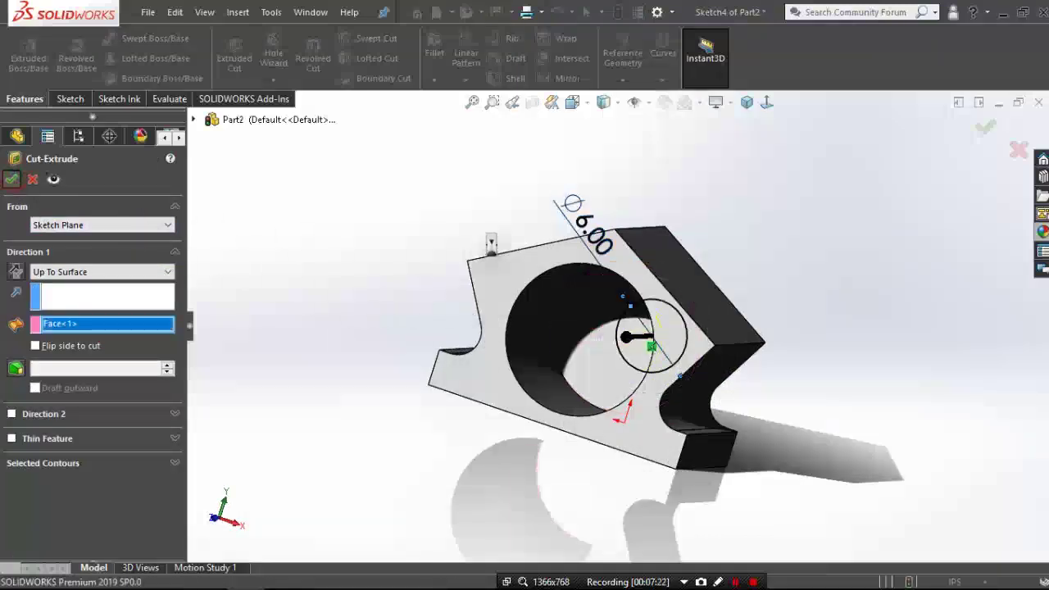
left_click(463, 205)
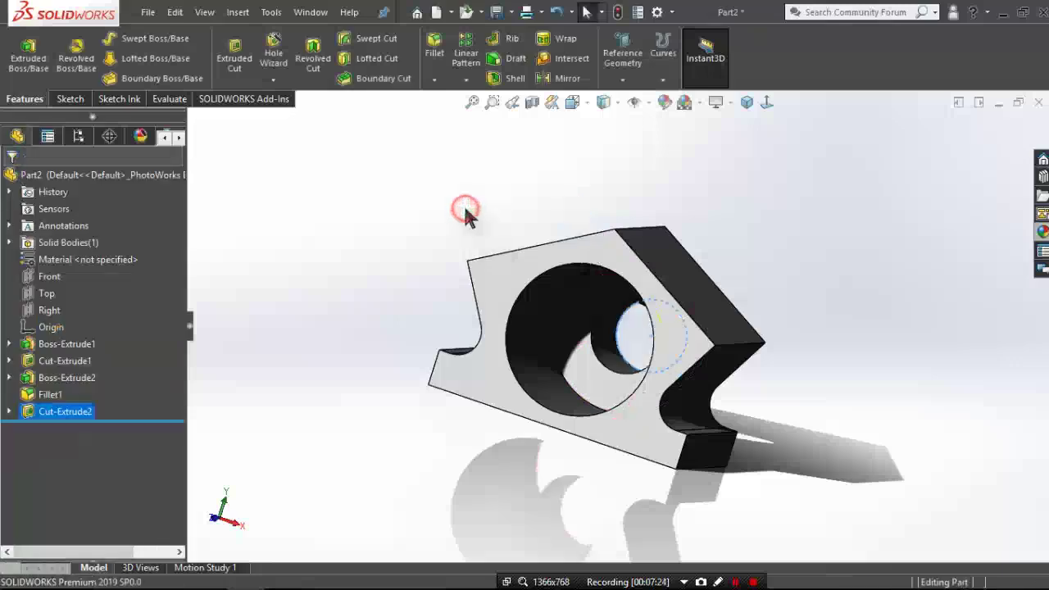
left_click(750, 103)
left_click(825, 208)
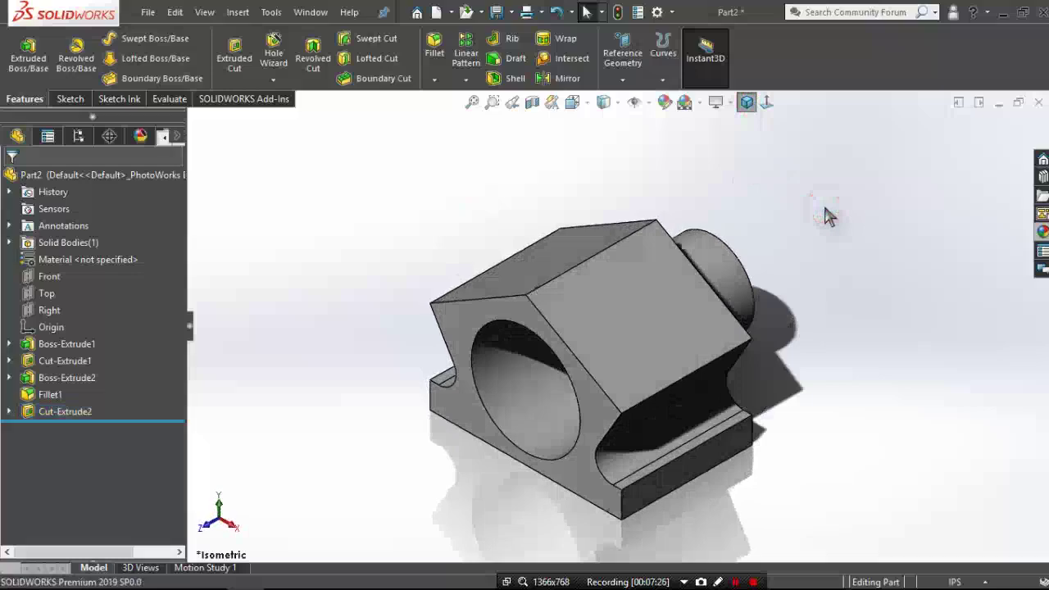
- Start a sketch on the block's side face and draw a circle on it
left_click(616, 316)
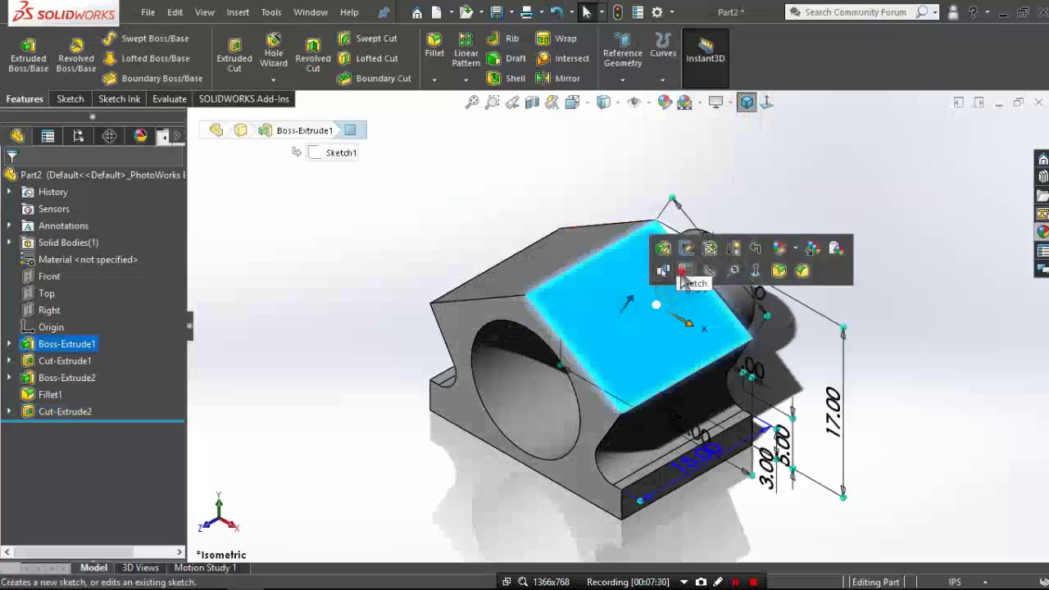
left_click(691, 270)
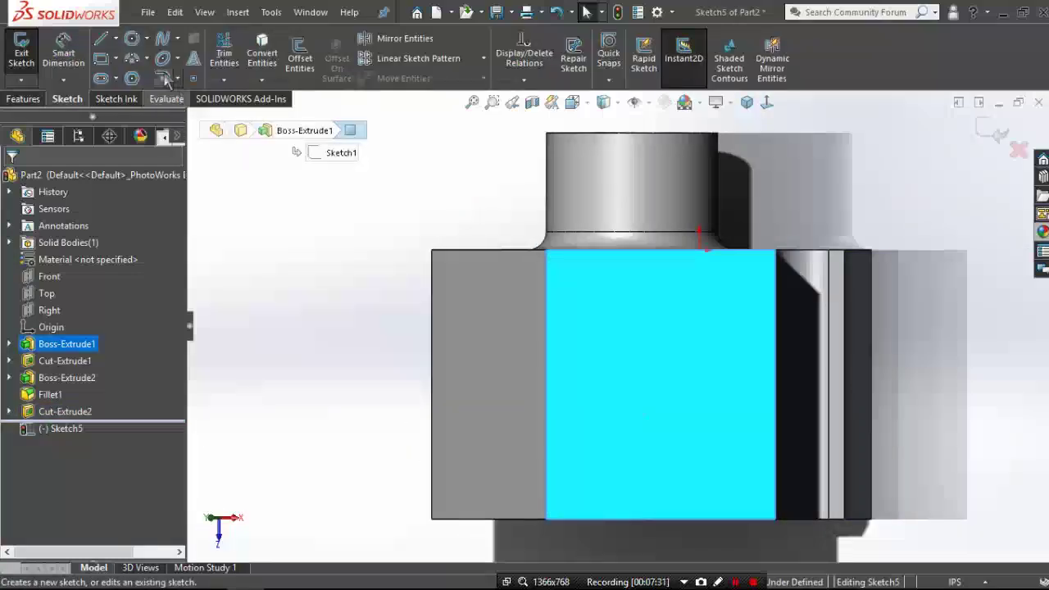
left_click(131, 41)
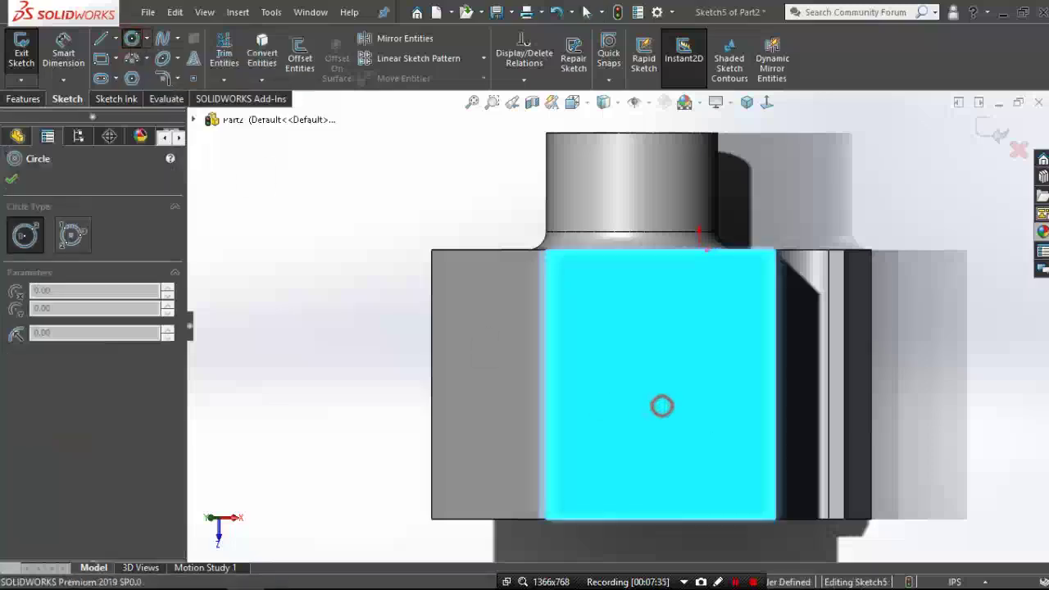
left_click(661, 405)
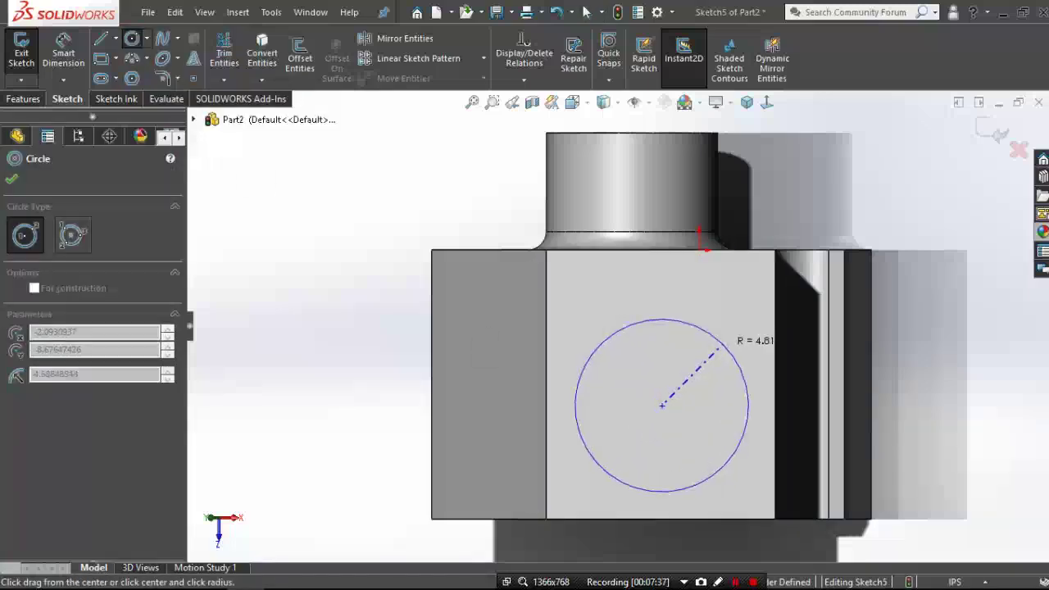
left_click(723, 344)
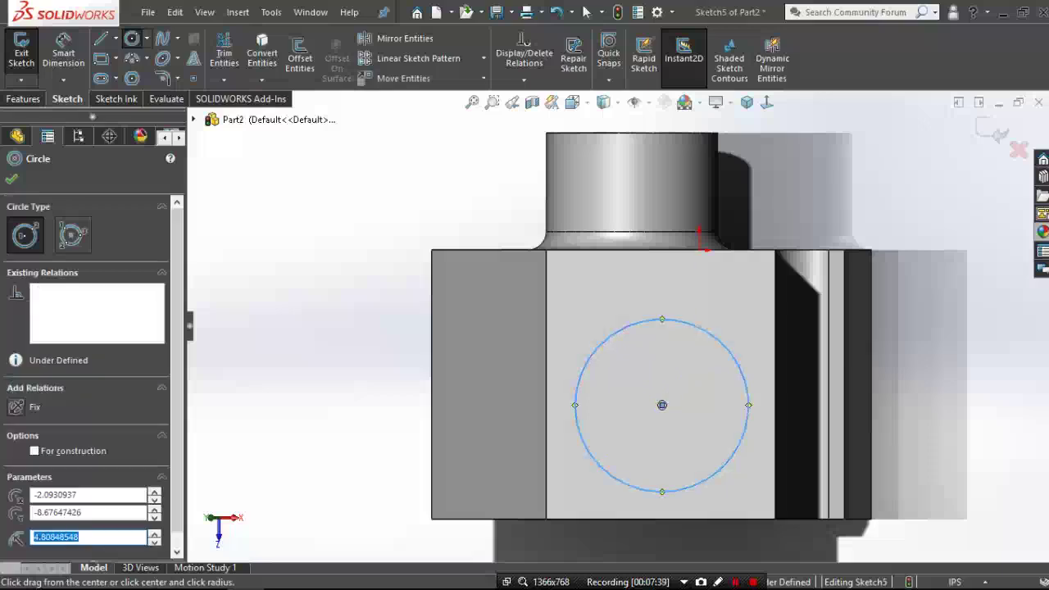
key("Escape")
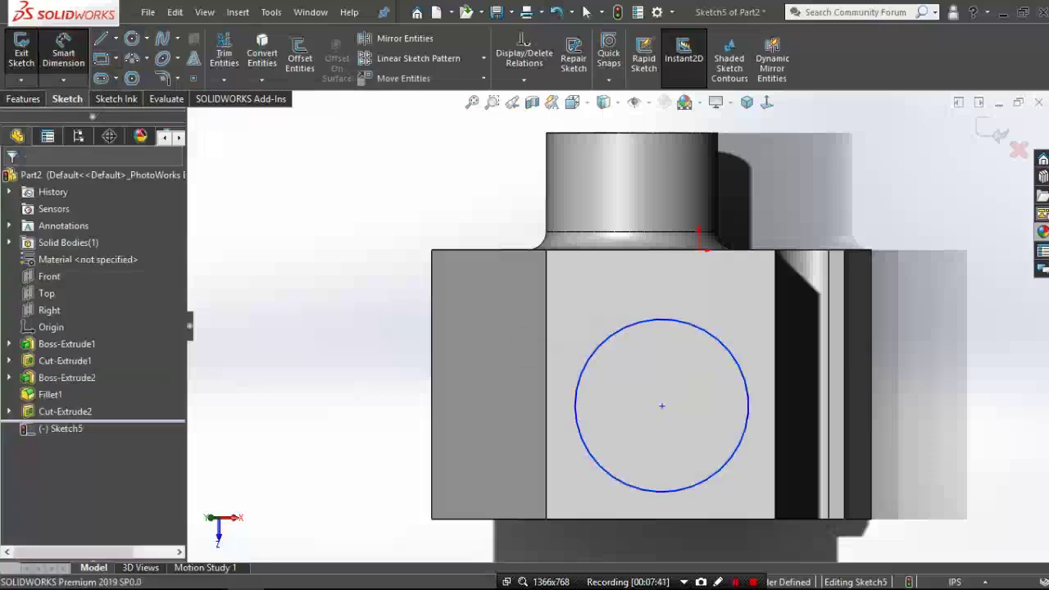
- Locate the circle centre 6.50 and 6.35 from the face's edges
left_click(697, 518)
left_click(661, 405)
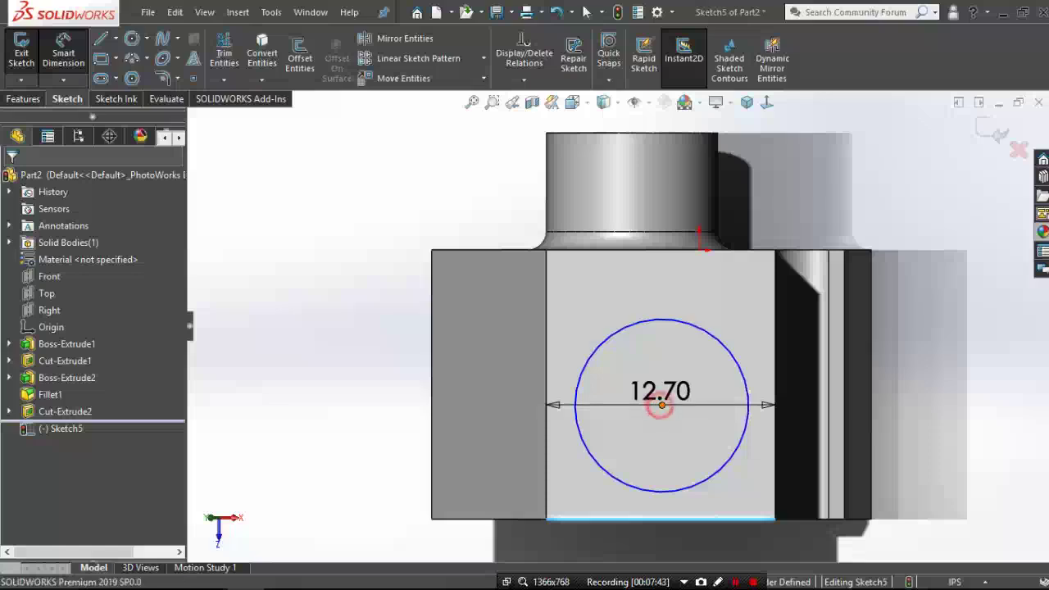
left_click(661, 405)
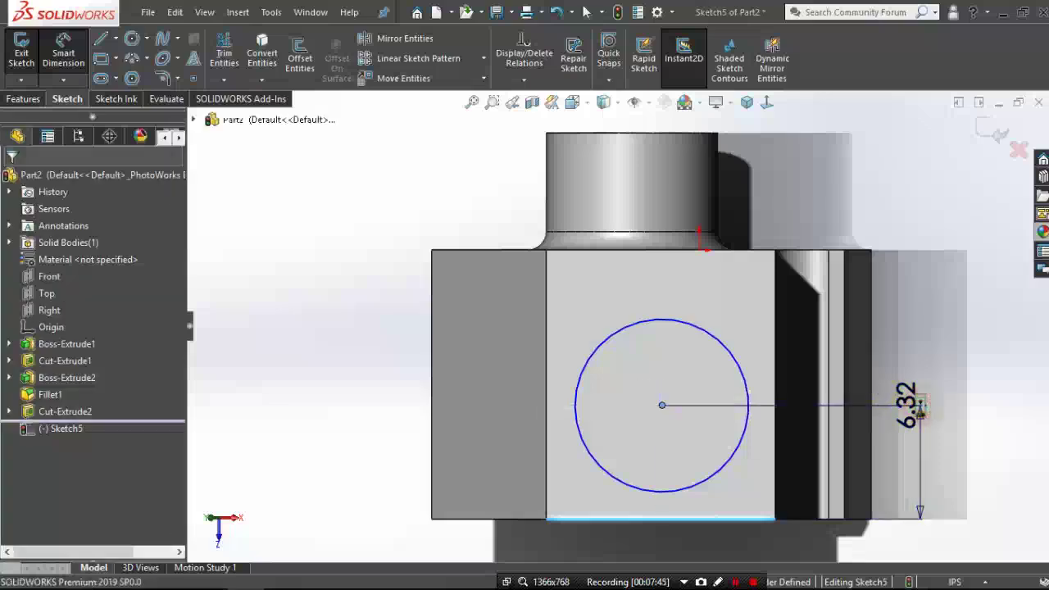
left_click(919, 407)
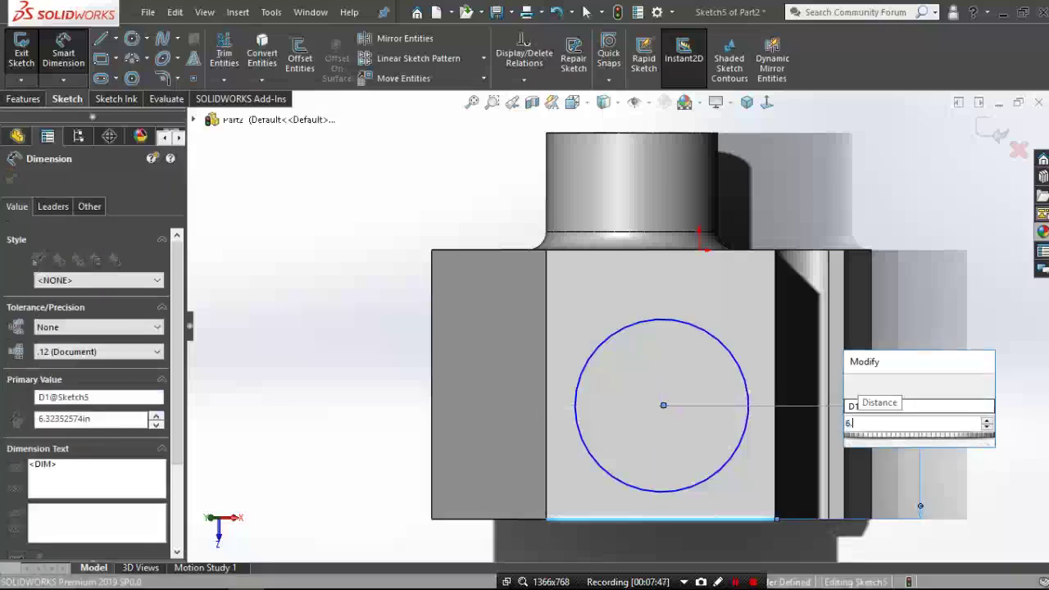
type("6.5")
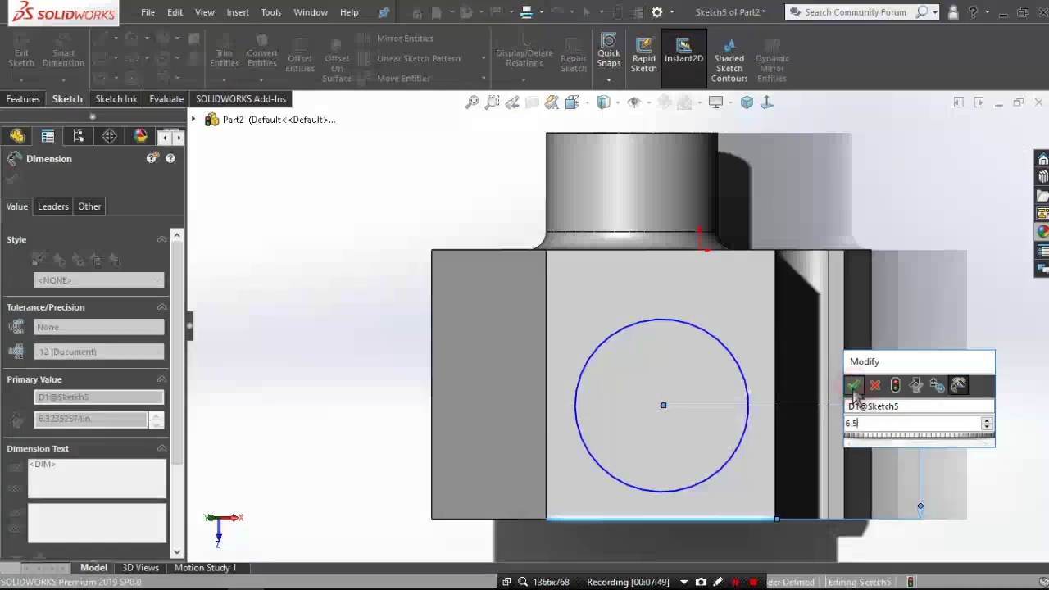
key("Escape")
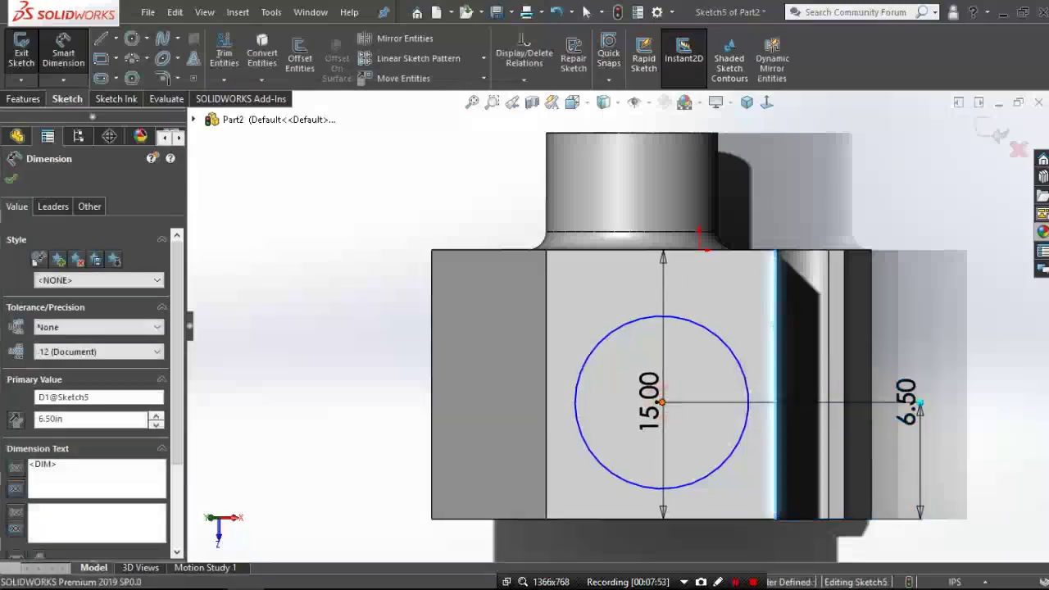
left_click(662, 401)
left_click(709, 541)
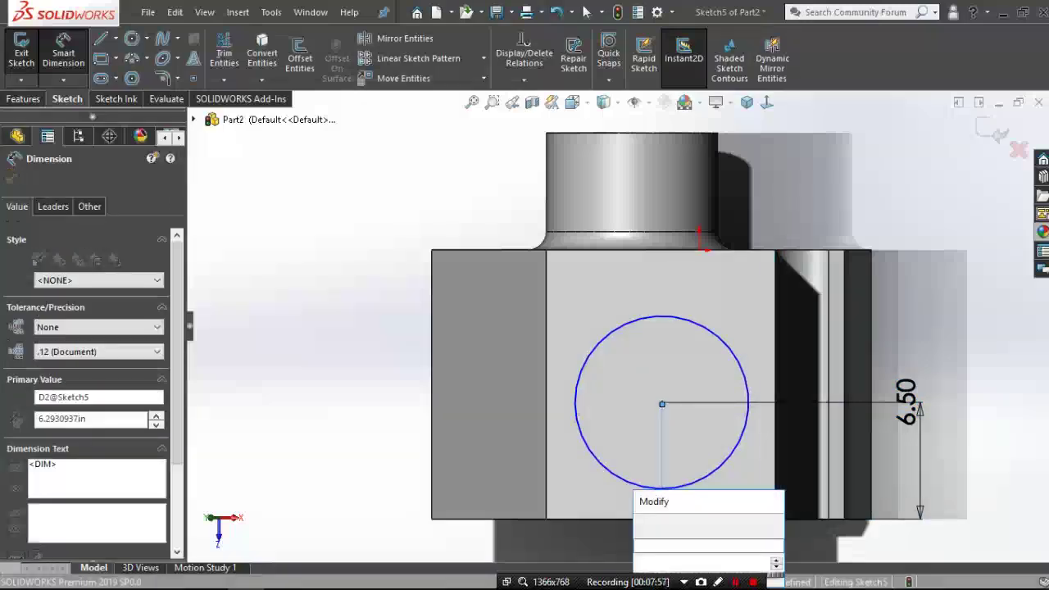
type("6.35")
left_click(664, 524)
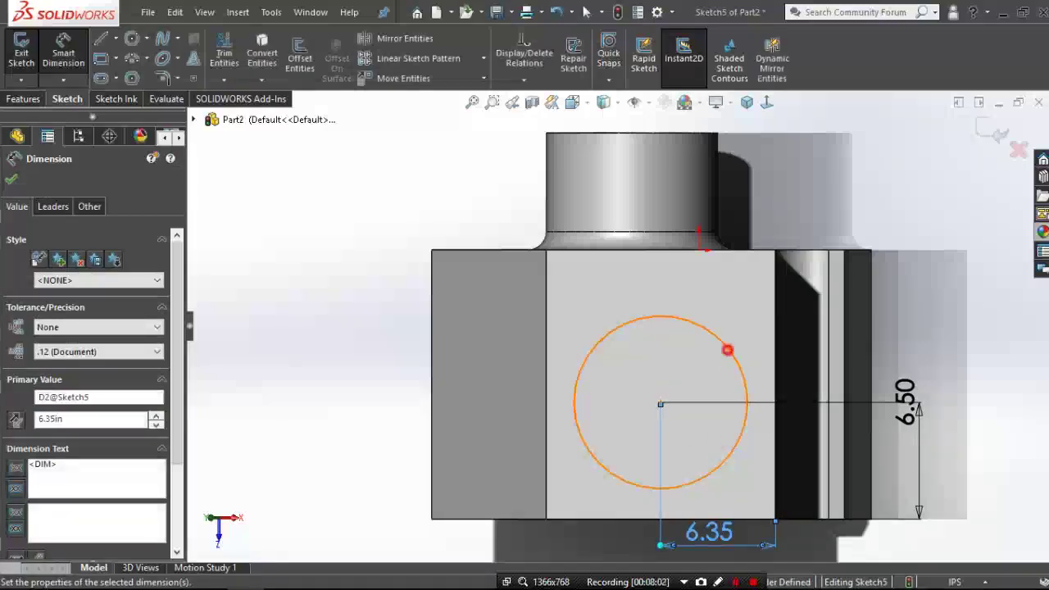
- Dimension the circle's diameter to 9.00
left_click(718, 334)
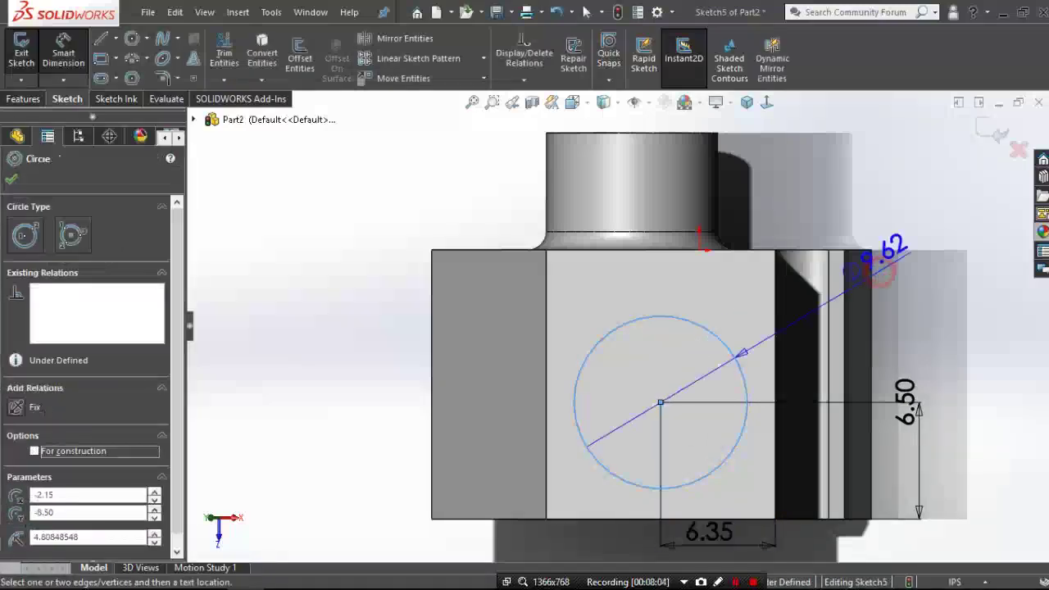
left_click(856, 271)
type("9")
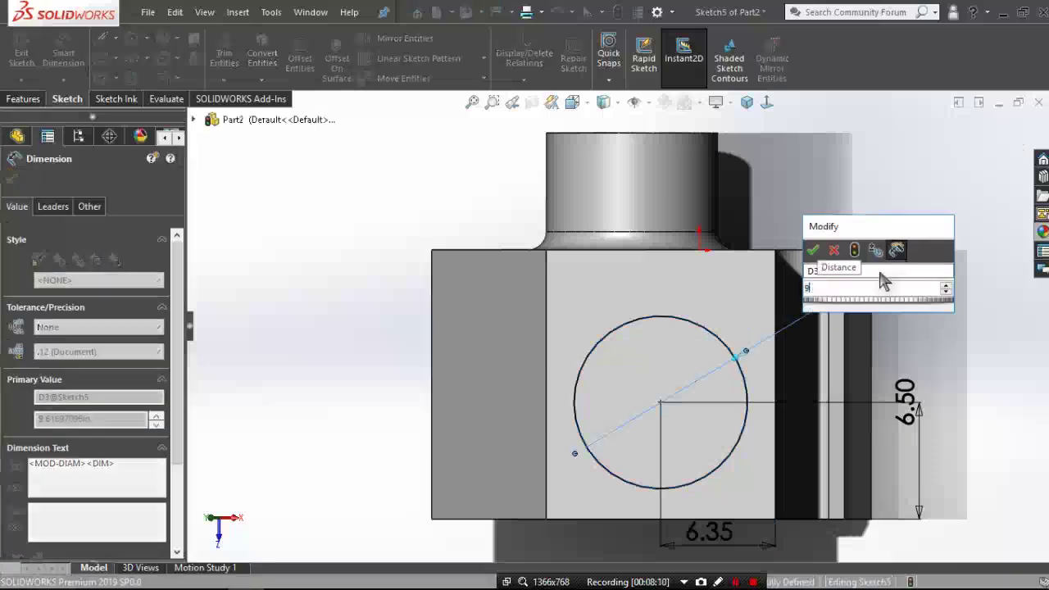
key("Return")
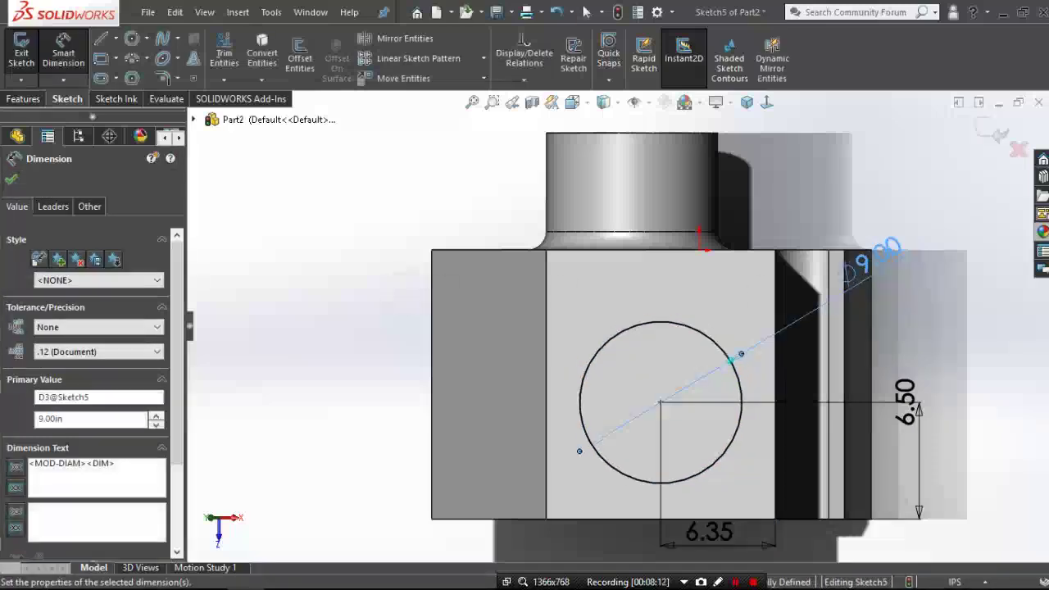
left_click(25, 99)
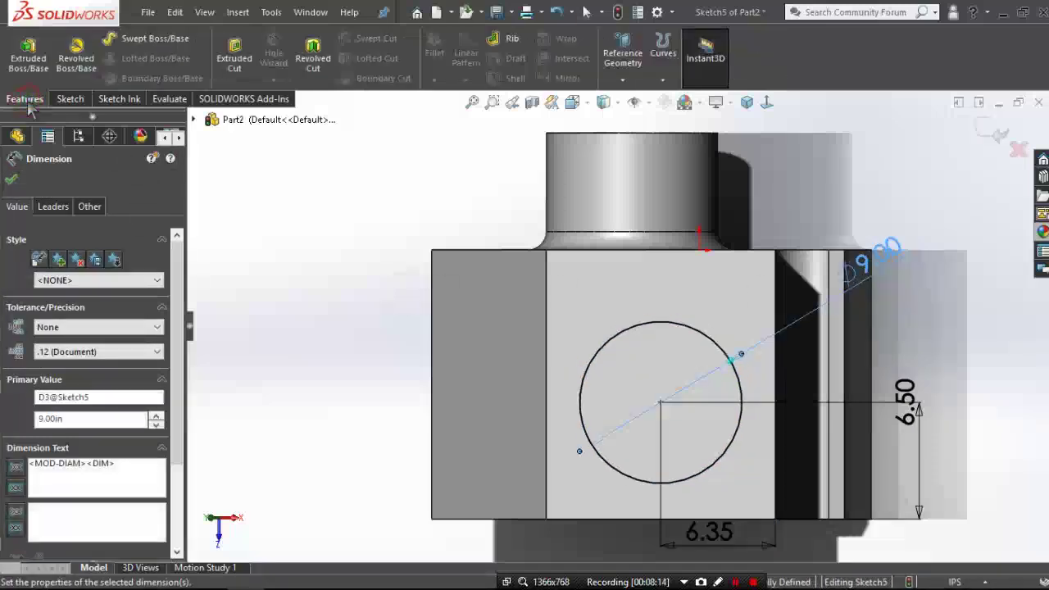
- Orbit around the bracket to inspect Sketch5's 9.00 circle, then return to isometric view
middle_click_drag(655, 409, 622, 263)
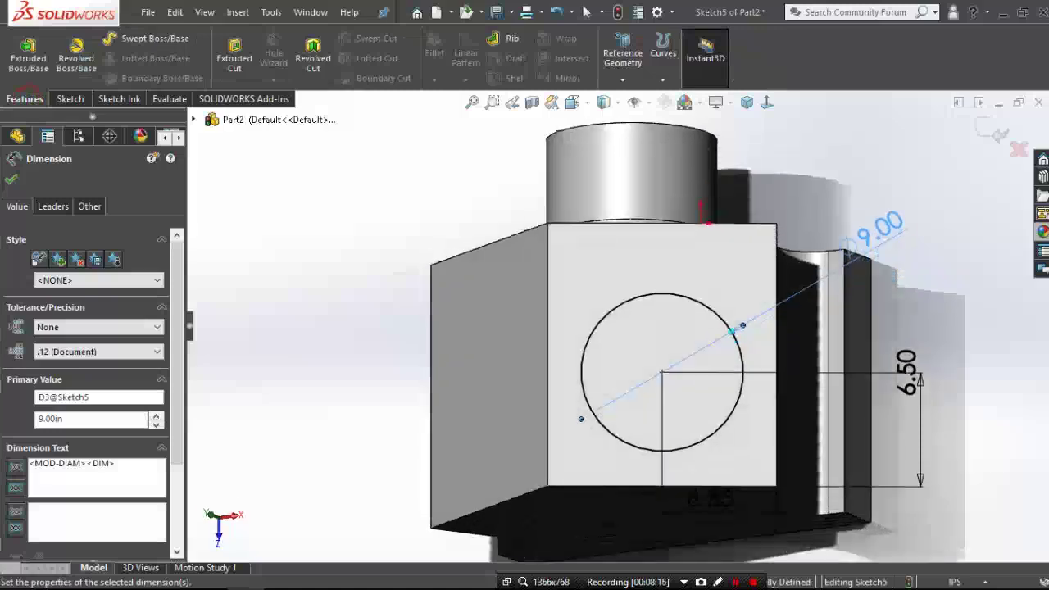
key("Escape")
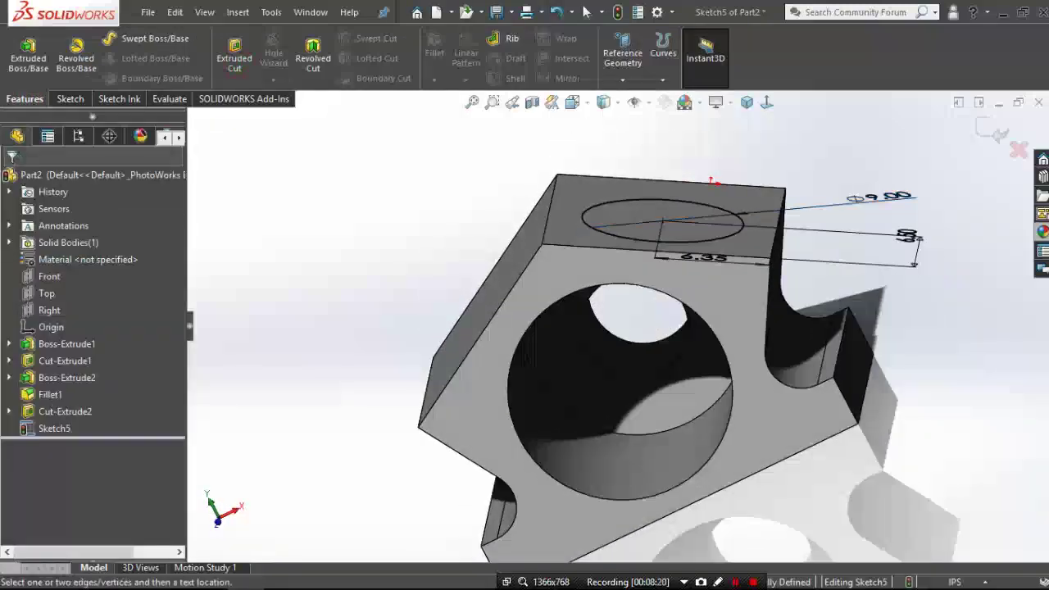
mouse_move(656, 368)
middle_mouse_down()
mouse_move(623, 344)
mouse_move(647, 361)
middle_mouse_up()
middle_click_drag(240, 240, 748, 122)
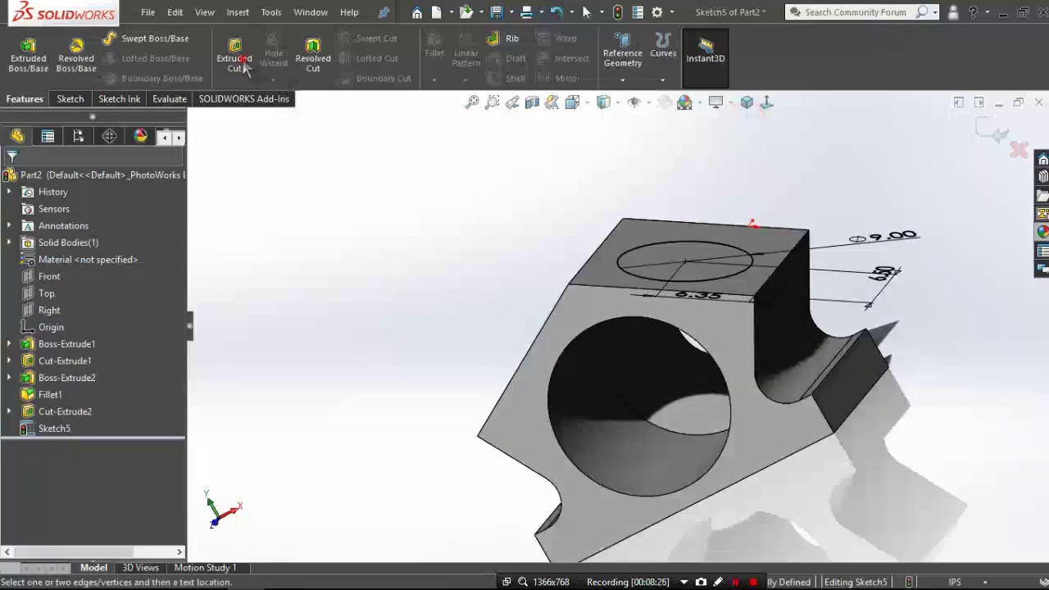
middle_click_drag(393, 227, 443, 328)
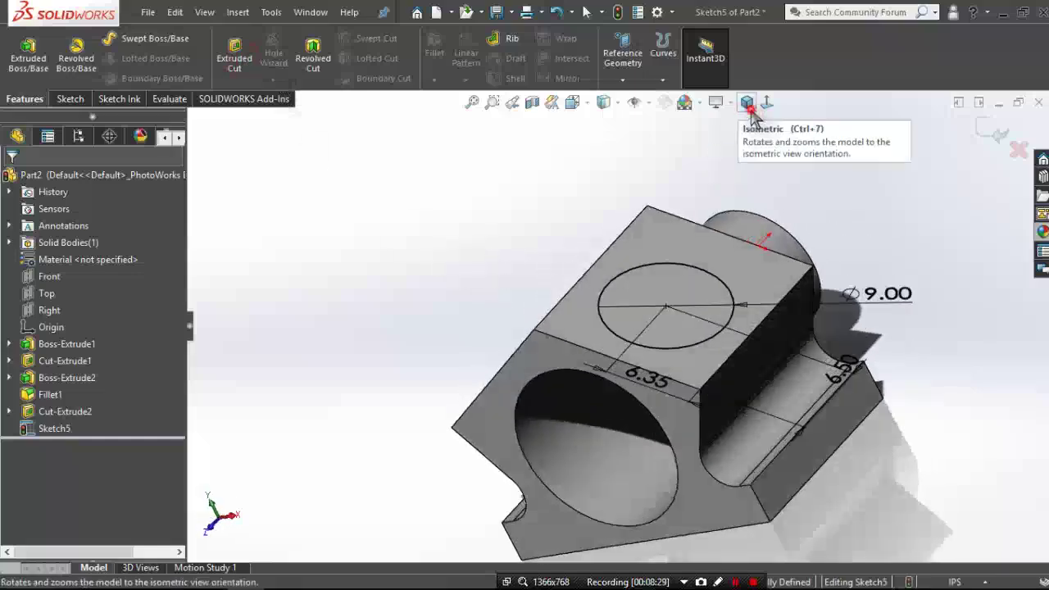
left_click(747, 102)
scroll(626, 285, "down", 2)
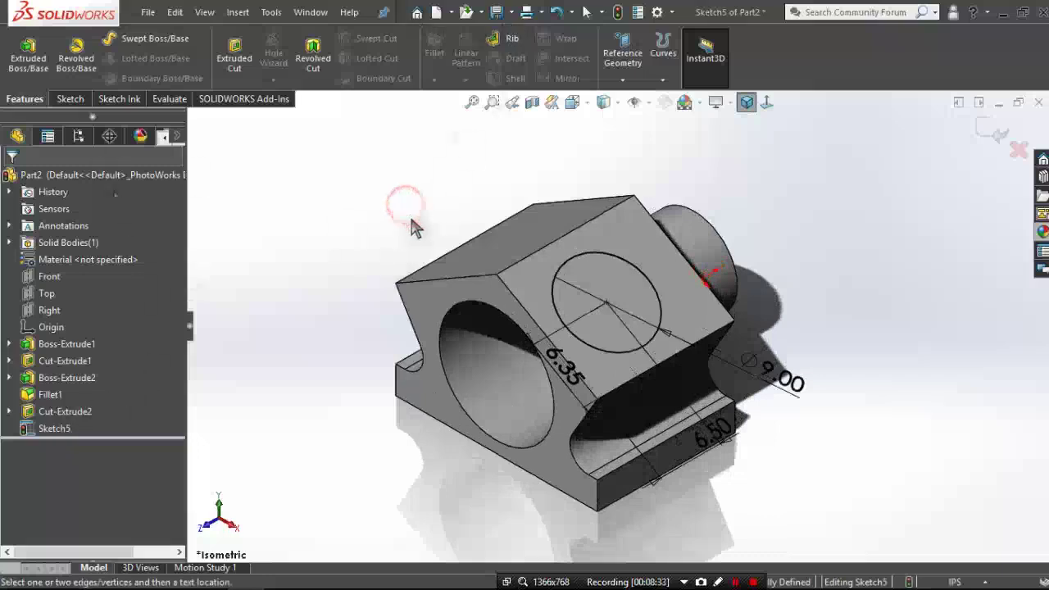
middle_click_drag(408, 213, 426, 217)
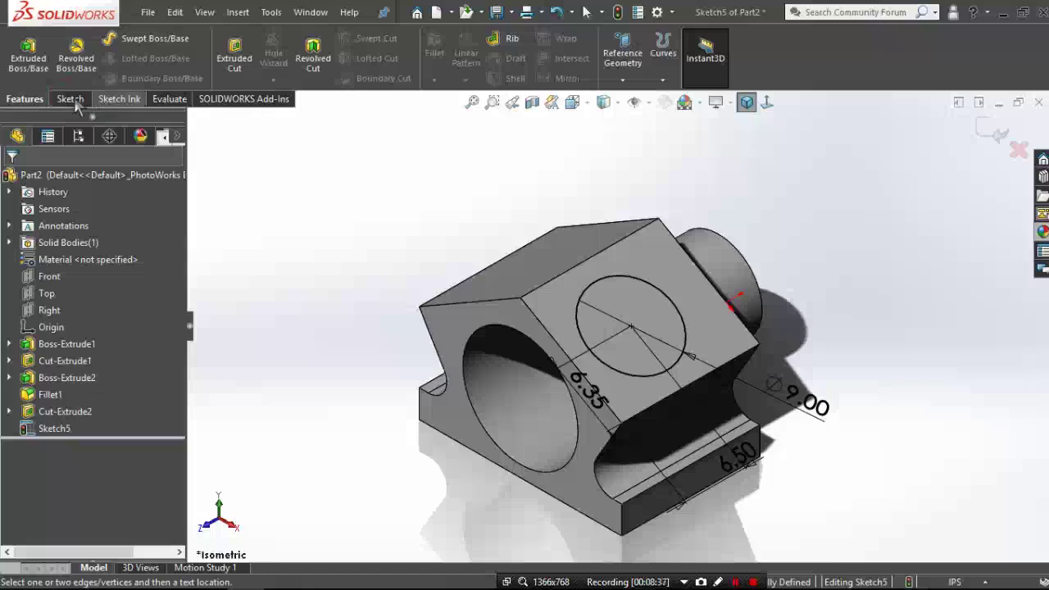
left_click(75, 105)
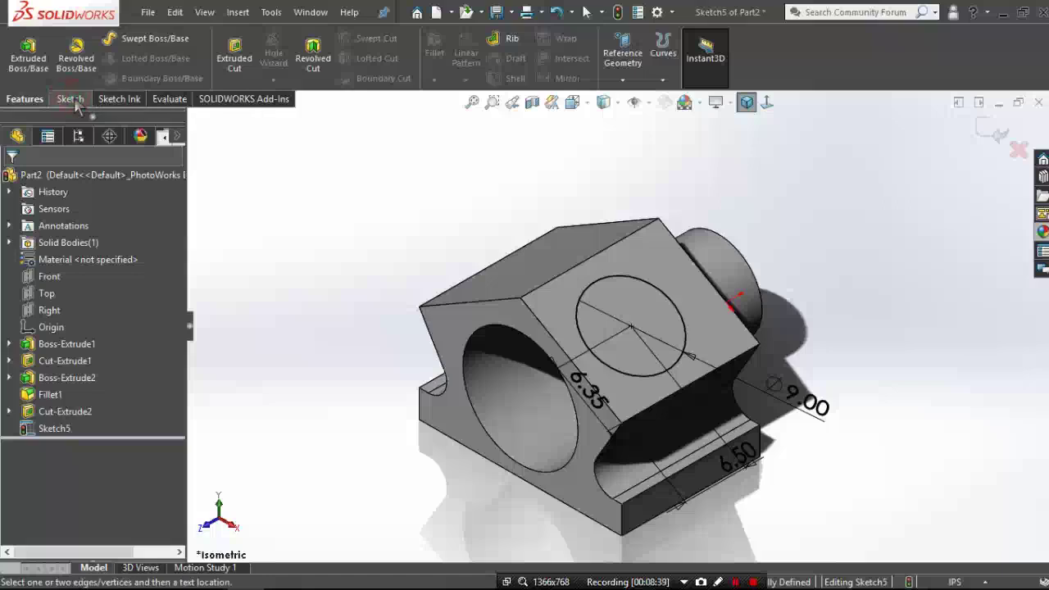
left_click(487, 266)
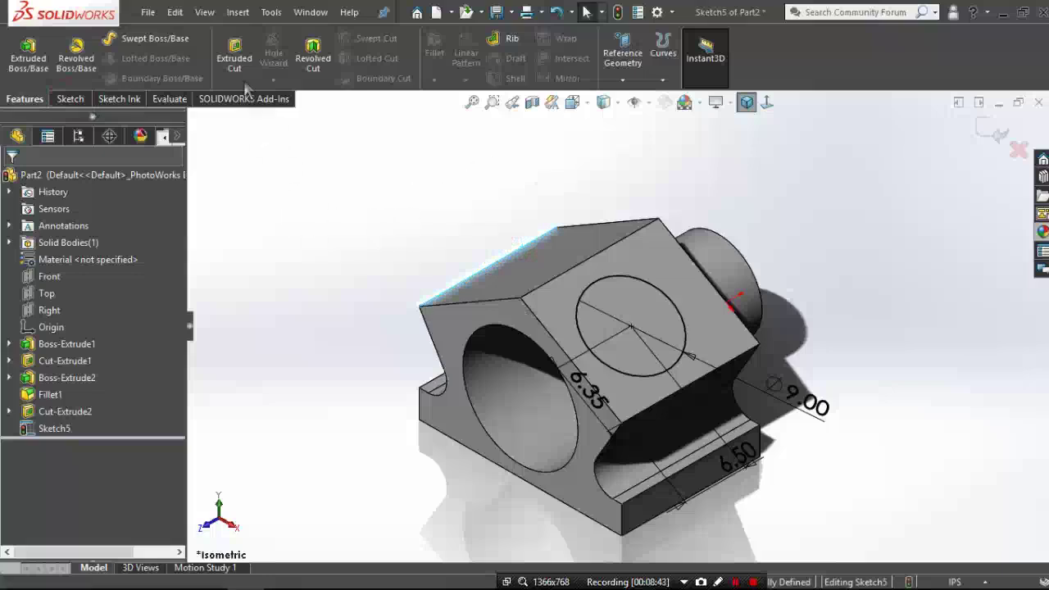
left_click(72, 100)
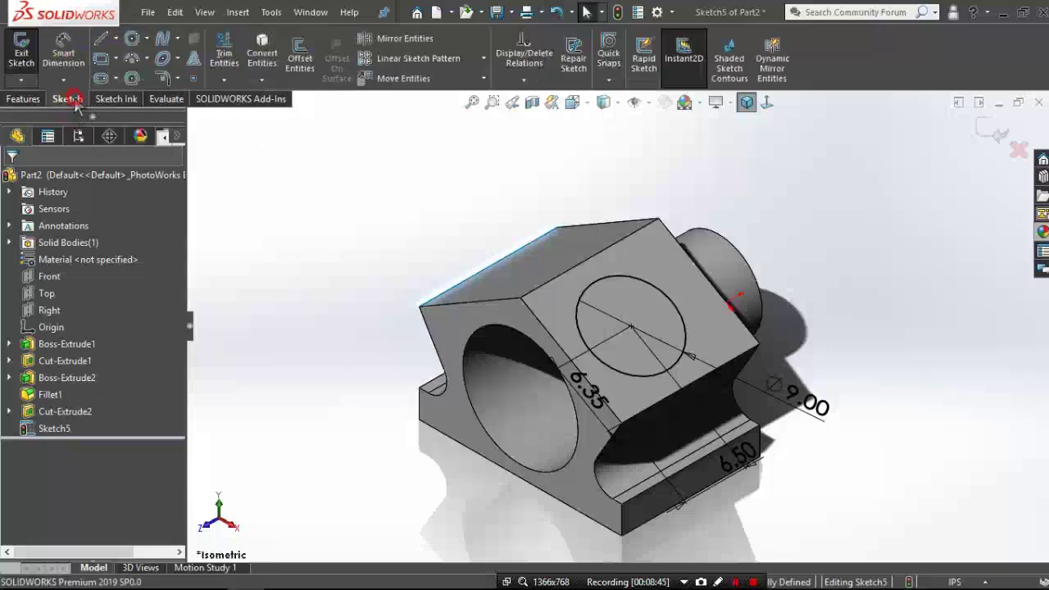
left_click(43, 99)
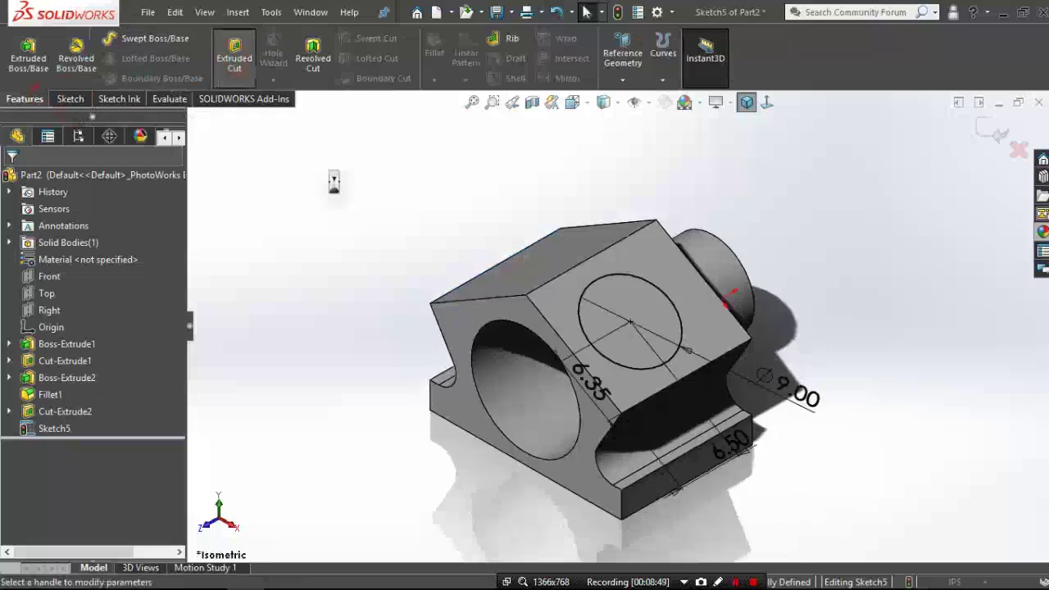
- Cut the 9.00 circle Up To Surface into the large bore as Cut-Extrude3
left_click(516, 396)
left_click(516, 396)
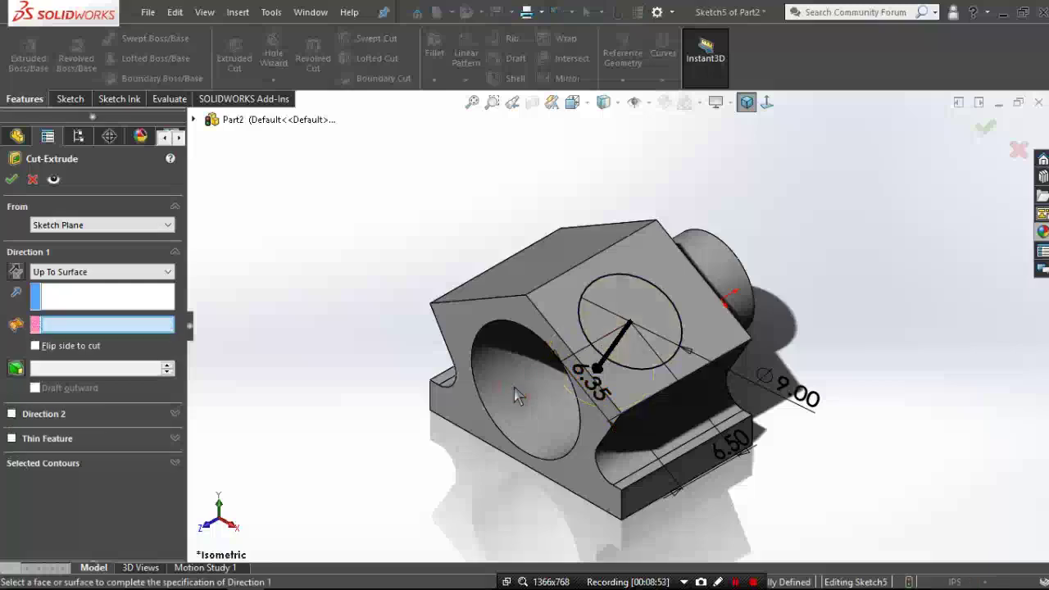
left_click(516, 395)
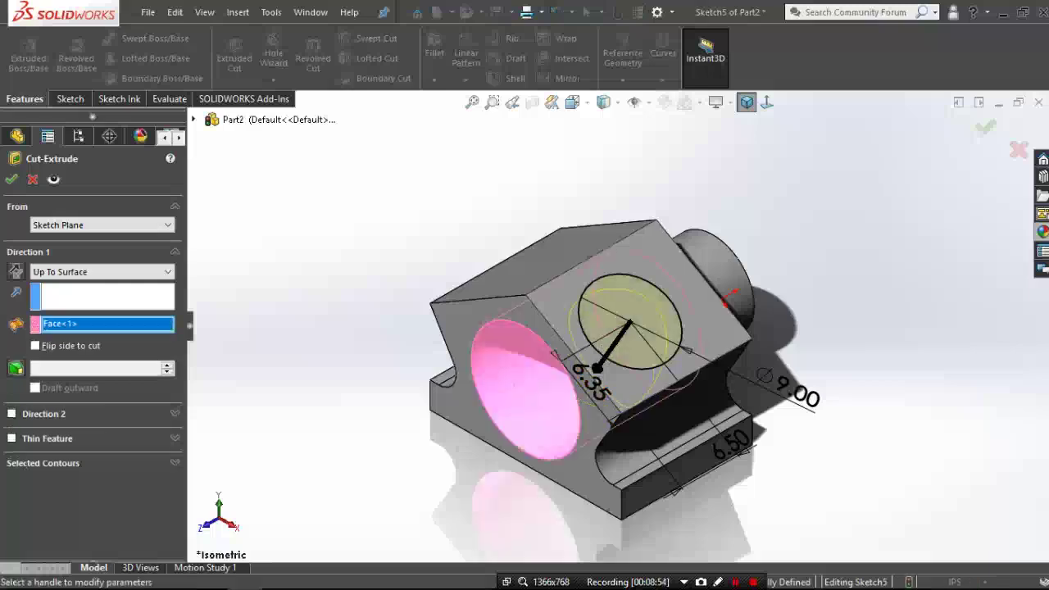
left_click(10, 181)
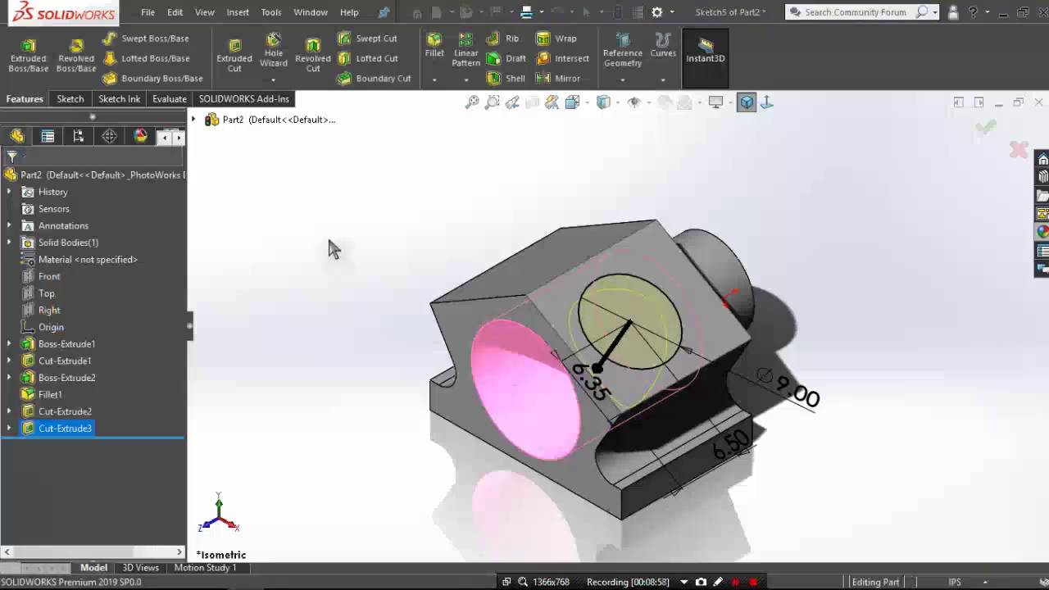
middle_click_drag(402, 293, 844, 317)
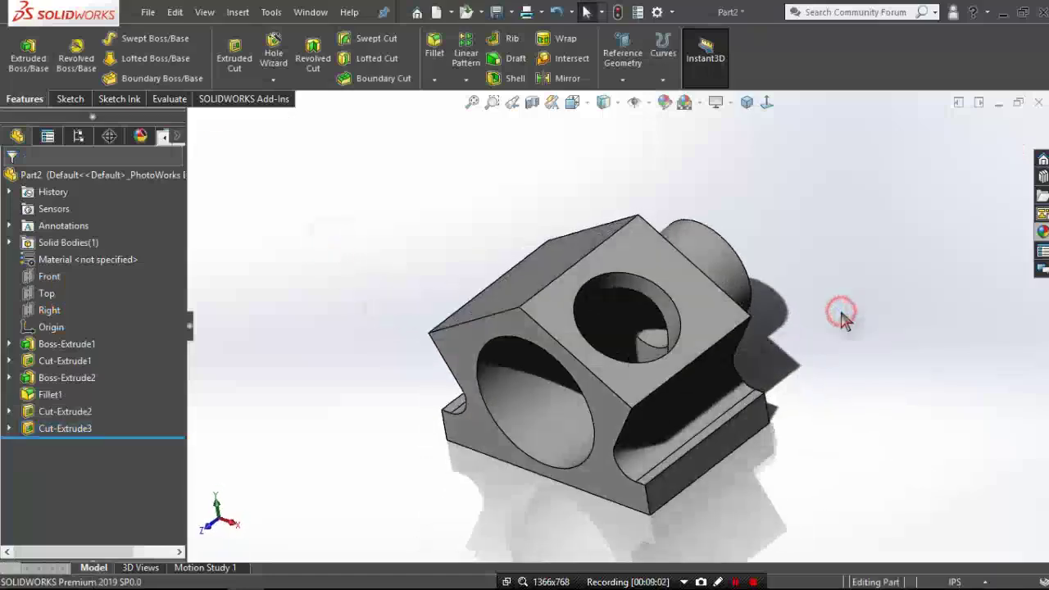
left_click(717, 262)
- Start a sketch on the side face and place a sketch point
left_click(786, 245)
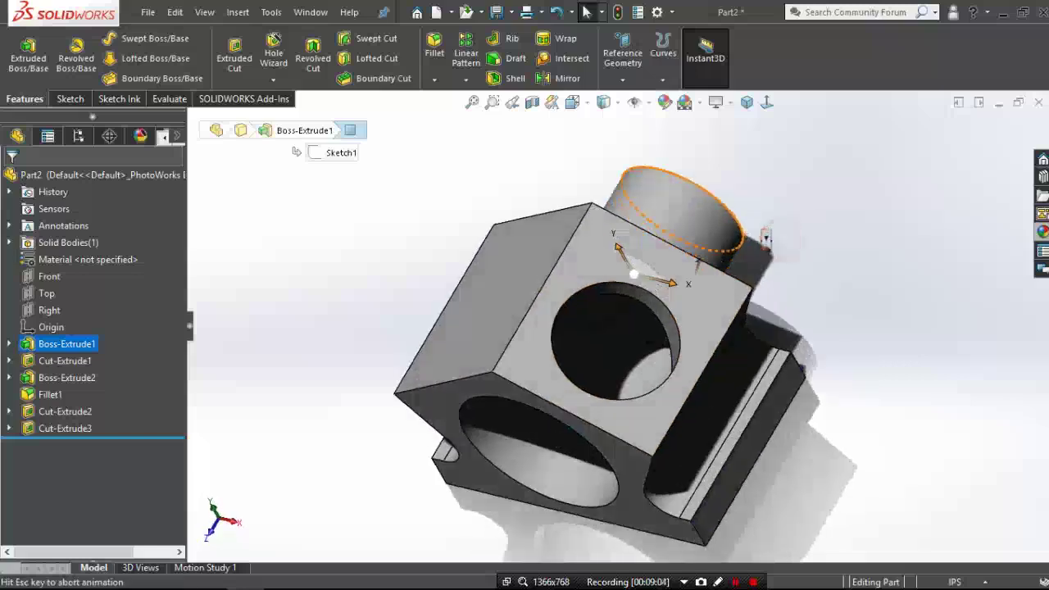
left_click(794, 205)
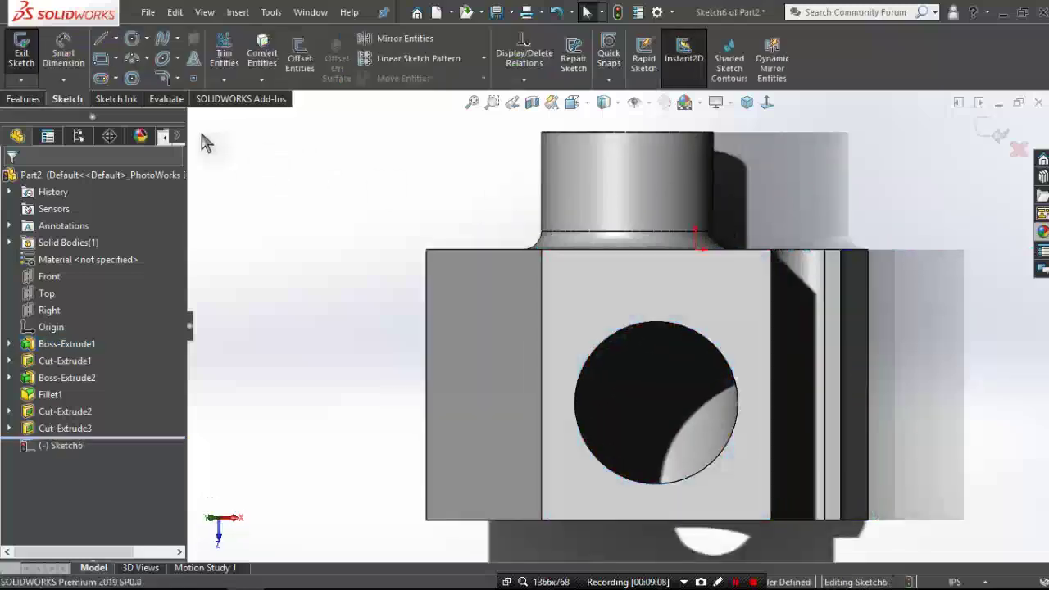
left_click(193, 79)
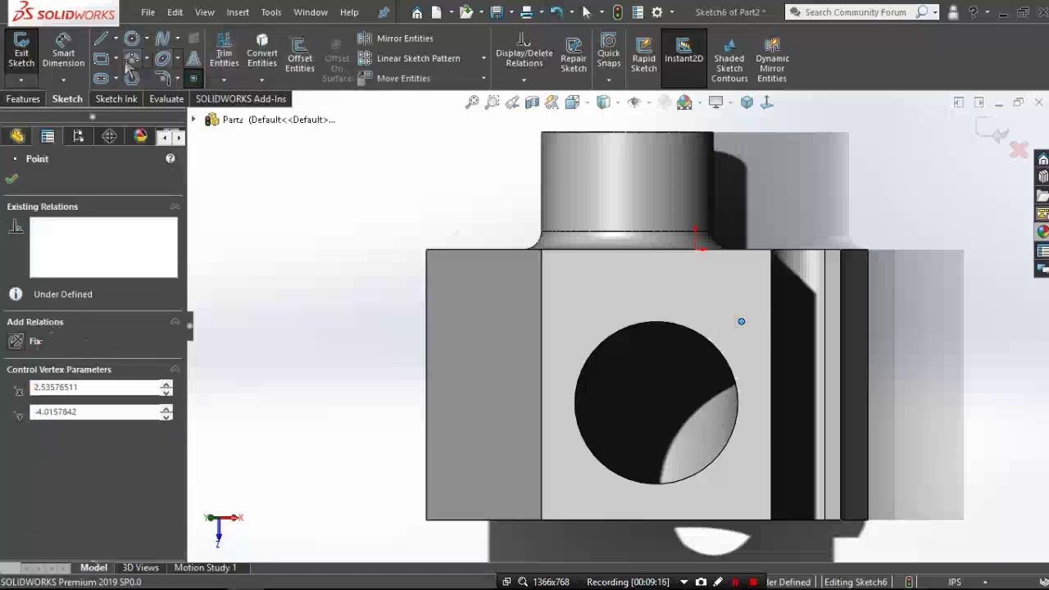
- Dimension the point 4.50 vertically and 4.50 horizontally from the bore centre
left_click(63, 51)
left_click(729, 438)
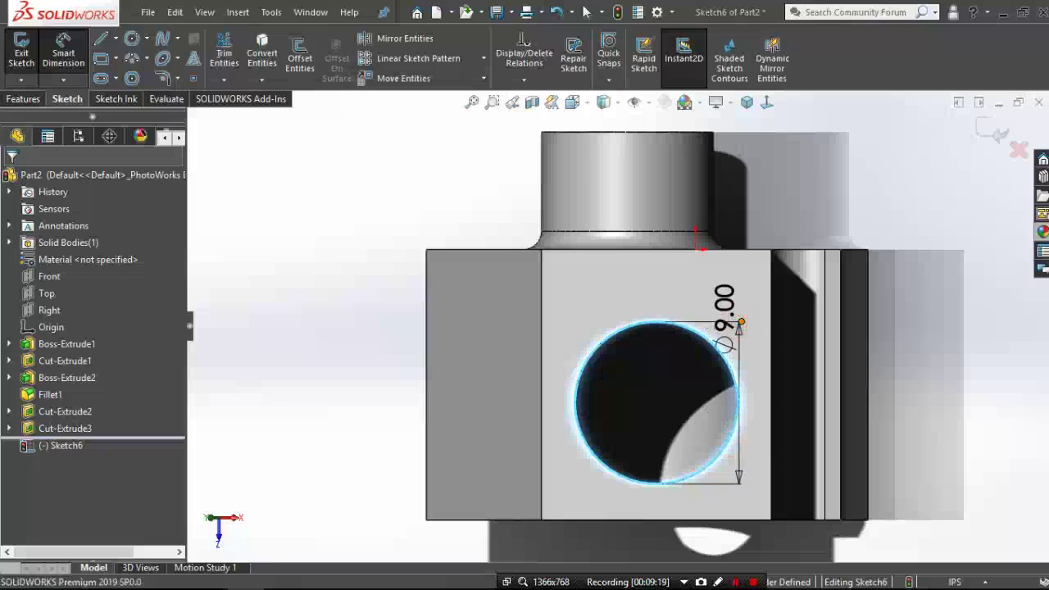
left_click(739, 321)
left_click(852, 356)
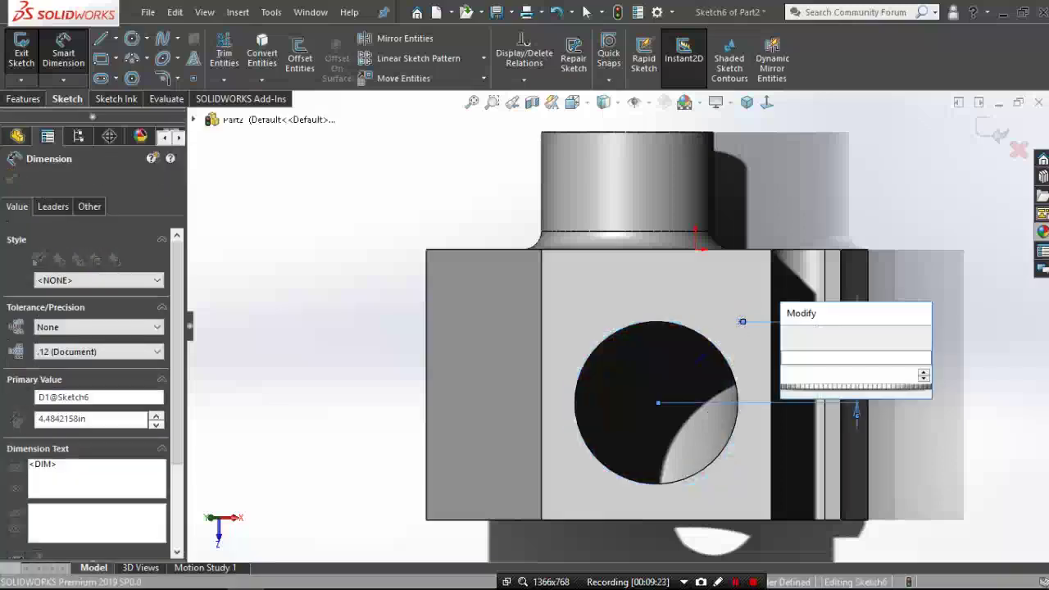
type("4.5")
key("Return")
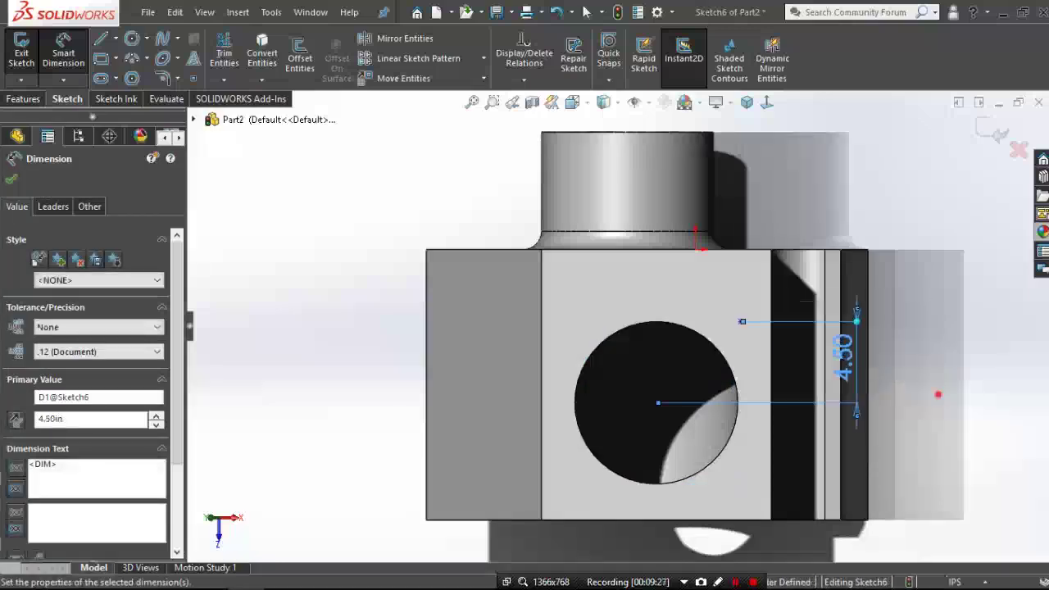
left_click(938, 394)
left_click(703, 330)
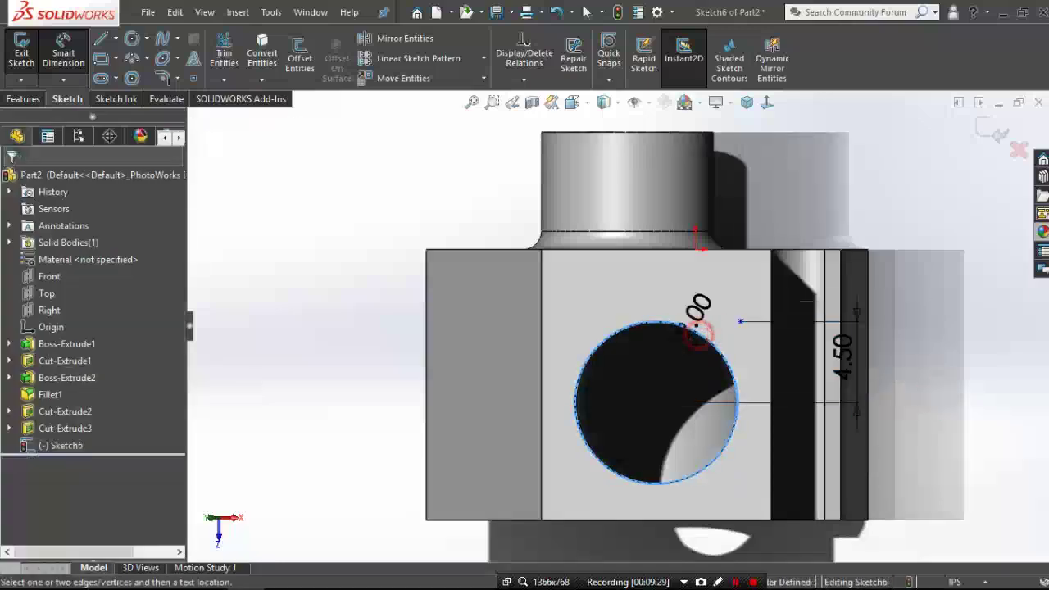
left_click(740, 322)
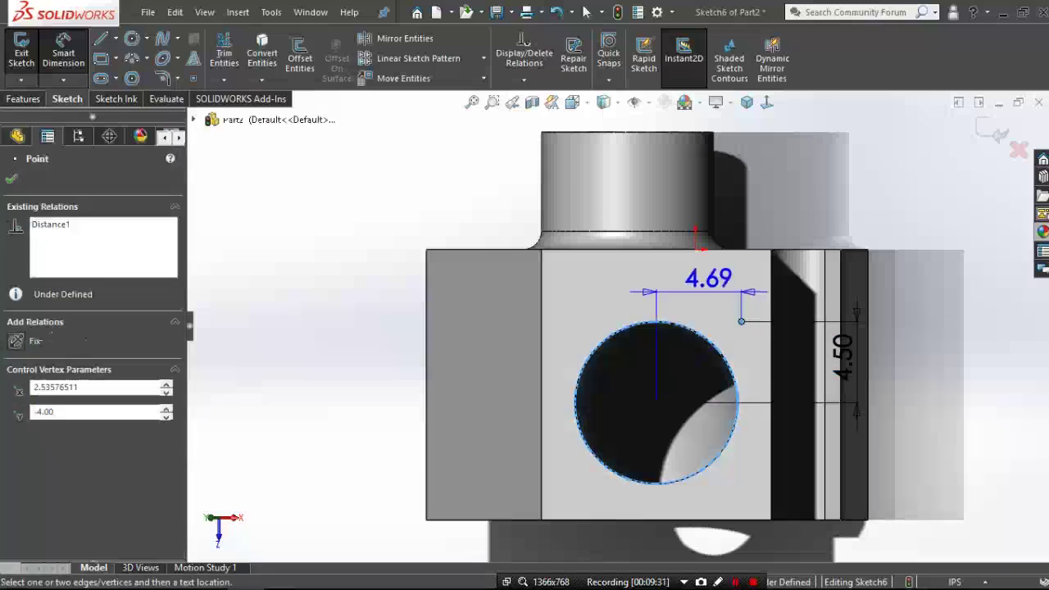
left_click(709, 299)
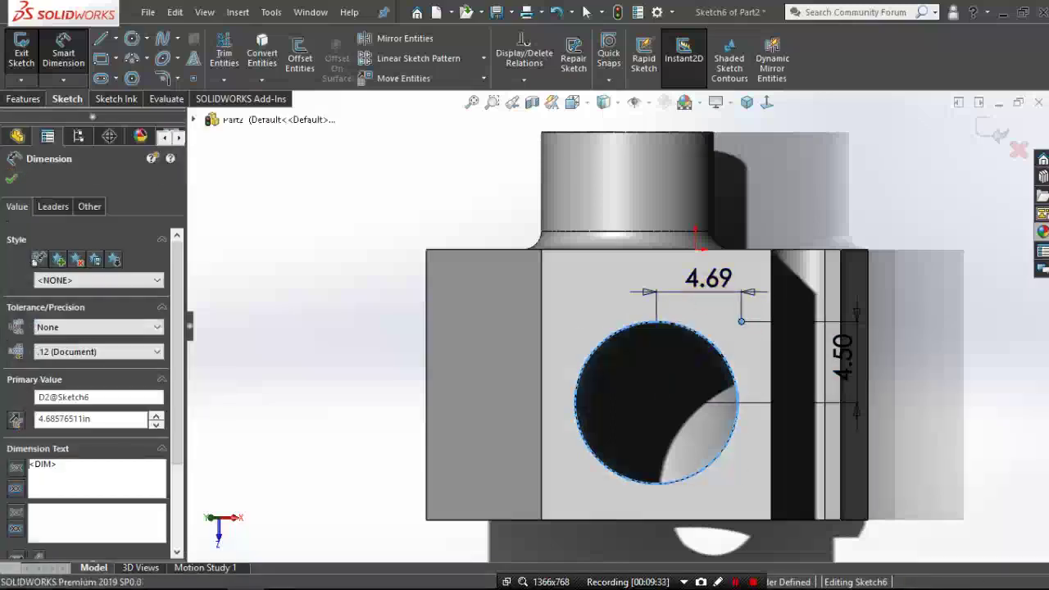
type("4.5")
key("Return")
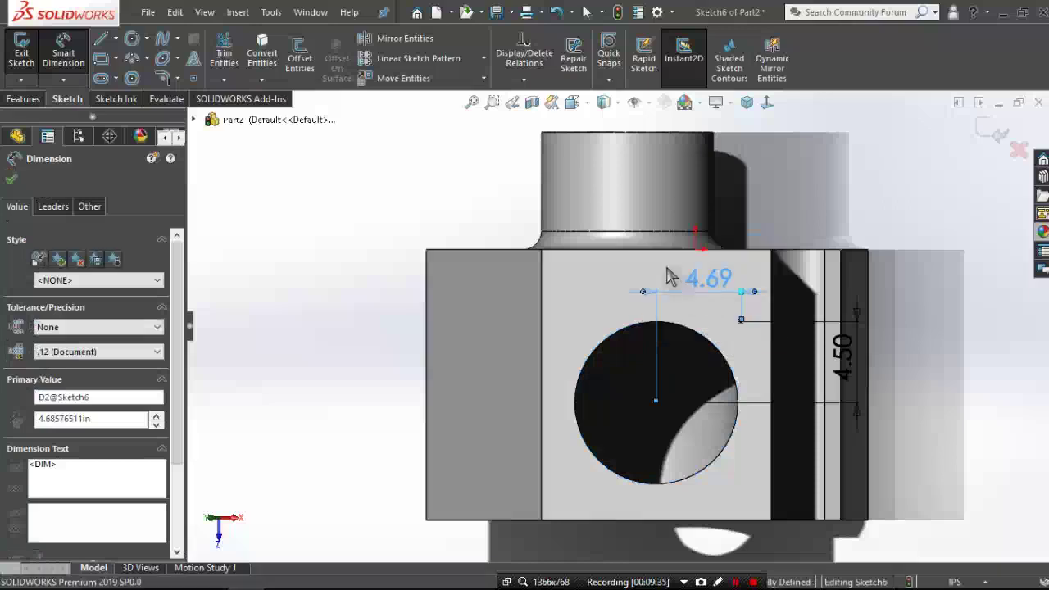
left_click(483, 58)
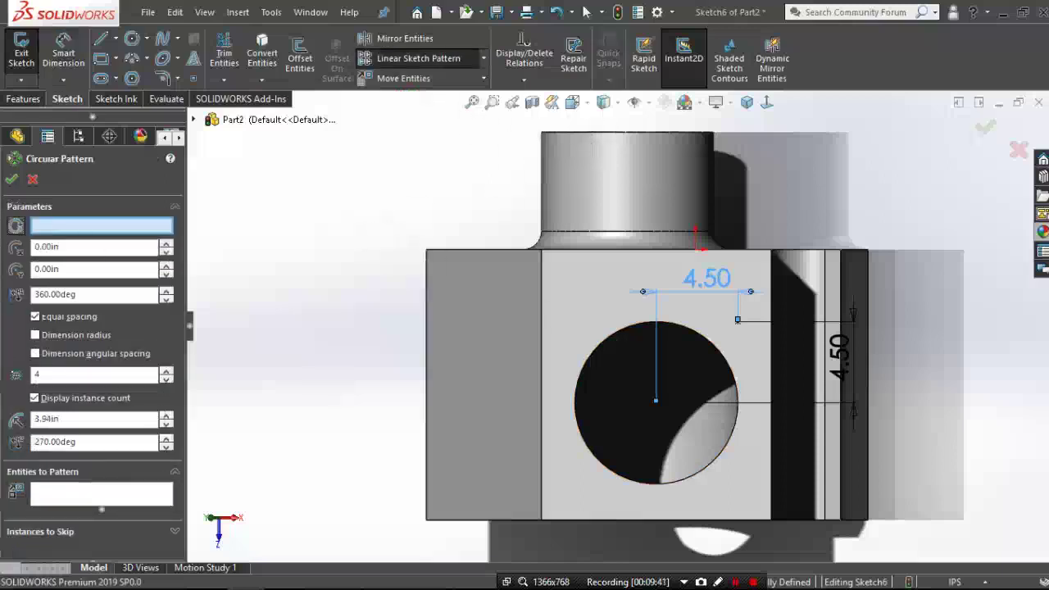
- Rotate the view to face the sketch's cube face squarely
key("Left")
key("Left")
key("Up")
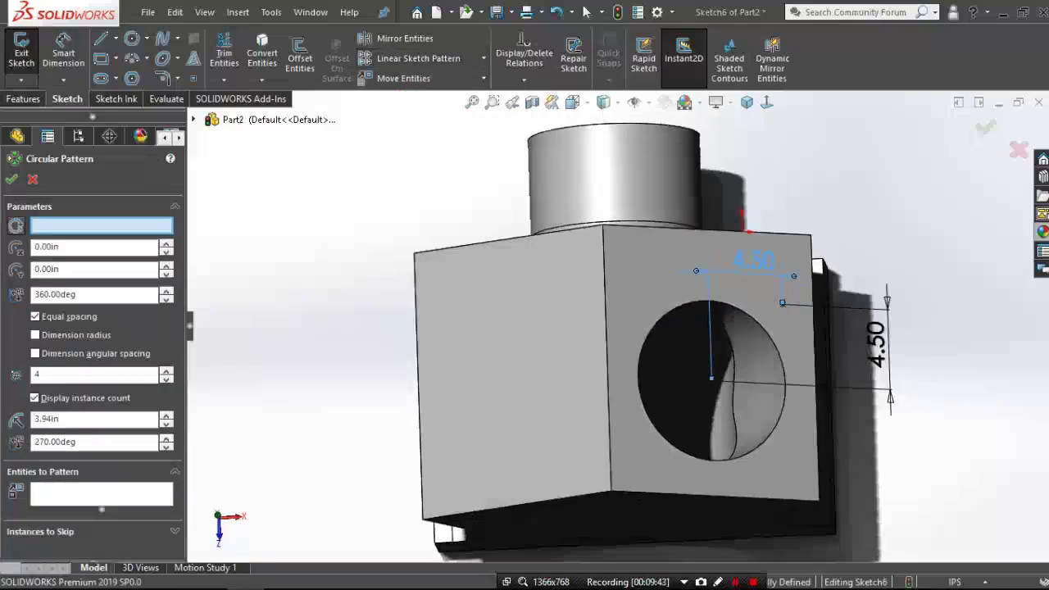
left_click(829, 175)
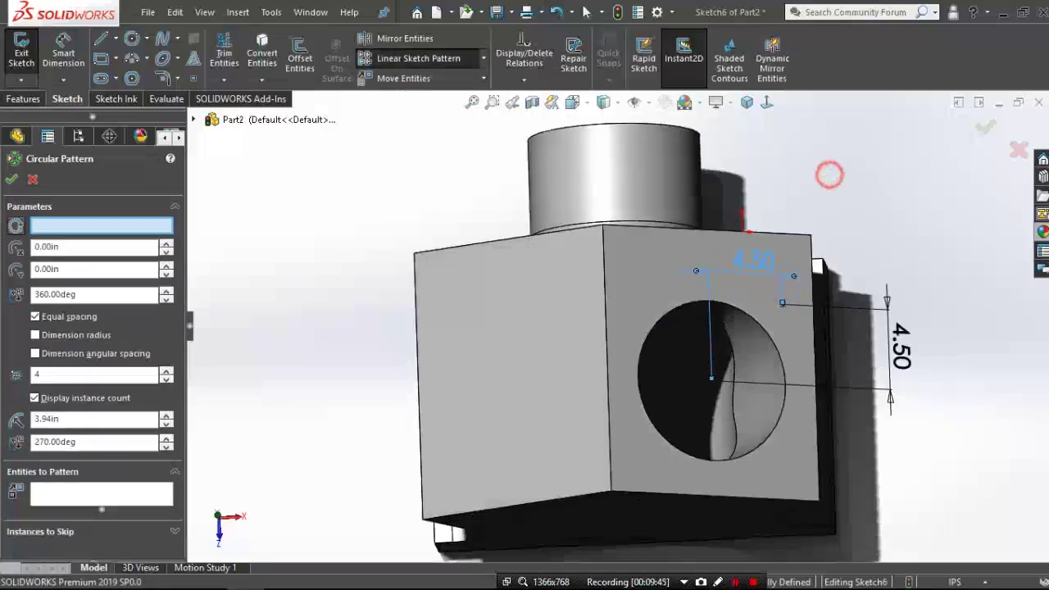
key("Right")
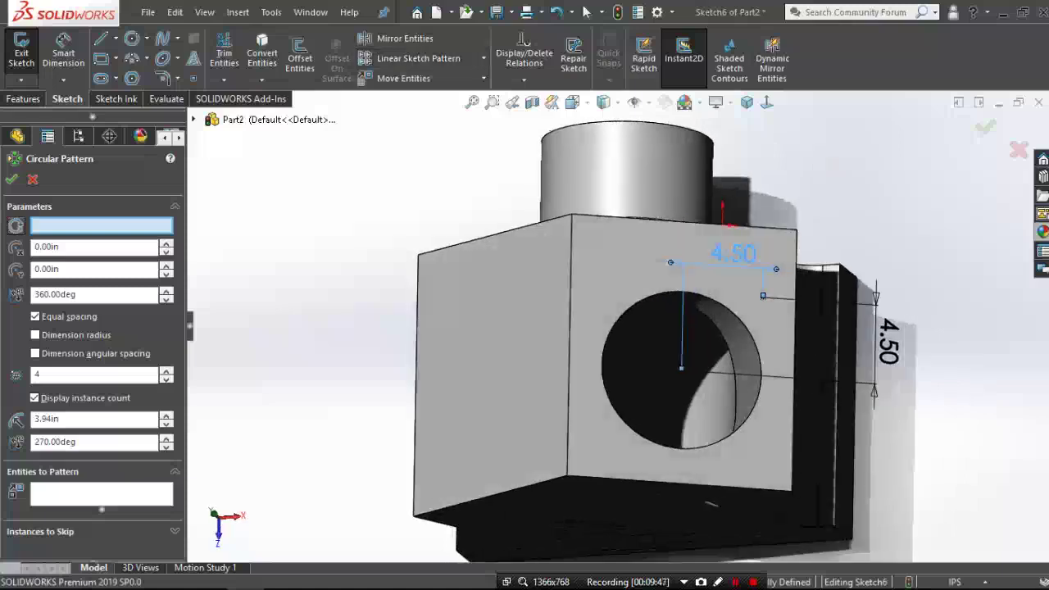
left_click(833, 199)
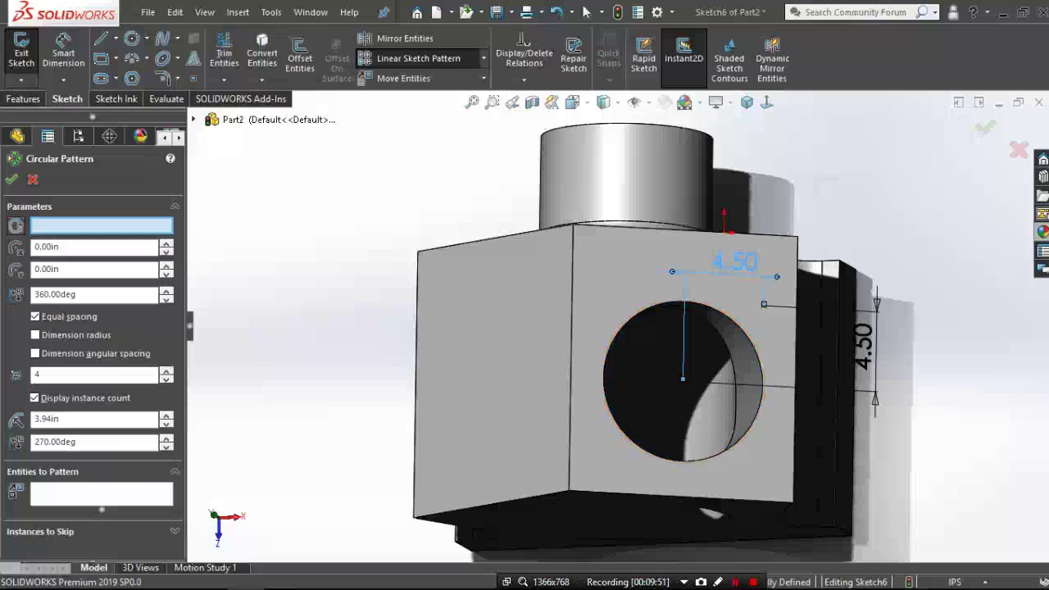
left_click(748, 104)
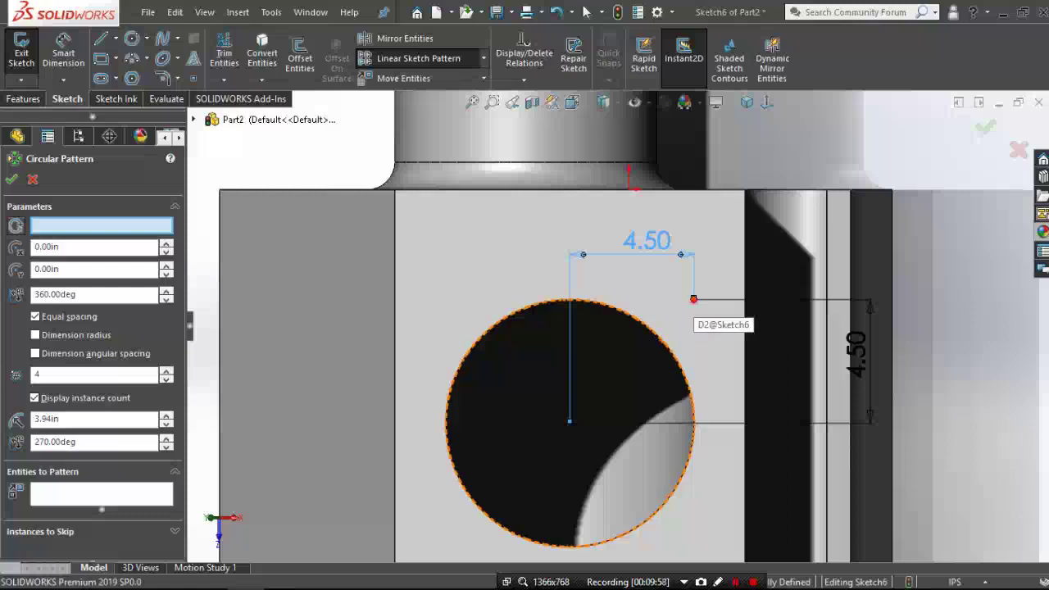
- Circular-pattern the sketch point into four copies around the bore edge
left_click(693, 298)
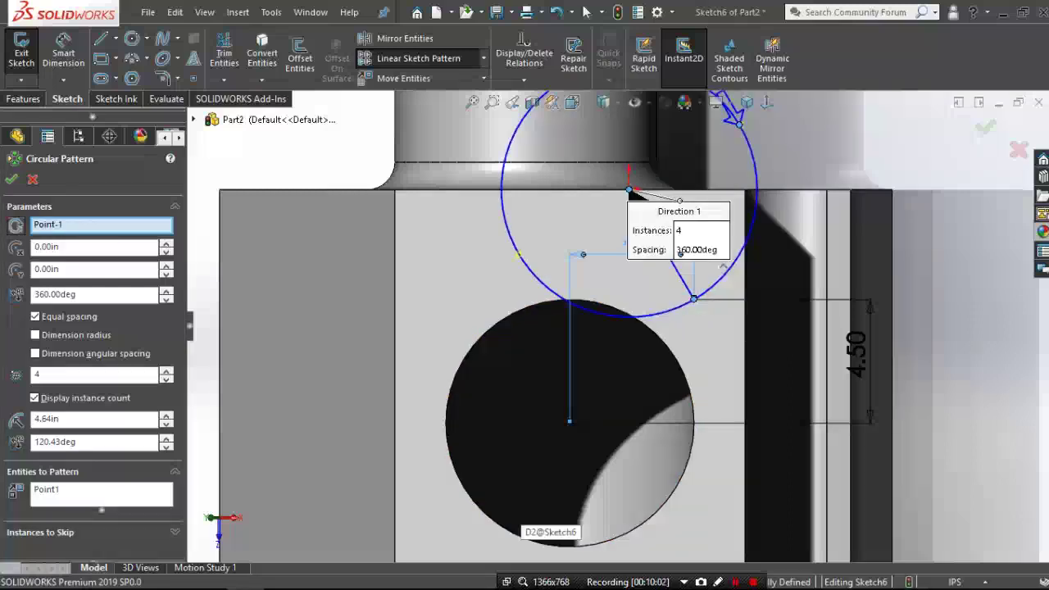
left_click(571, 423)
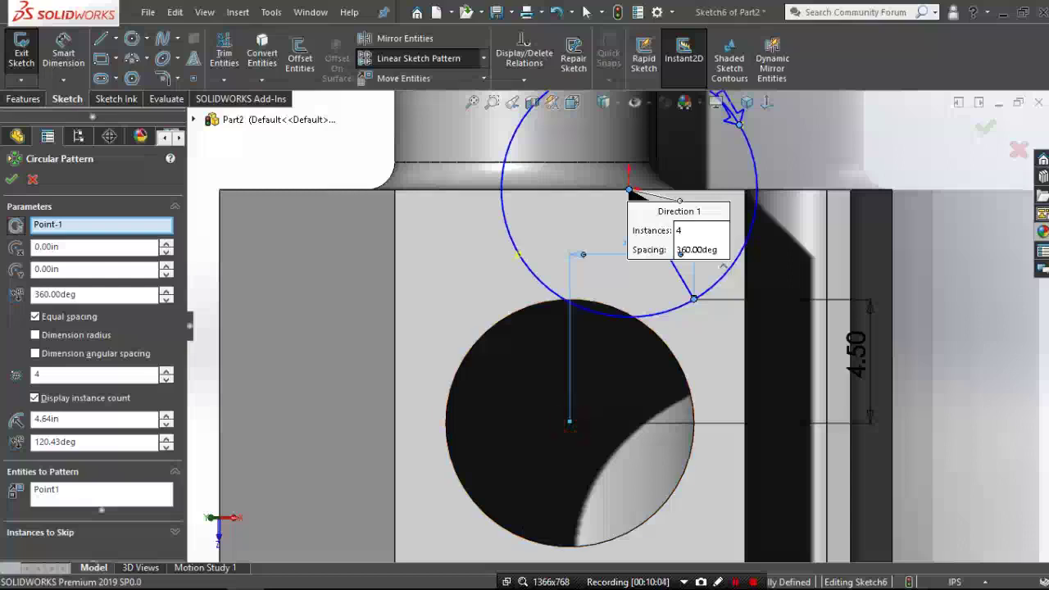
left_click(668, 347)
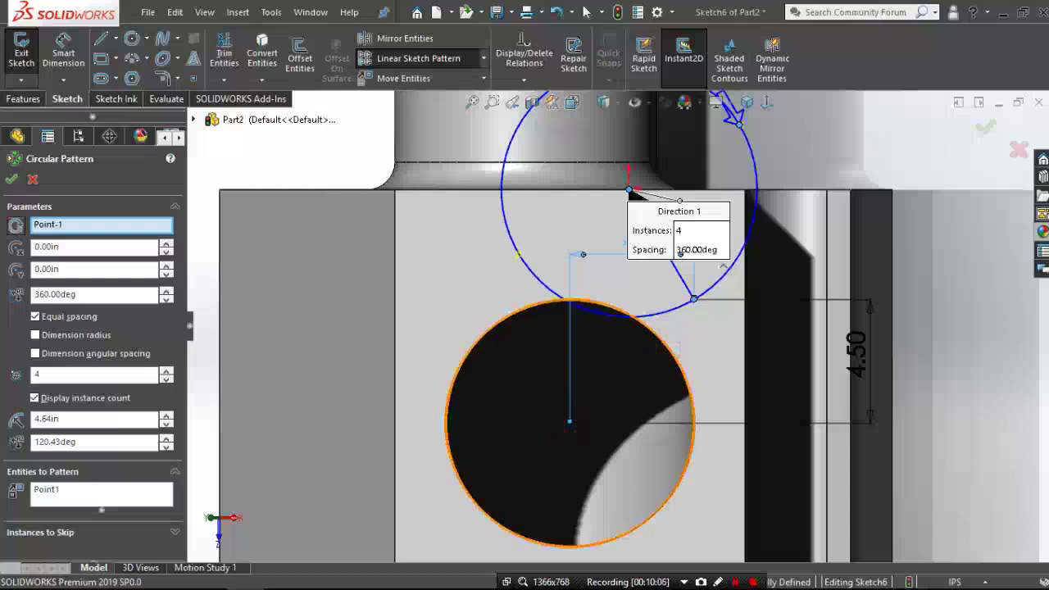
left_click(663, 342)
left_click(665, 344)
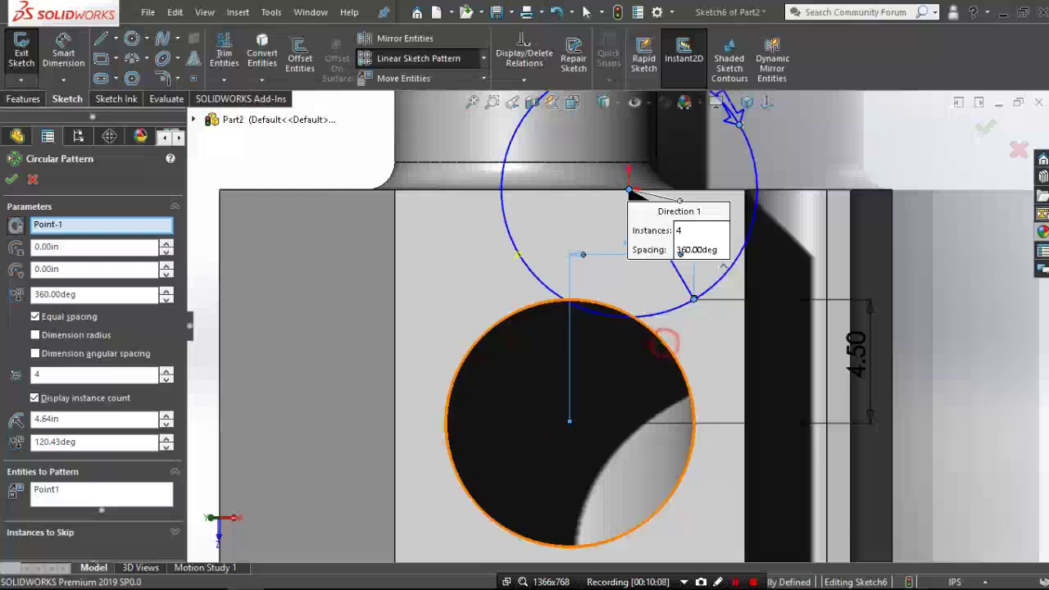
scroll(665, 344, "up", 3)
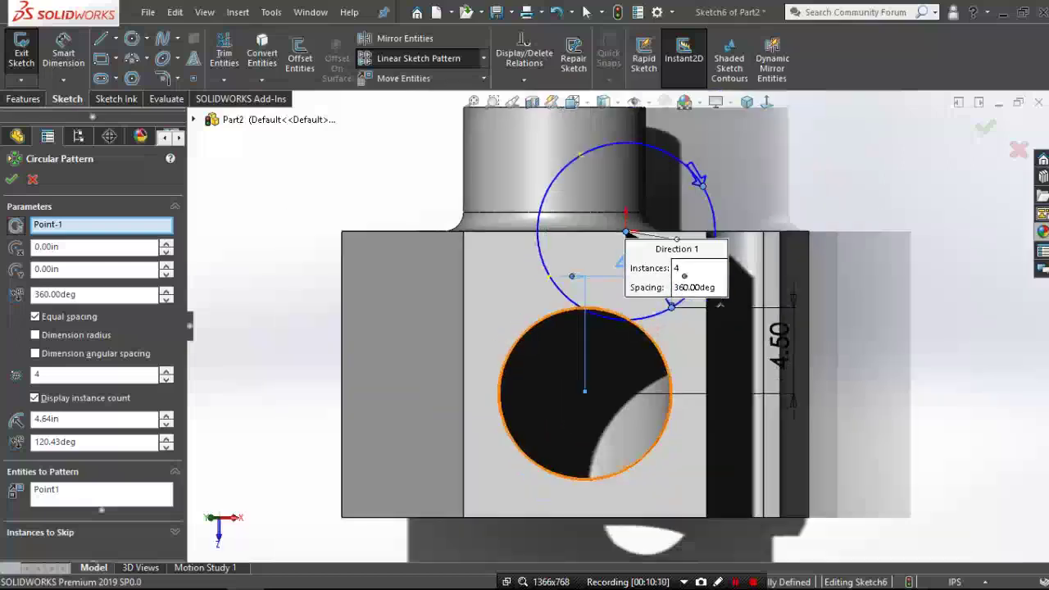
left_click(624, 472)
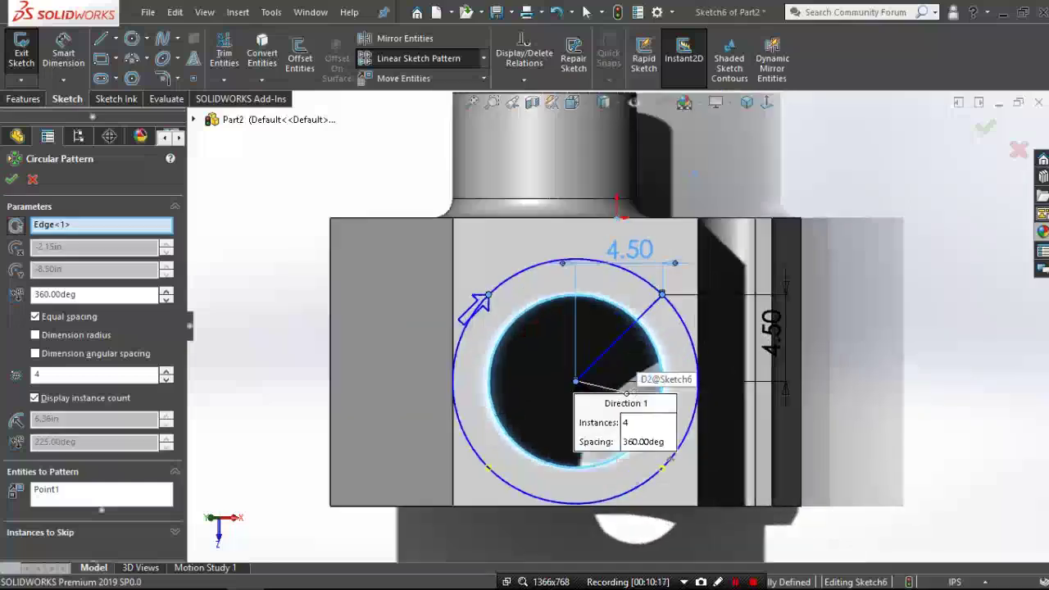
right_click(251, 209)
left_click(229, 246)
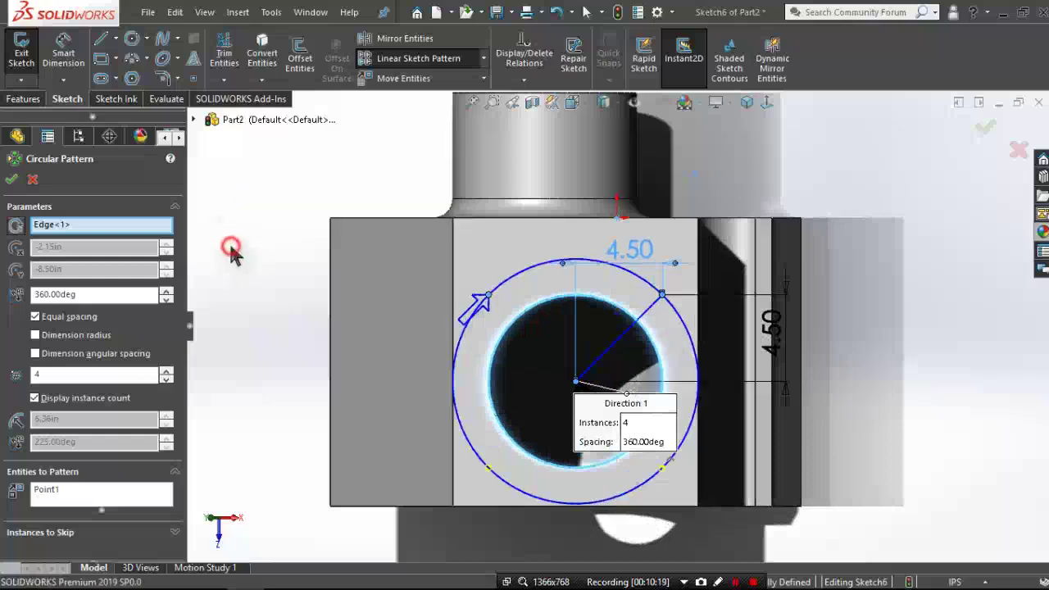
left_click(11, 180)
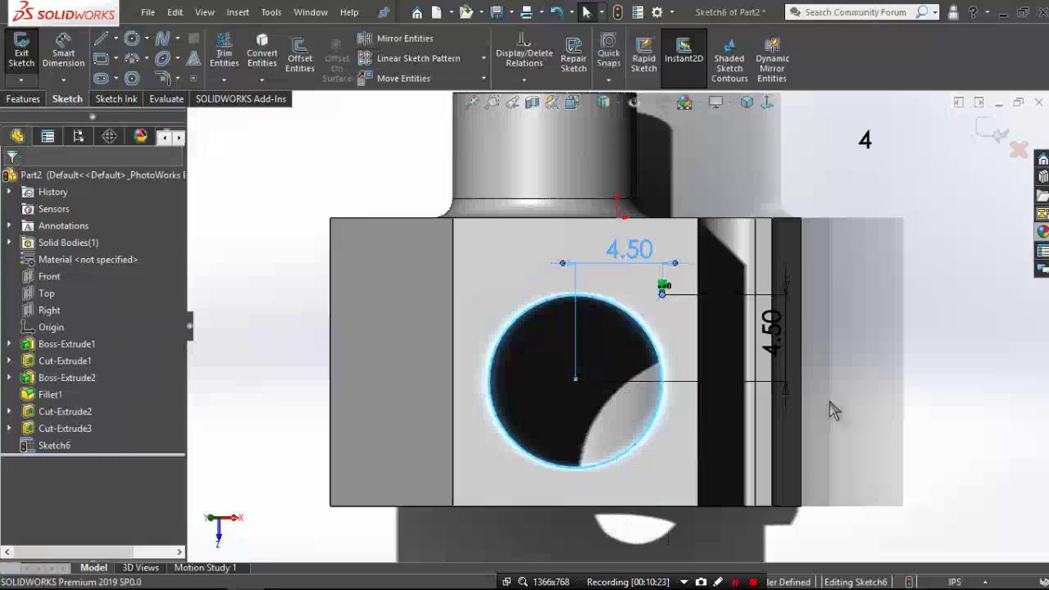
- Orbit to a tilted 3D view and exit Sketch6
double_click(870, 402)
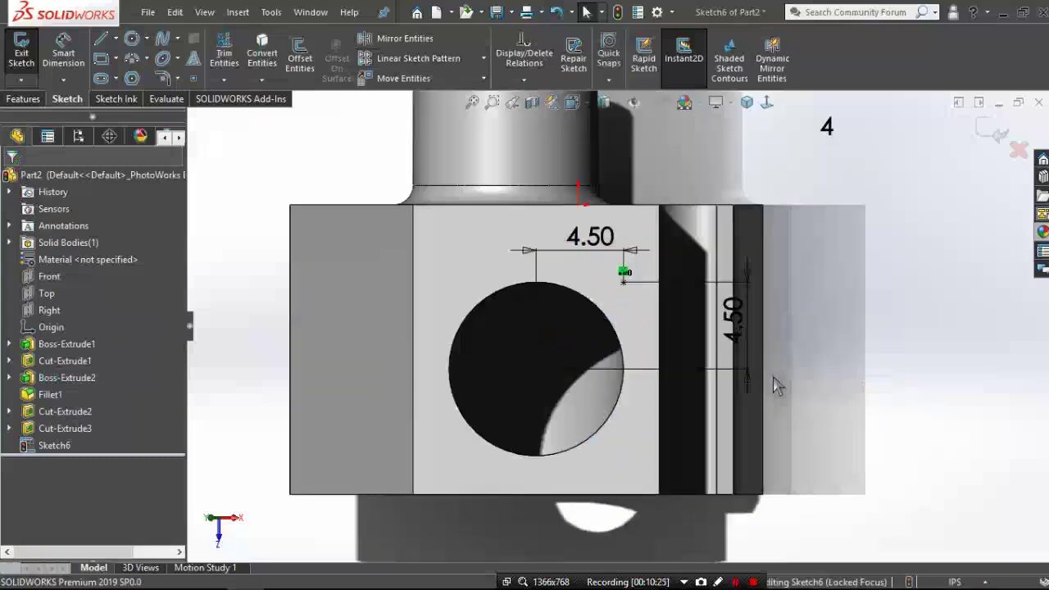
middle_click_drag(752, 394, 688, 459)
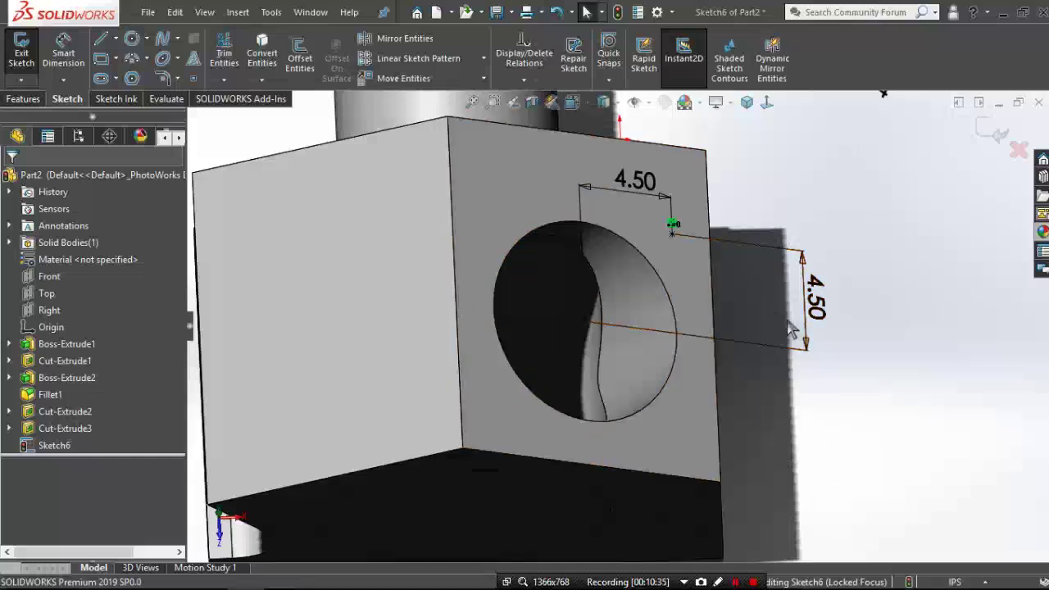
left_click(993, 129)
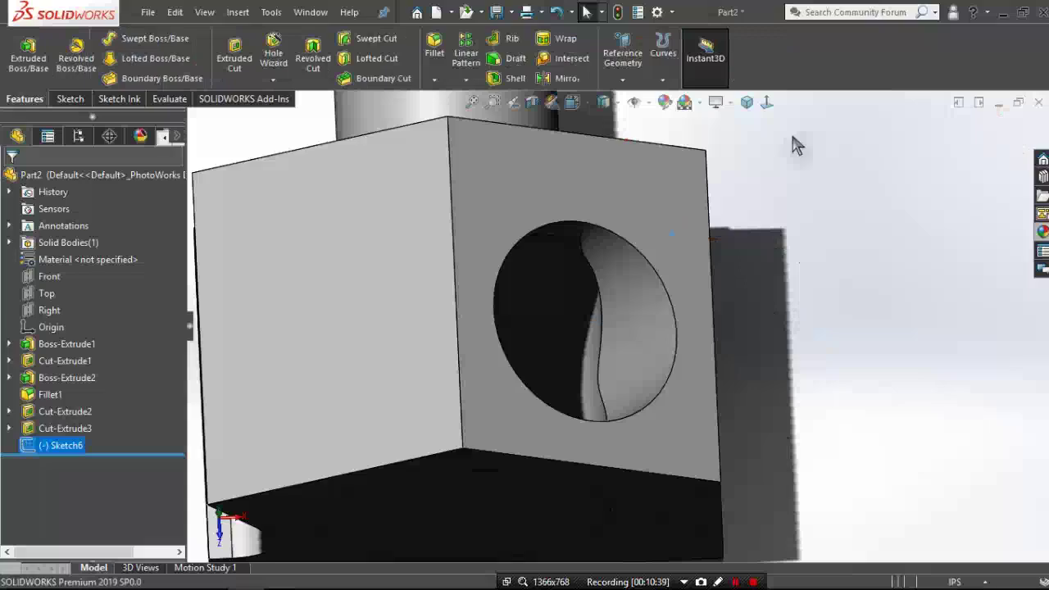
- Delete the four stray points from Sketch6 and close the fully defined sketch
left_click(746, 101)
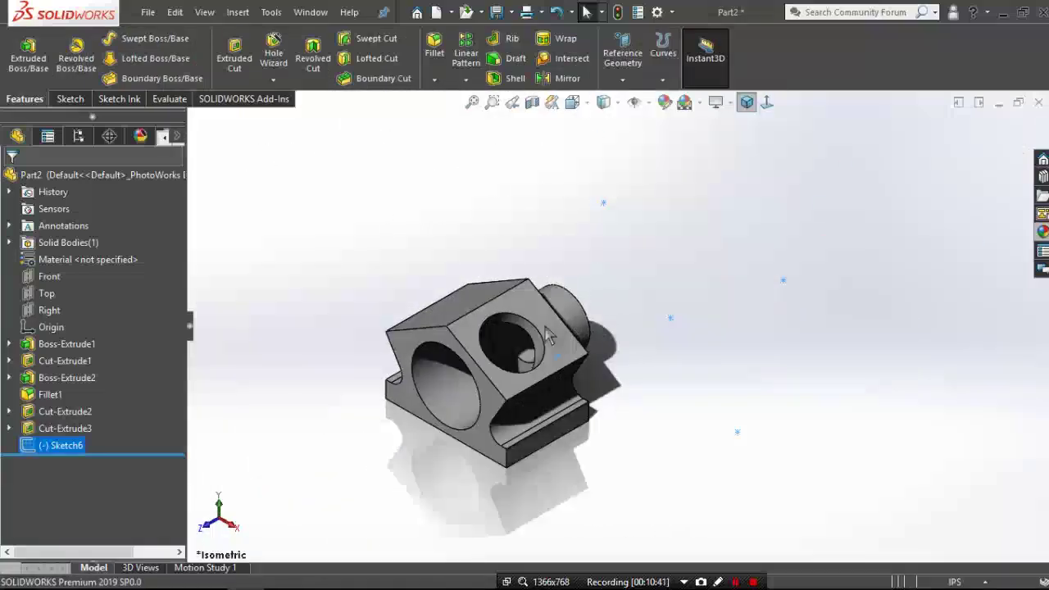
middle_click_drag(724, 354, 778, 356)
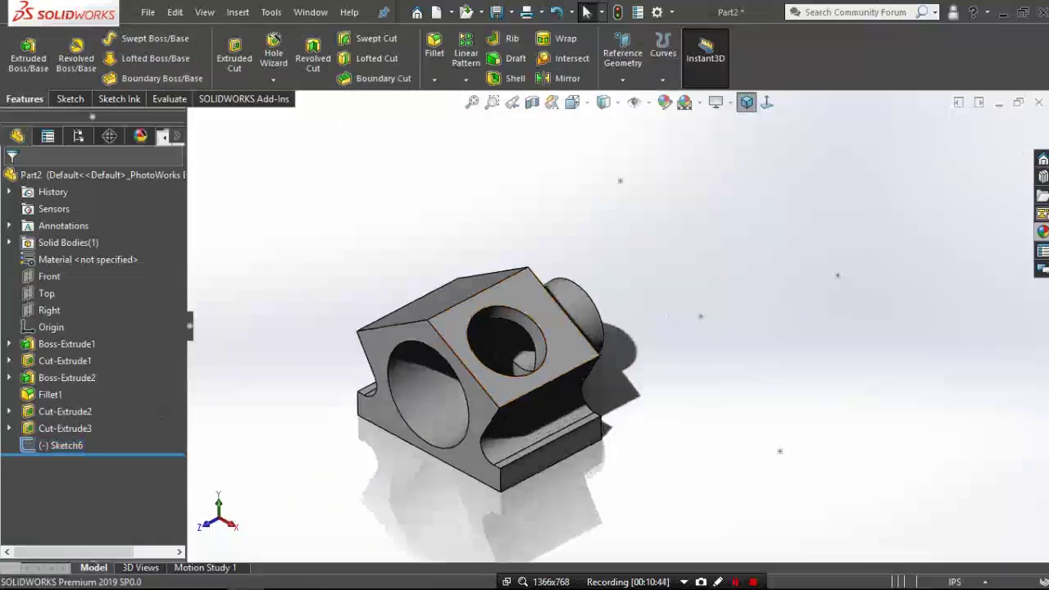
middle_click_drag(667, 317, 695, 303)
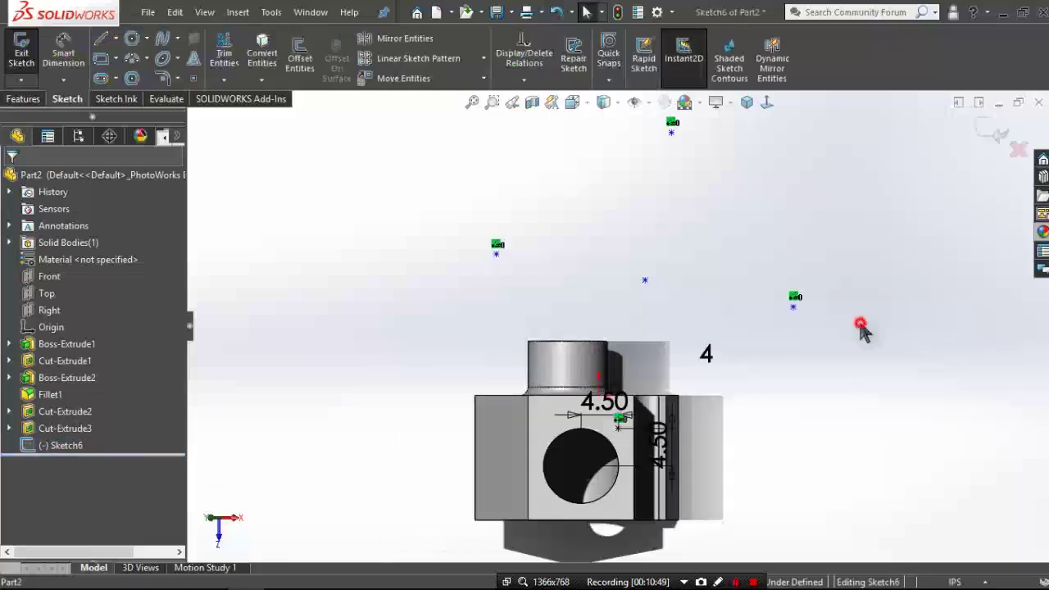
mouse_move(860, 324)
left_mouse_down()
mouse_move(419, 124)
mouse_move(415, 113)
left_mouse_up()
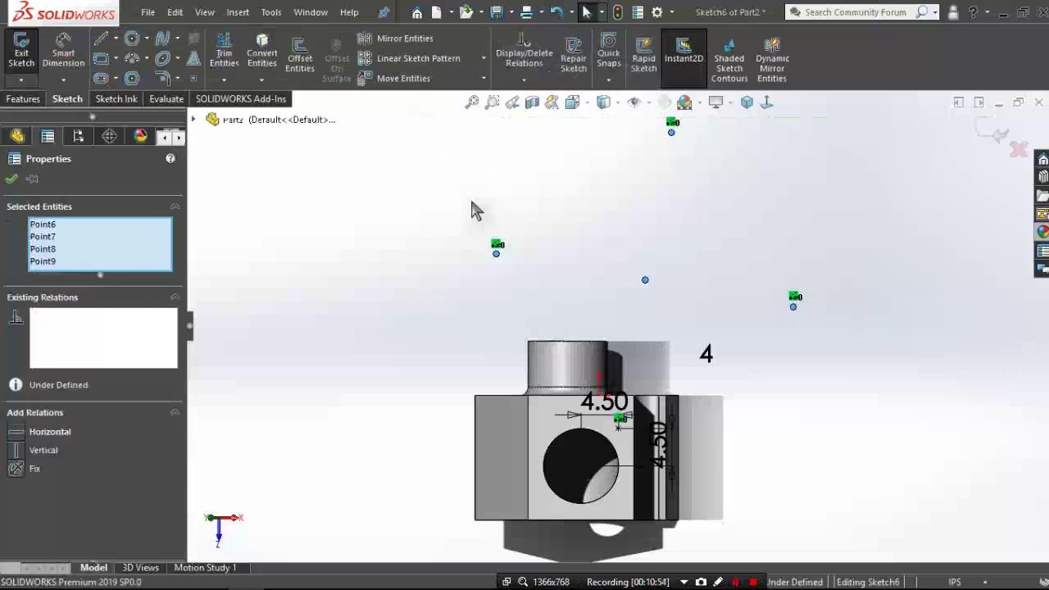
key("Delete")
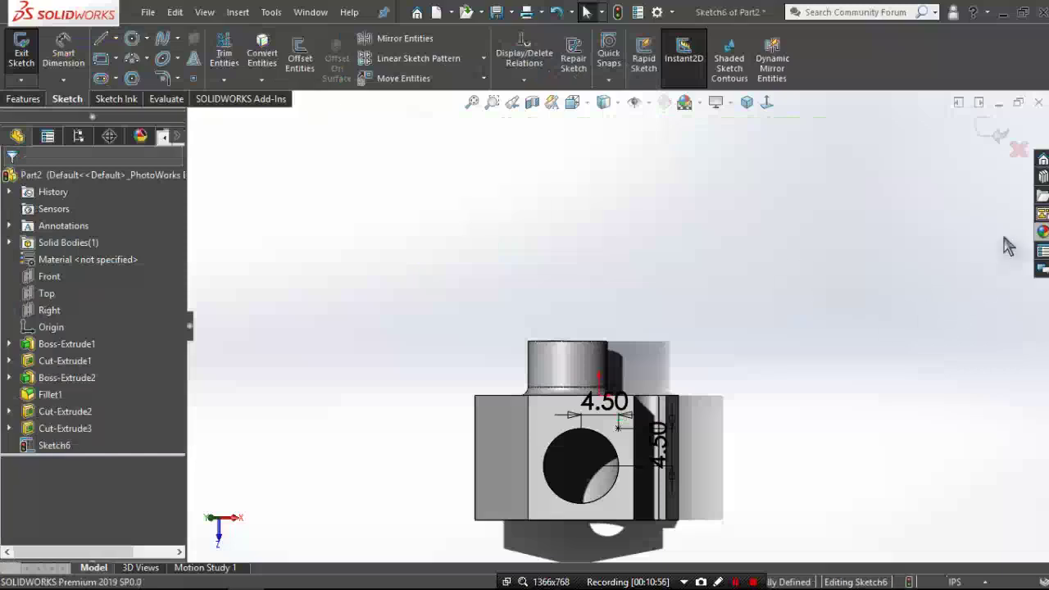
left_click(993, 139)
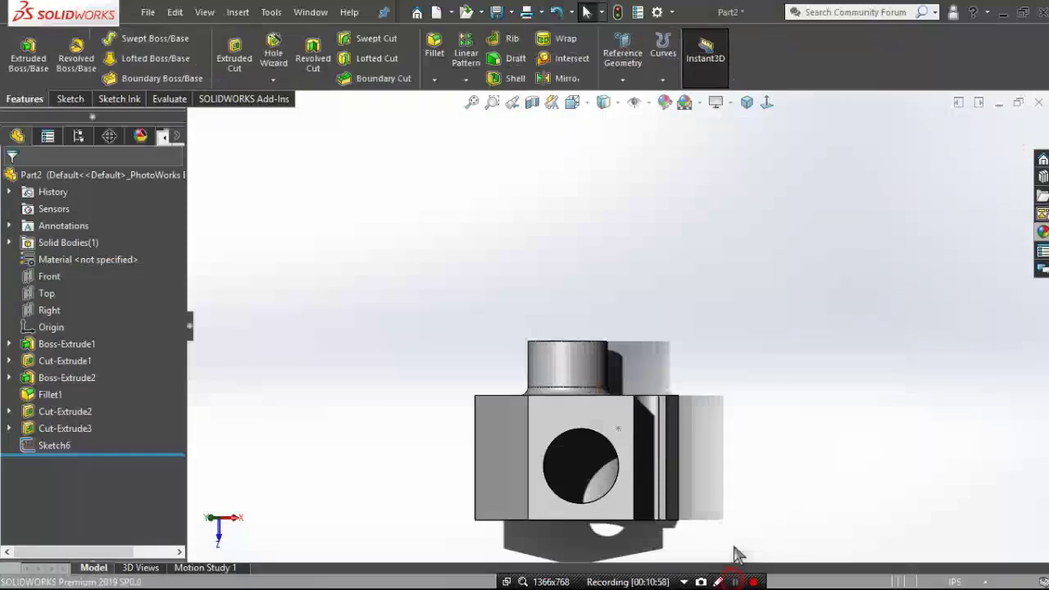
left_click(742, 105)
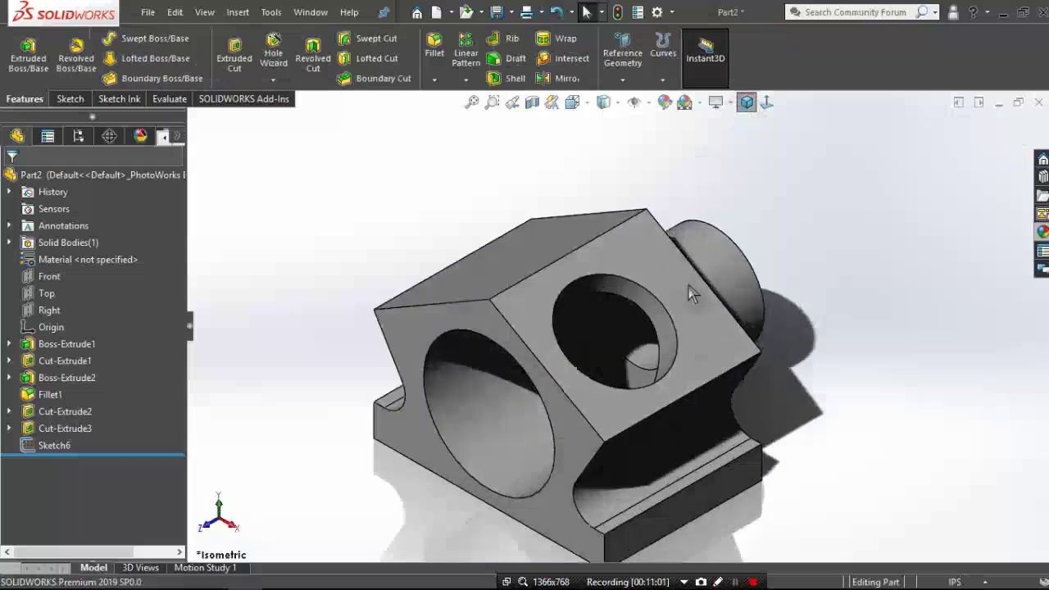
- Start a Hole Wizard tapped hole with the ANSI Inch standard and size #0-80
left_click(271, 45)
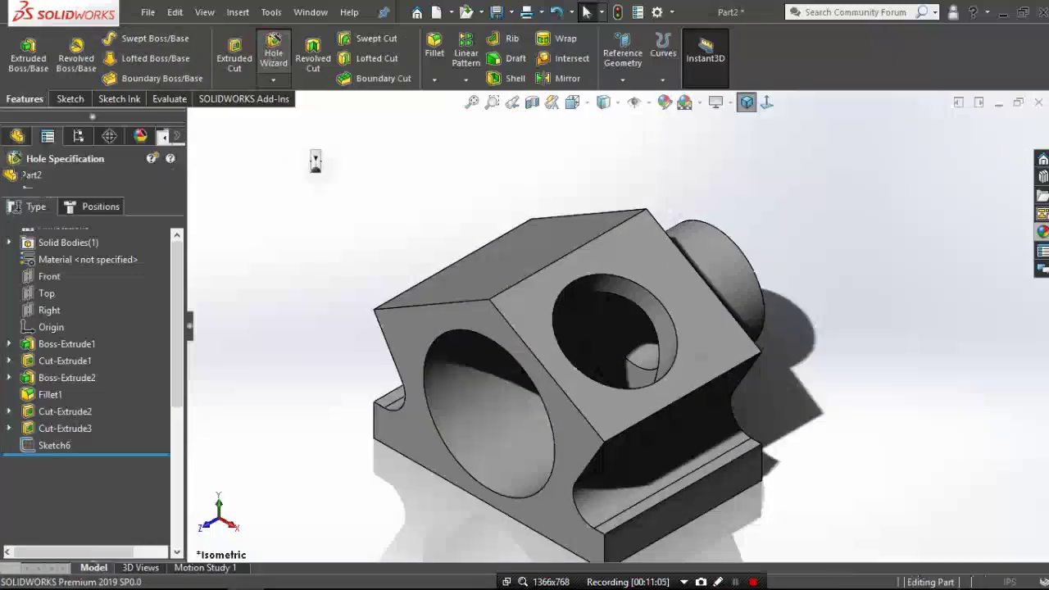
left_click_drag(176, 312, 176, 377)
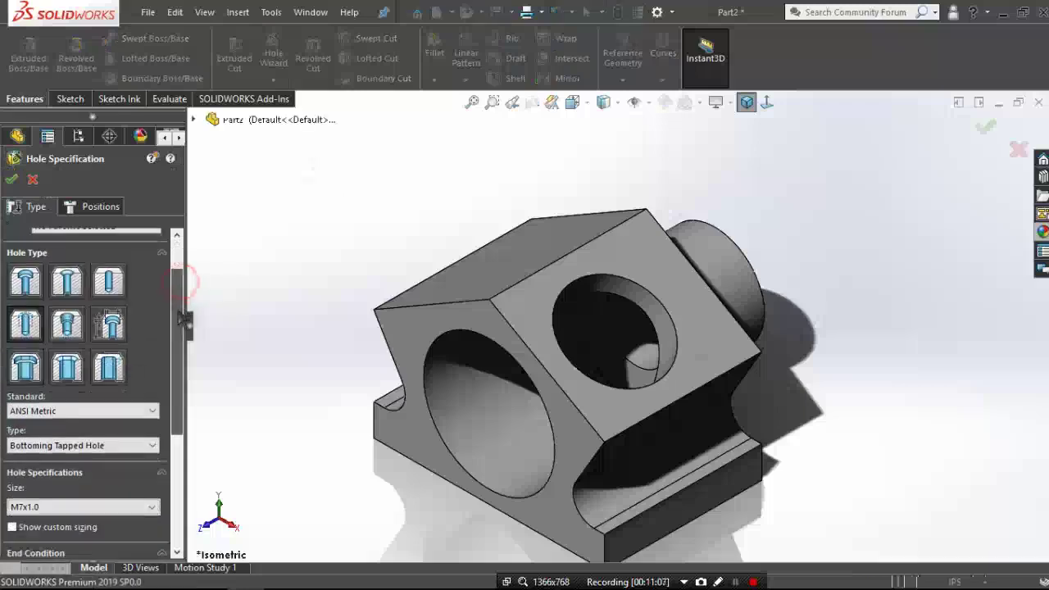
left_click(135, 344)
scroll(93, 378, "up", 1)
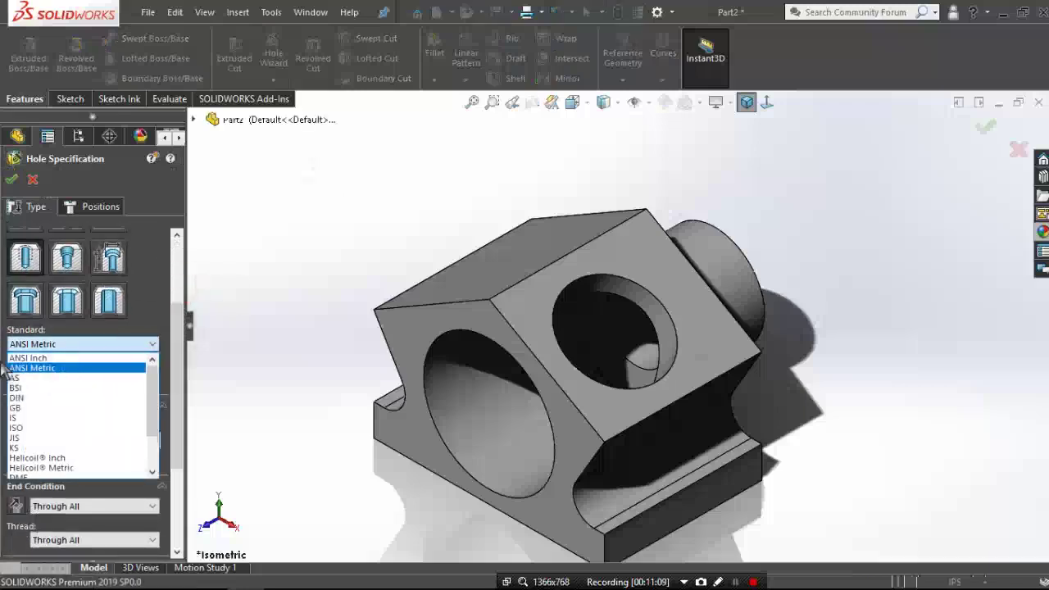
left_click(33, 358)
left_click(39, 440)
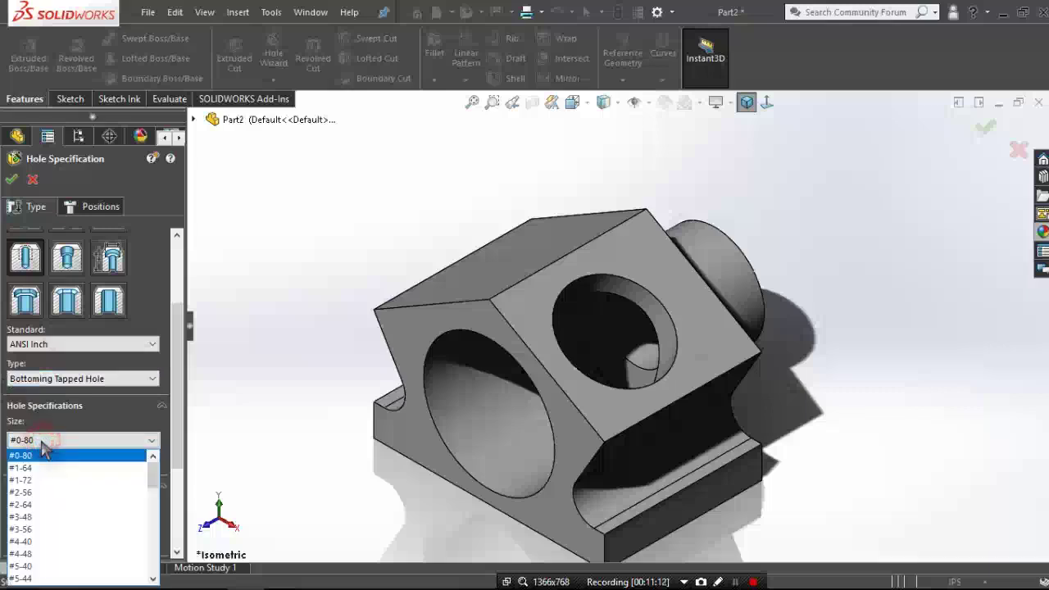
scroll(82, 492, "down", 5)
scroll(90, 459, "down", 5)
left_click(90, 434)
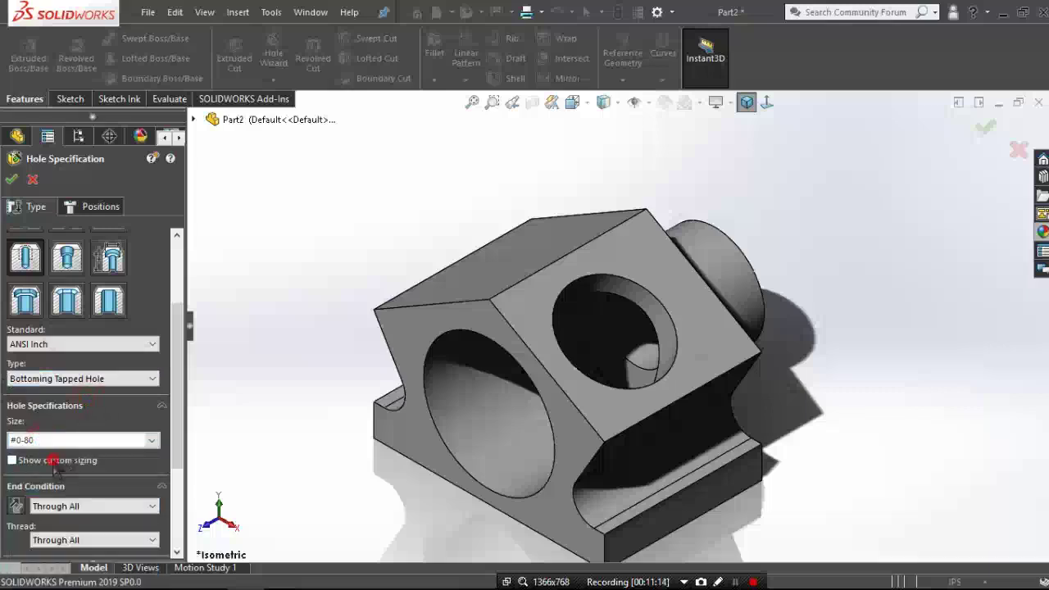
- Give the hole a 2.0000in custom diameter and a Blind 3.50in depth, then go to Positions
left_click(12, 461)
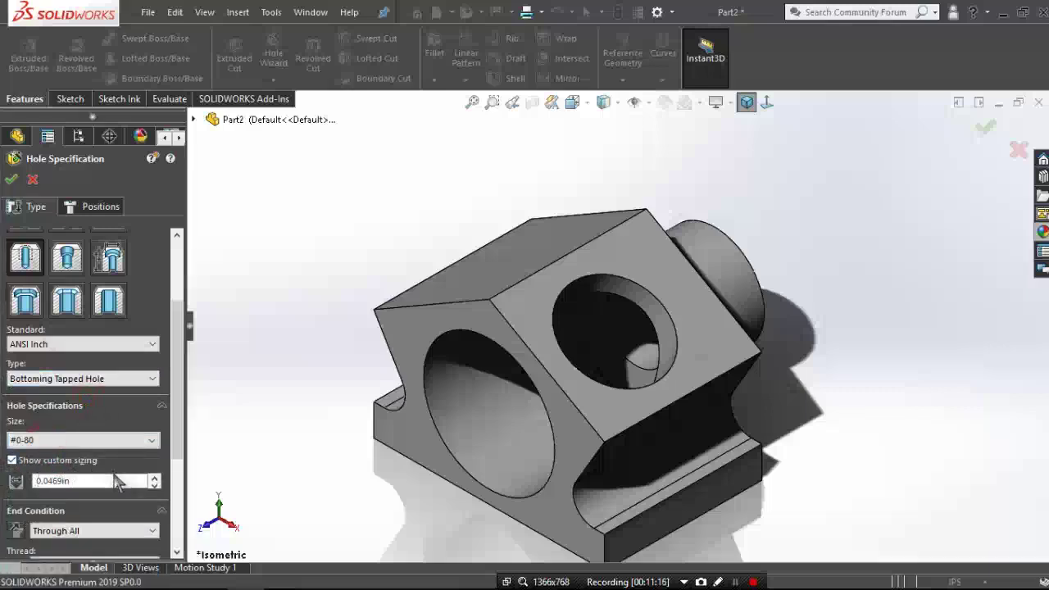
left_click(174, 390)
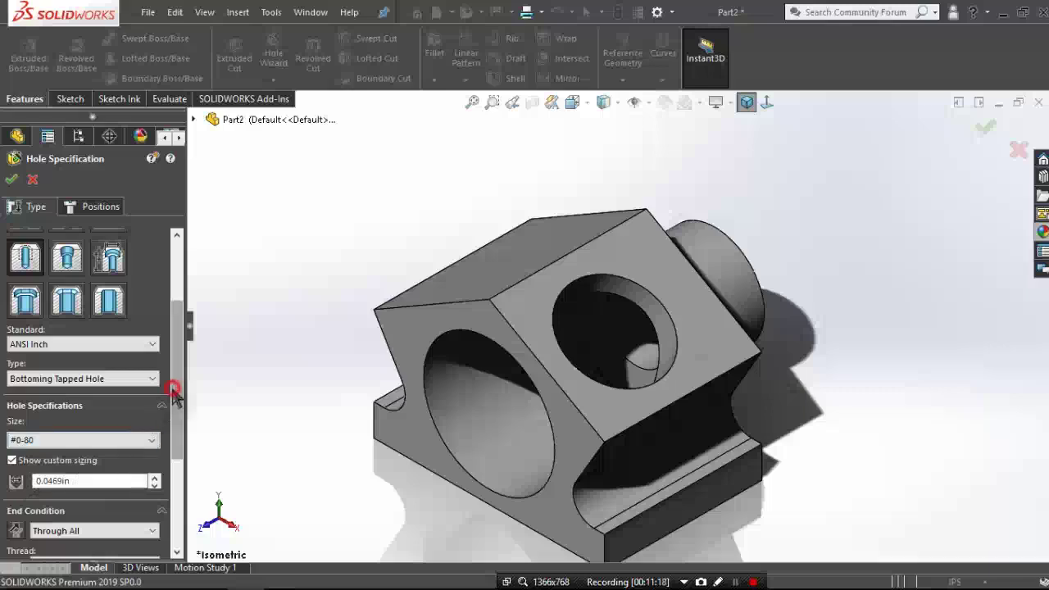
left_click_drag(174, 390, 173, 432)
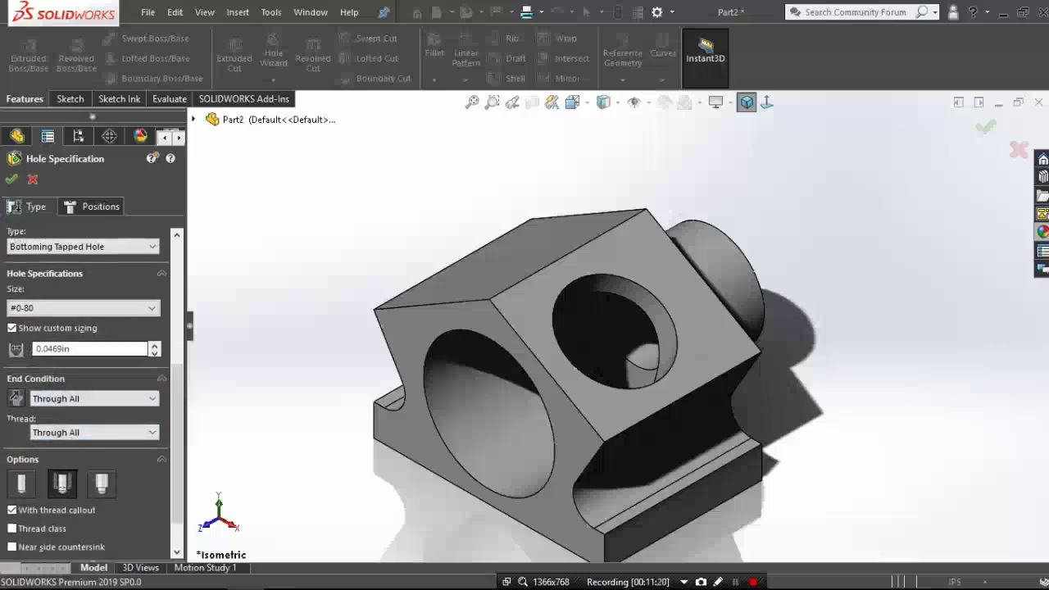
double_click(51, 348)
type("2")
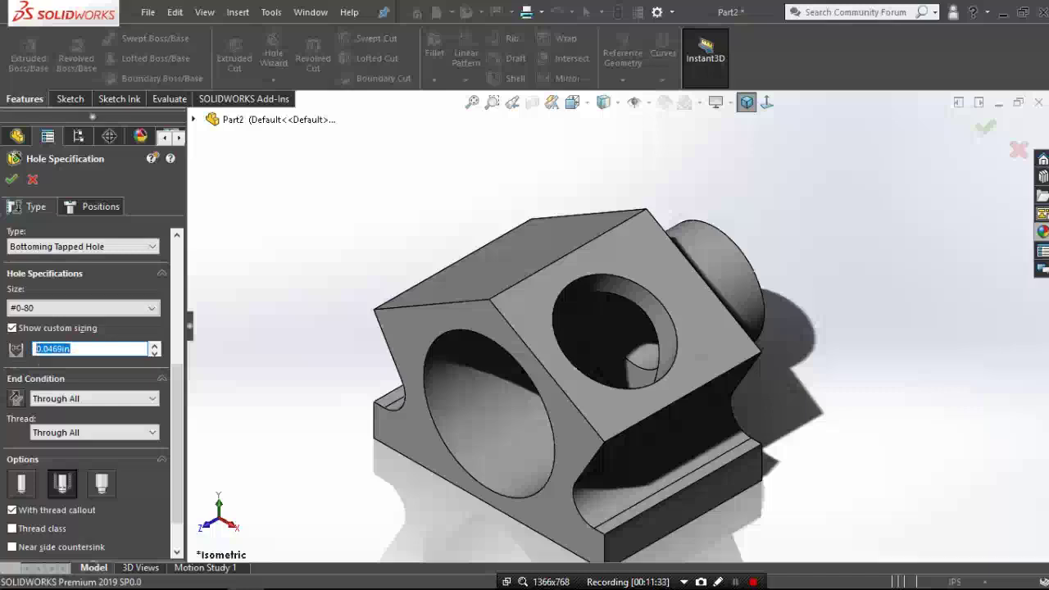
left_click(71, 398)
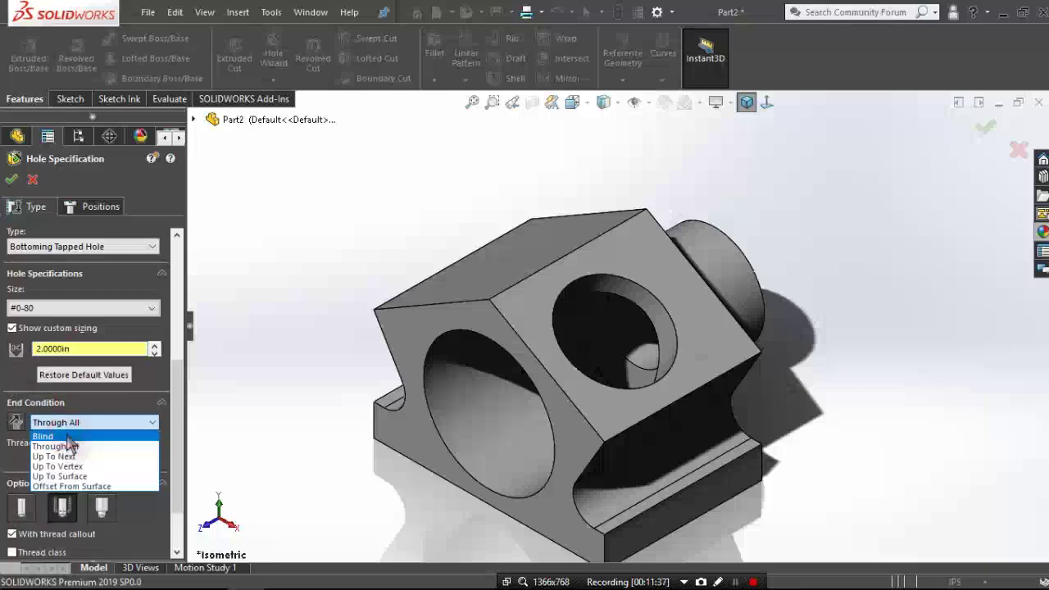
left_click(66, 435)
left_click(67, 441)
type("3.5")
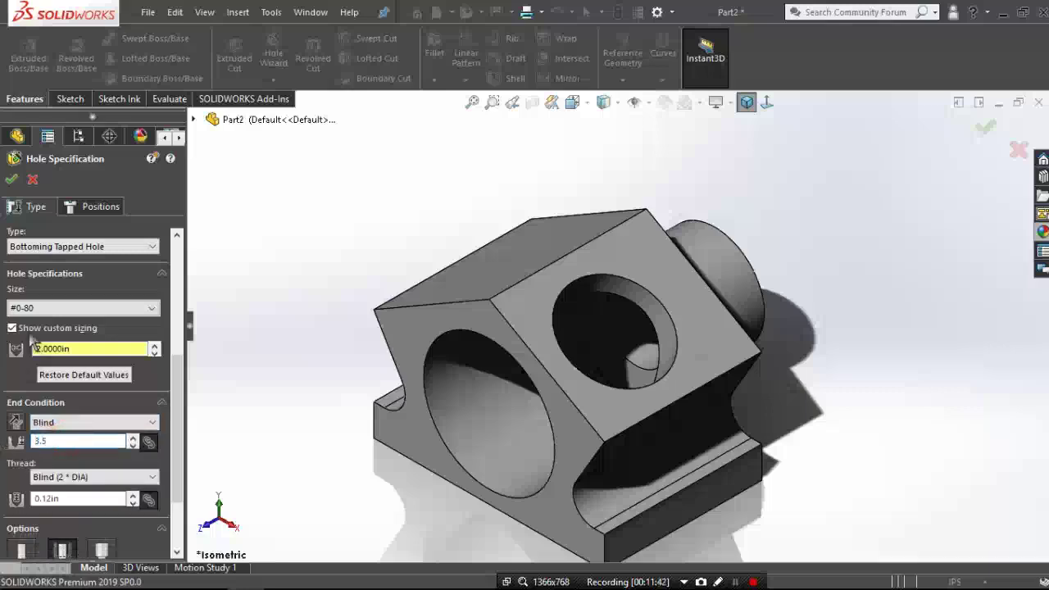
left_click(49, 349)
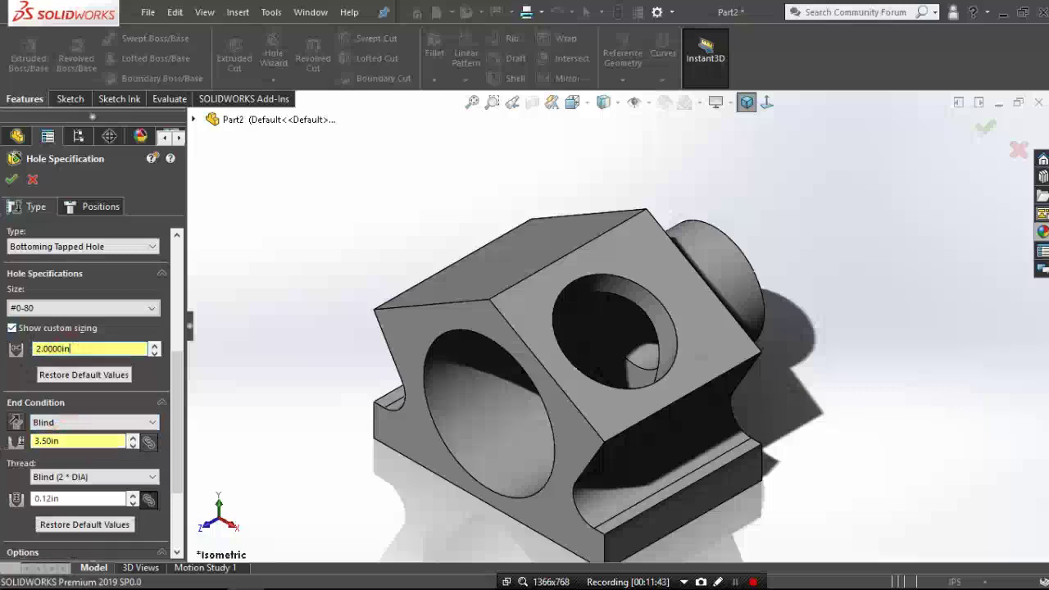
left_click(85, 498)
type("3")
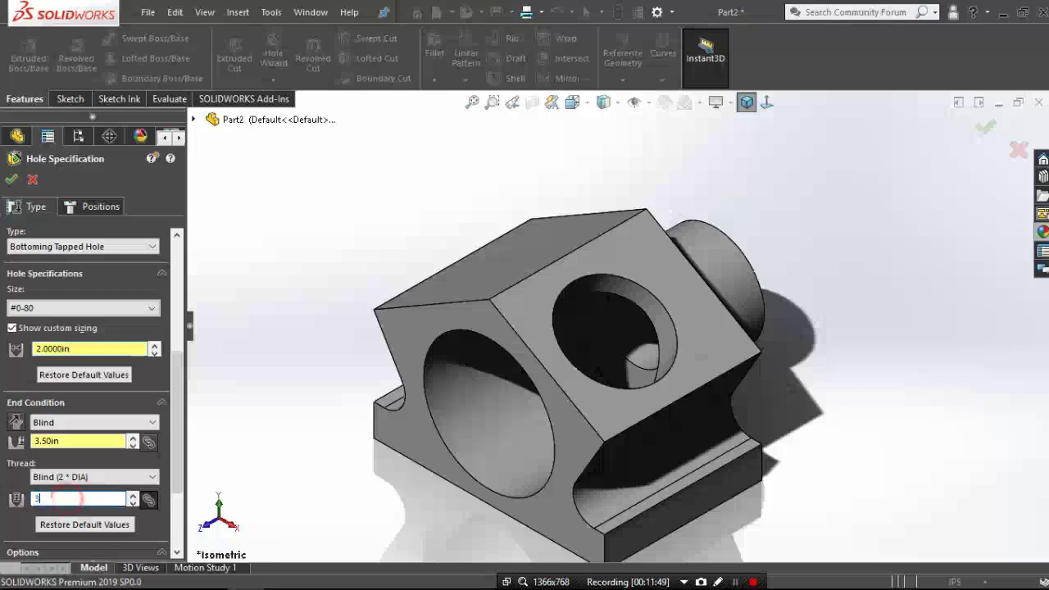
left_click(92, 206)
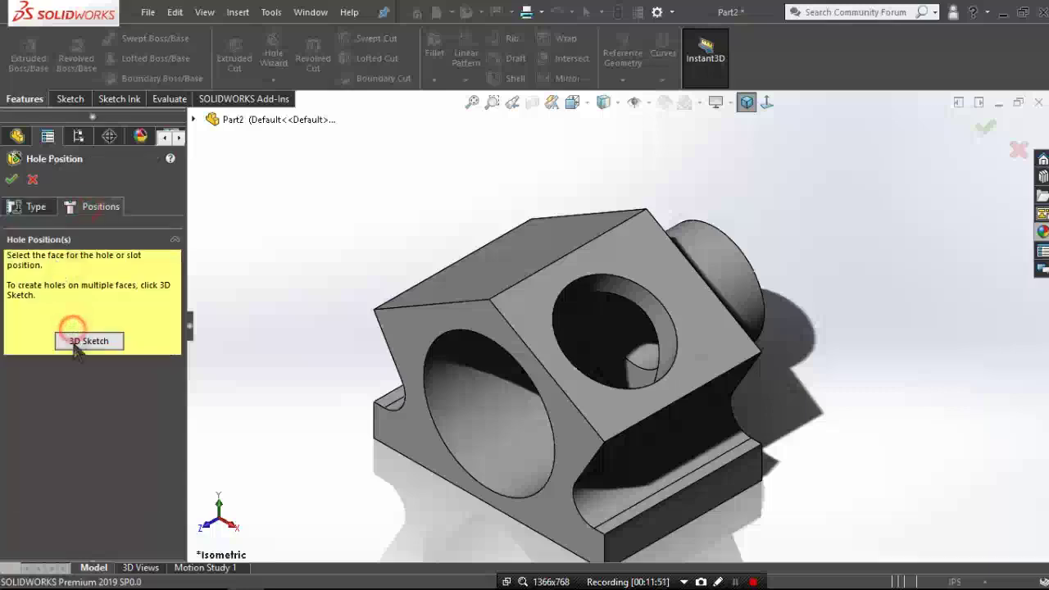
- Place the hole point on the angled block face and dismiss the tap drill diameter errors
left_click(75, 341)
left_click(702, 356)
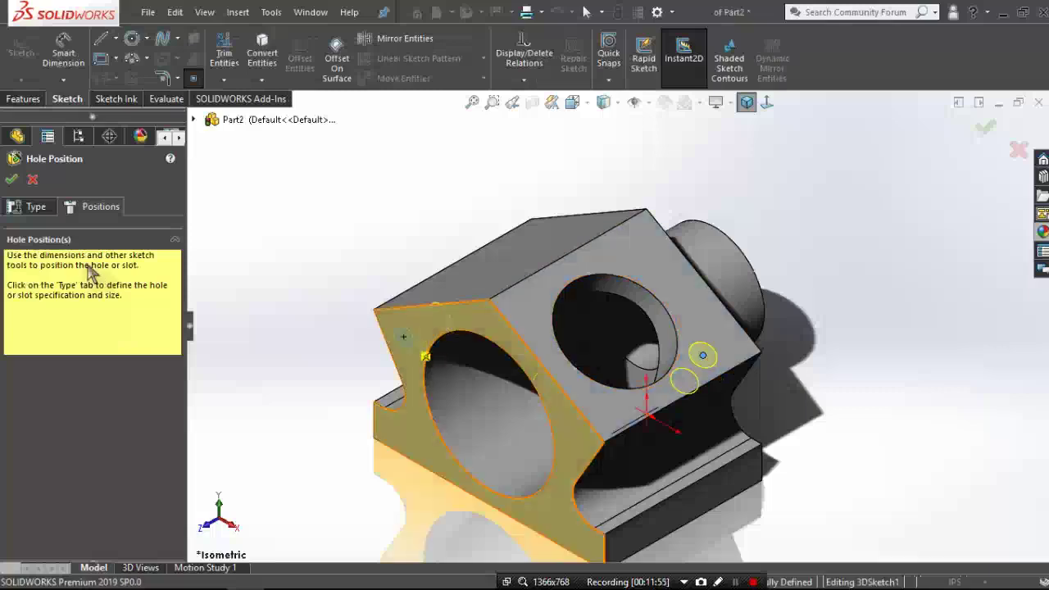
left_click(12, 179)
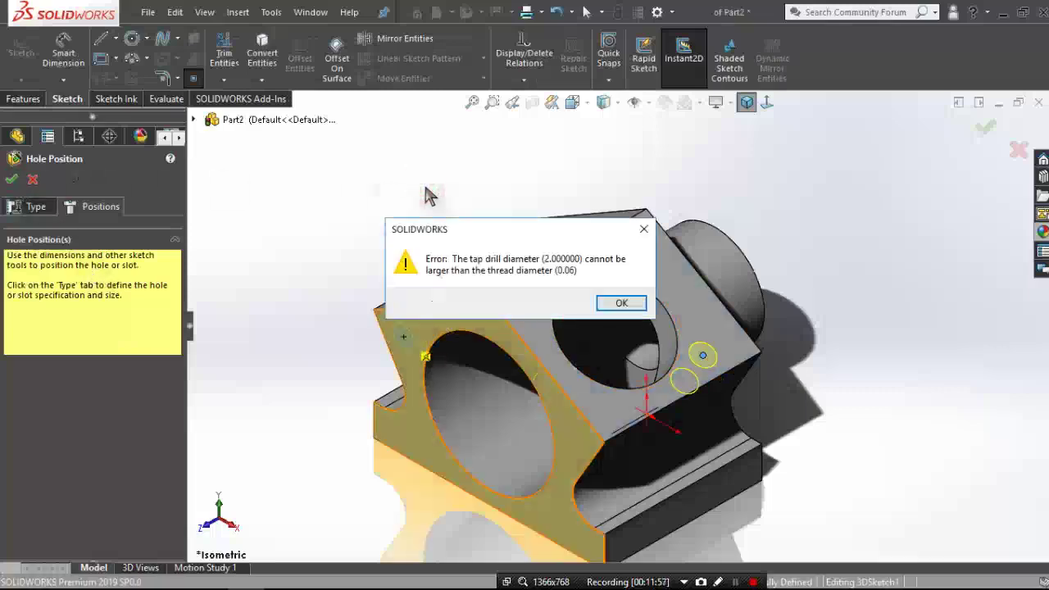
left_click(620, 303)
left_click(33, 206)
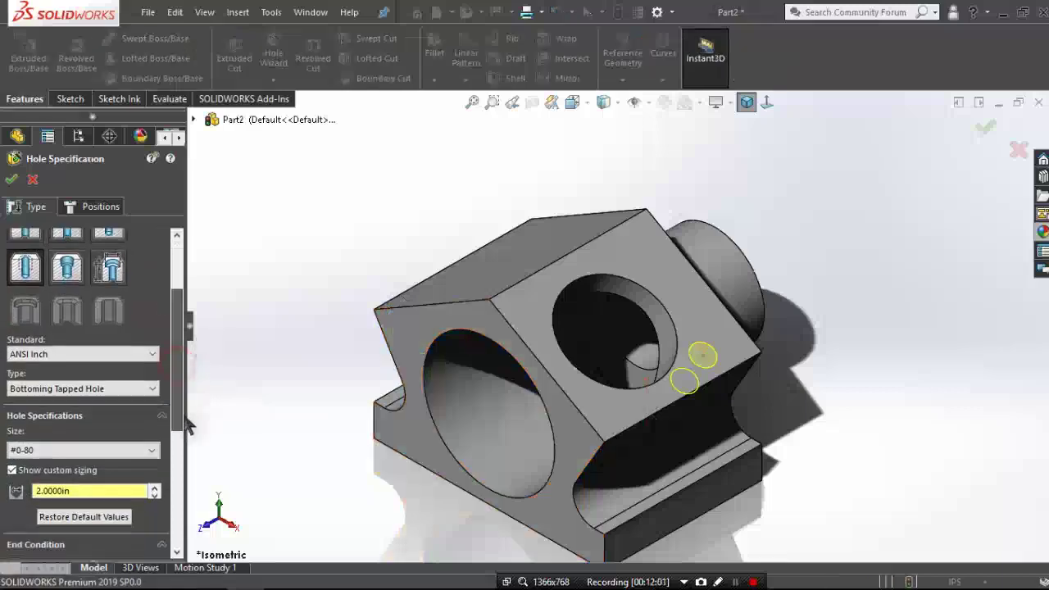
left_click_drag(180, 376, 180, 501)
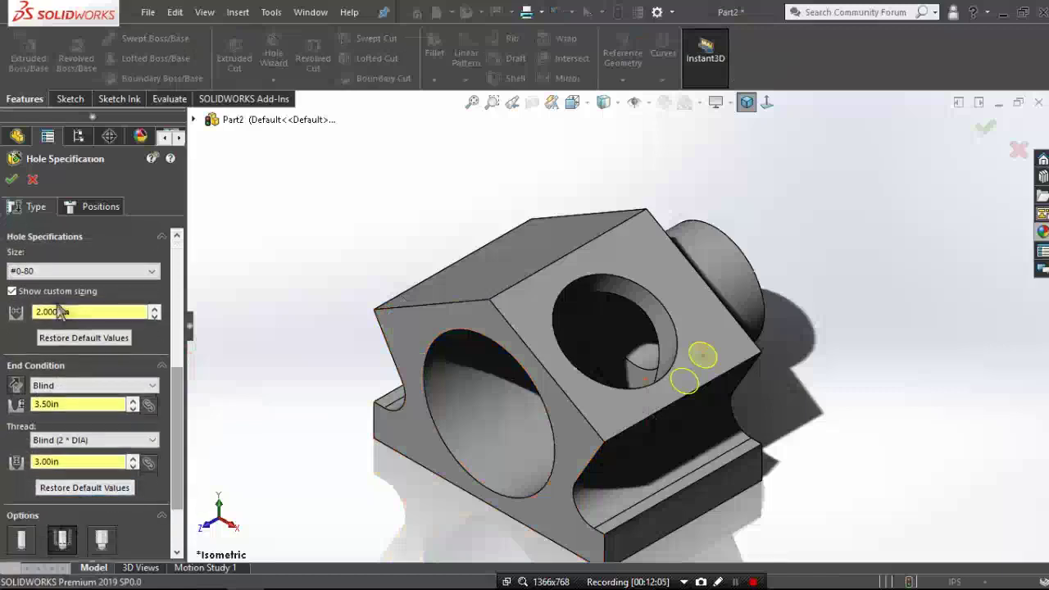
left_click(12, 180)
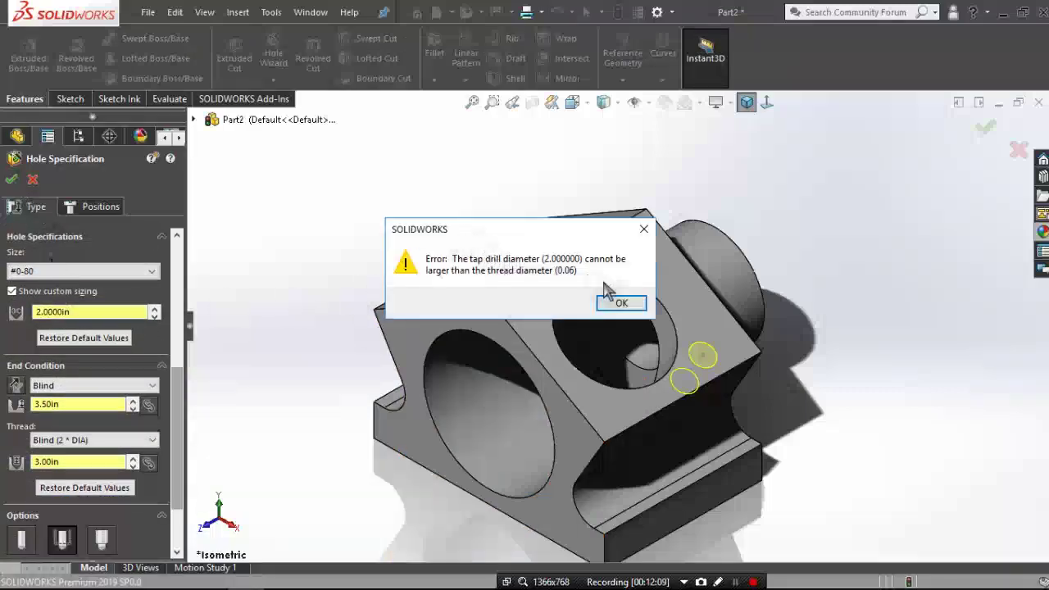
left_click(623, 303)
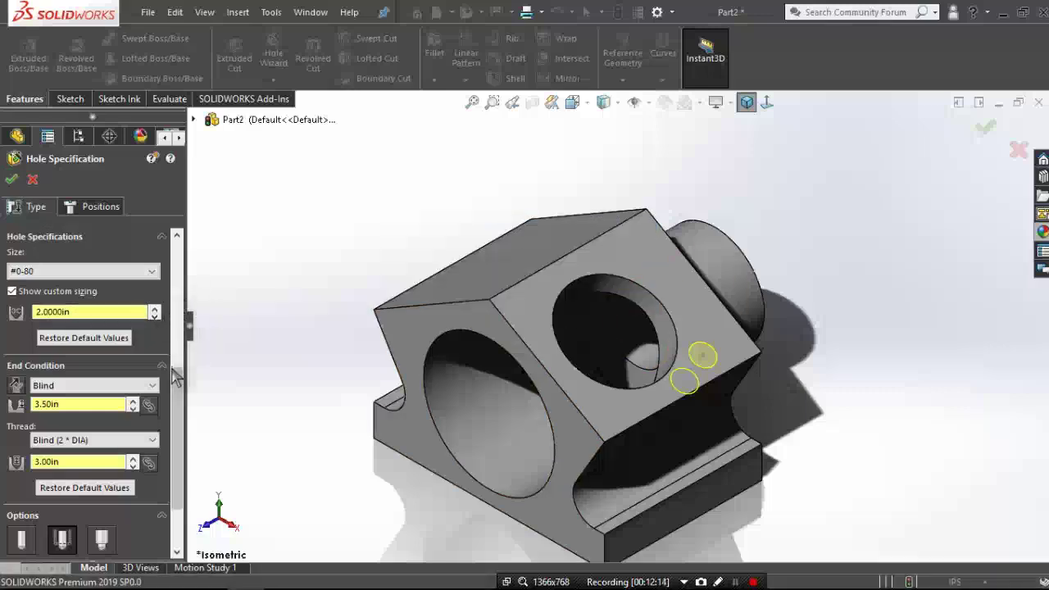
- Change the hole size to 2-4.5 with a 2 in custom size and create Tapped Hole1
mouse_move(176, 386)
left_mouse_down()
mouse_move(173, 456)
mouse_move(180, 407)
left_mouse_up()
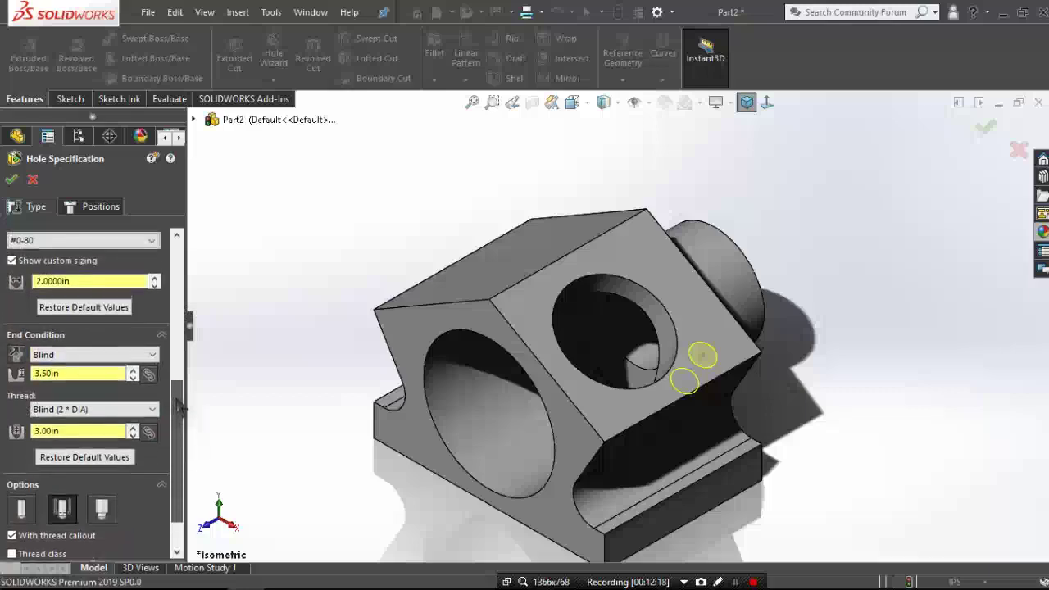
scroll(181, 401, "up", 1)
scroll(180, 401, "up", 2)
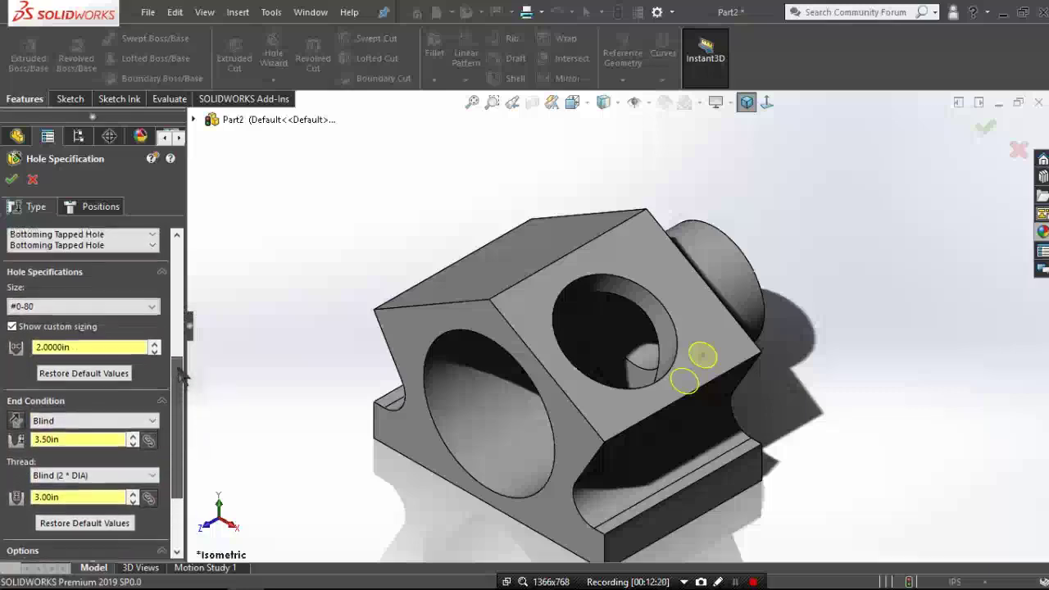
scroll(180, 401, "up", 1)
left_click(125, 363)
scroll(93, 496, "down", 6)
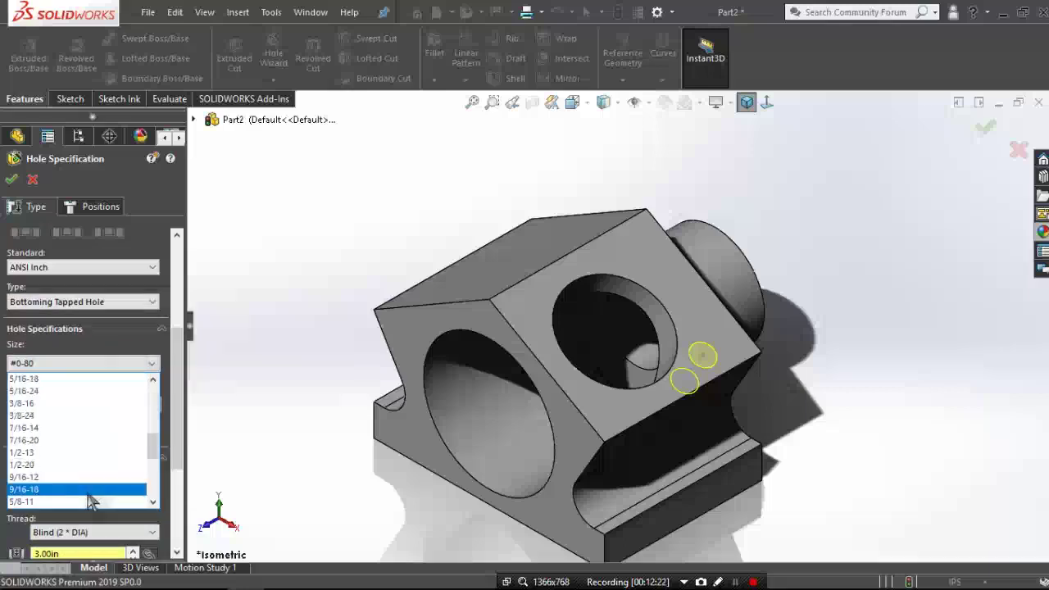
scroll(89, 499, "down", 3)
scroll(88, 502, "down", 3)
left_click(87, 501)
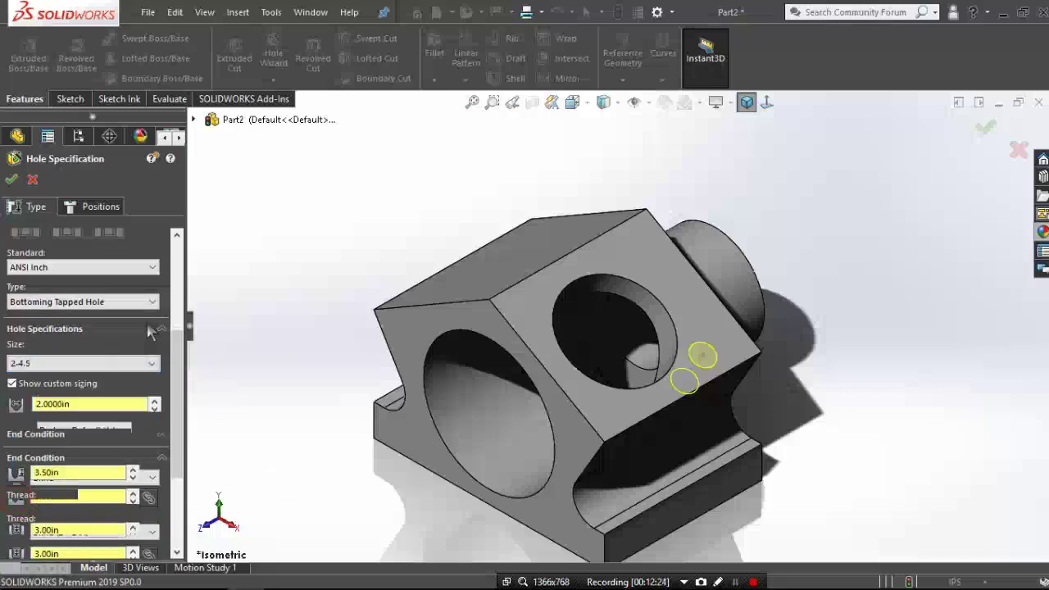
double_click(86, 404)
type("2")
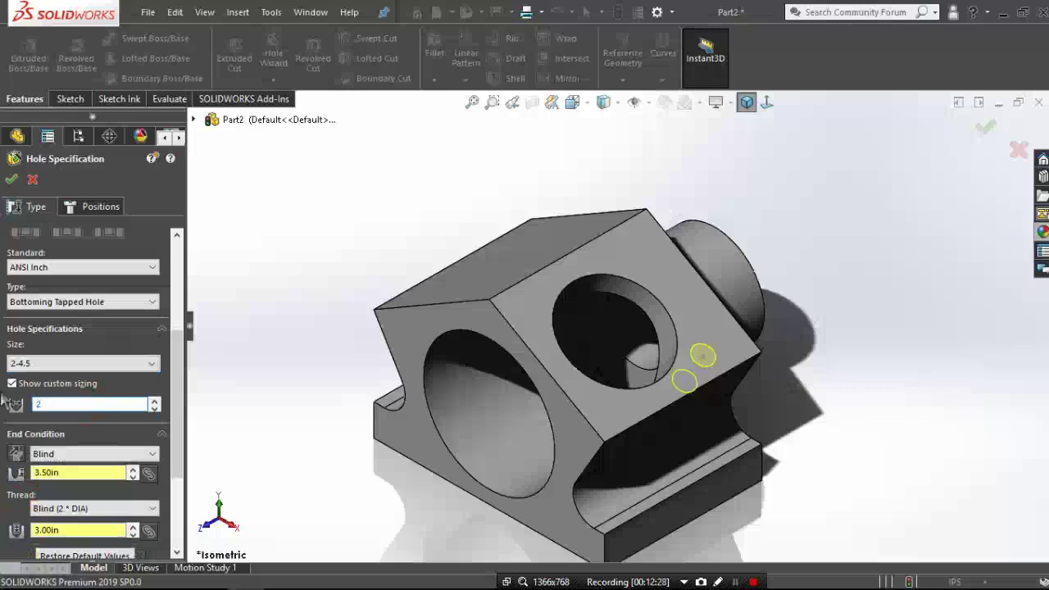
key("Return")
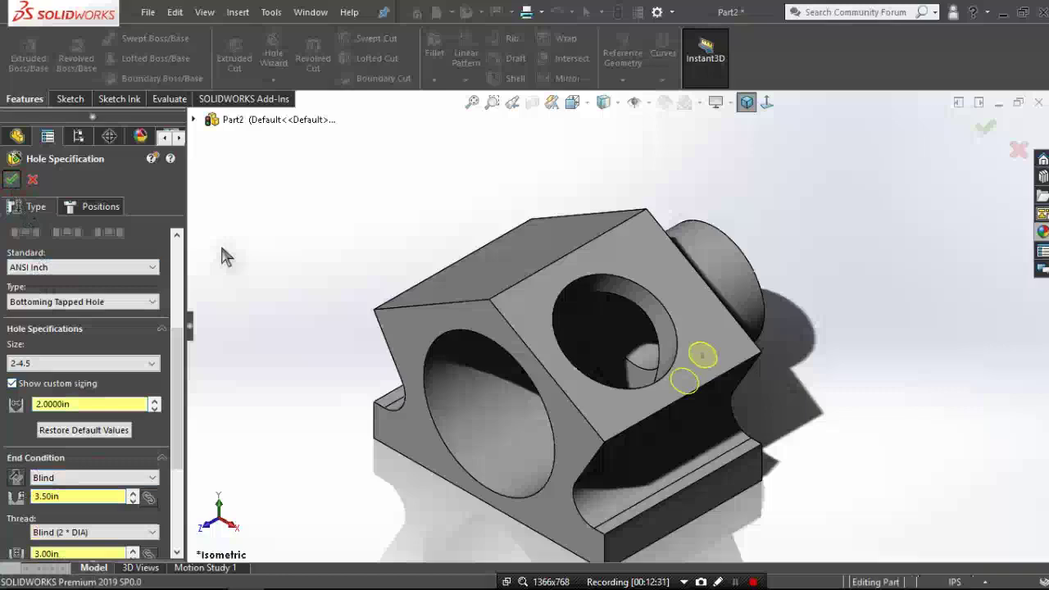
key("Return")
- Hide Sketch6 and its 4.50 dimensions, then start a Linear Pattern
scroll(740, 330, "down", 2)
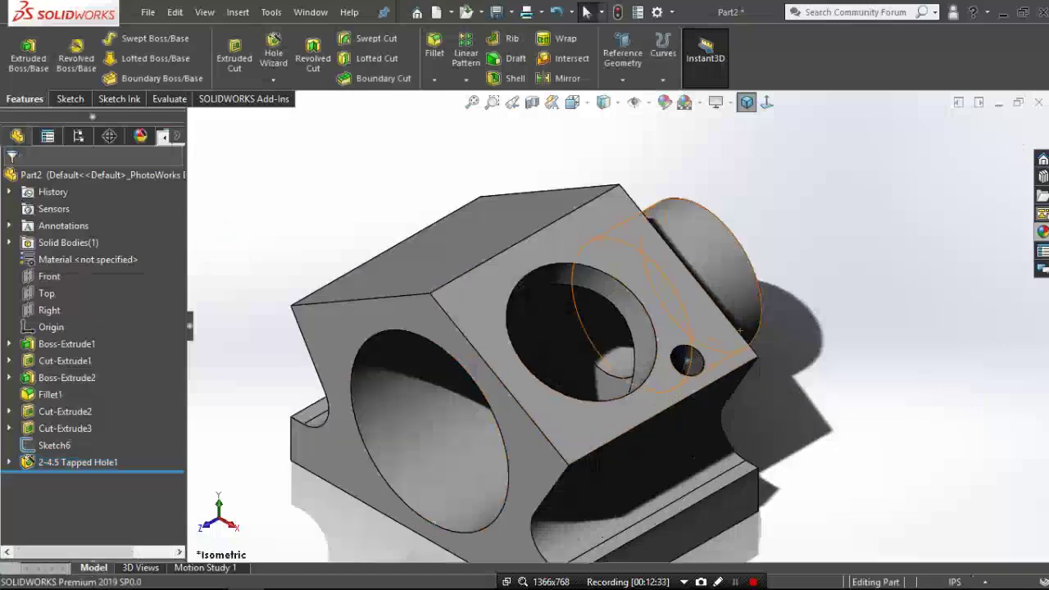
scroll(740, 330, "down", 1)
left_click(56, 445)
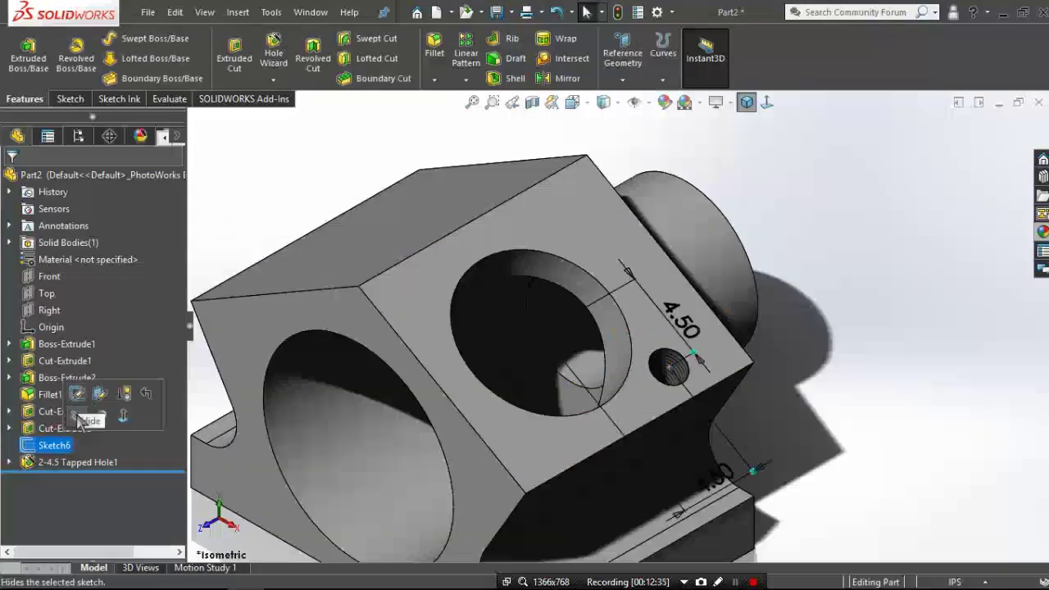
left_click(79, 421)
left_click(339, 152)
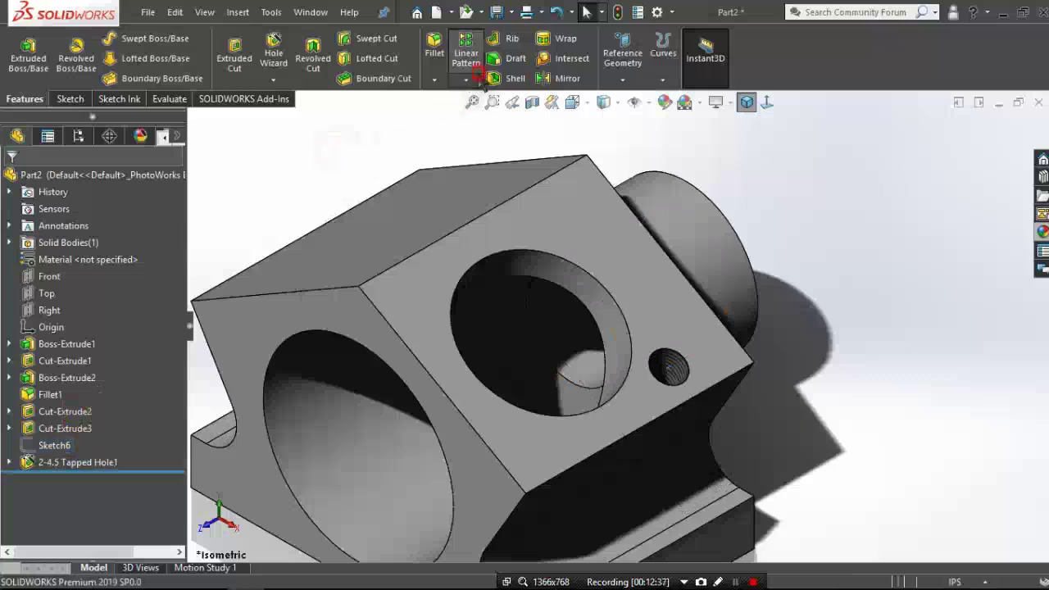
left_click(466, 56)
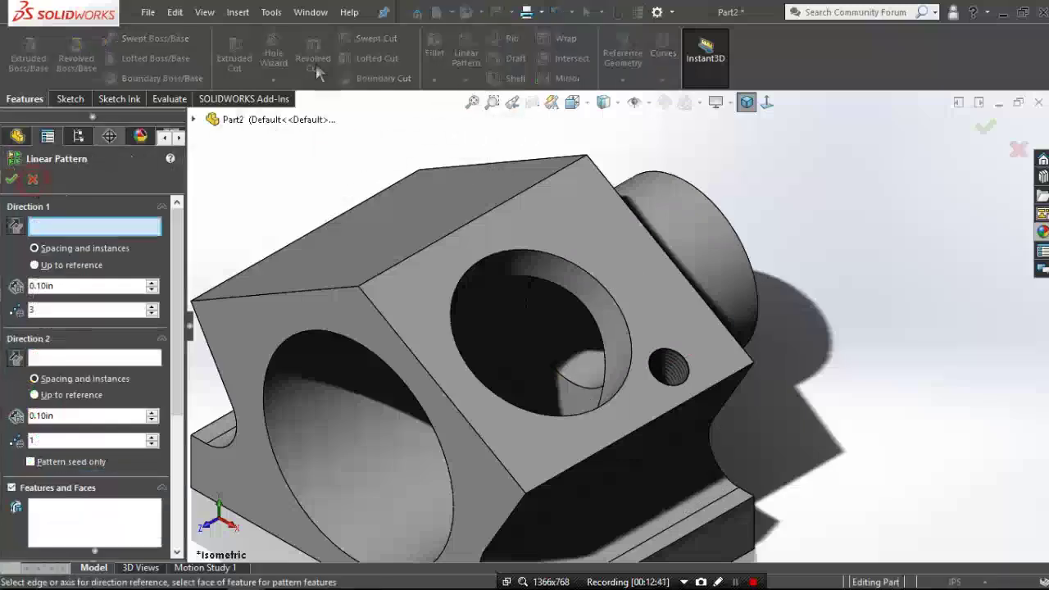
- Circular-pattern Tapped Hole1 around the large bore face, four instances over 360°
left_click(465, 79)
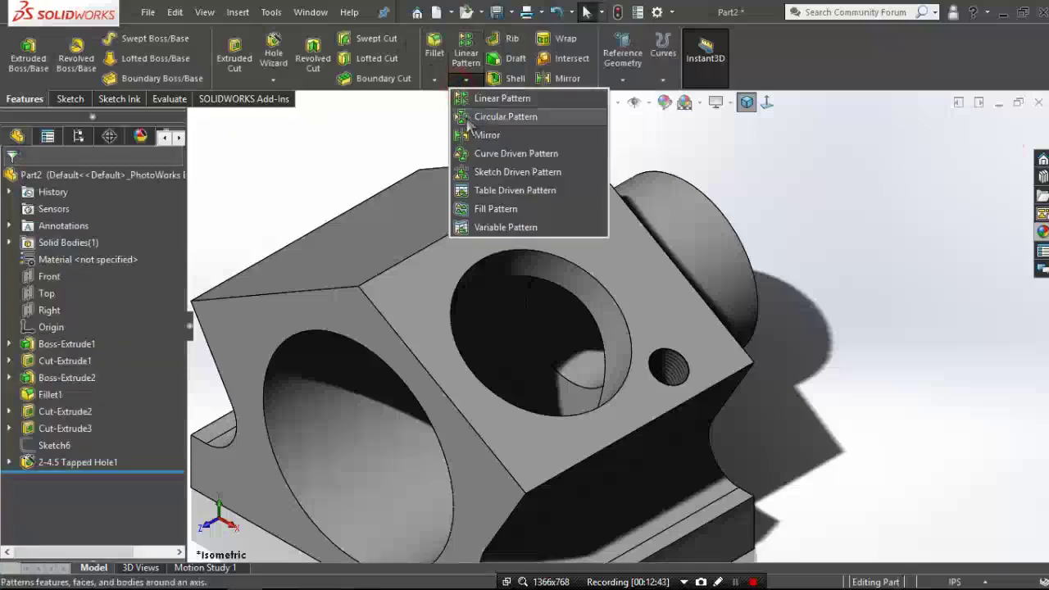
left_click(491, 117)
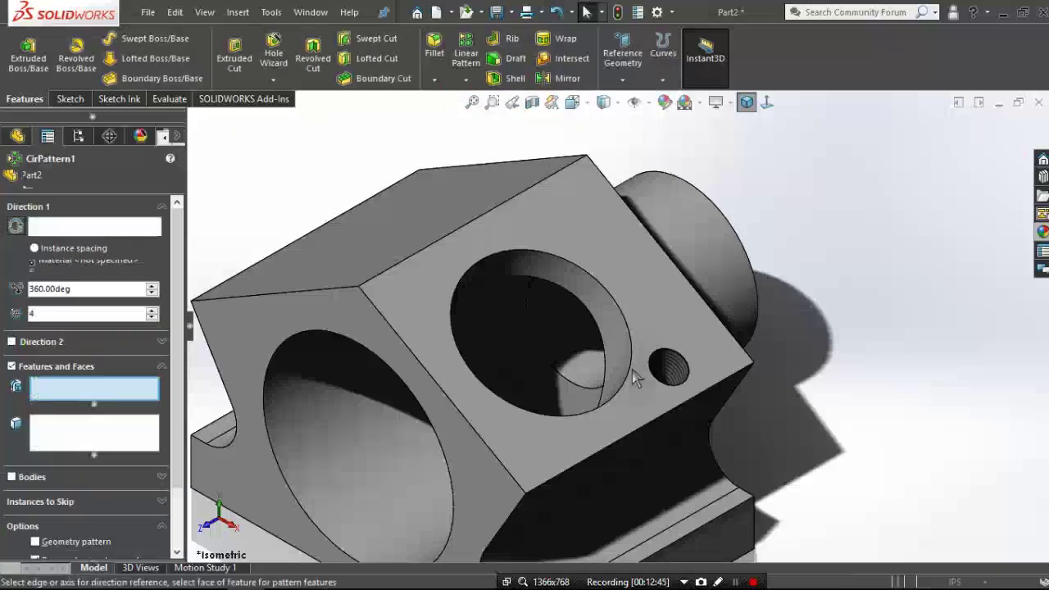
scroll(648, 373, "down", 2)
scroll(655, 369, "down", 2)
left_click(683, 361)
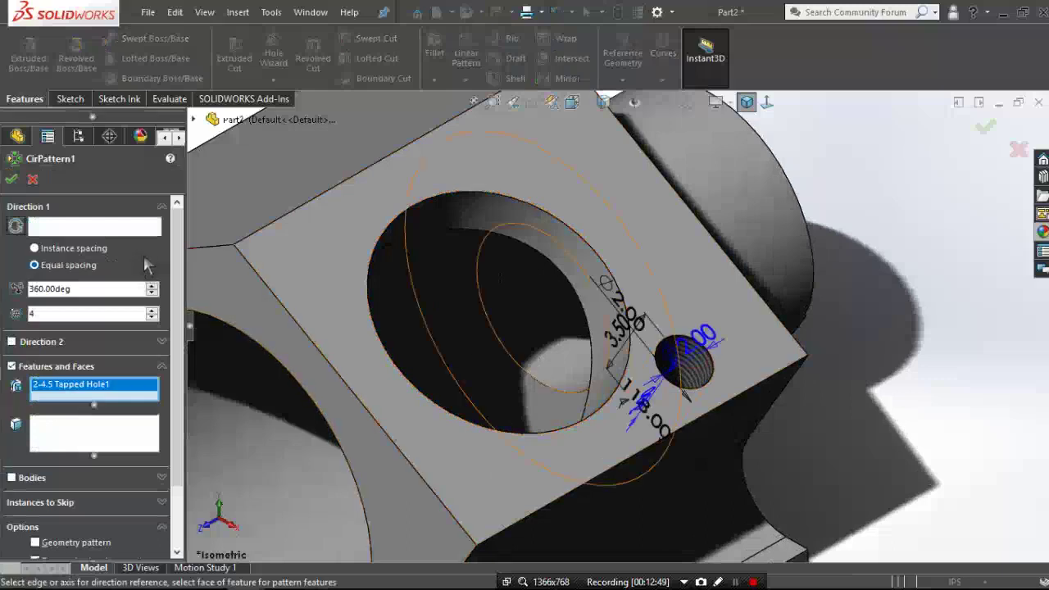
left_click(138, 231)
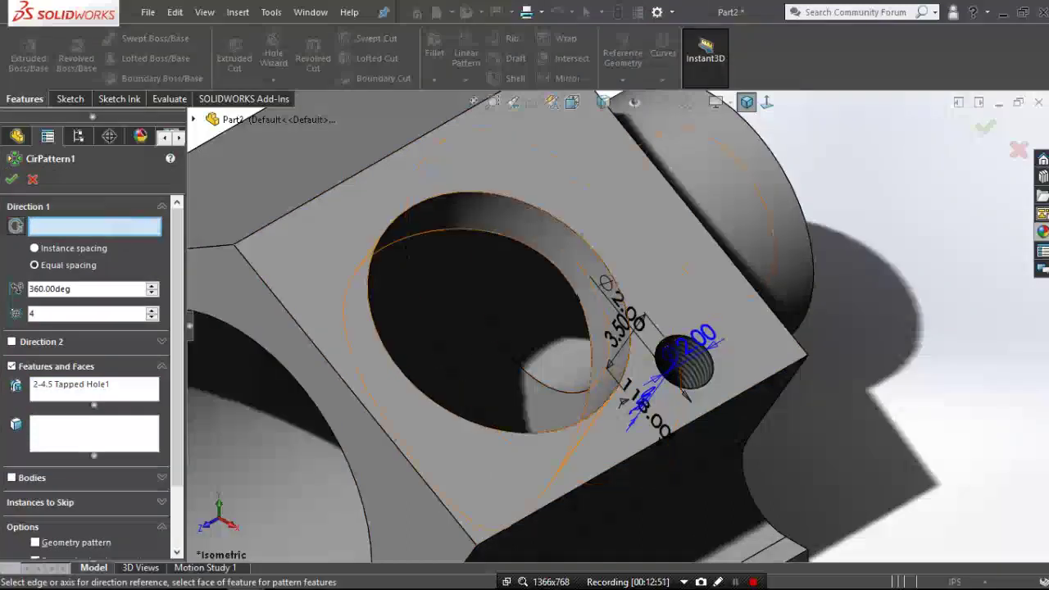
left_click(482, 219)
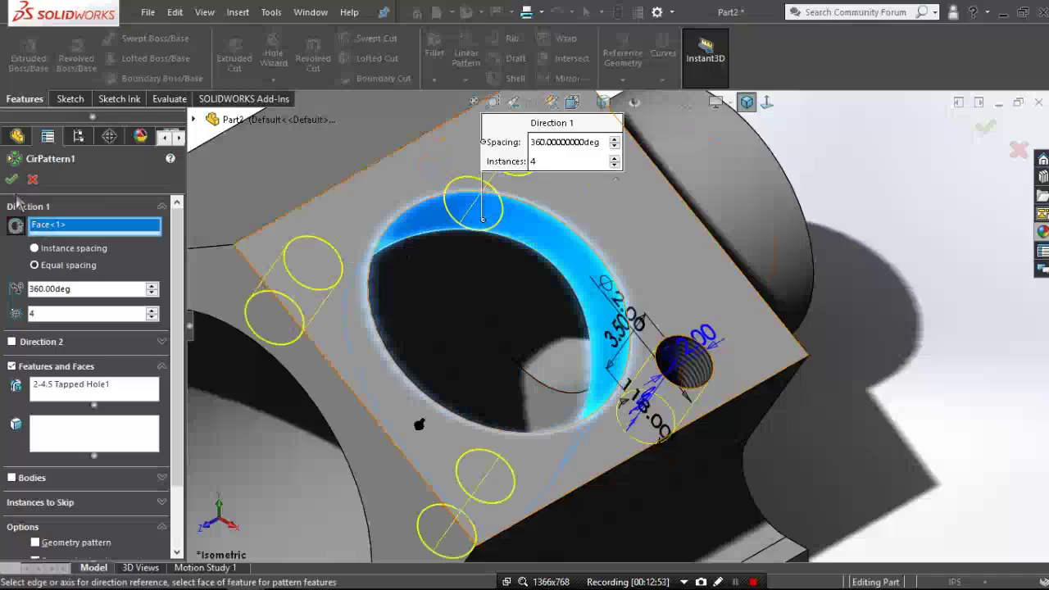
key("Return")
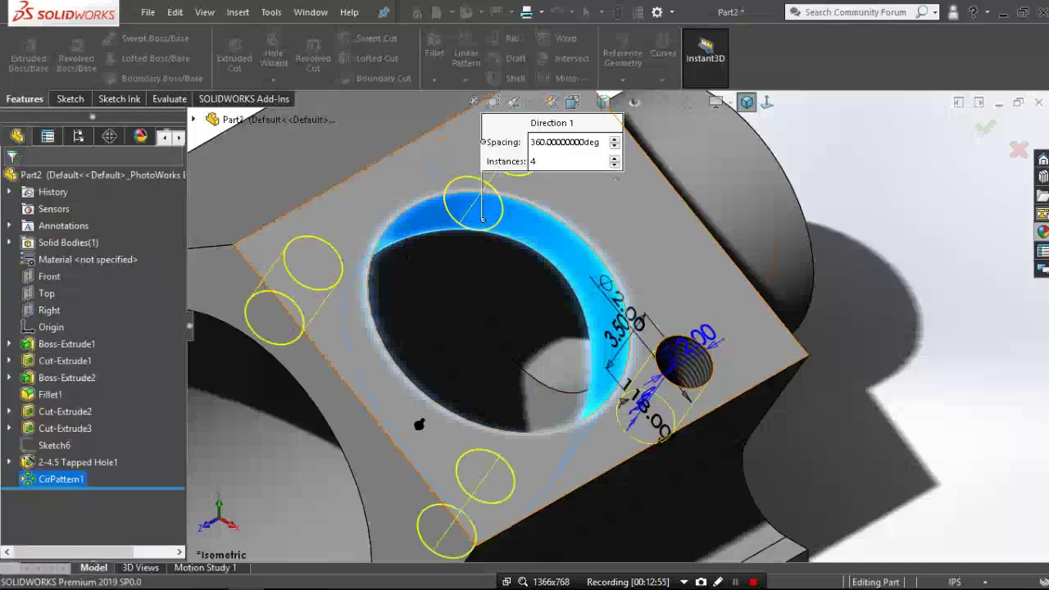
key("f")
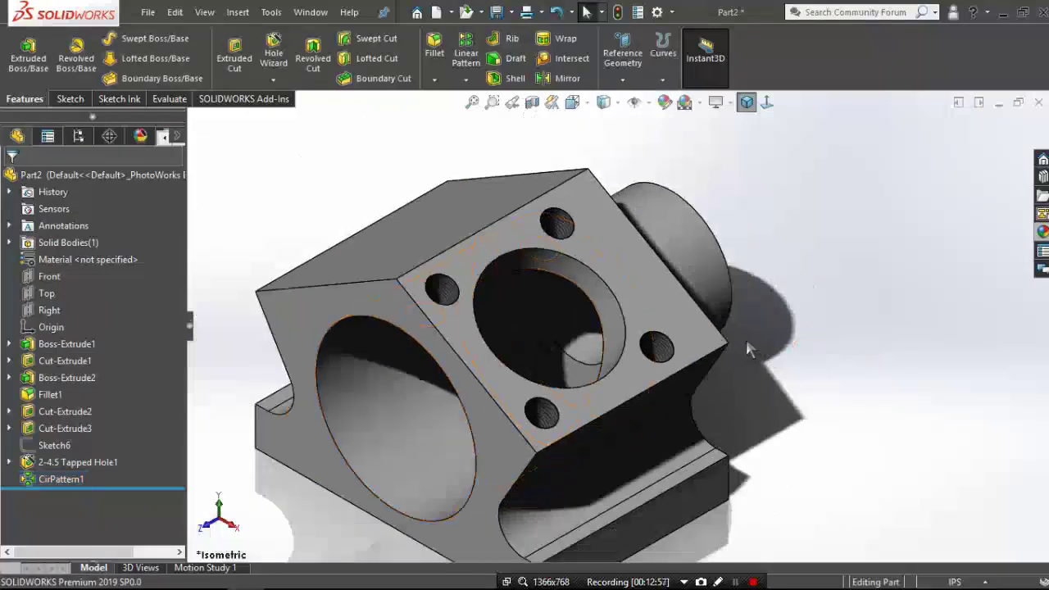
- Orbit the part to face its side and select that side face
middle_click_drag(745, 339, 623, 352)
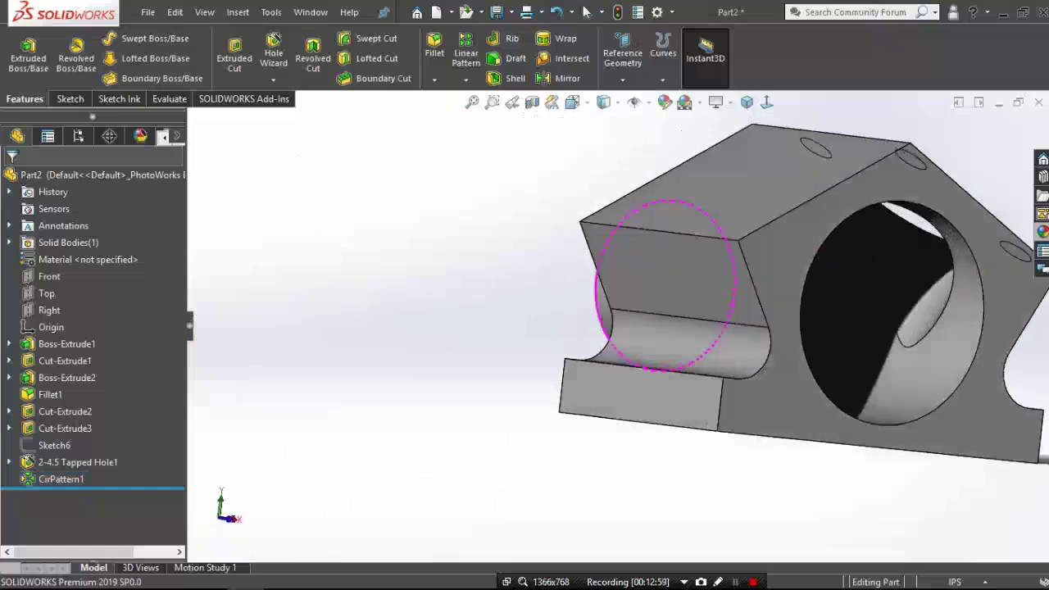
mouse_move(665, 285)
middle_mouse_down()
mouse_move(503, 308)
mouse_move(625, 345)
mouse_move(613, 339)
mouse_move(647, 286)
mouse_move(524, 258)
middle_mouse_up()
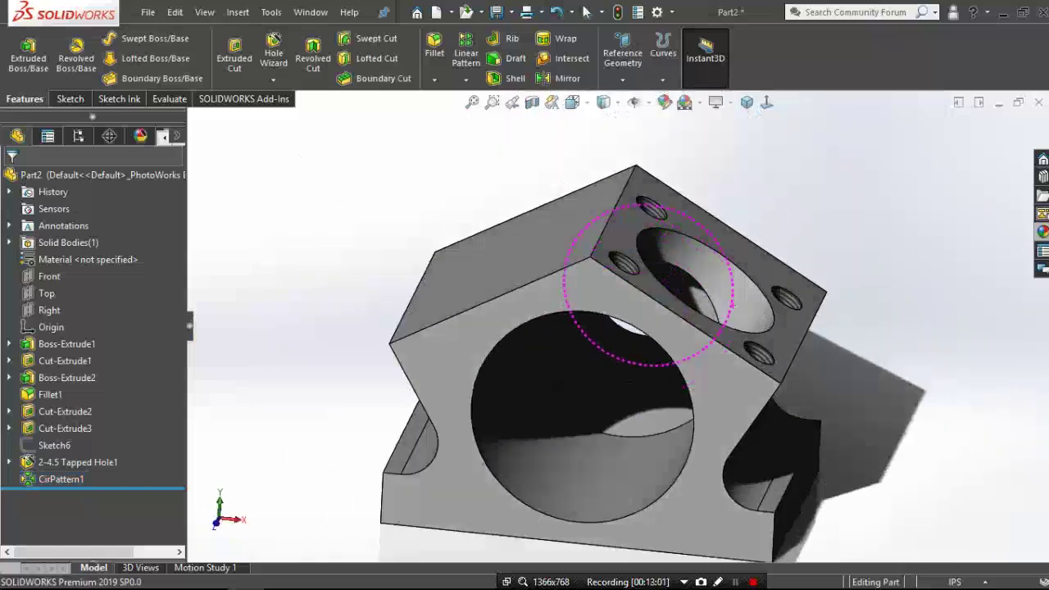
left_click(521, 256)
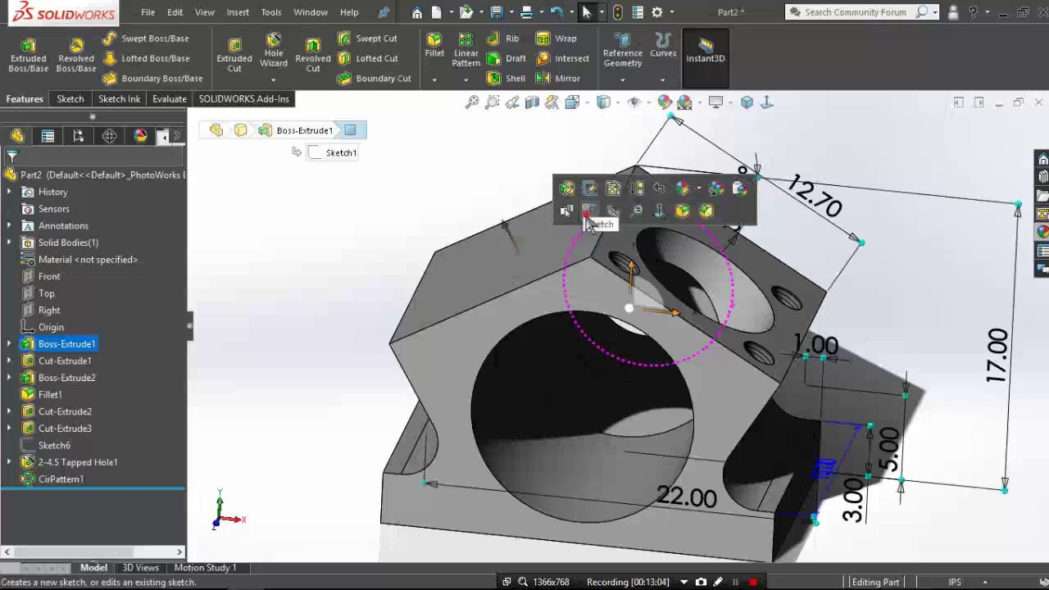
- Start a sketch on the side face and draw a circle on it
left_click(566, 210)
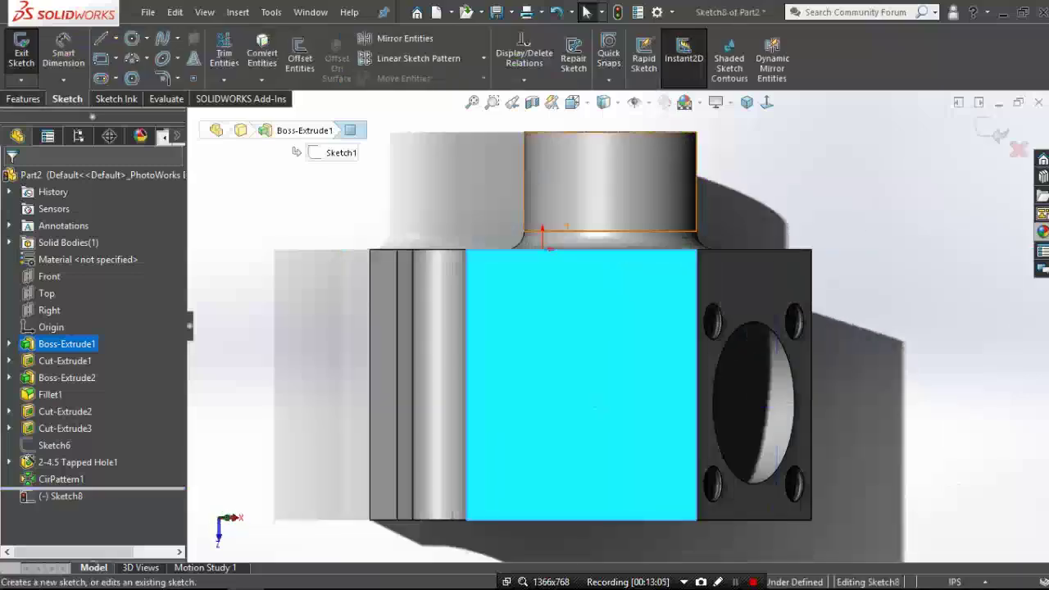
left_click(132, 38)
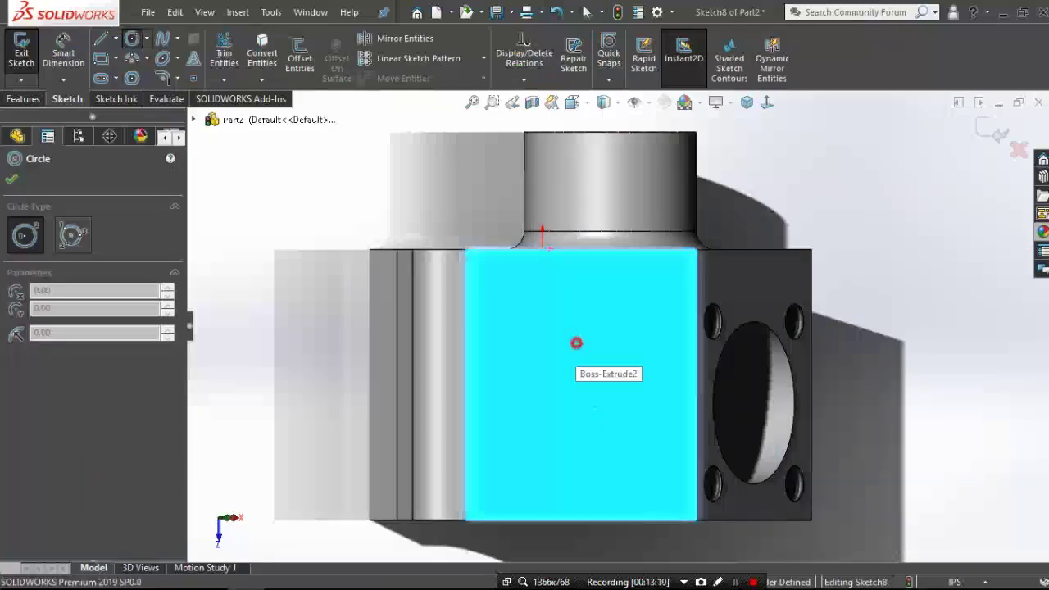
left_click(577, 341)
left_click(620, 298)
key("Escape")
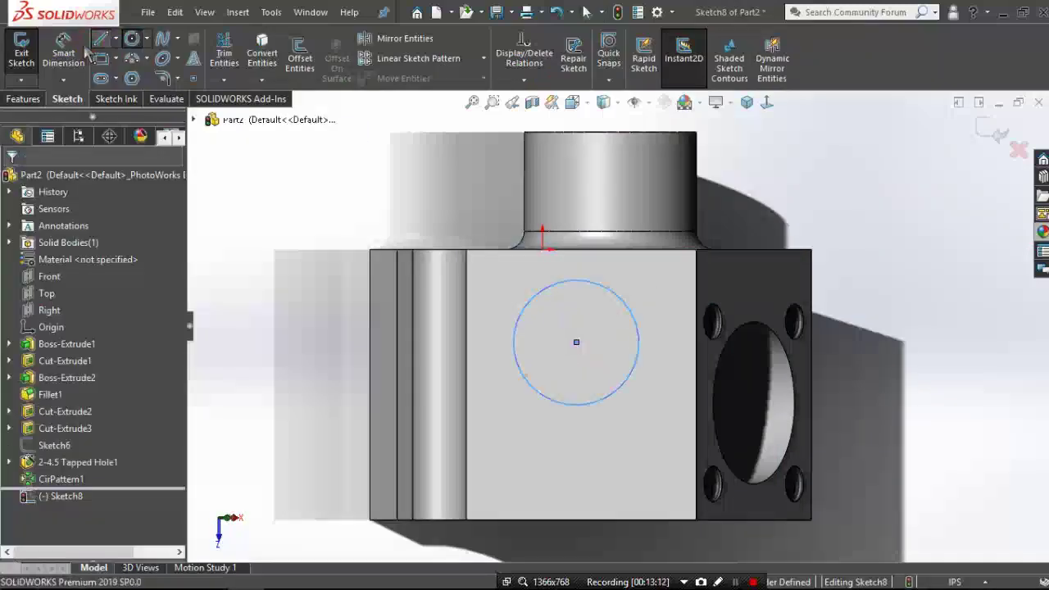
left_click(98, 40)
key("Escape")
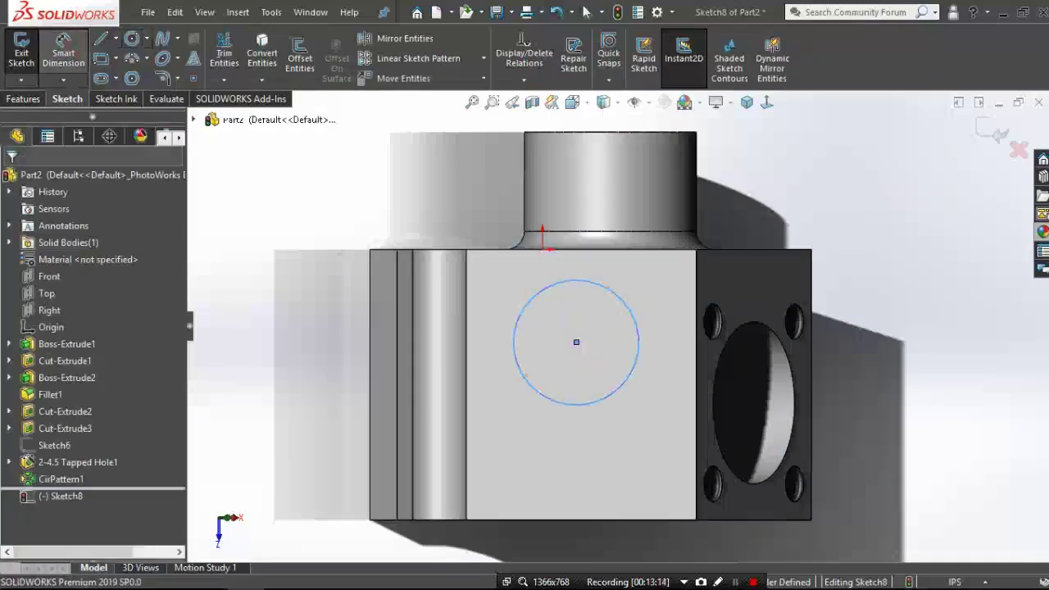
- Locate the circle centre 6.50 from the top edge and 6.50 horizontally
left_click(576, 341)
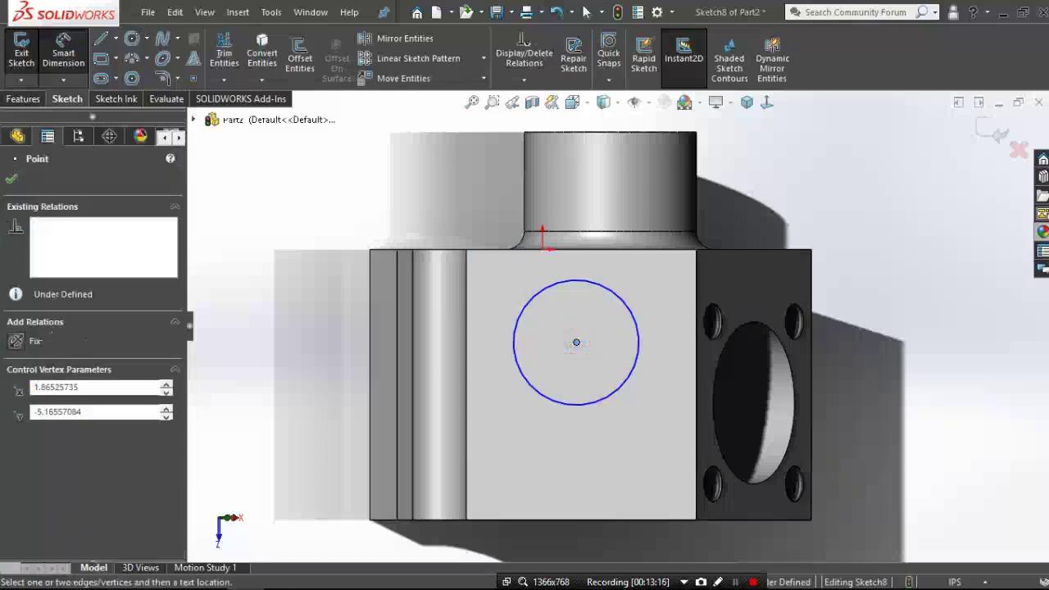
left_click(593, 250)
left_click(868, 278)
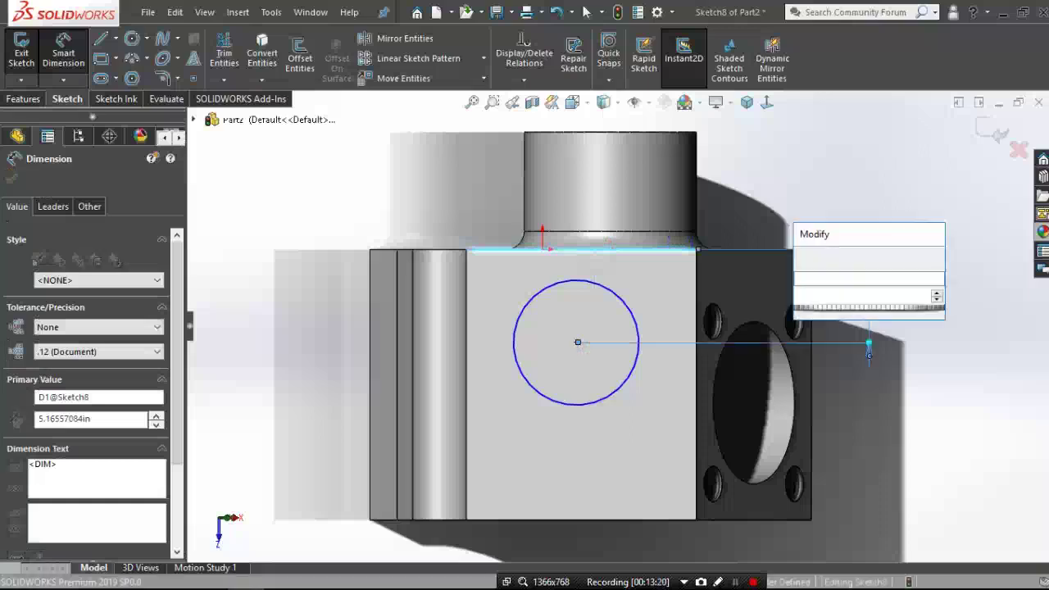
type("6.5")
key("Return")
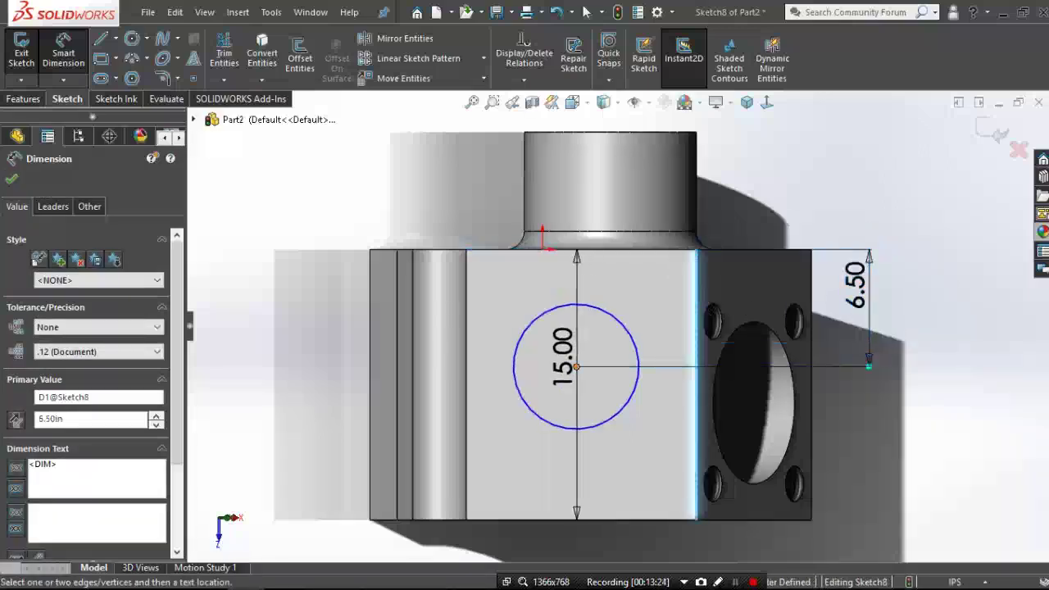
left_click(575, 366)
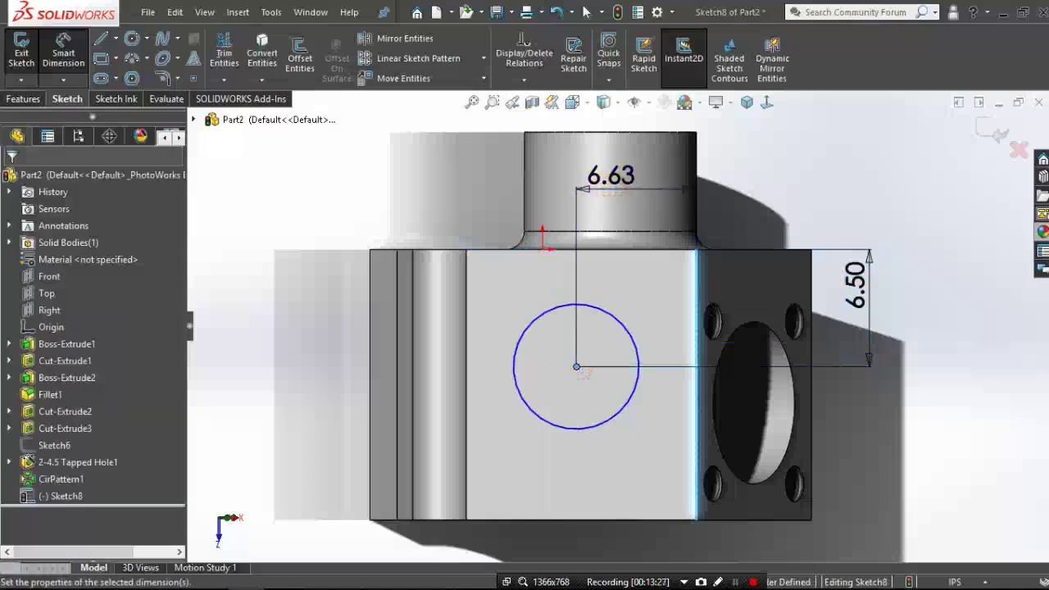
left_click(544, 176)
type("6.5")
key("Return")
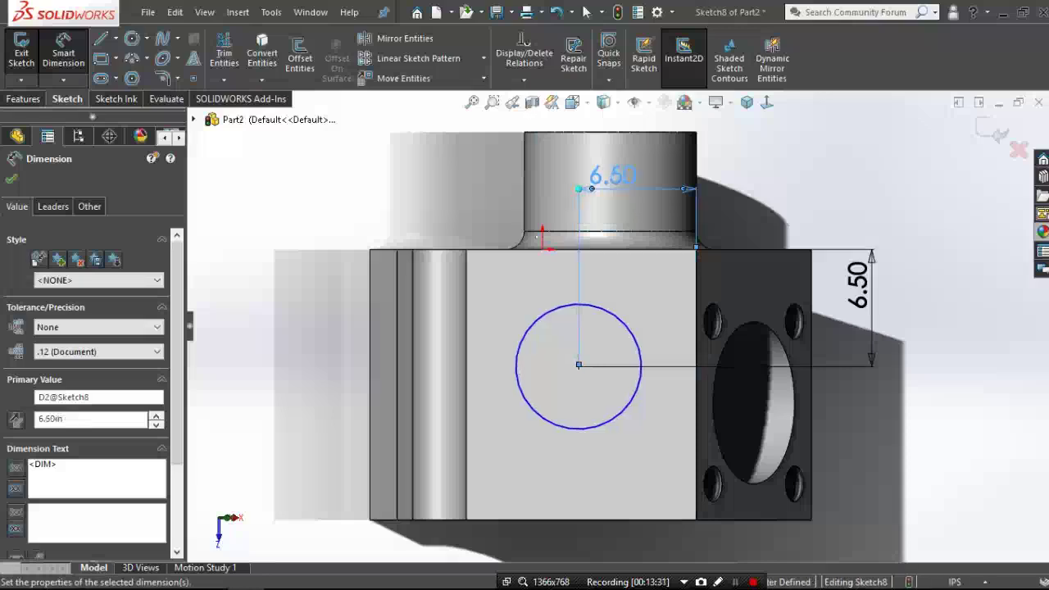
- Set the circle diameter to 9 and finish dimensioning
left_click(622, 321)
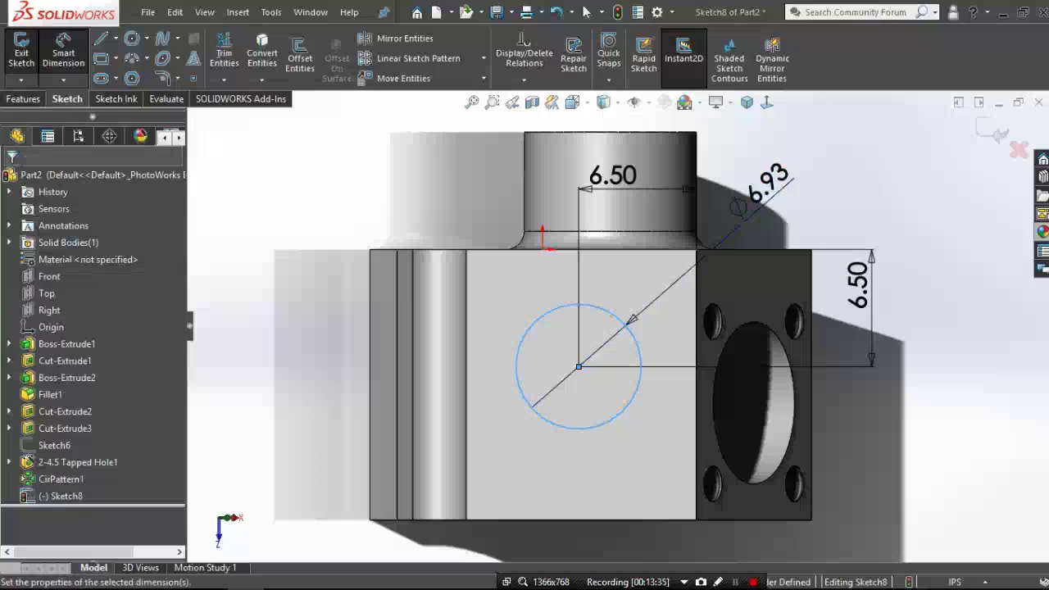
left_click(737, 207)
type("9")
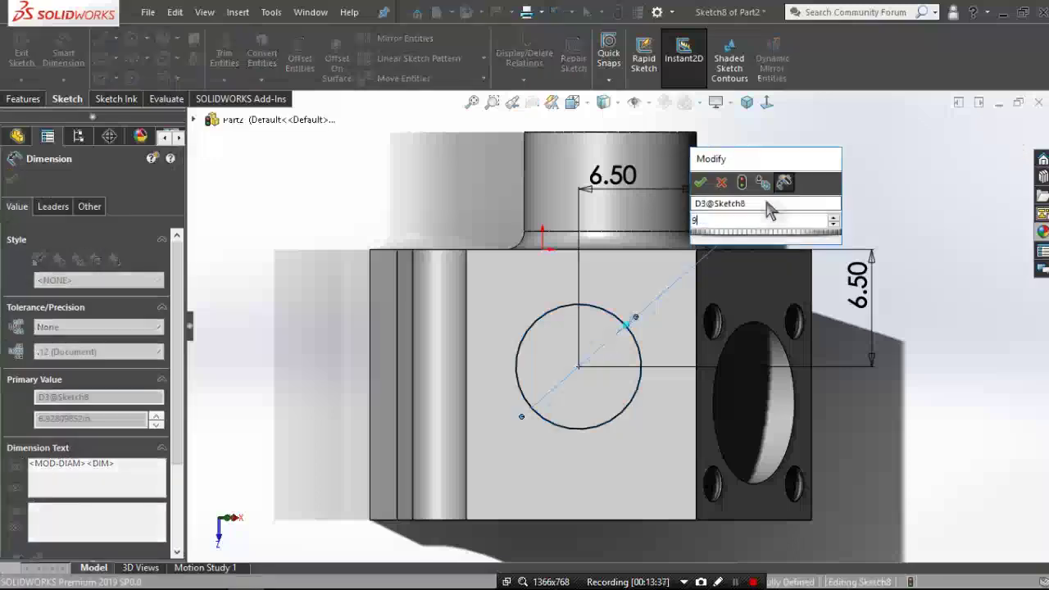
key("Return")
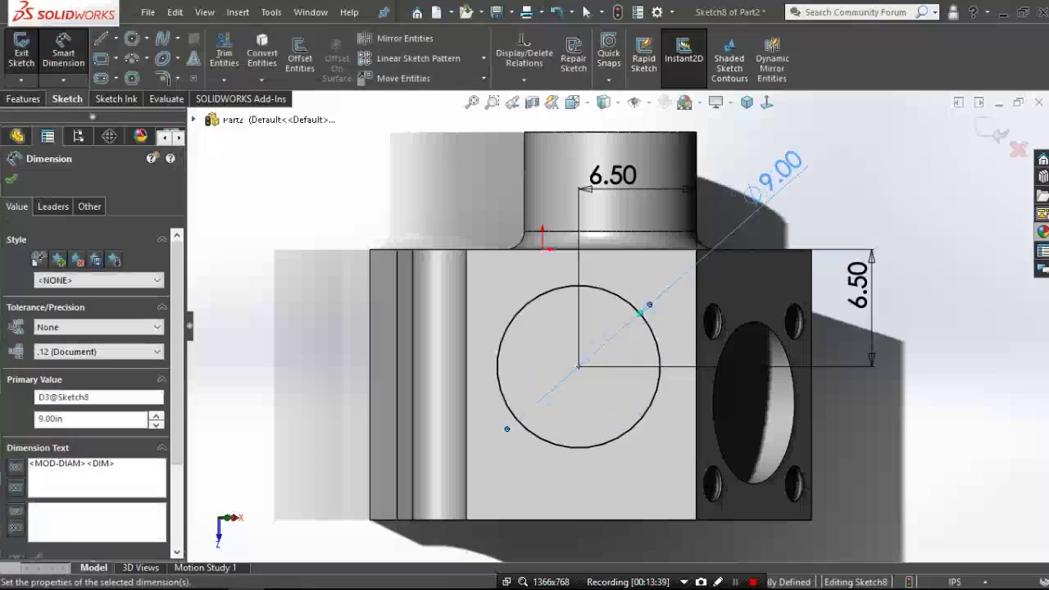
left_click(14, 177)
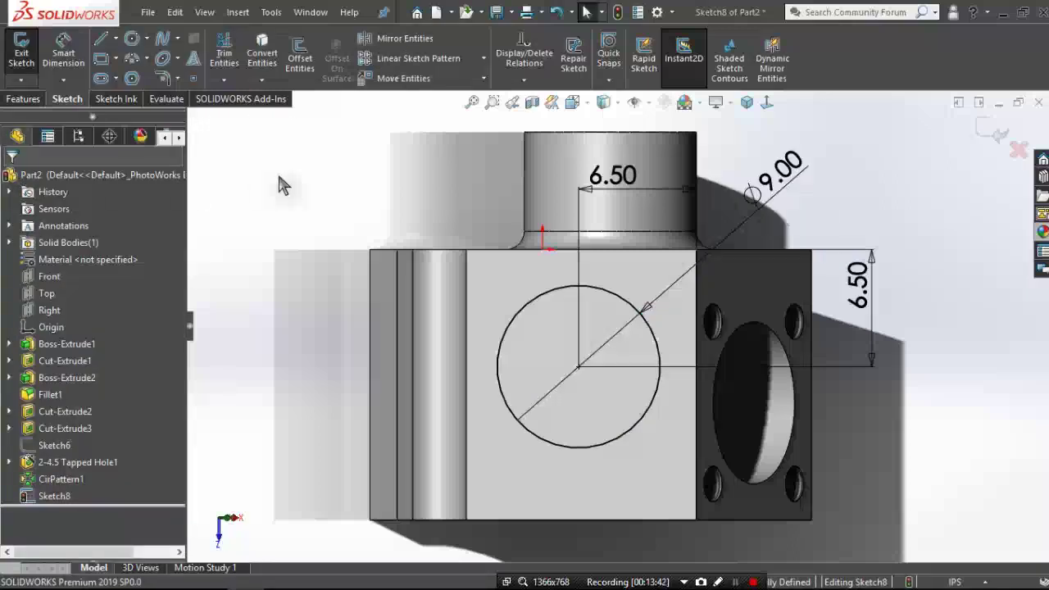
left_click(7, 102)
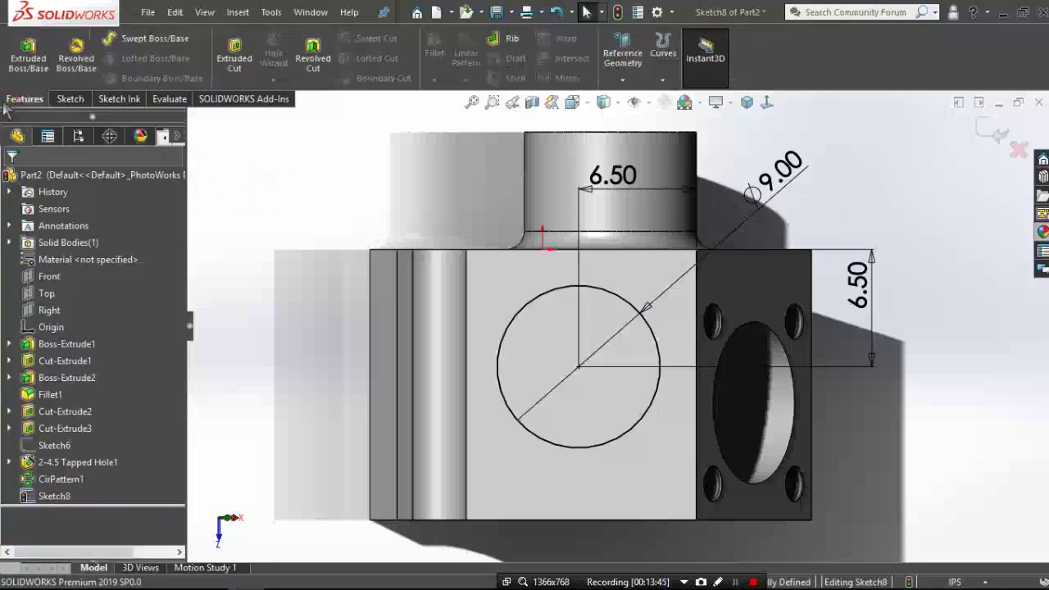
- Add a sketch point and dimension it 4.50 horizontally from the circle centre
left_click(65, 100)
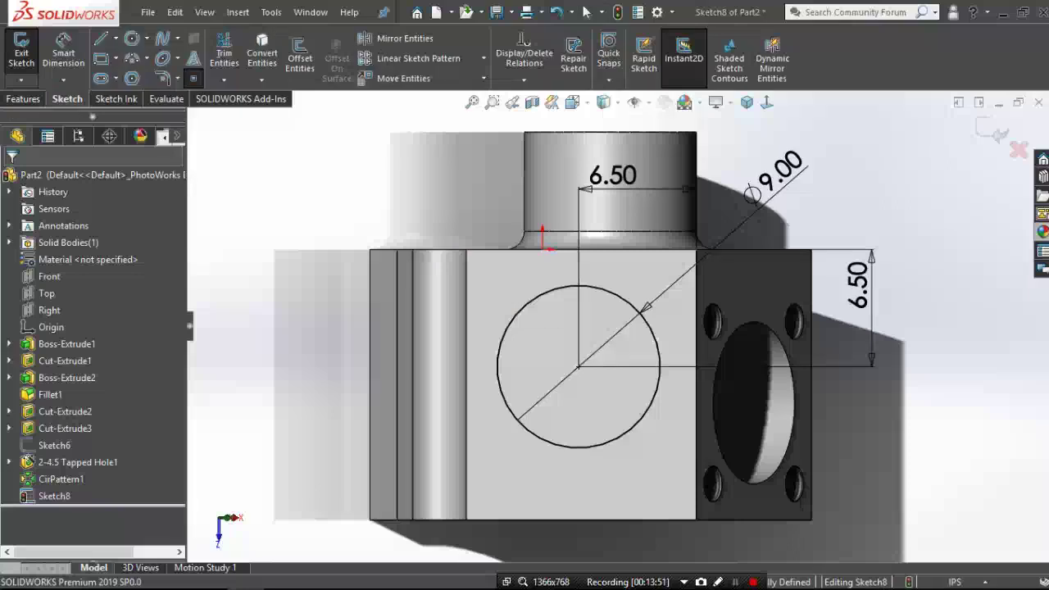
left_click(495, 288)
key("Escape")
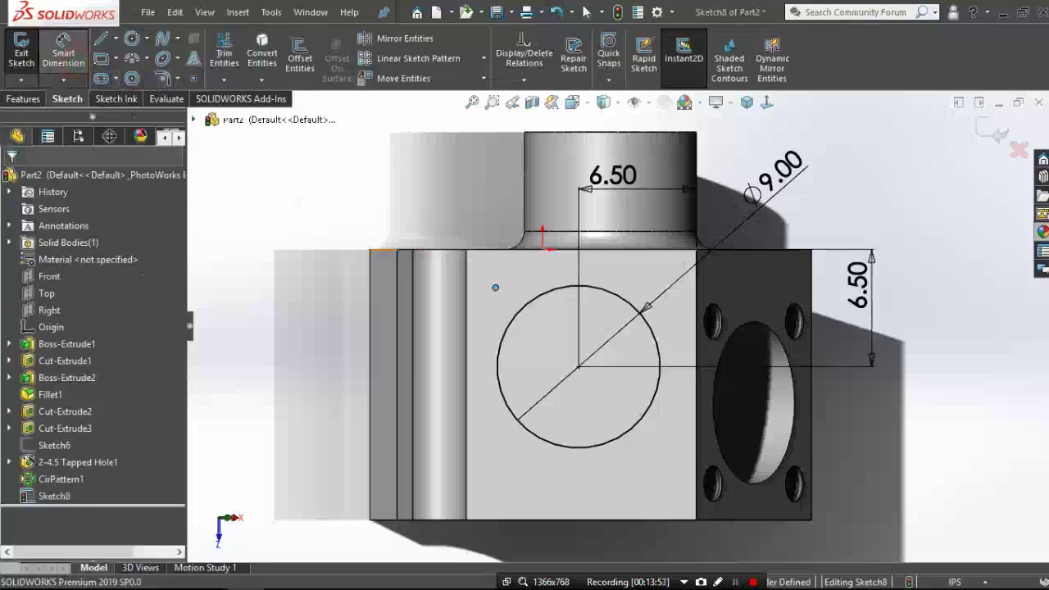
left_click(495, 287)
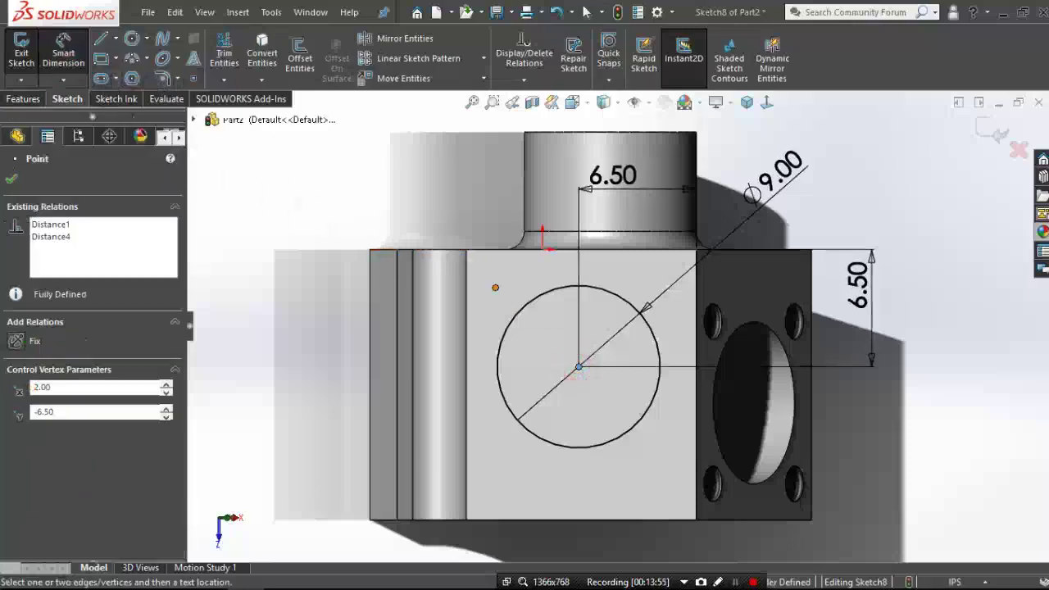
left_click(578, 367)
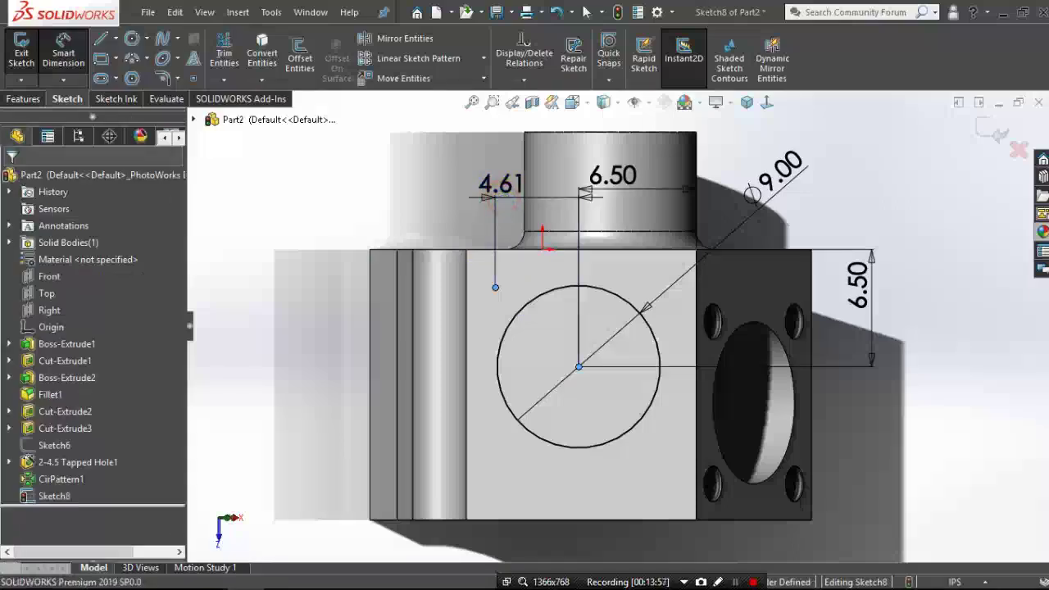
left_click(500, 199)
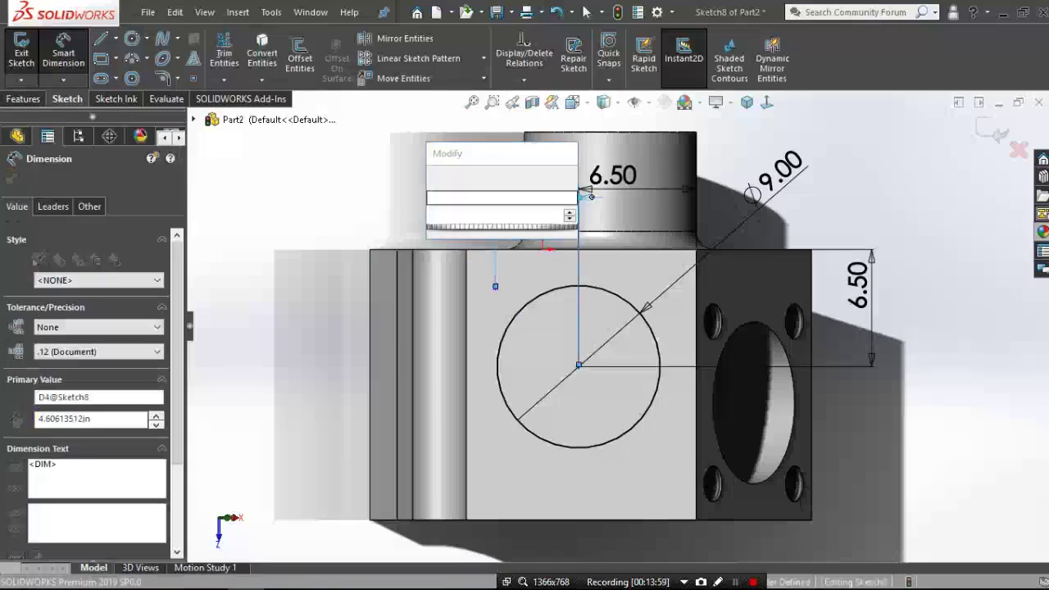
type("4.5")
key("Return")
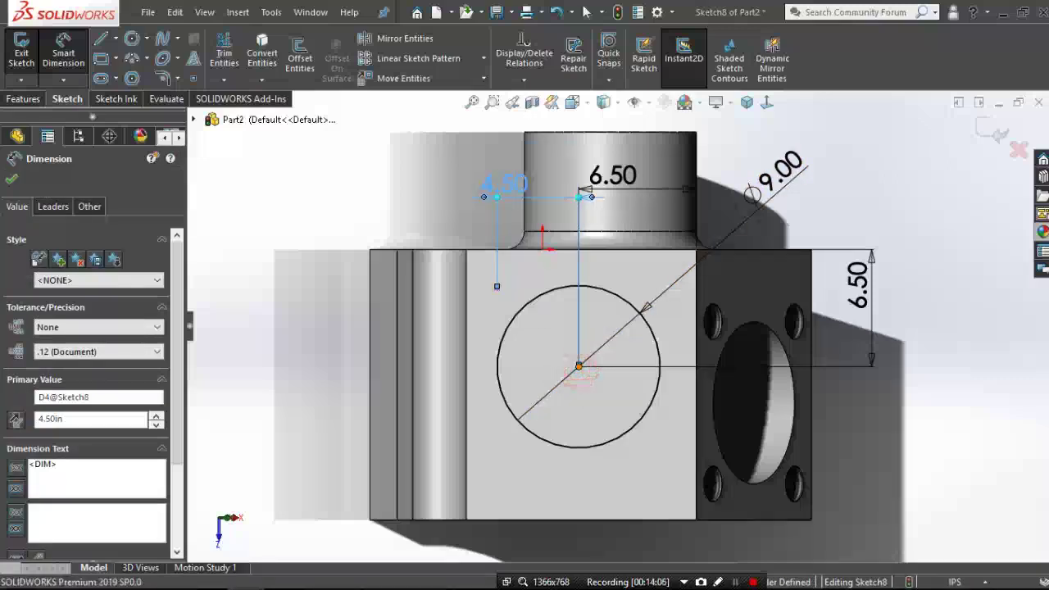
- Dimension the sketch point 4.50 vertically from the circle centre
left_click(577, 367)
left_click(496, 287)
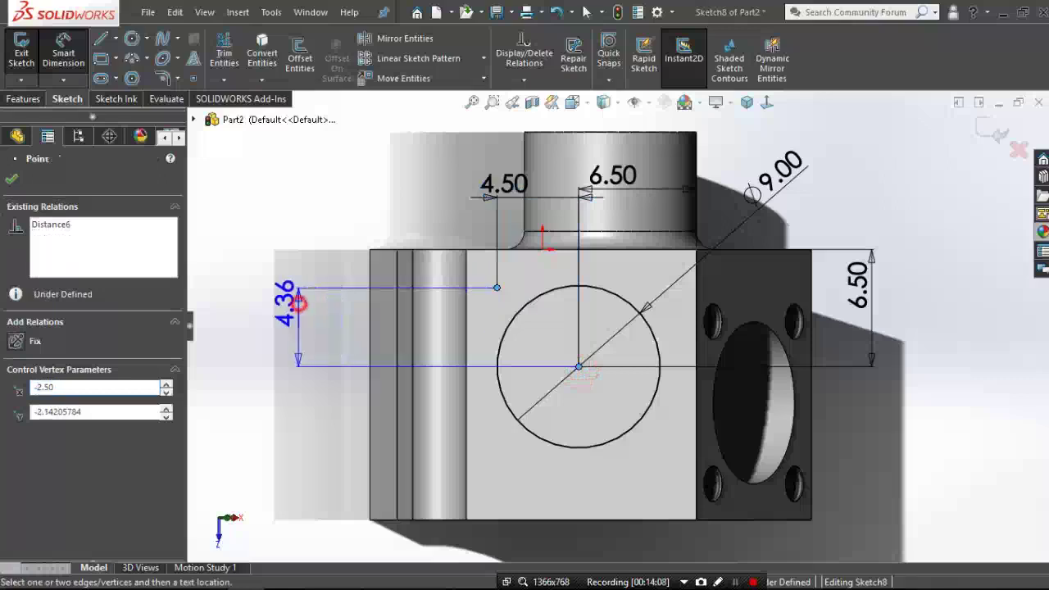
left_click(295, 300)
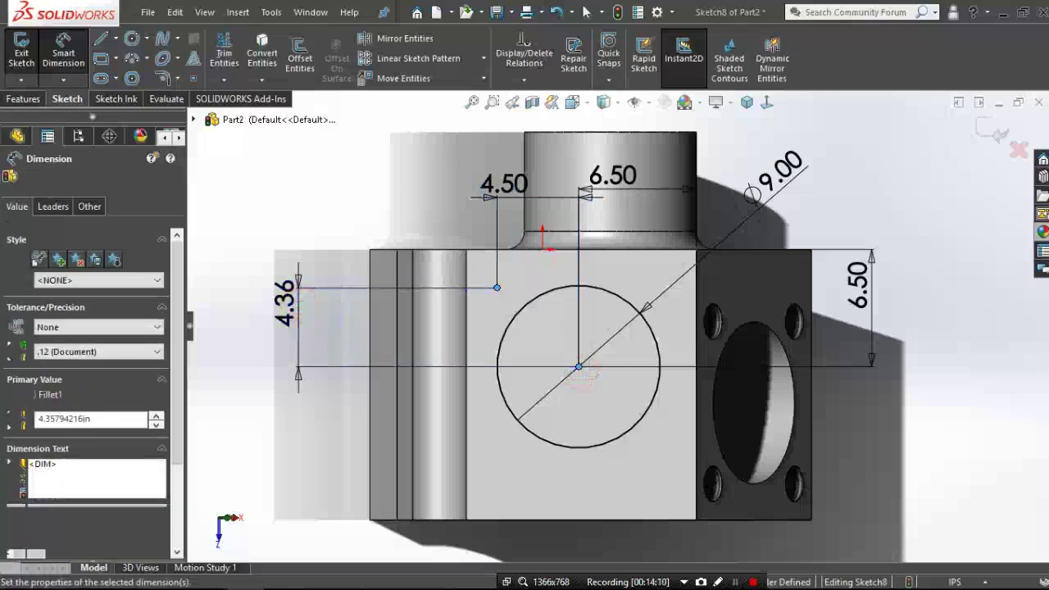
type("4.5")
key("Return")
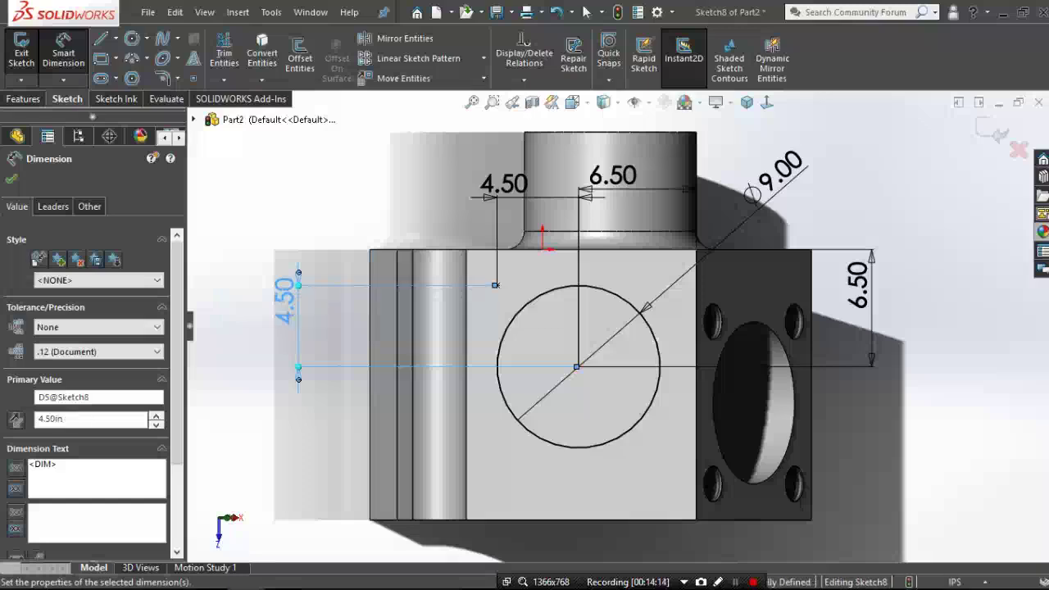
left_click(486, 59)
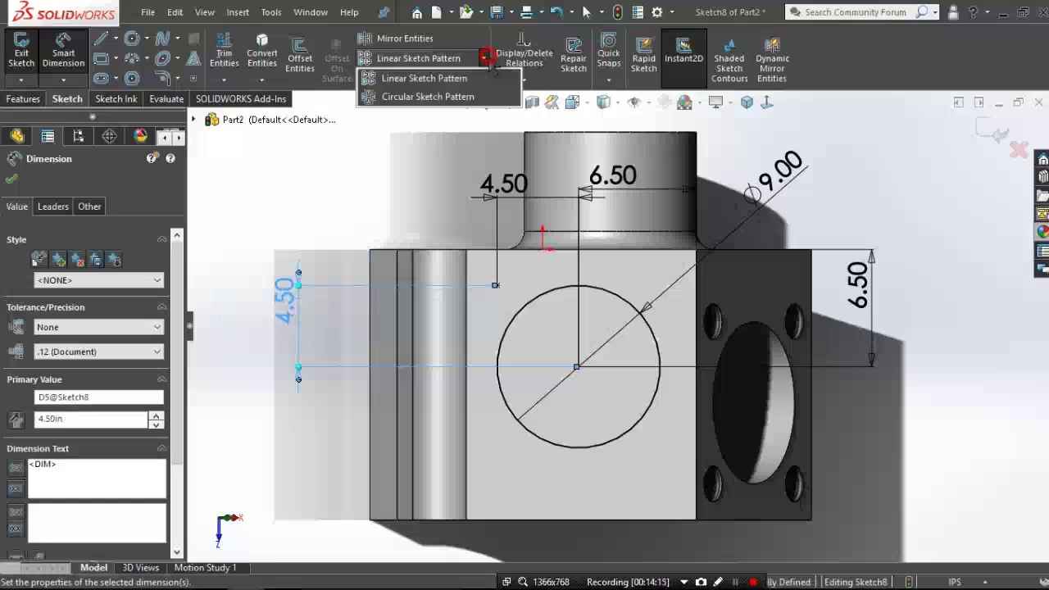
- Circular-pattern the sketch point into 4 instances around the circle centre
left_click(463, 97)
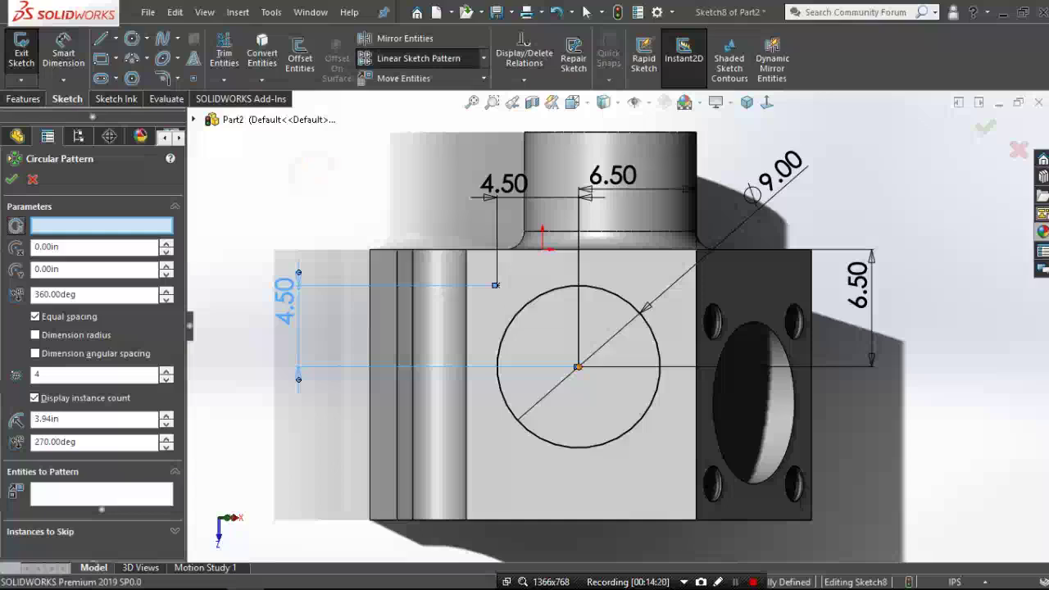
left_click(67, 230)
left_click(500, 326)
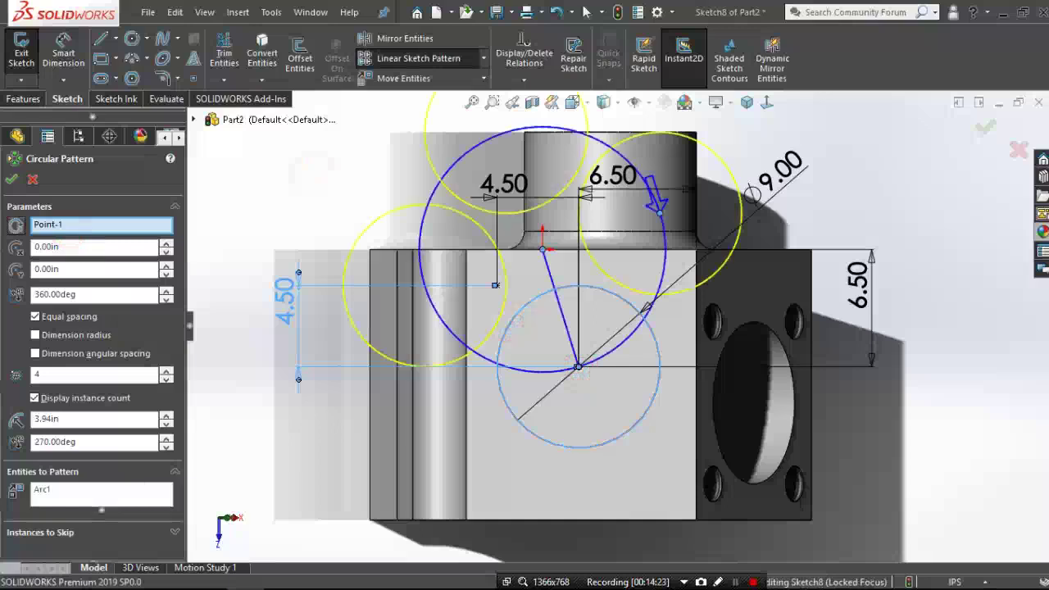
left_click(542, 250)
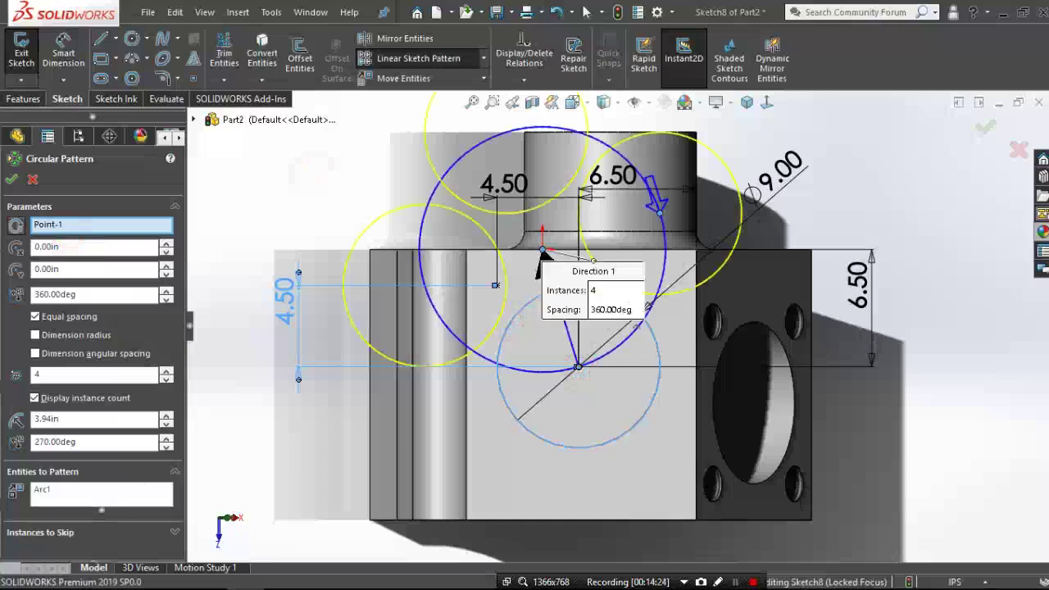
left_click(129, 502)
left_click(498, 284)
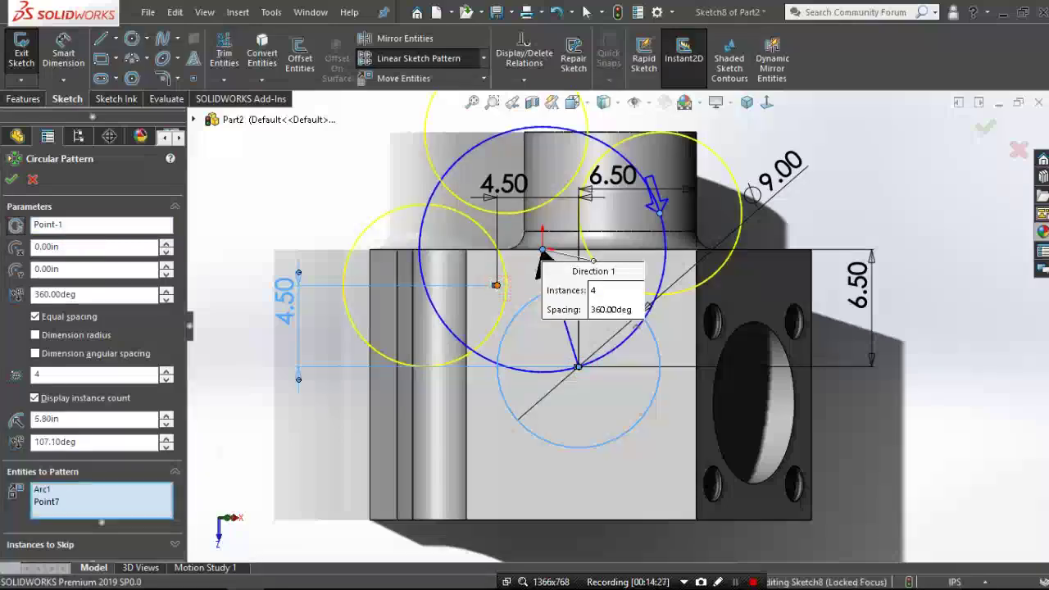
left_click(76, 226)
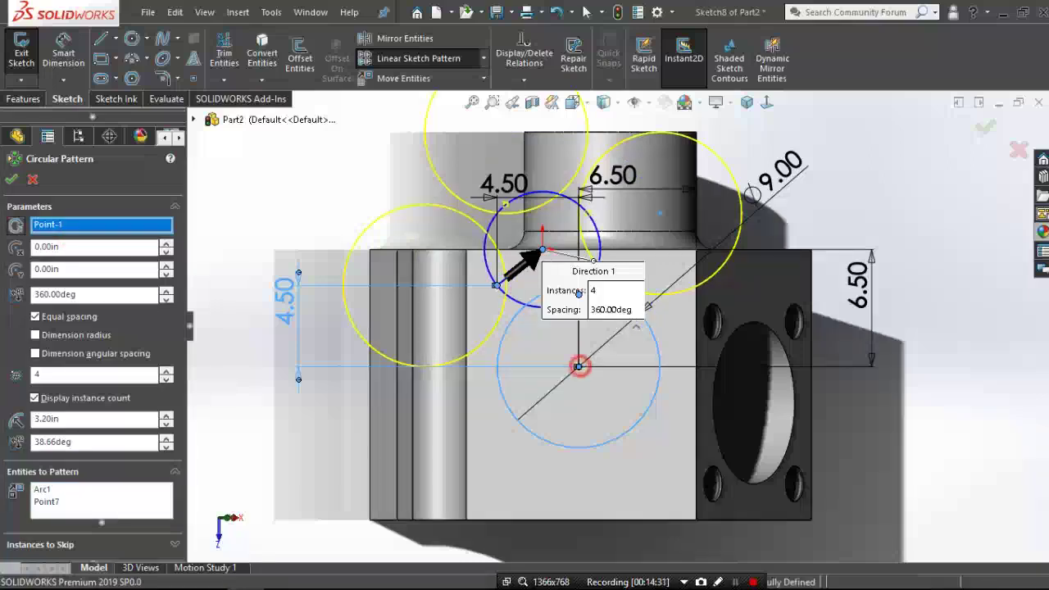
left_click(578, 366)
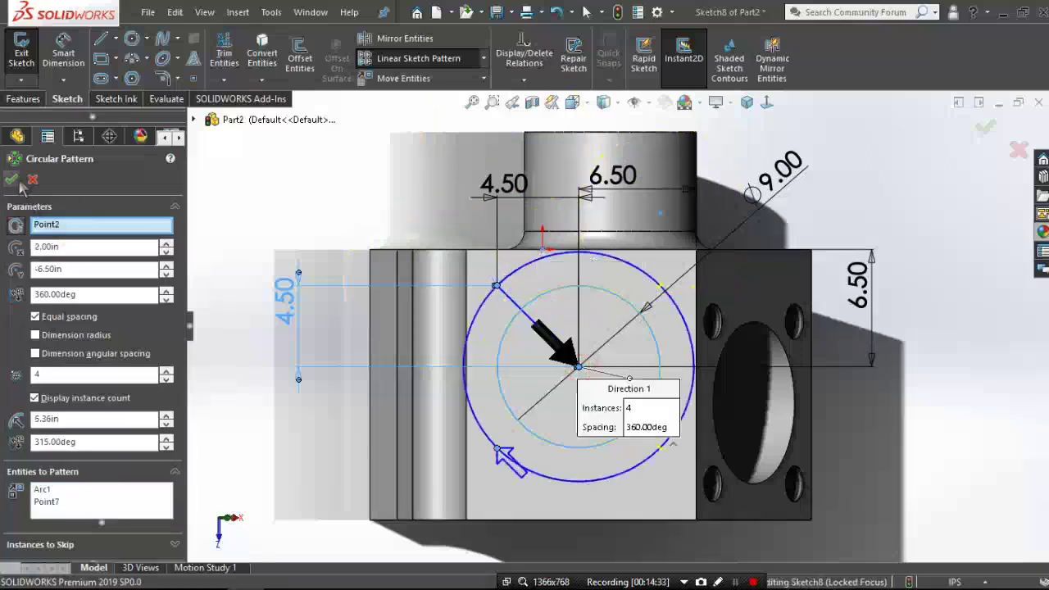
key("Return")
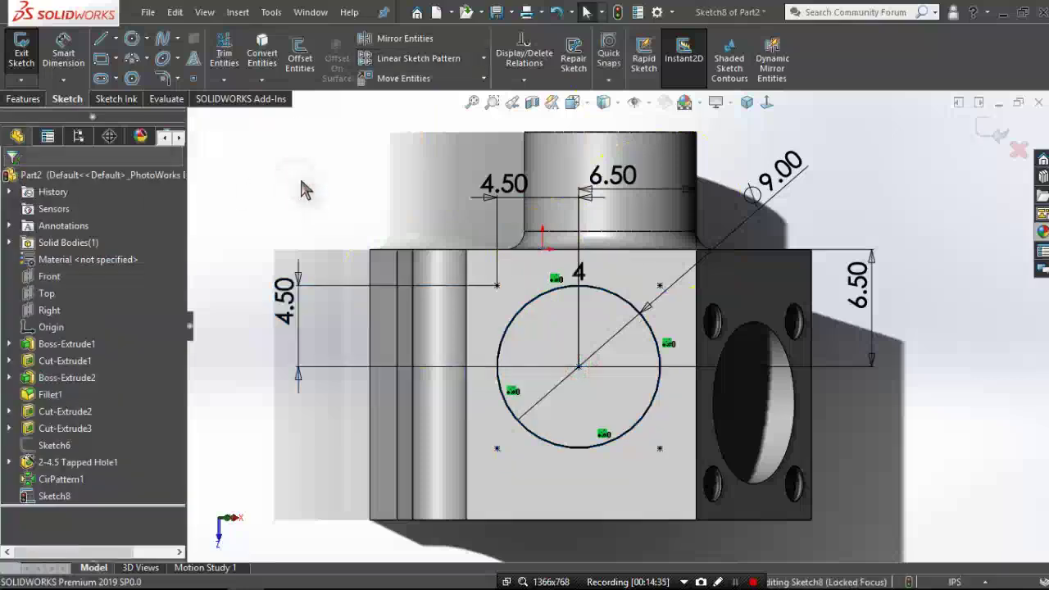
left_click(23, 98)
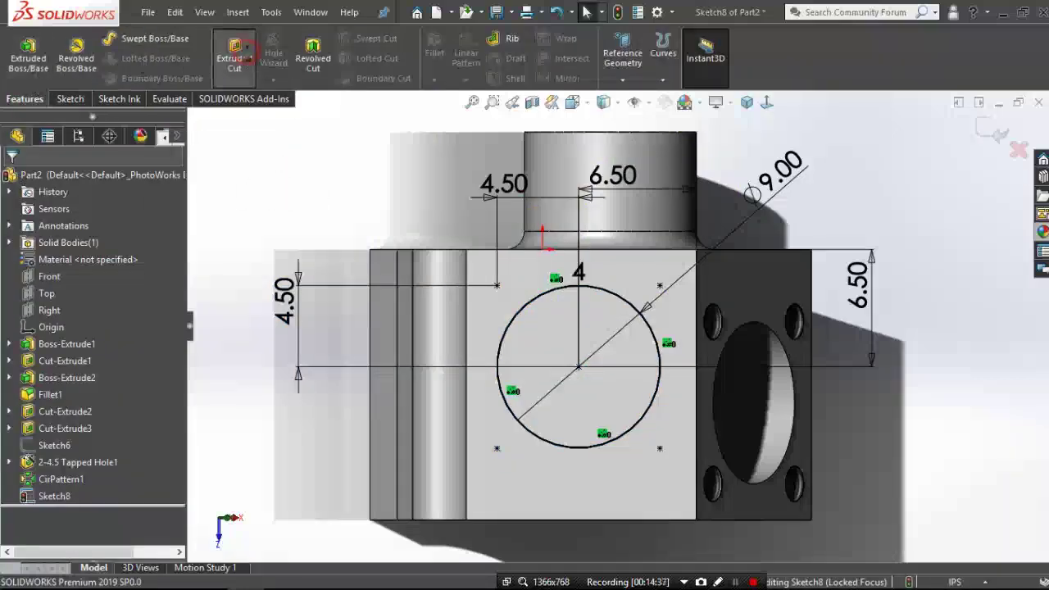
- Set up an Extruded Cut from Sketch8, Up To Surface at the bore face, dismissing the contours warning
left_click(234, 51)
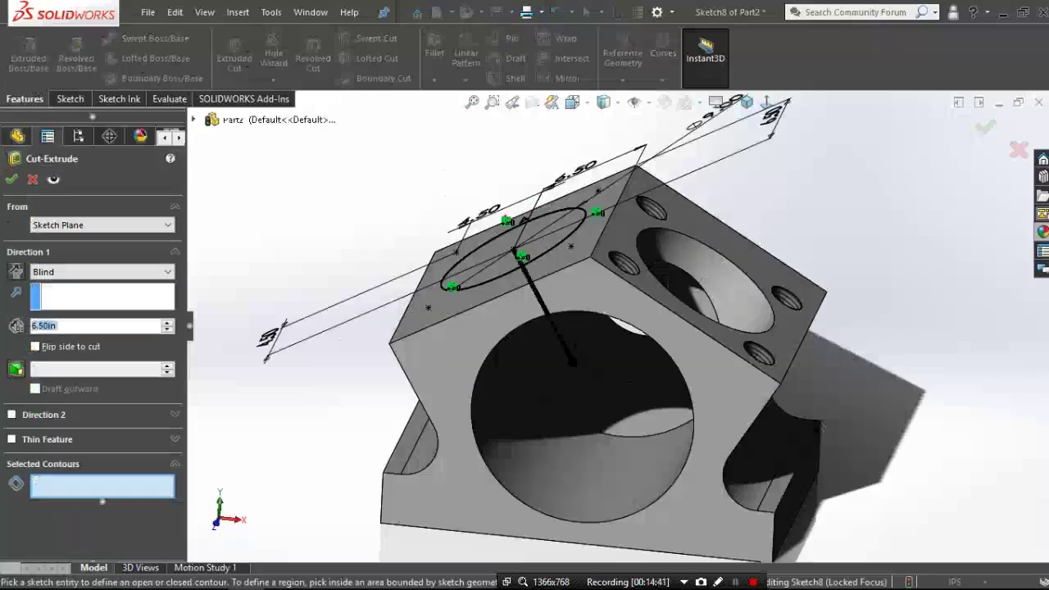
left_click(98, 271)
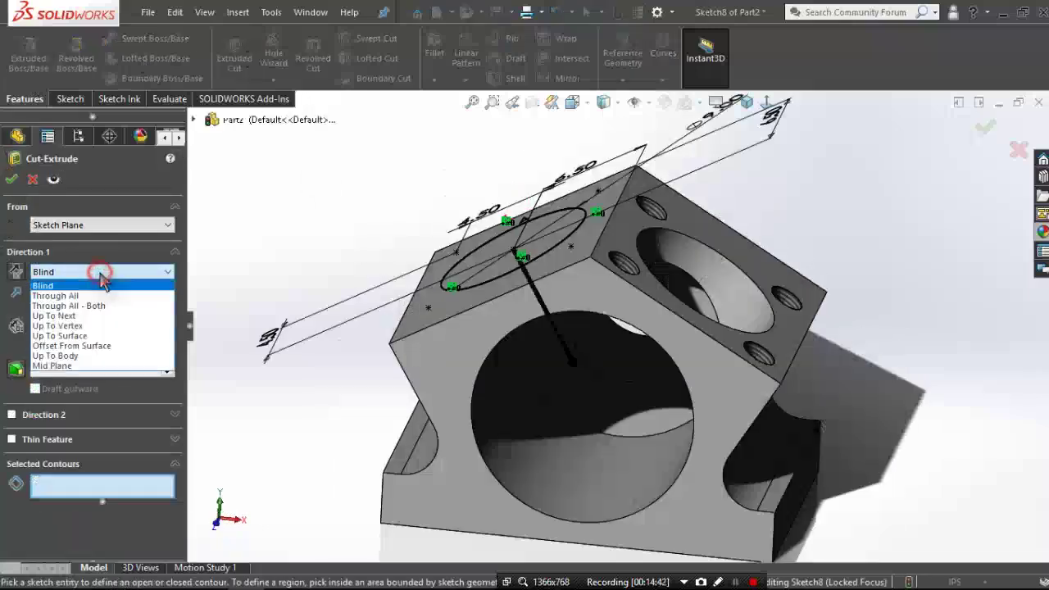
left_click(95, 337)
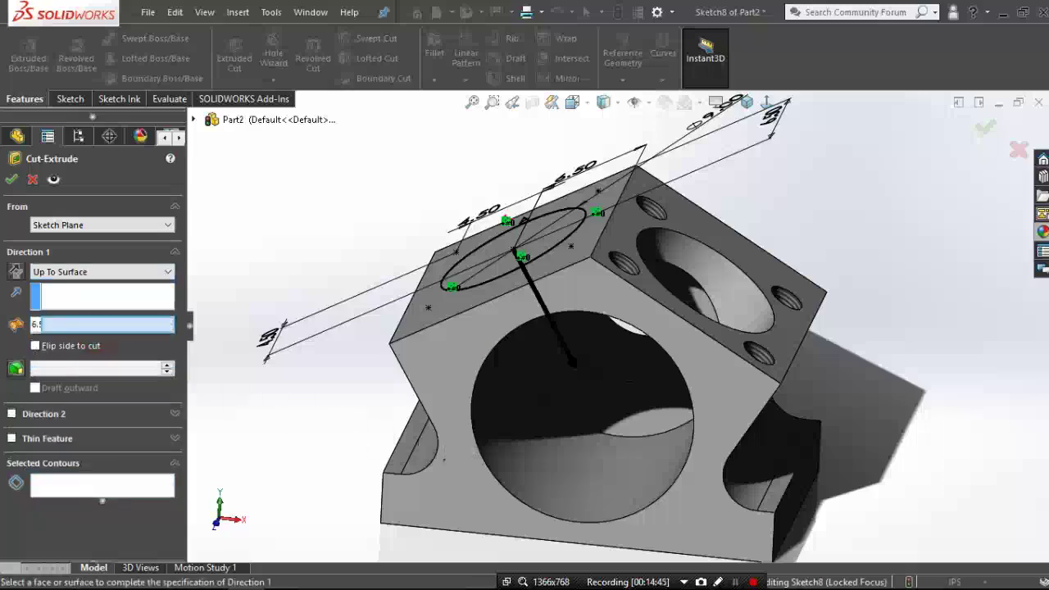
left_click(508, 443)
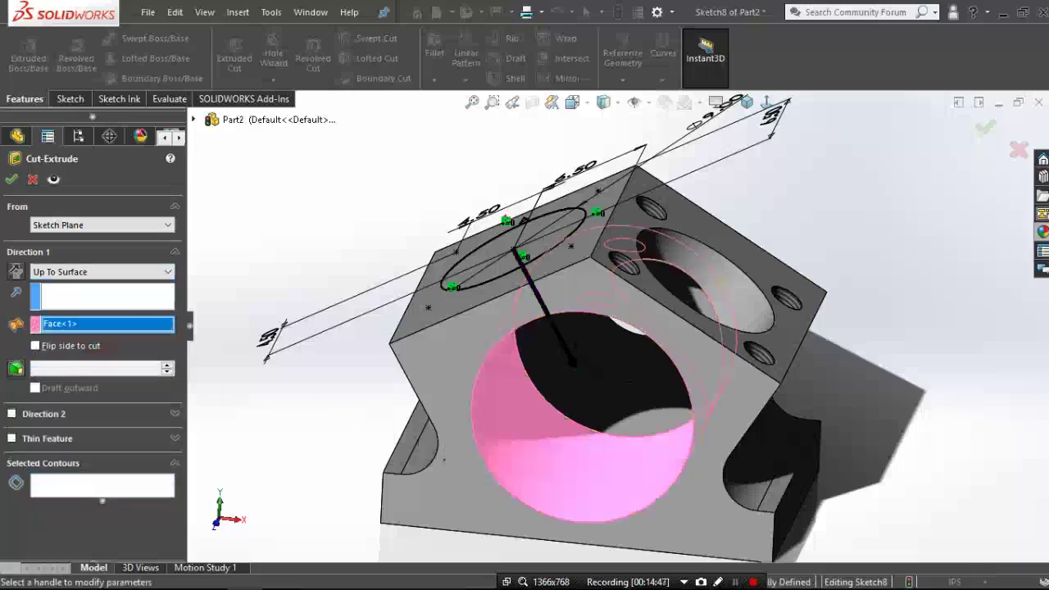
middle_click_drag(607, 344, 573, 312)
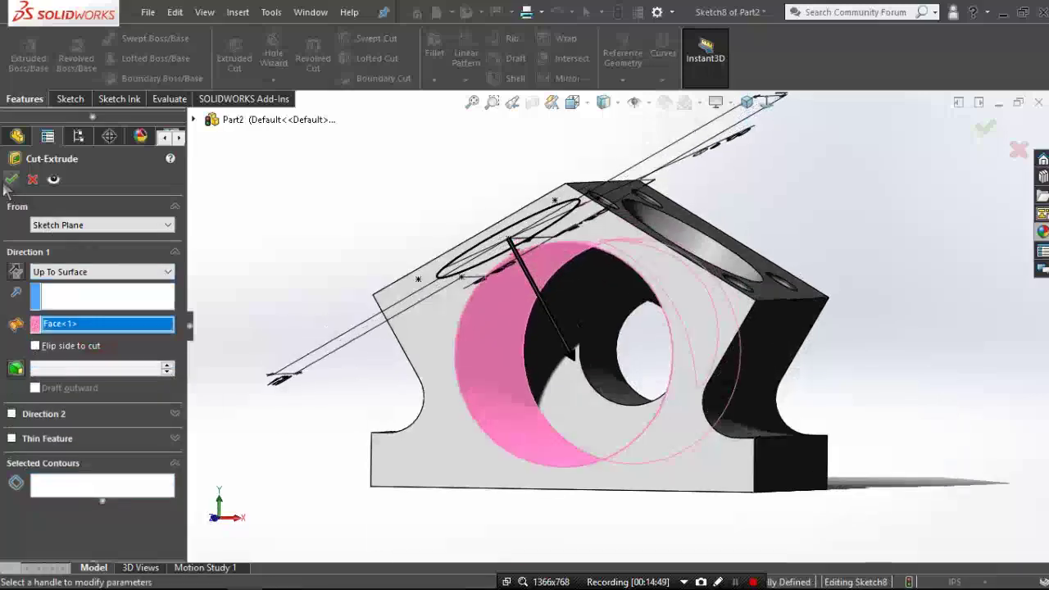
left_click(434, 226)
mouse_move(482, 210)
left_mouse_down()
mouse_move(400, 229)
mouse_move(407, 252)
left_mouse_up()
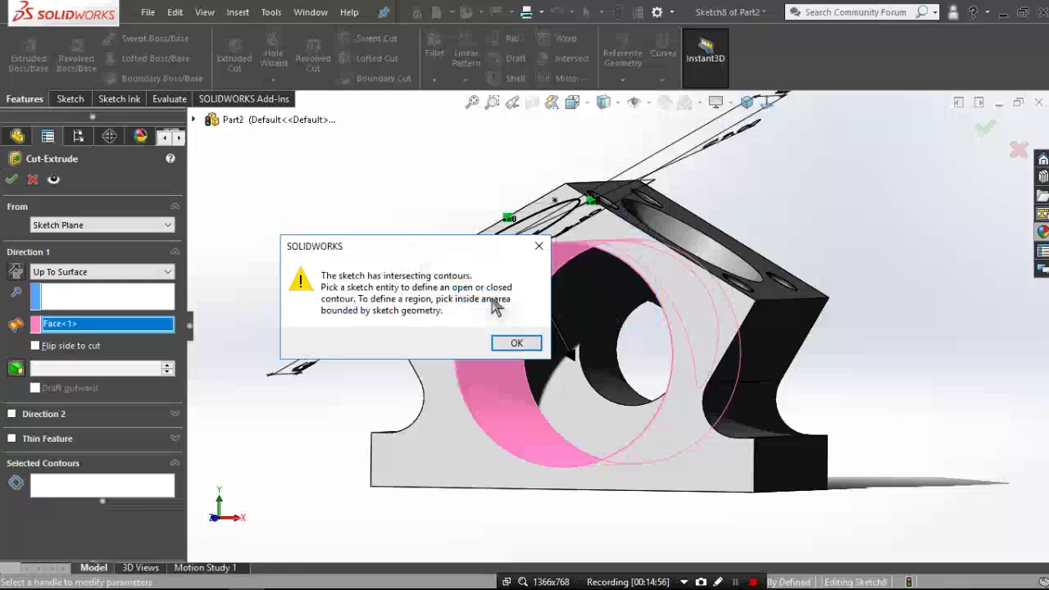
left_click(516, 342)
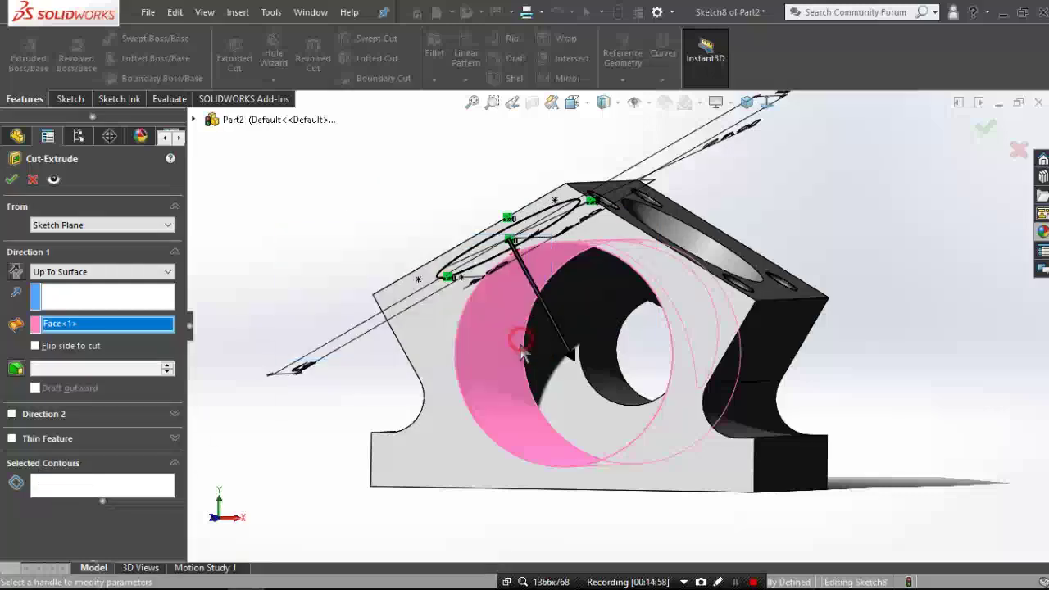
middle_click_drag(524, 246, 533, 385)
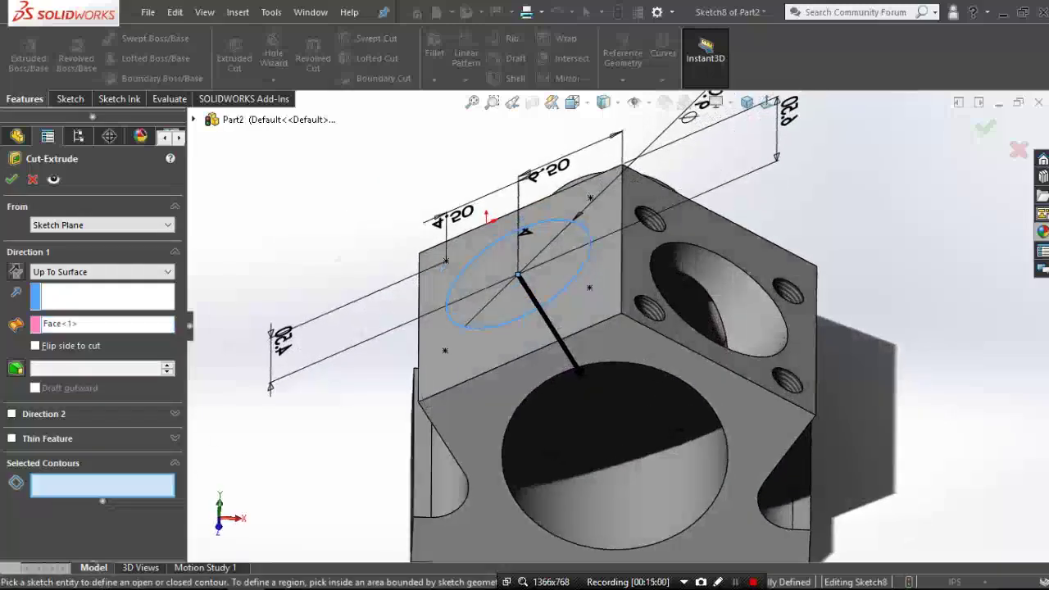
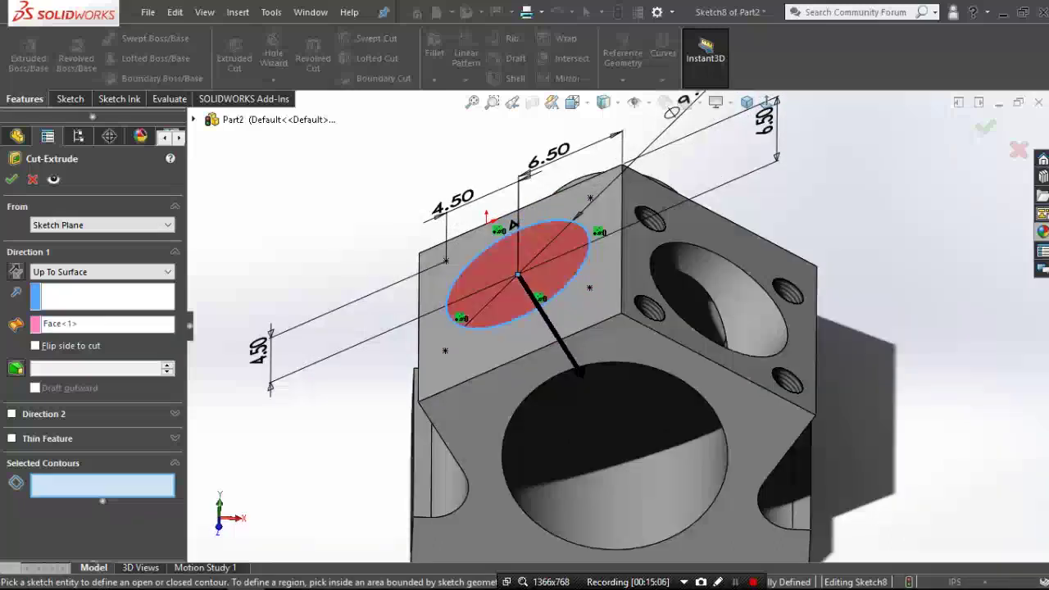
- Select the elliptical Sketch8 region for the cut and pick the bore face
left_click(492, 262)
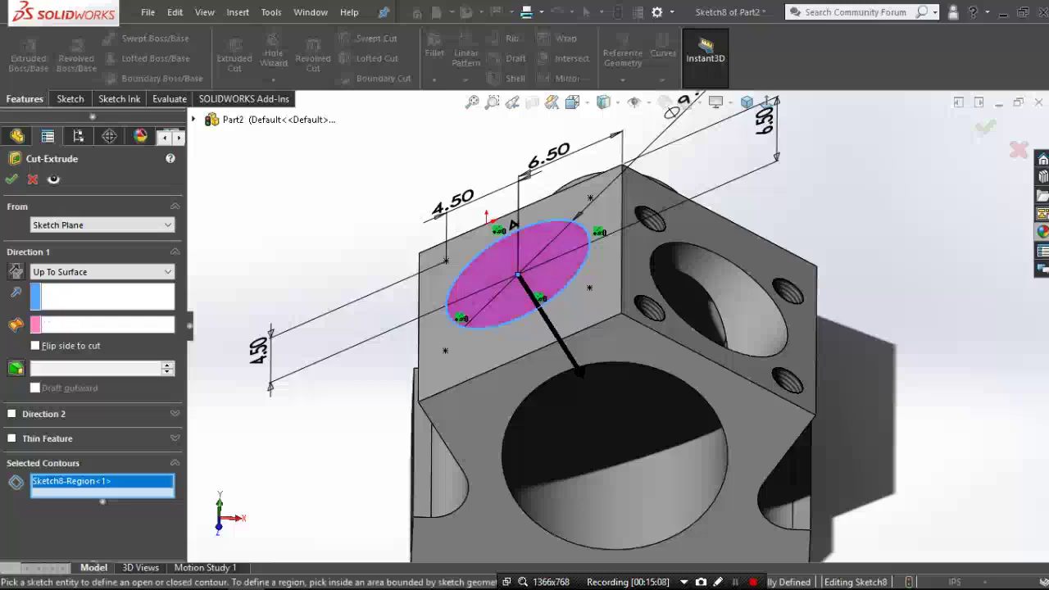
left_click(13, 181)
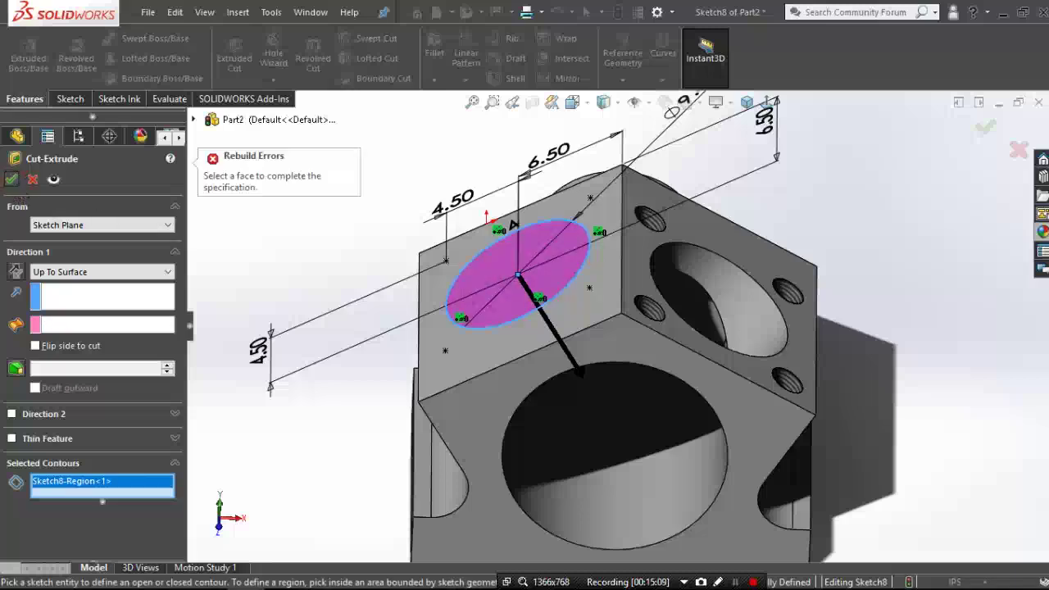
left_click(128, 298)
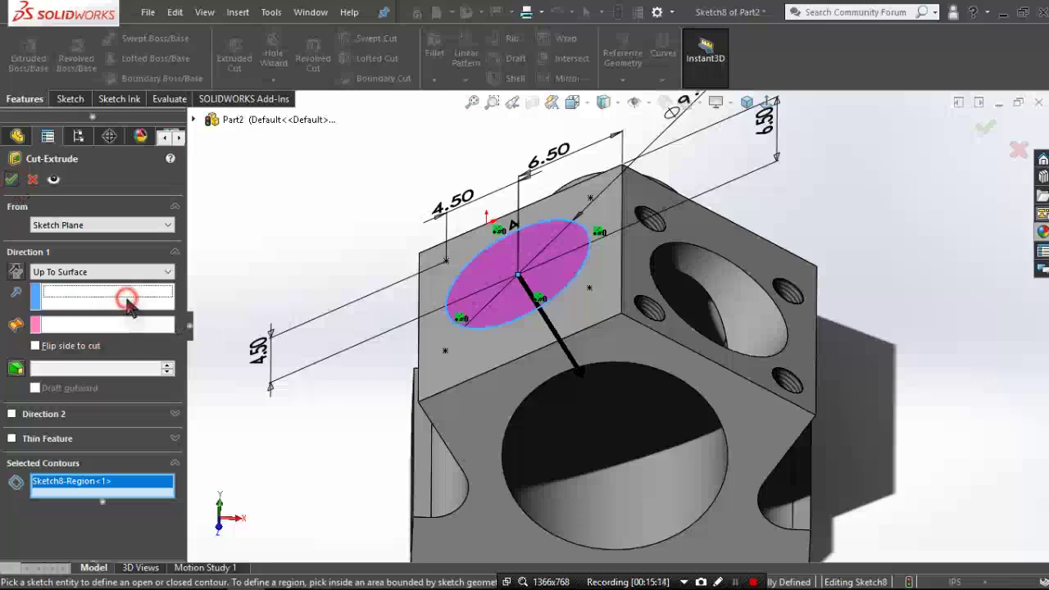
left_click(588, 492)
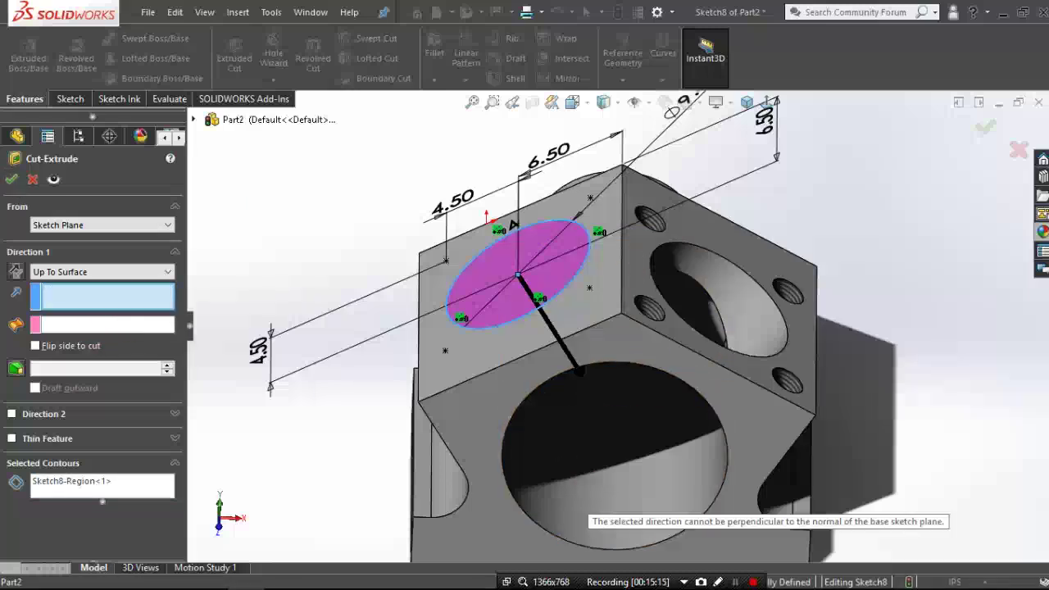
- Change the cut's end condition from Up To Surface to Blind at 7.80in depth
left_click(77, 271)
left_click(67, 284)
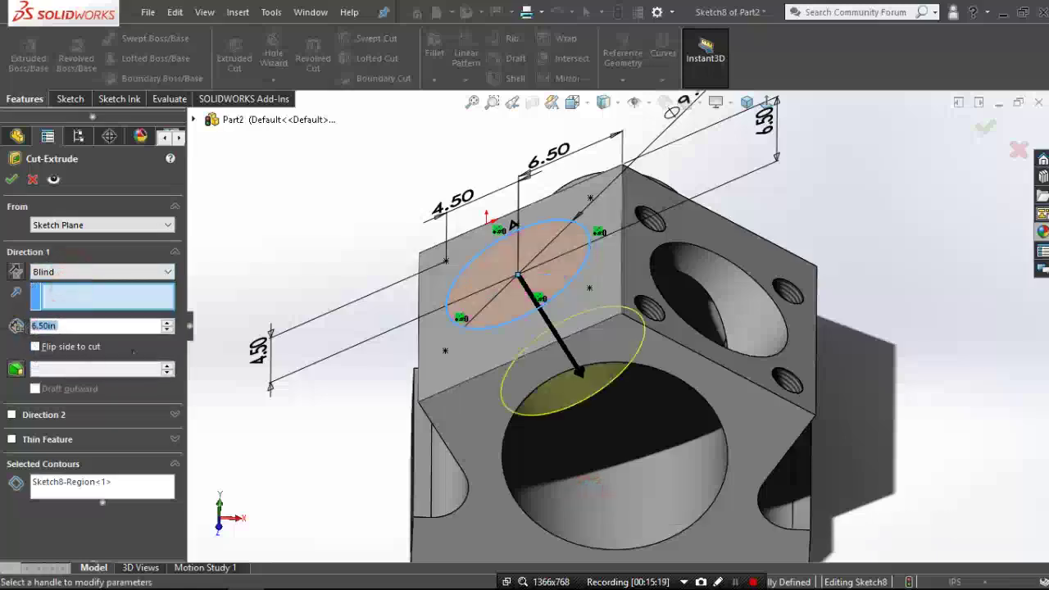
middle_click_drag(623, 369, 622, 246)
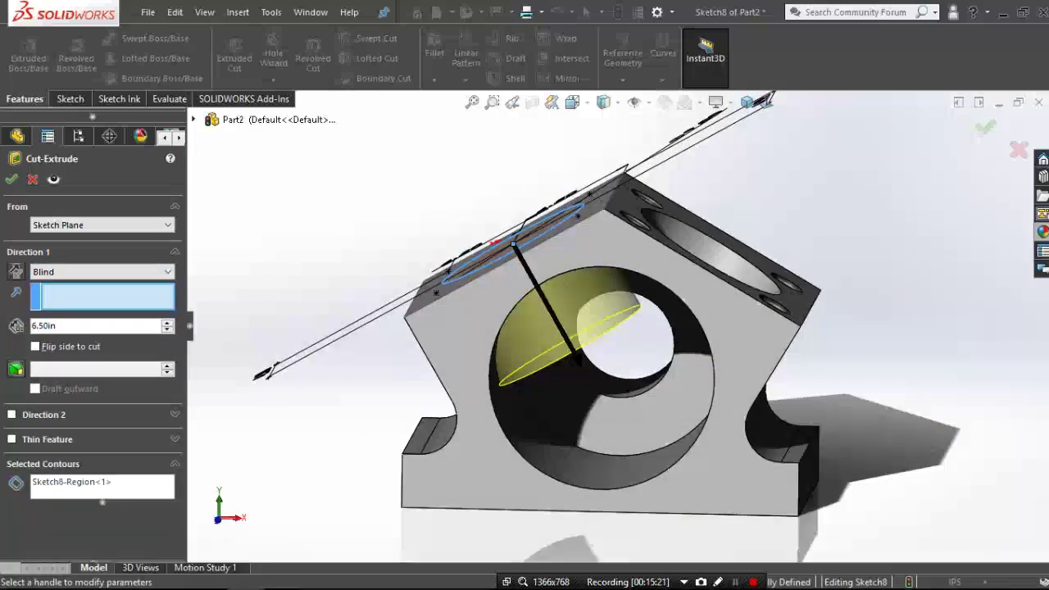
left_click(167, 324)
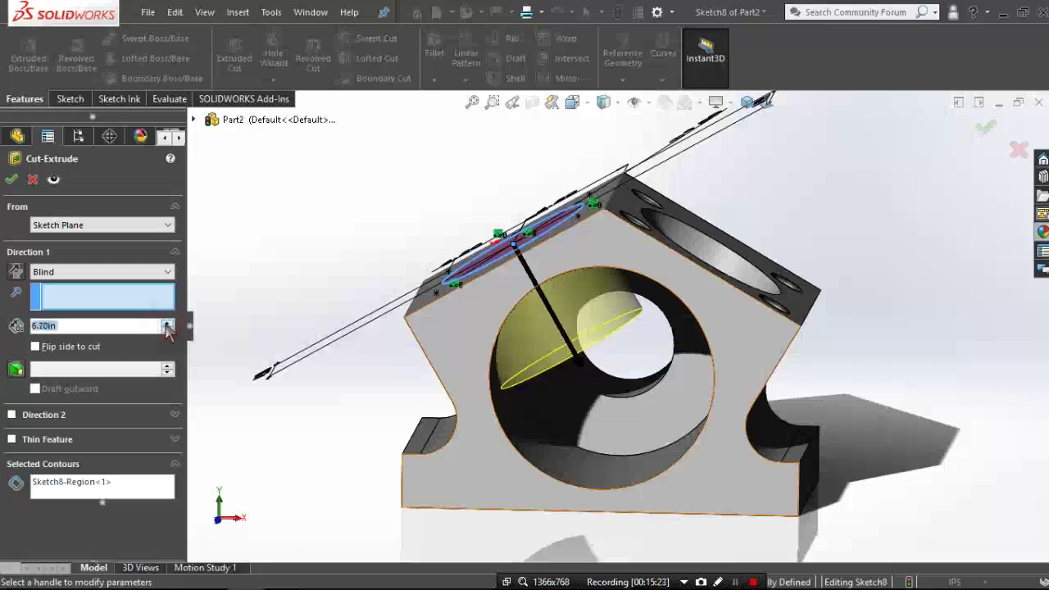
left_click(167, 324)
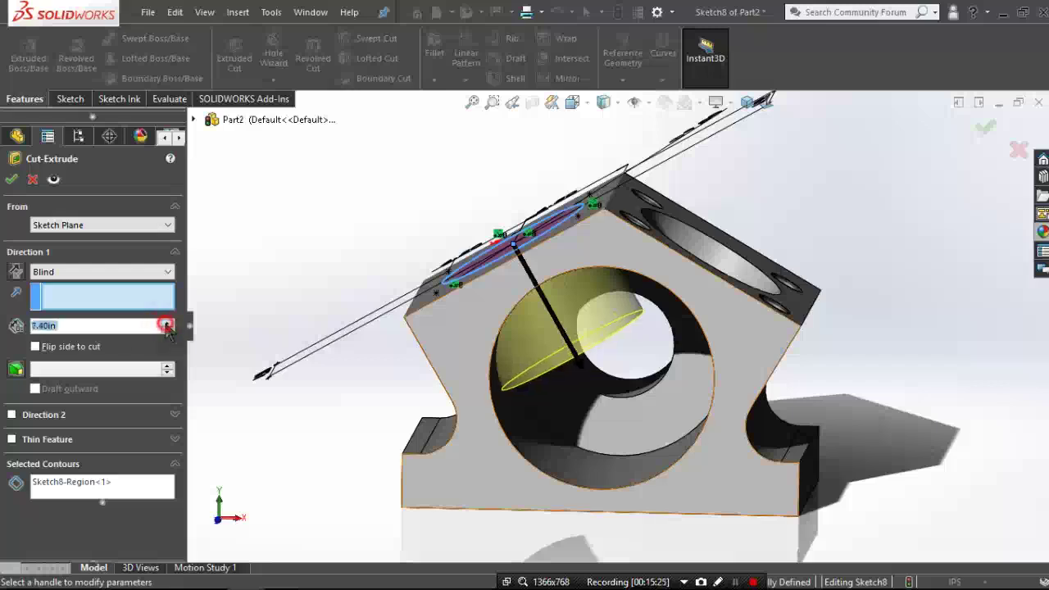
middle_click_drag(573, 369, 622, 311)
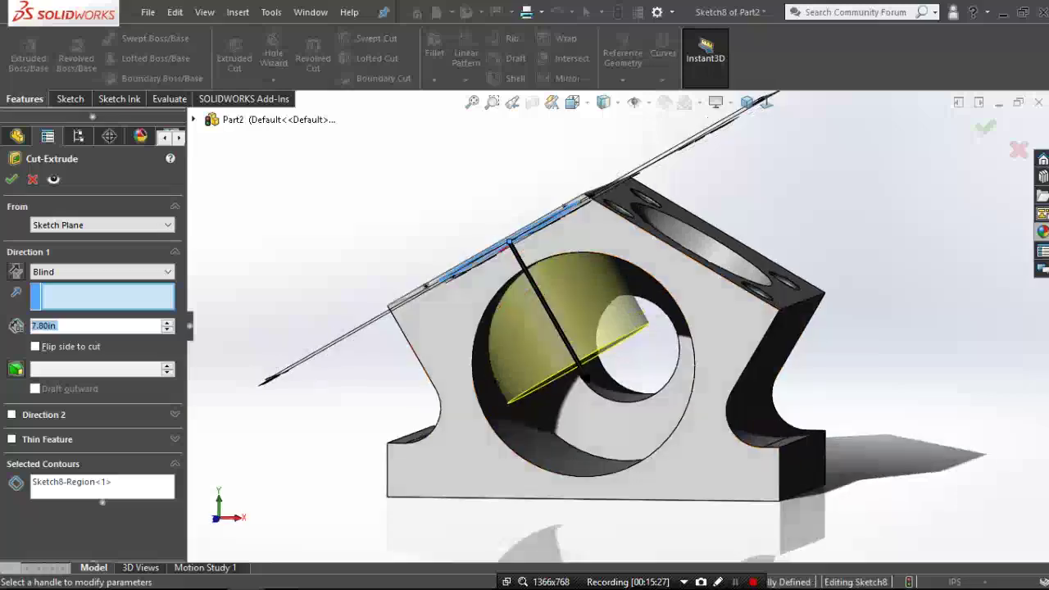
key("ctrl+1")
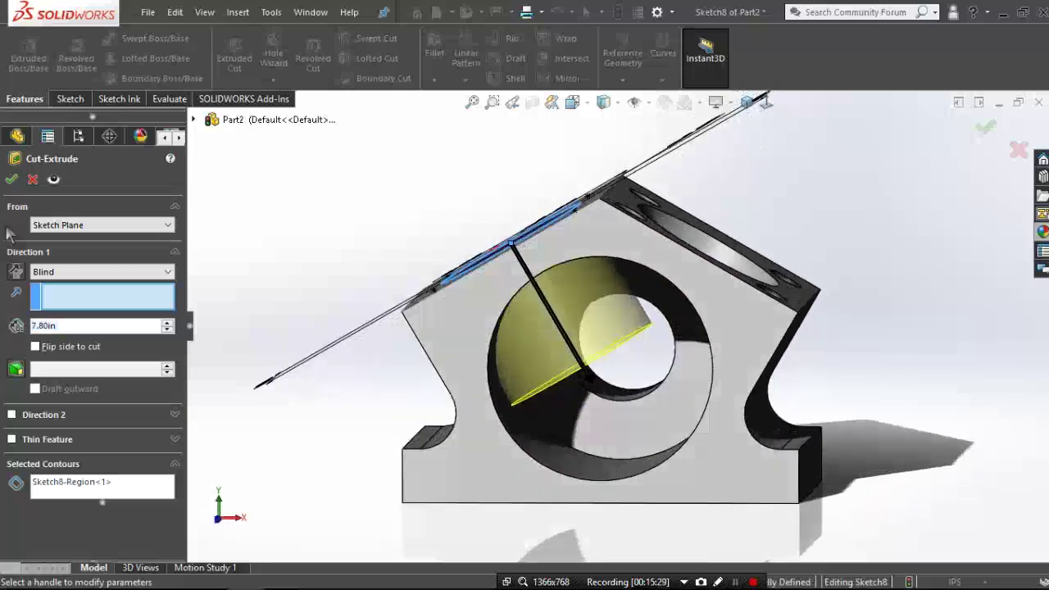
- Create Cut-Extrude4 at the 7.80in Blind depth
left_click(11, 182)
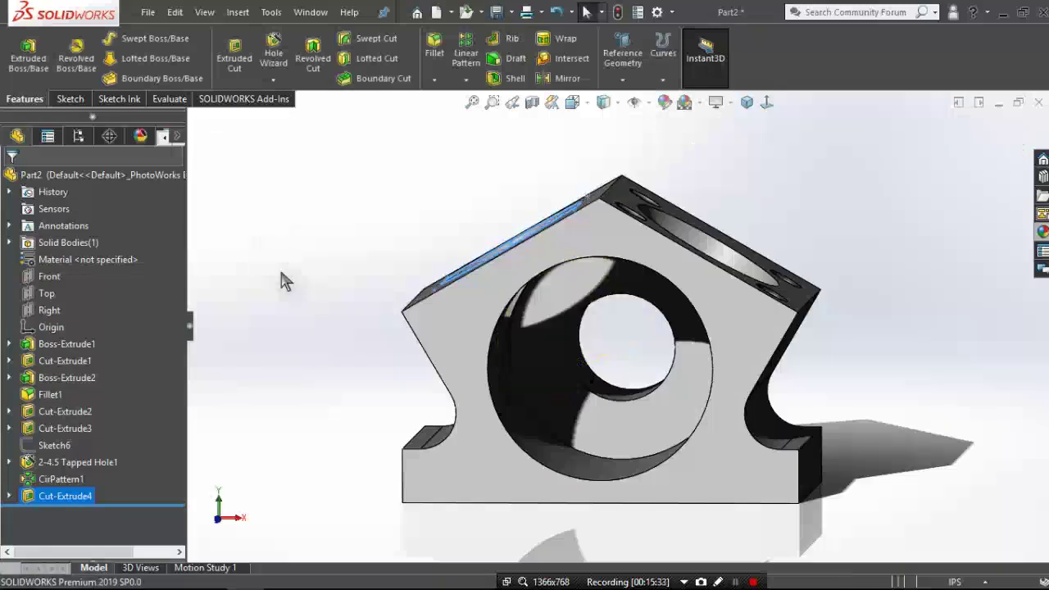
mouse_move(606, 344)
middle_mouse_down()
mouse_move(606, 295)
mouse_move(623, 328)
middle_mouse_up()
scroll(541, 388, "down", 5)
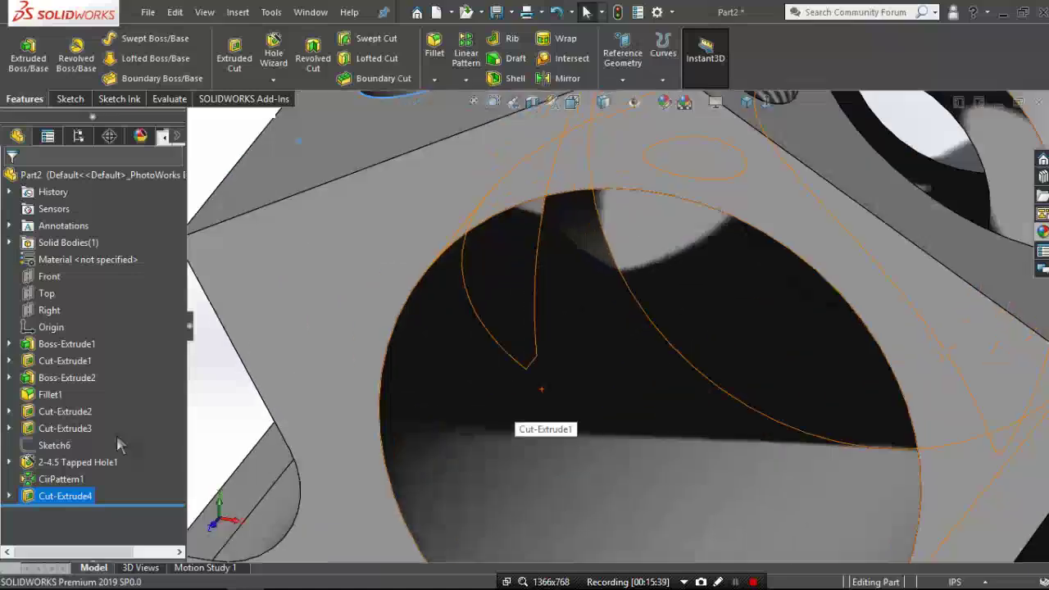
- Edit Cut-Extrude4 and change its Blind depth to 8.00in
right_click(86, 494)
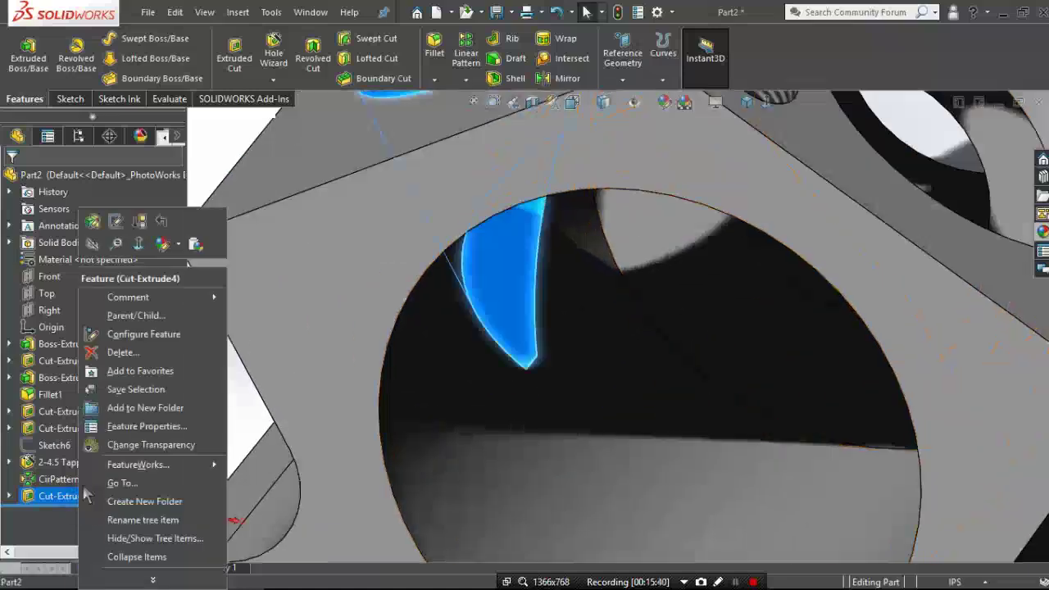
left_click(114, 221)
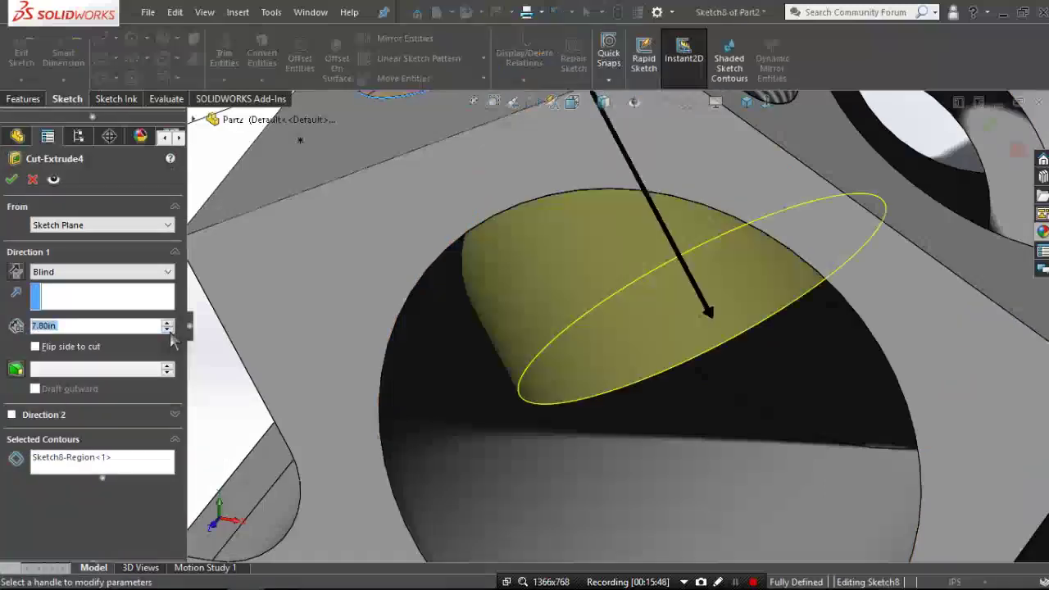
type("8")
left_click(215, 402)
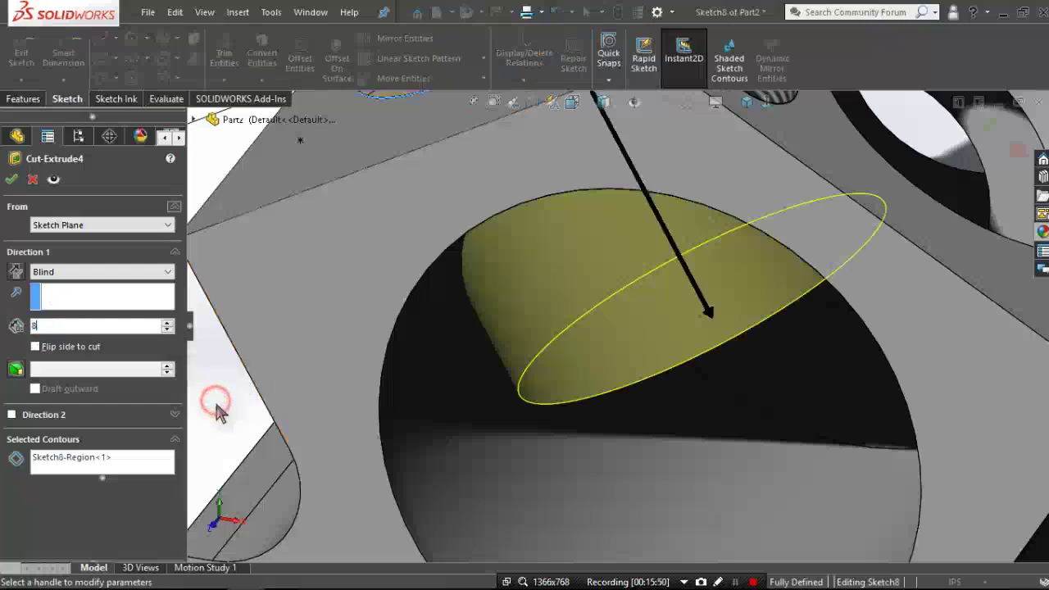
left_click(11, 178)
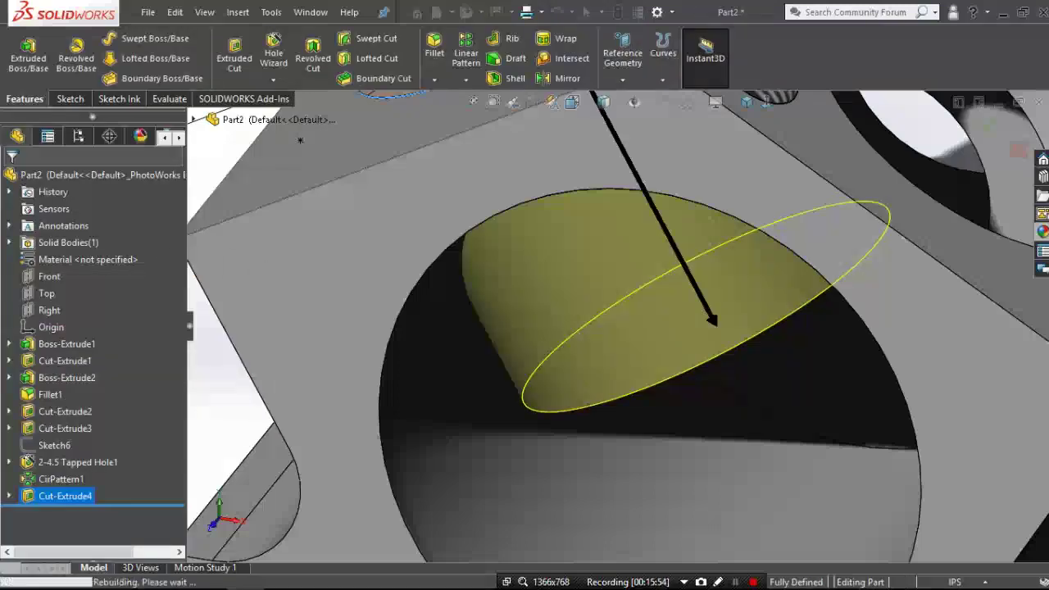
scroll(573, 327, "down", 5)
scroll(574, 385, "down", 3)
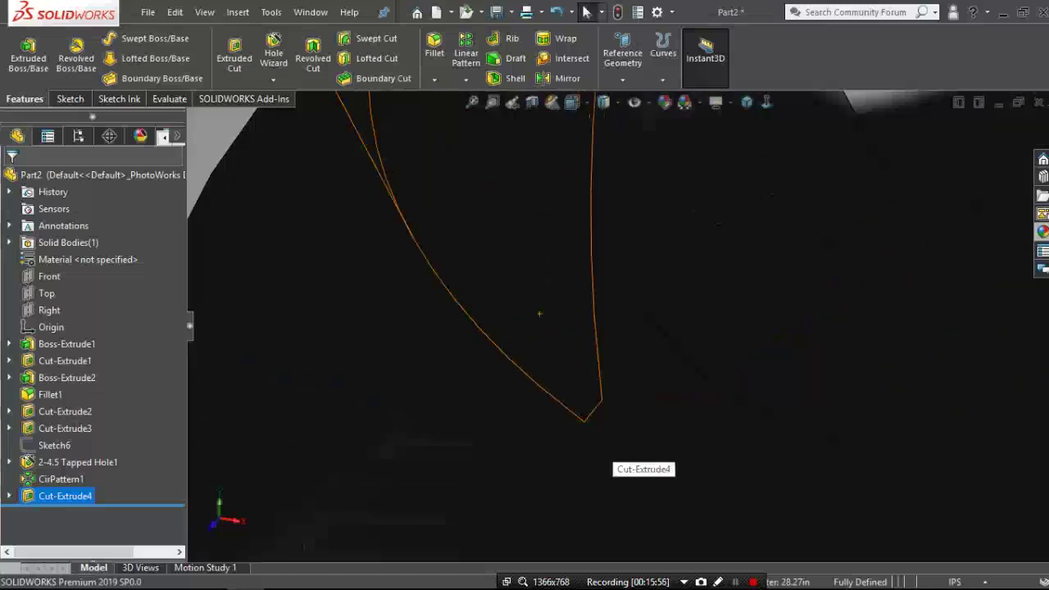
scroll(594, 405, "down", 2)
scroll(599, 408, "up", 1)
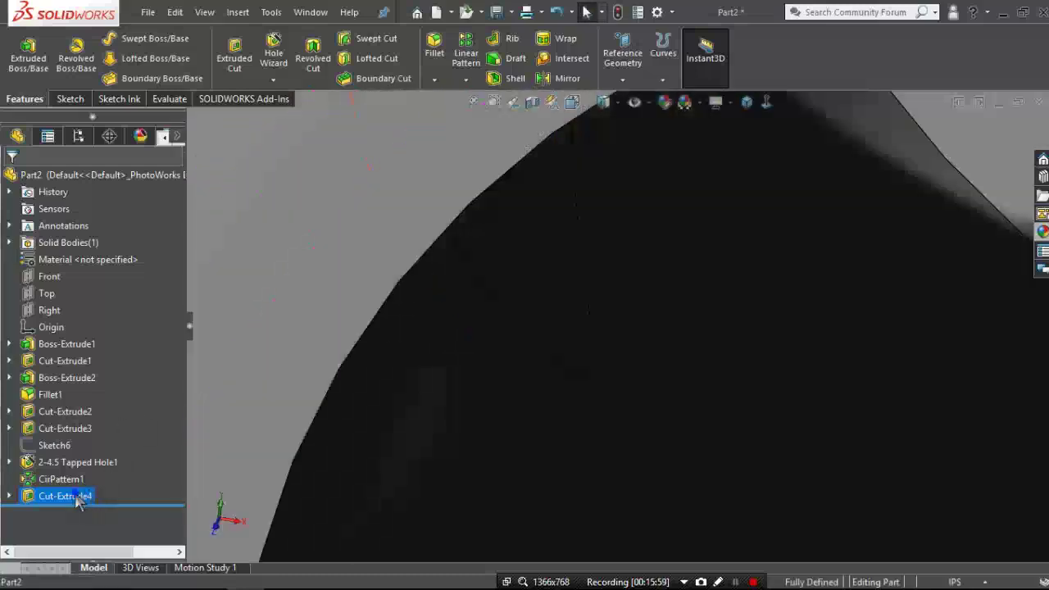
- Edit Cut-Extrude4 again and deepen its Blind cut to 12.00in
right_click(80, 495)
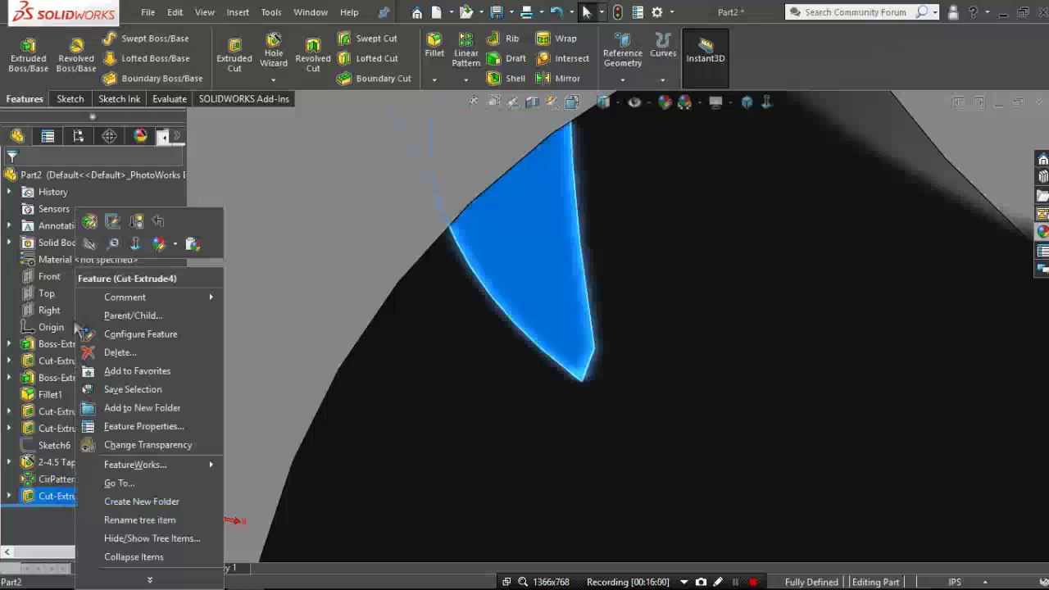
left_click(88, 223)
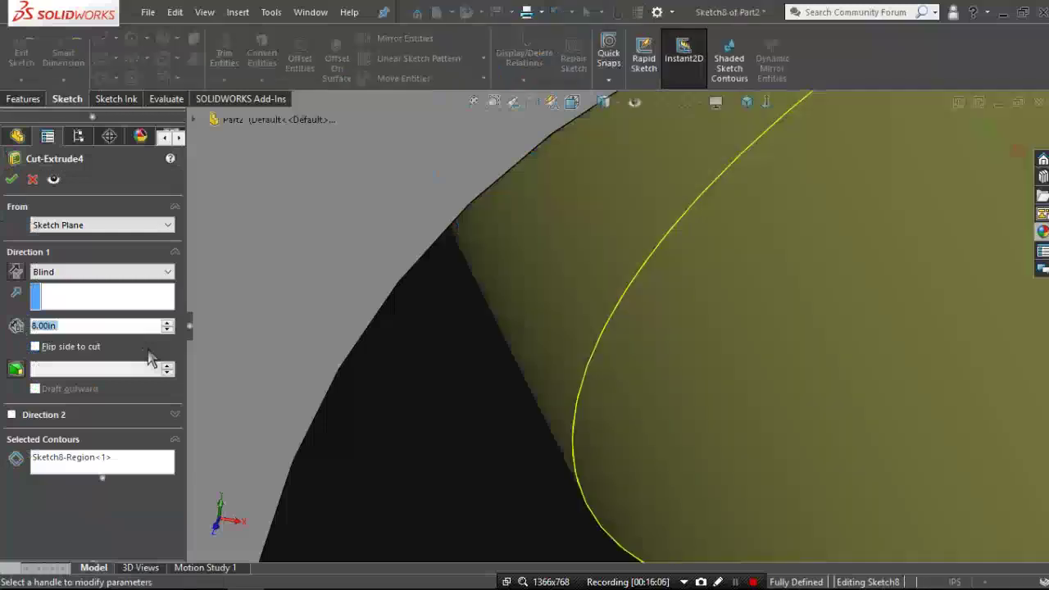
type("12")
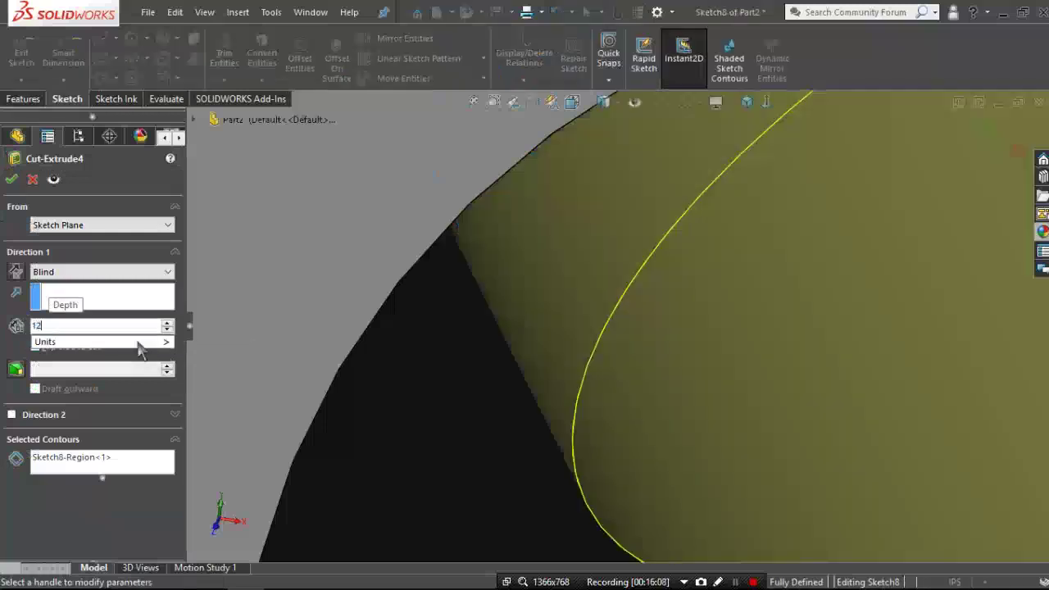
key("Return")
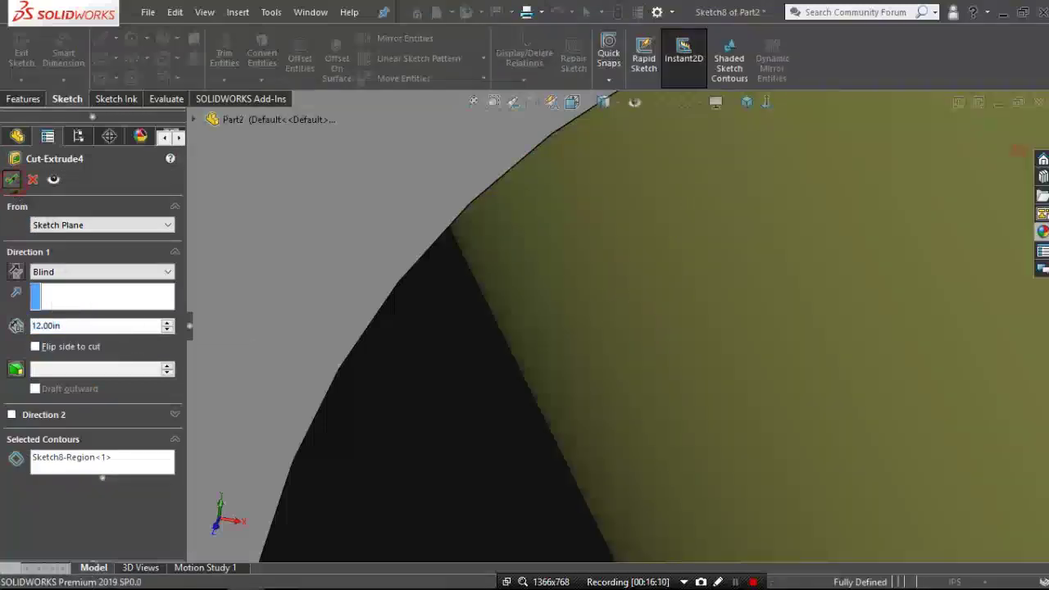
left_click(12, 180)
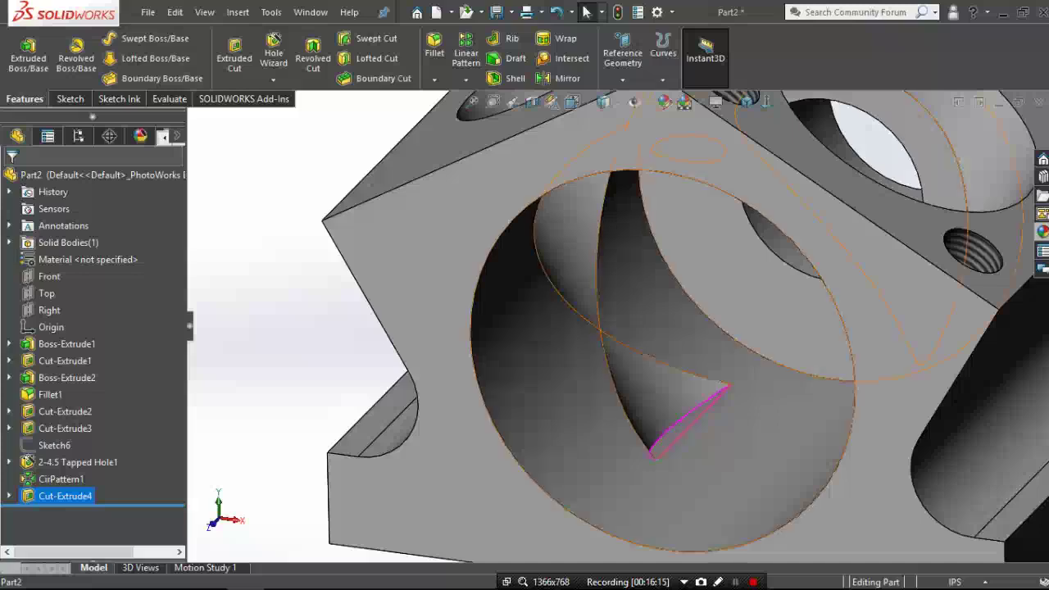
- Switch Cut-Extrude4 to Up To Surface, ending at the large bore's inner face
right_click(74, 501)
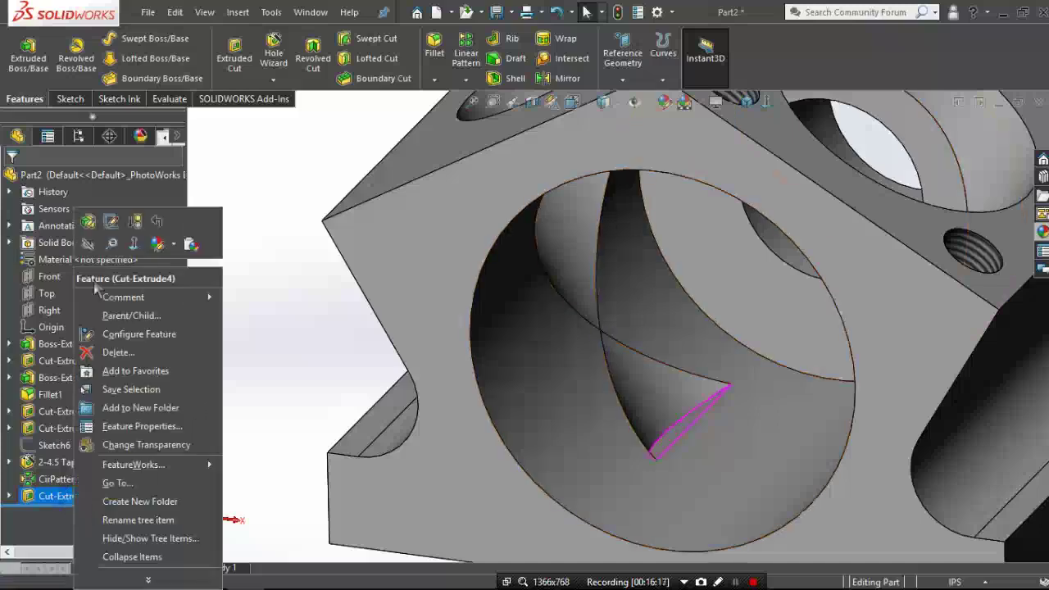
left_click(110, 221)
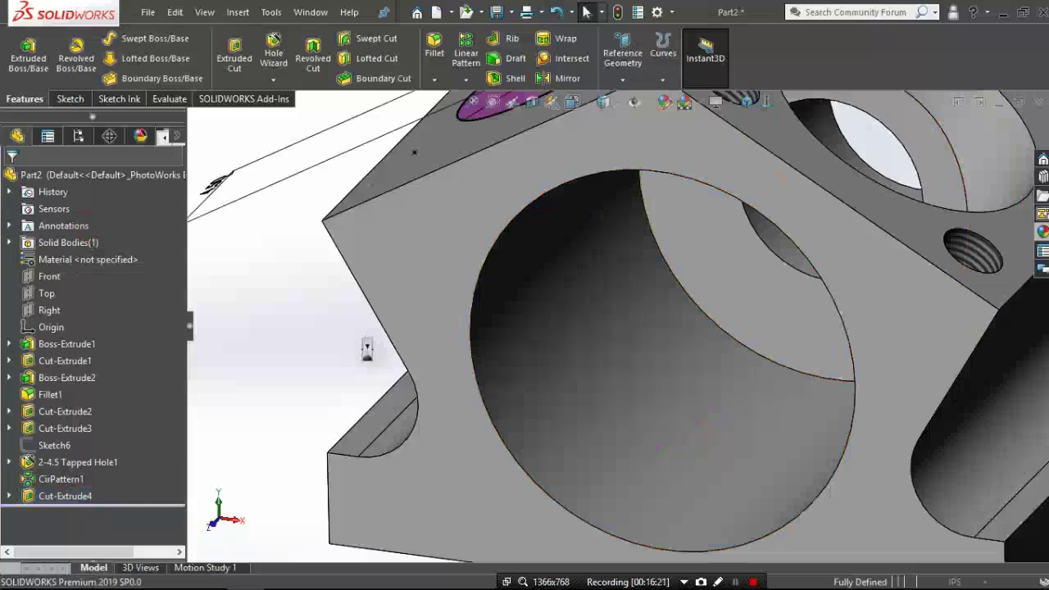
left_click(157, 271)
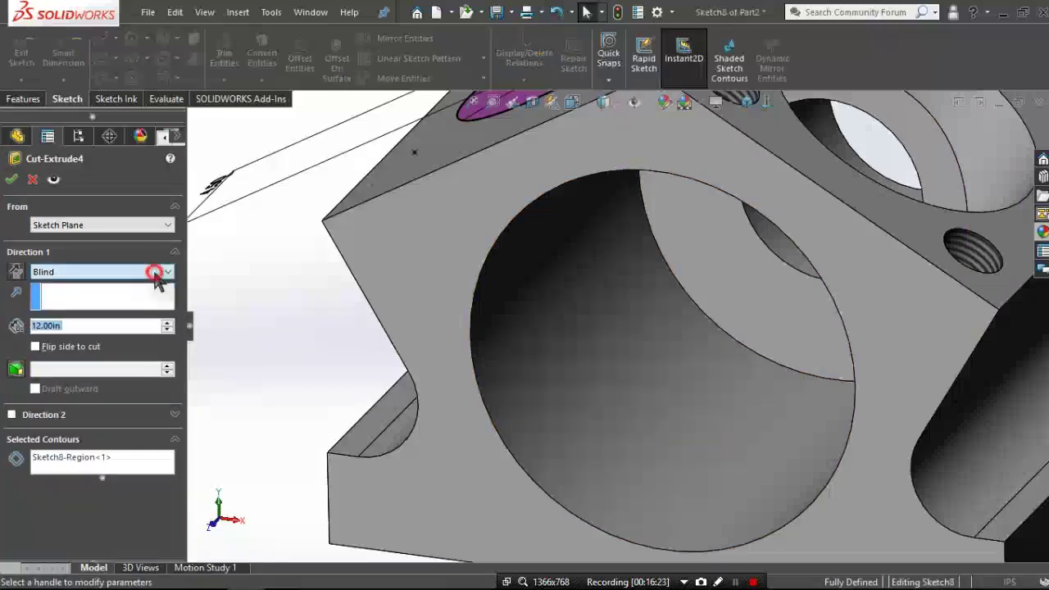
left_click(107, 334)
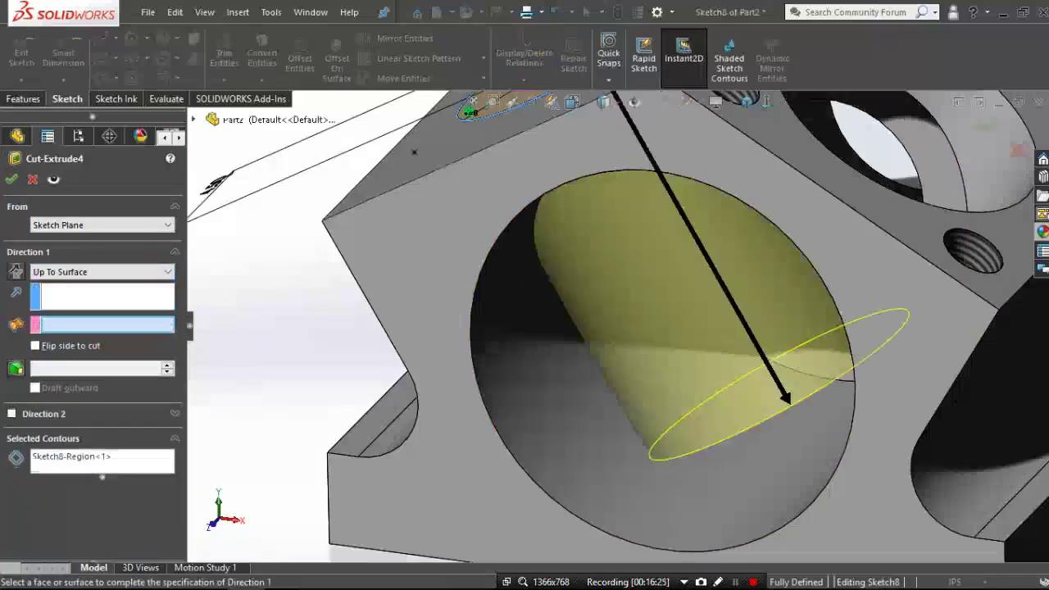
left_click(564, 335)
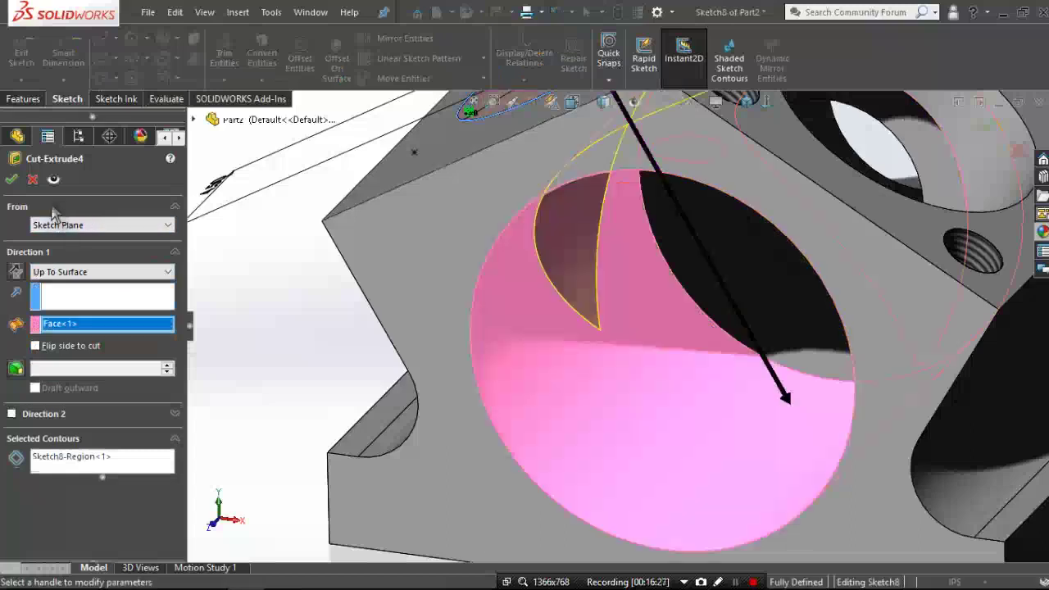
left_click(14, 182)
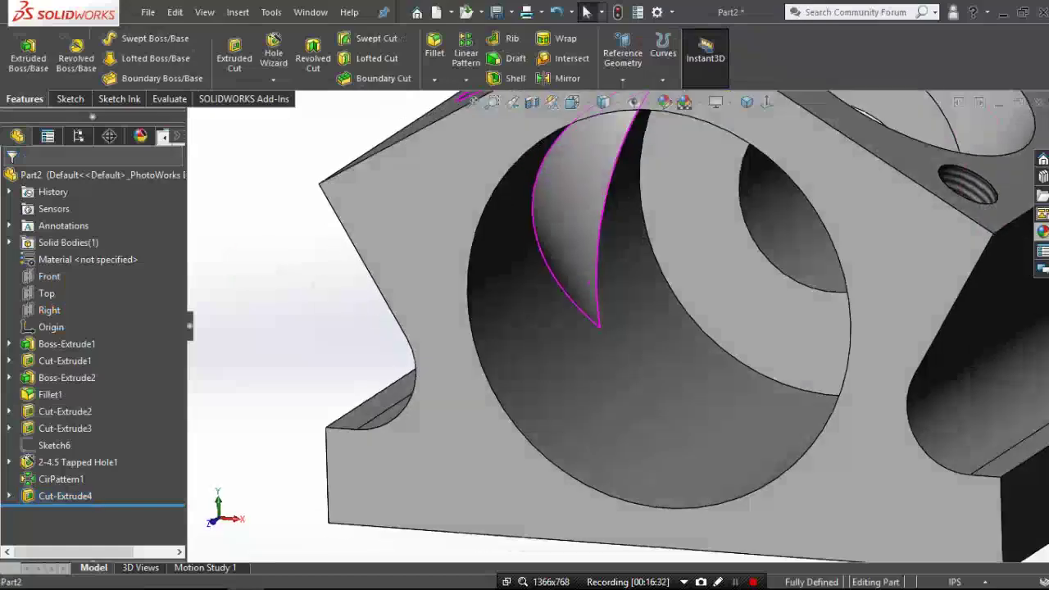
mouse_move(615, 328)
middle_mouse_down()
mouse_move(574, 312)
mouse_move(623, 328)
mouse_move(574, 352)
mouse_move(589, 328)
mouse_move(516, 278)
middle_mouse_up()
scroll(578, 373, "up", 5)
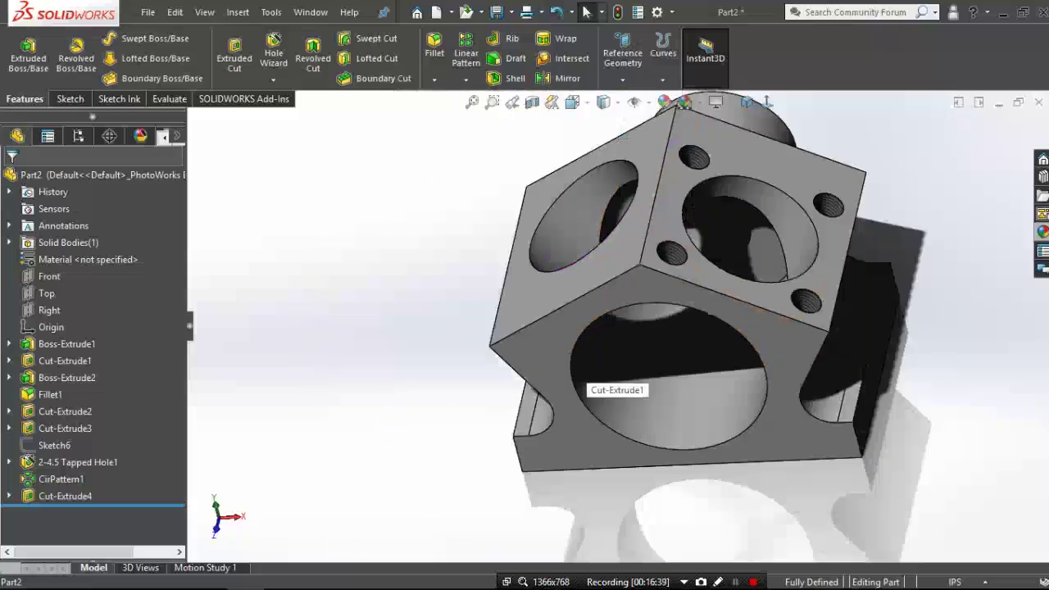
mouse_move(578, 373)
middle_mouse_down()
mouse_move(639, 385)
mouse_move(846, 201)
middle_mouse_up()
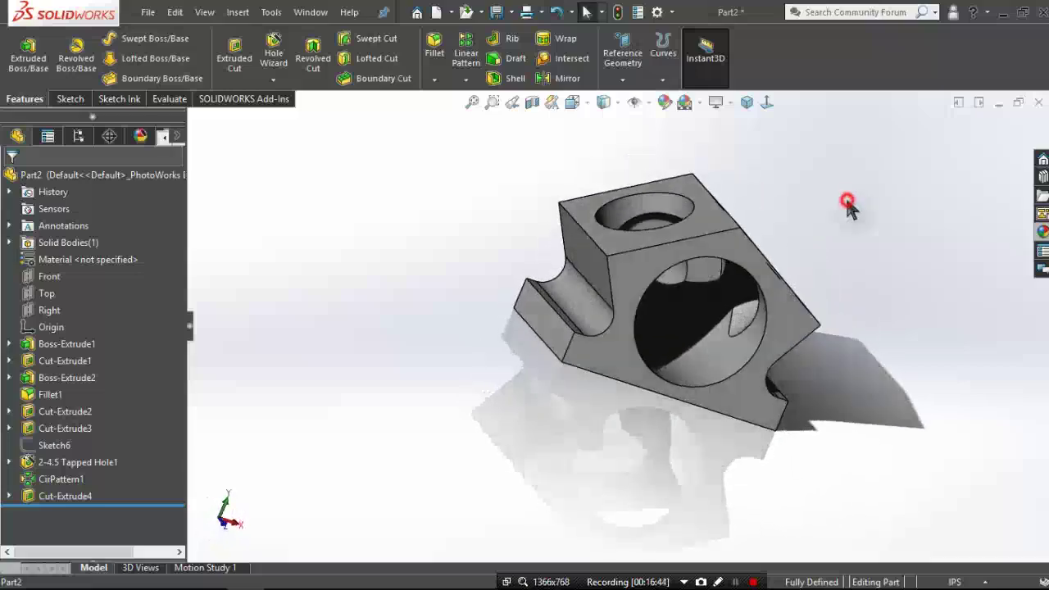
left_click(746, 102)
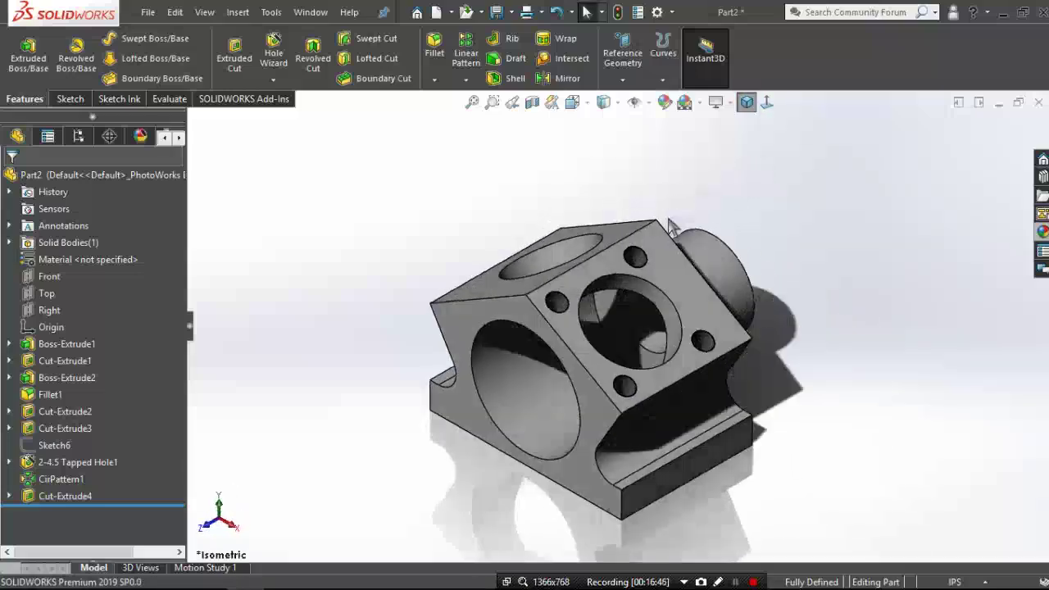
left_click(51, 498)
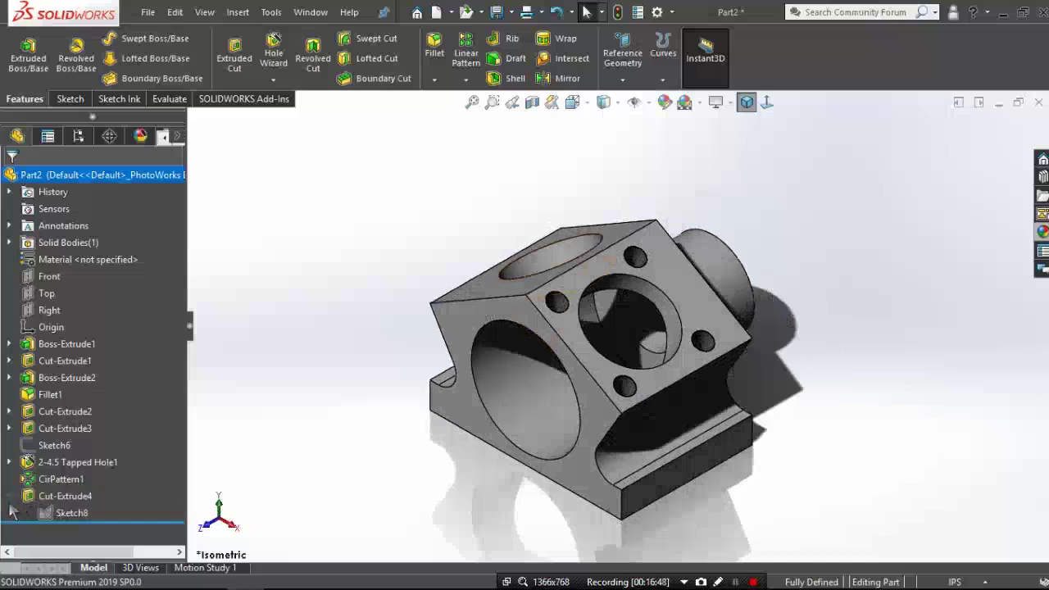
left_click(65, 516)
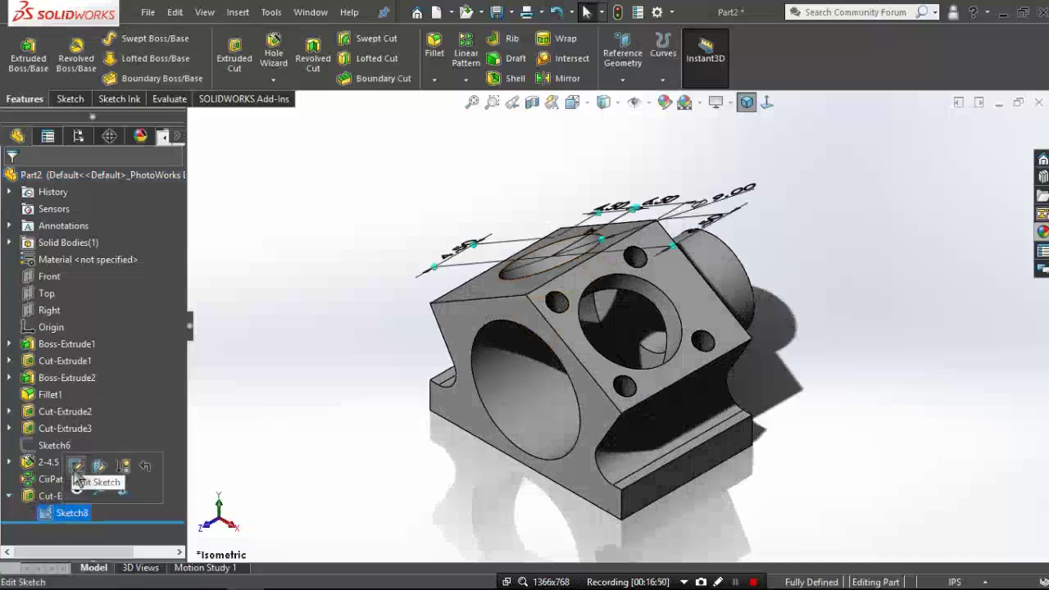
left_click(78, 485)
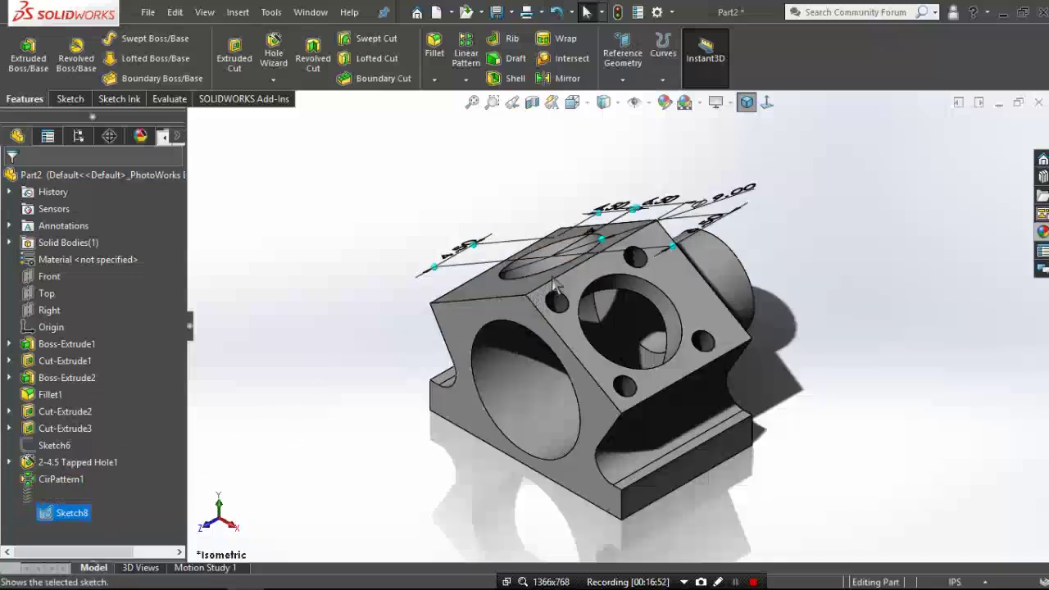
scroll(620, 259, "down", 3)
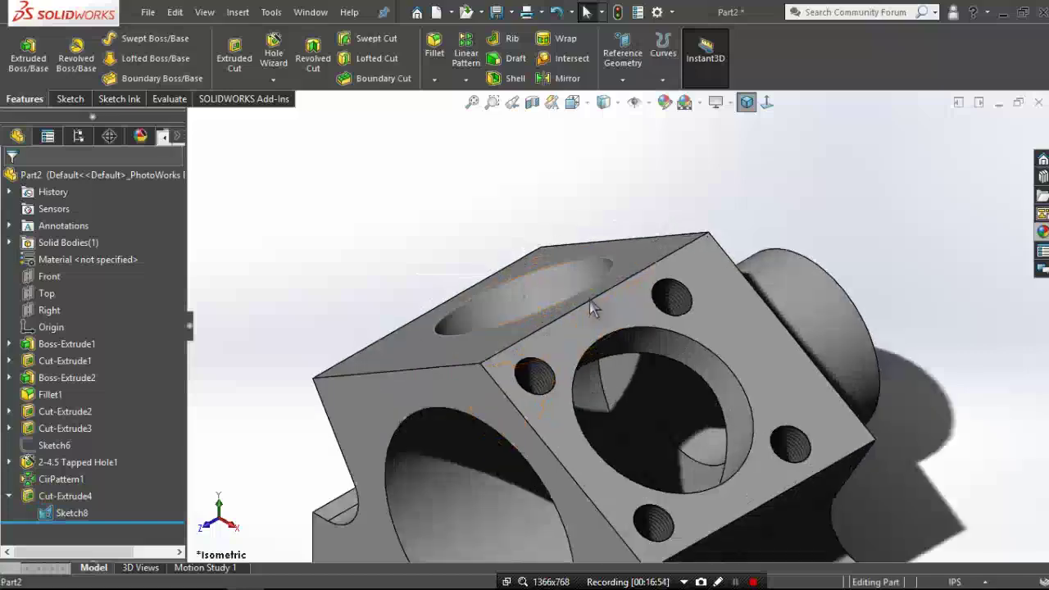
middle_click_drag(585, 304, 608, 334)
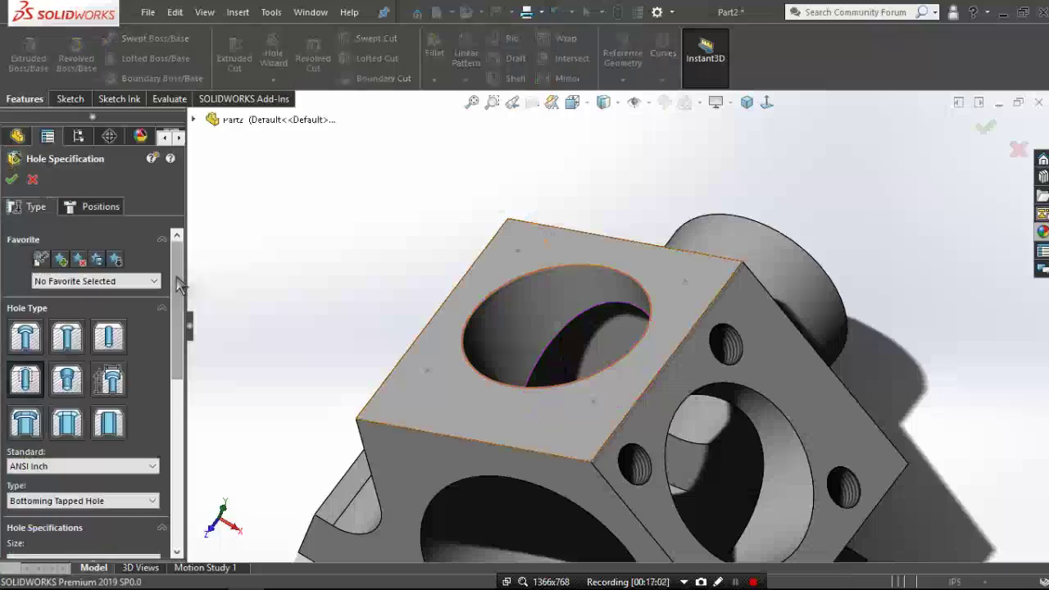
- Keep the bottoming tapped hole size at 2-4.5 and switch to 3D sketch placement
scroll(181, 358, "down", 2)
scroll(181, 358, "down", 2)
scroll(181, 358, "down", 1)
scroll(181, 358, "down", 1)
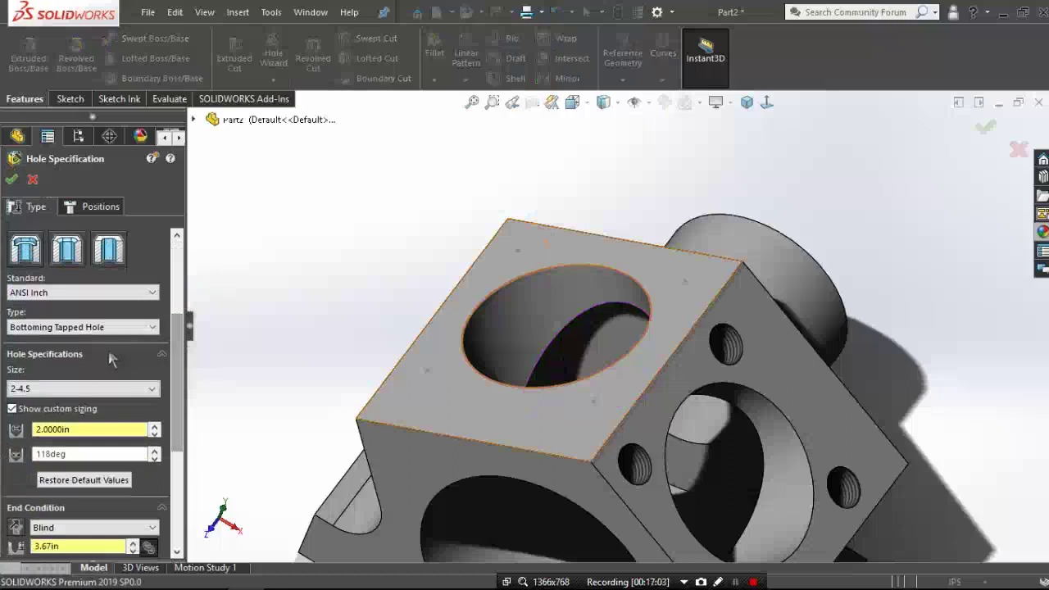
left_click(92, 388)
left_click(92, 389)
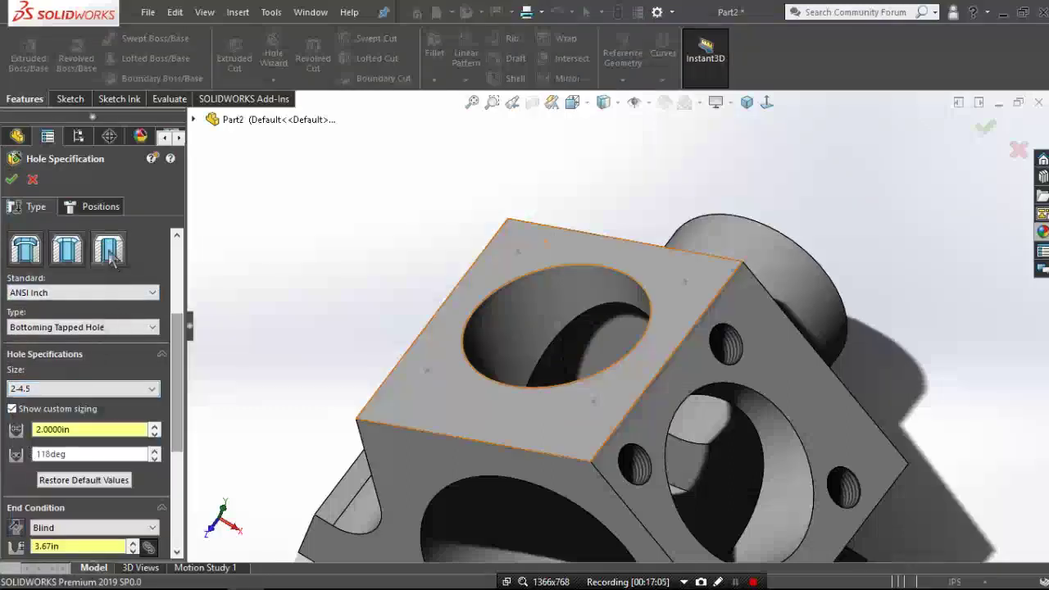
left_click(91, 206)
left_click(88, 340)
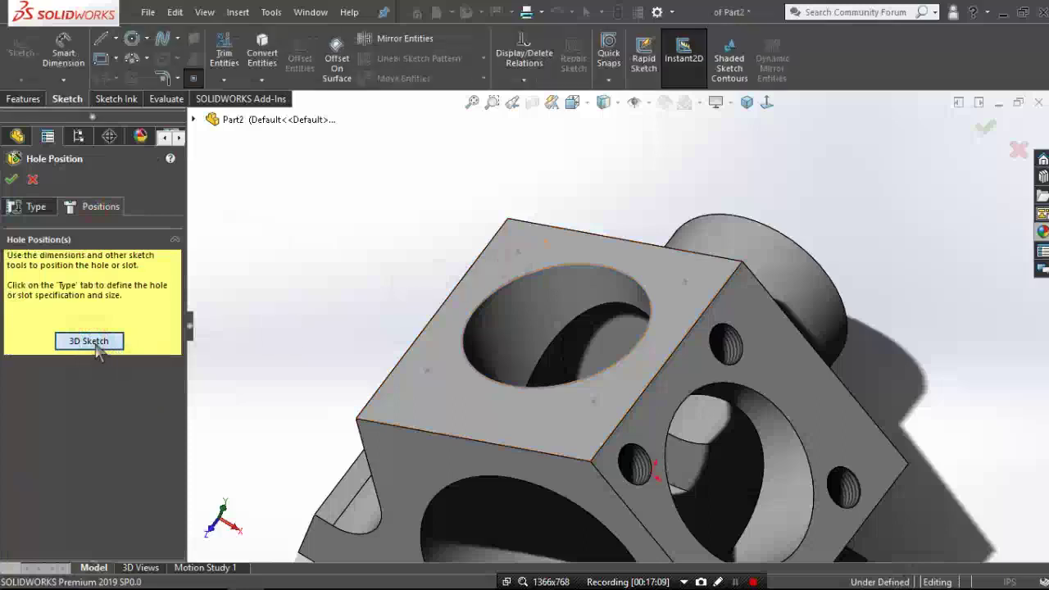
- Place four tapped holes around the large opening on the top face
left_click(519, 249)
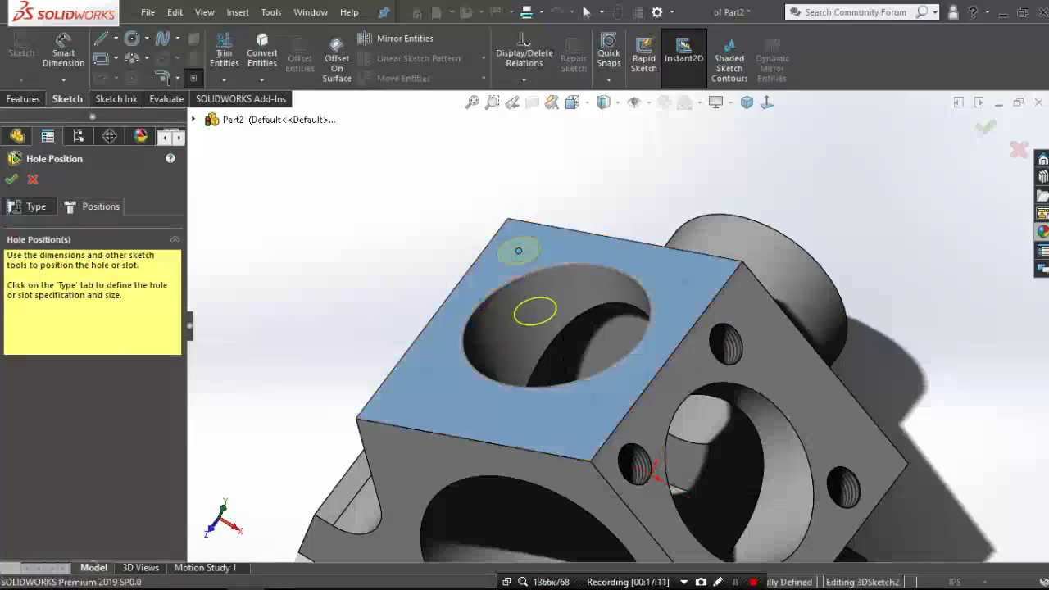
left_click(685, 281)
left_click(595, 403)
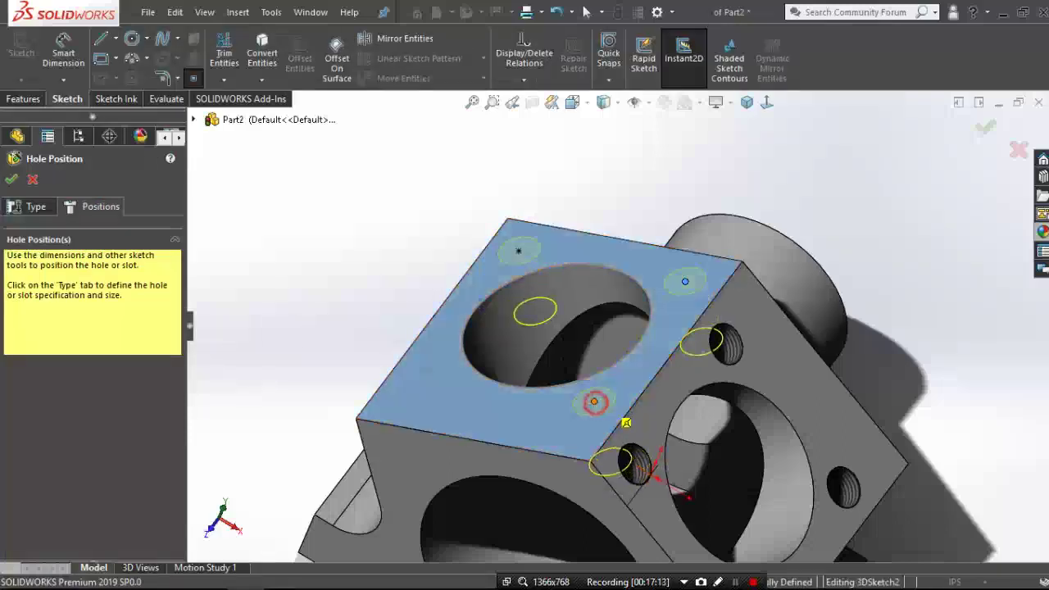
left_click(427, 370)
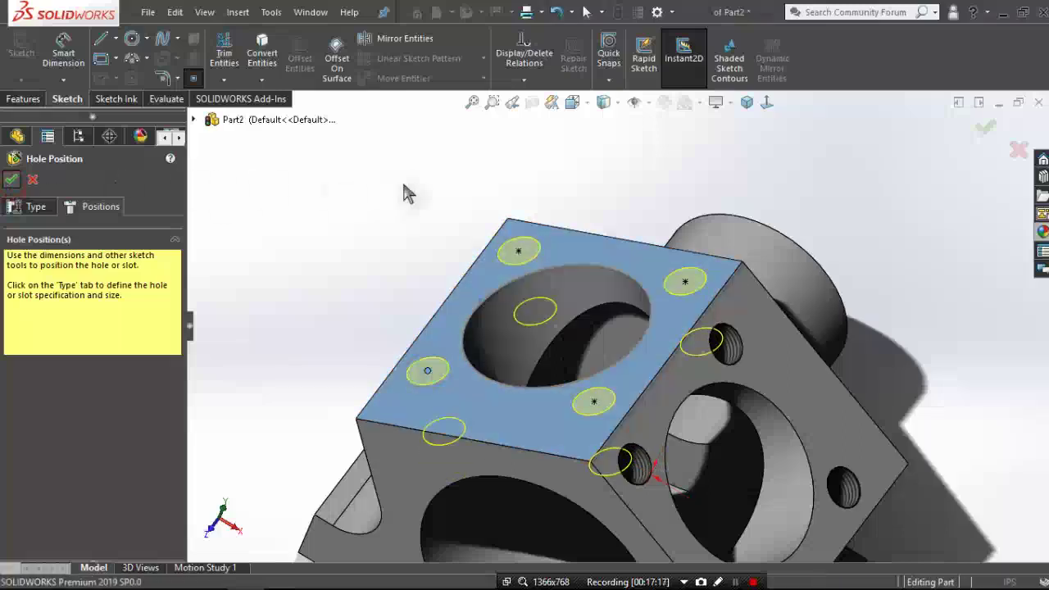
key("Return")
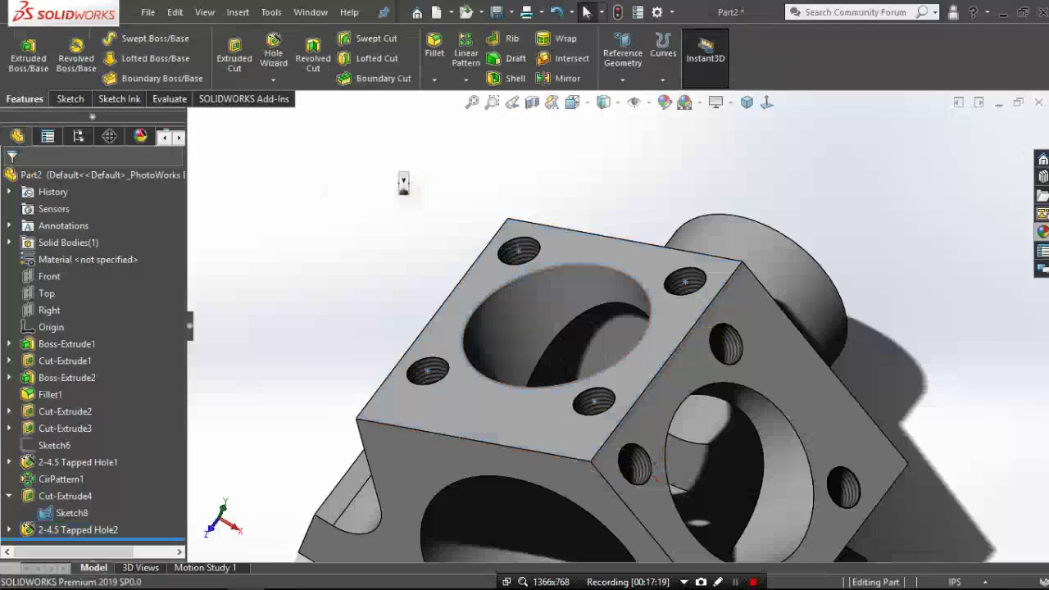
- Return to isometric, orient the base block, and start Sketch10 on its broad flat face
left_click(72, 512)
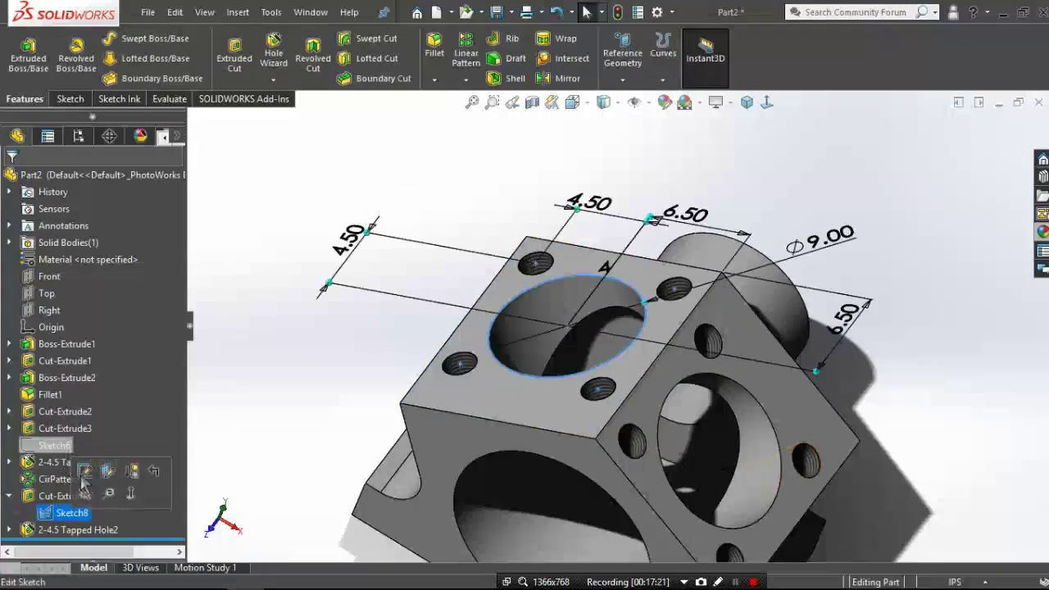
left_click(343, 320)
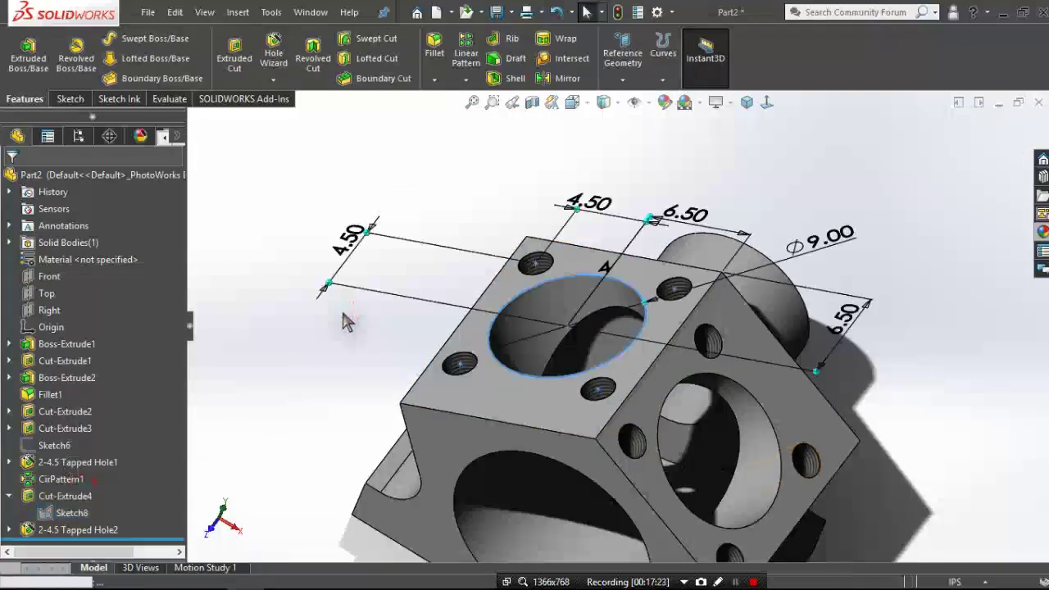
scroll(344, 320, "up", 3)
middle_click_drag(390, 359, 573, 246)
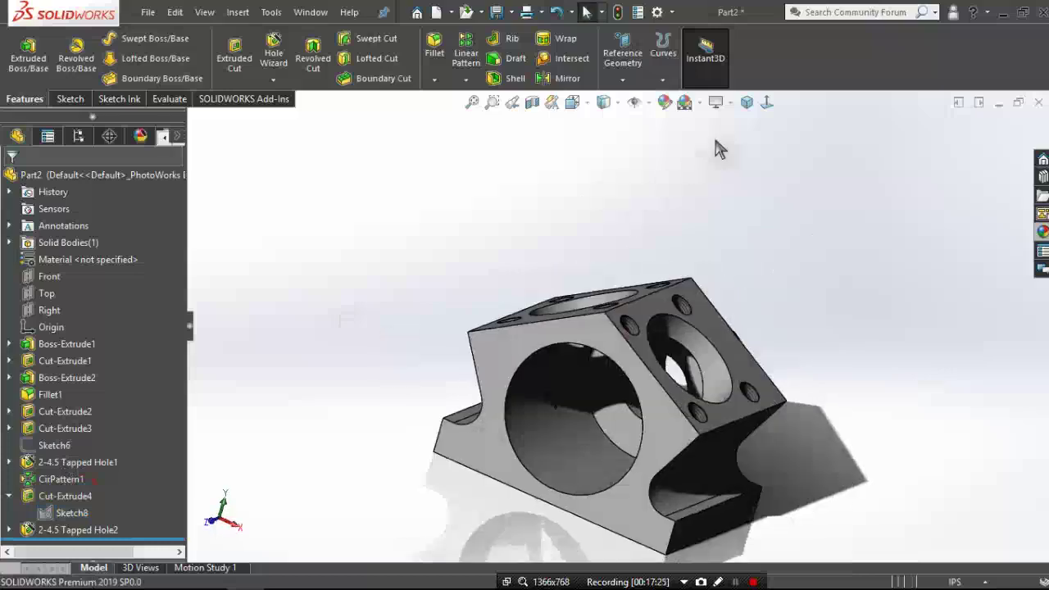
left_click(743, 105)
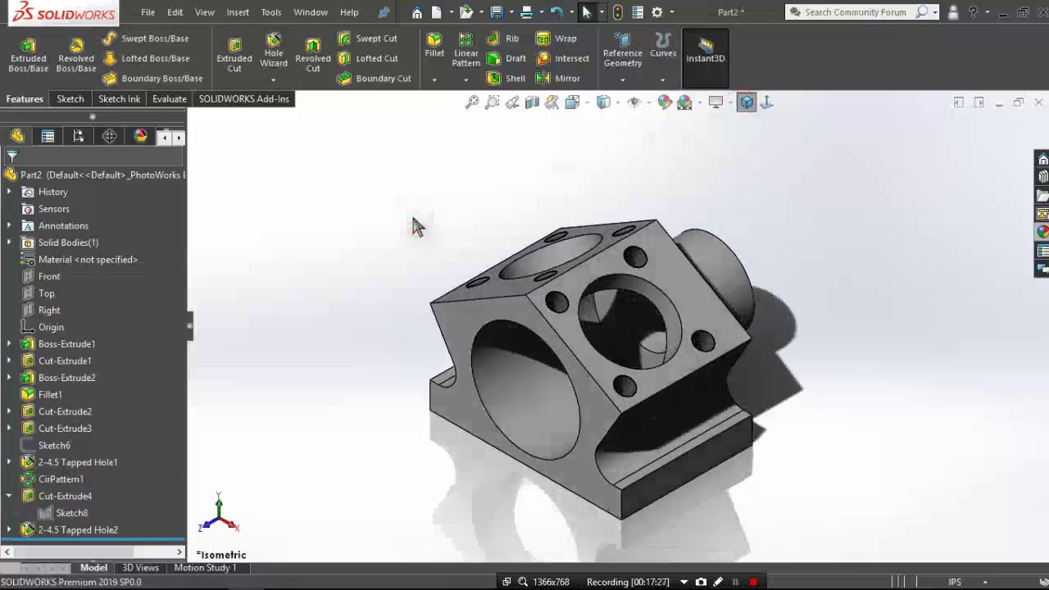
middle_click_drag(394, 395, 470, 259)
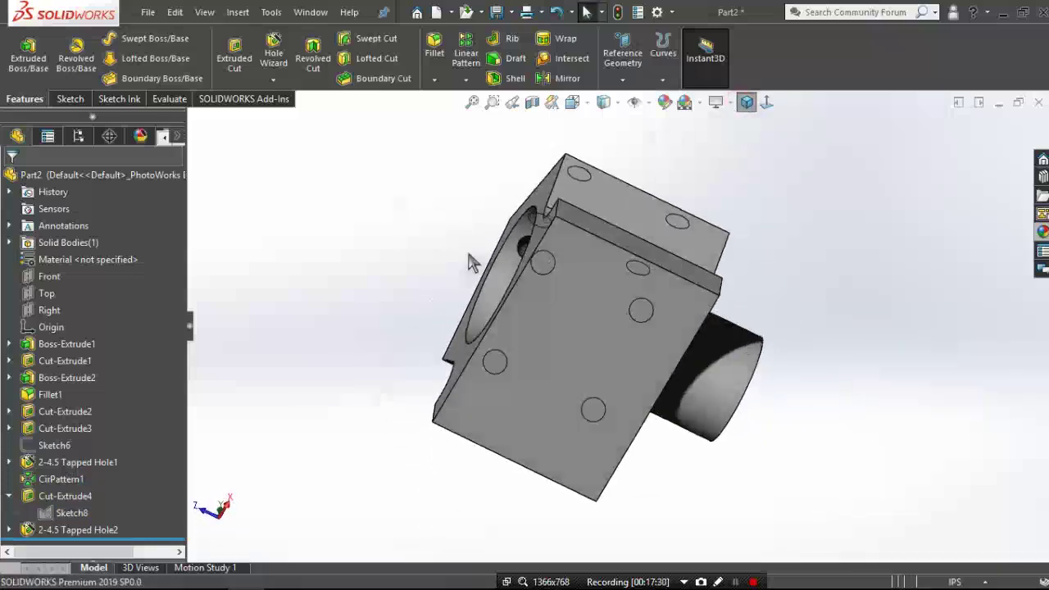
left_click(555, 344)
left_click(624, 295)
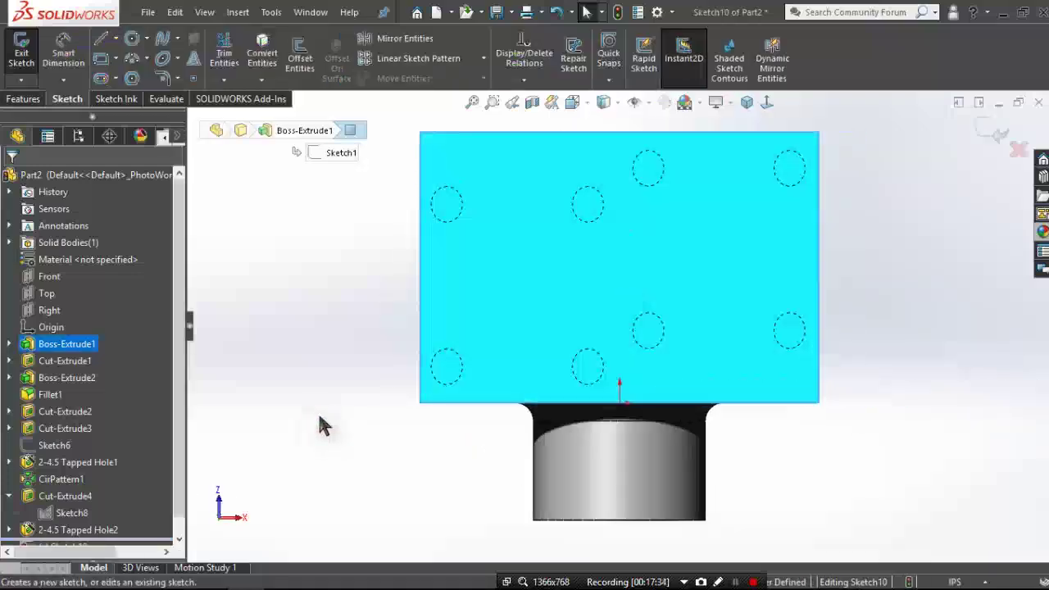
- Draw a vertical centerline from the top edge to the origin and enable Dynamic Mirror Entities
left_click(320, 418)
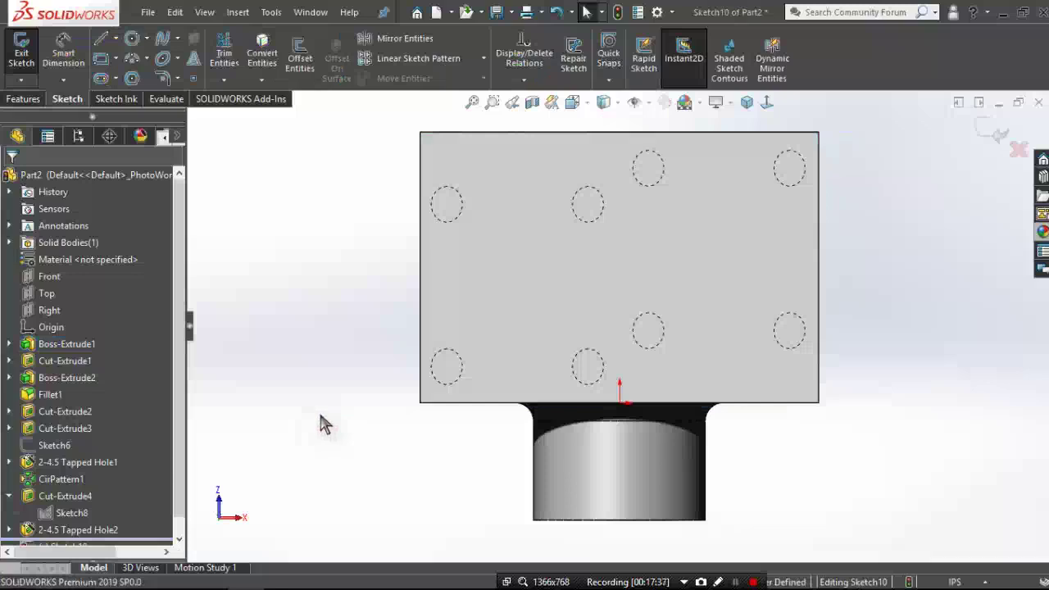
scroll(480, 468, "up", 2)
scroll(580, 301, "down", 2)
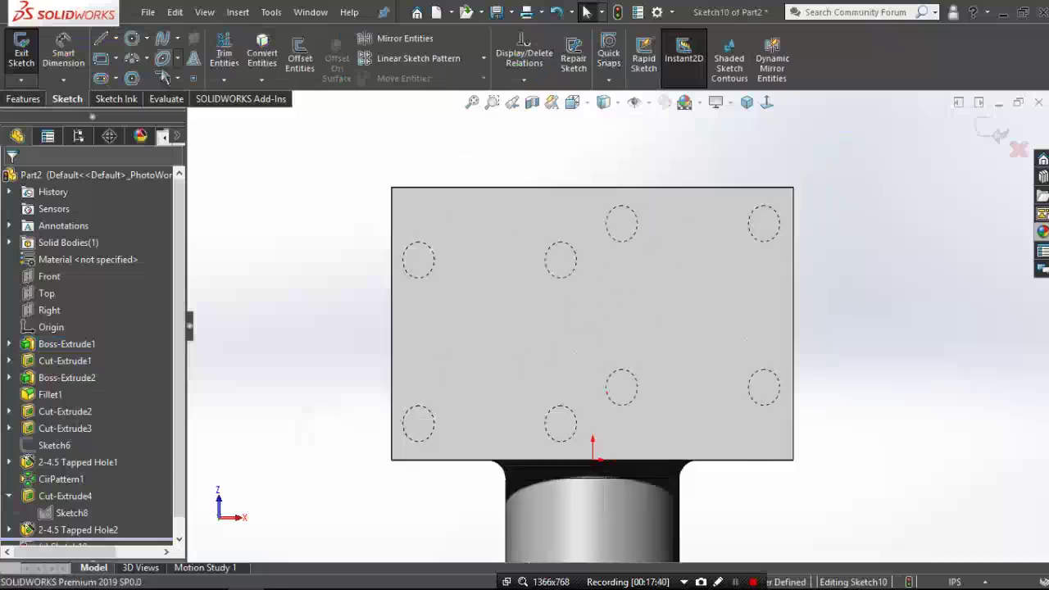
left_click(115, 38)
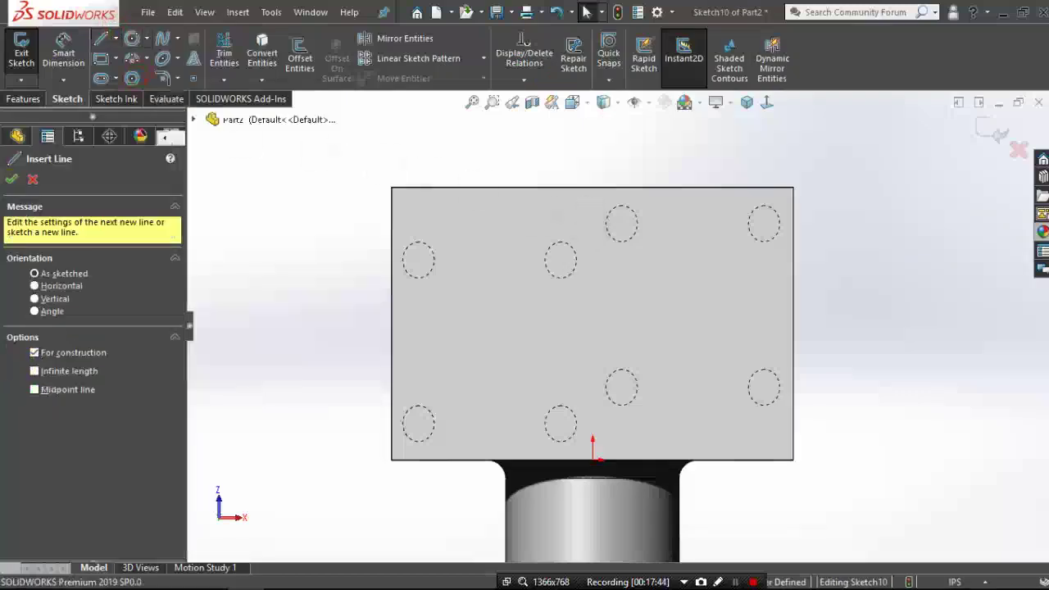
left_click(592, 187)
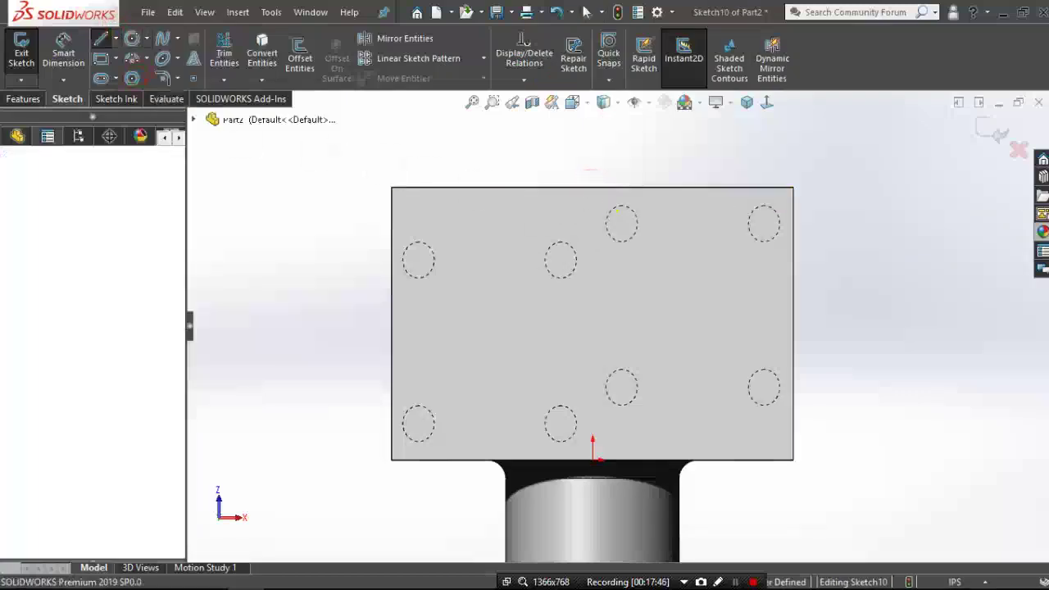
left_click(592, 459)
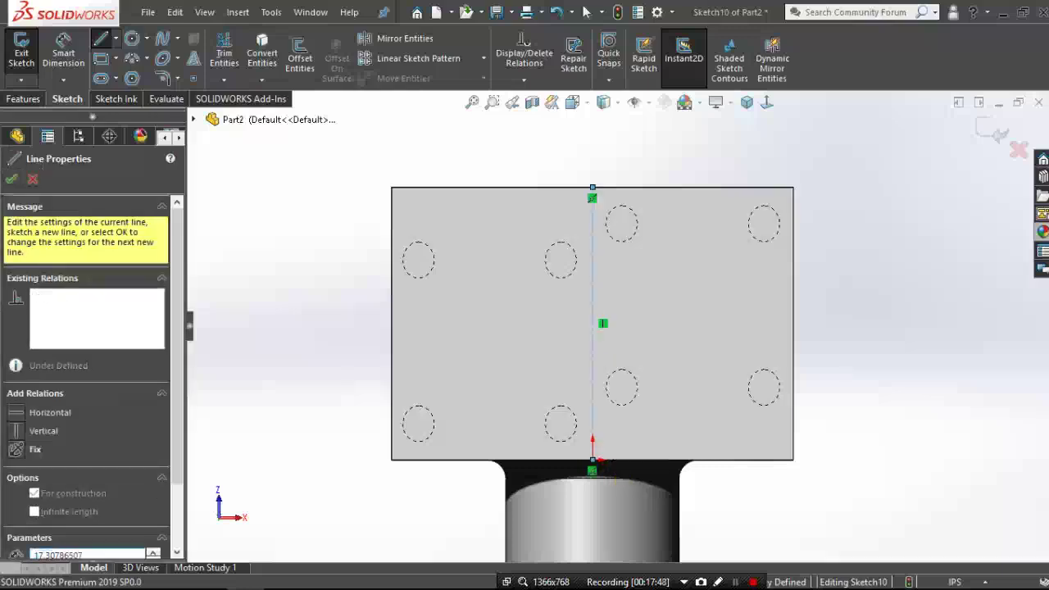
left_click(774, 59)
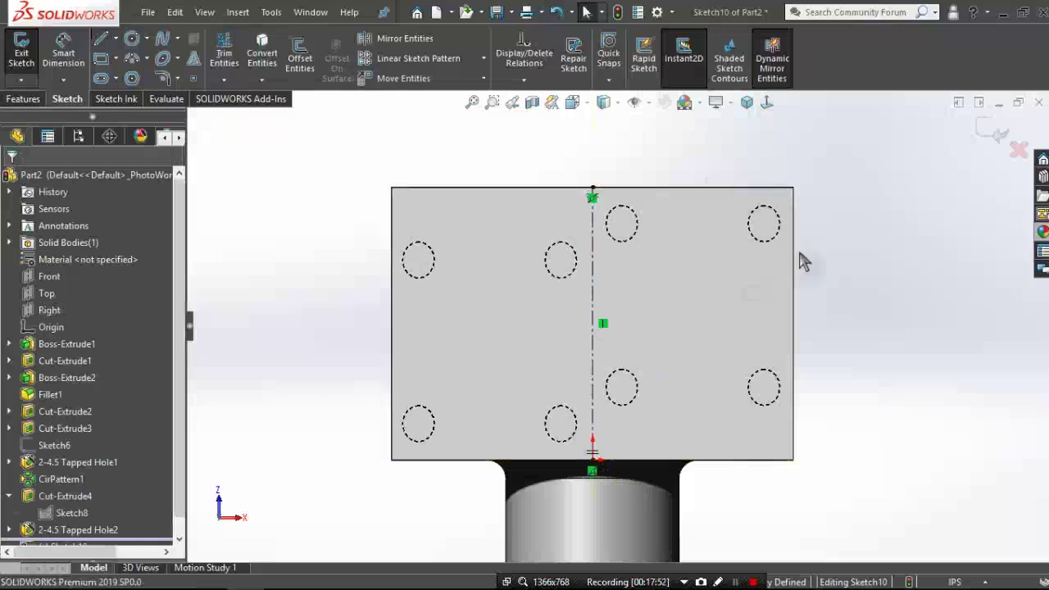
scroll(840, 327, "down", 2)
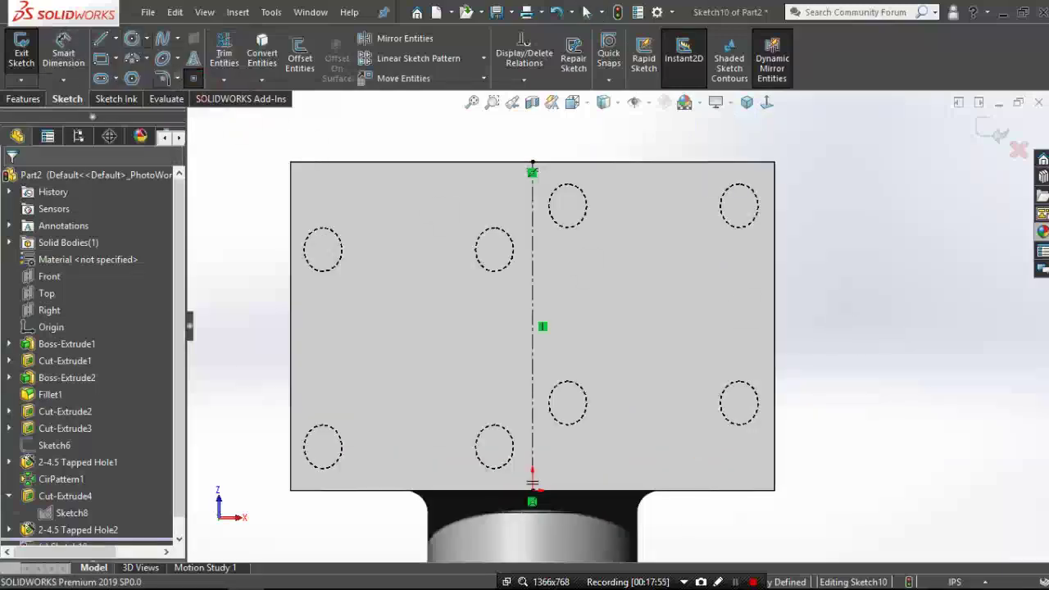
- Place a mirrored sketch point and dimension it 7.50 below the top edge
left_click(638, 324)
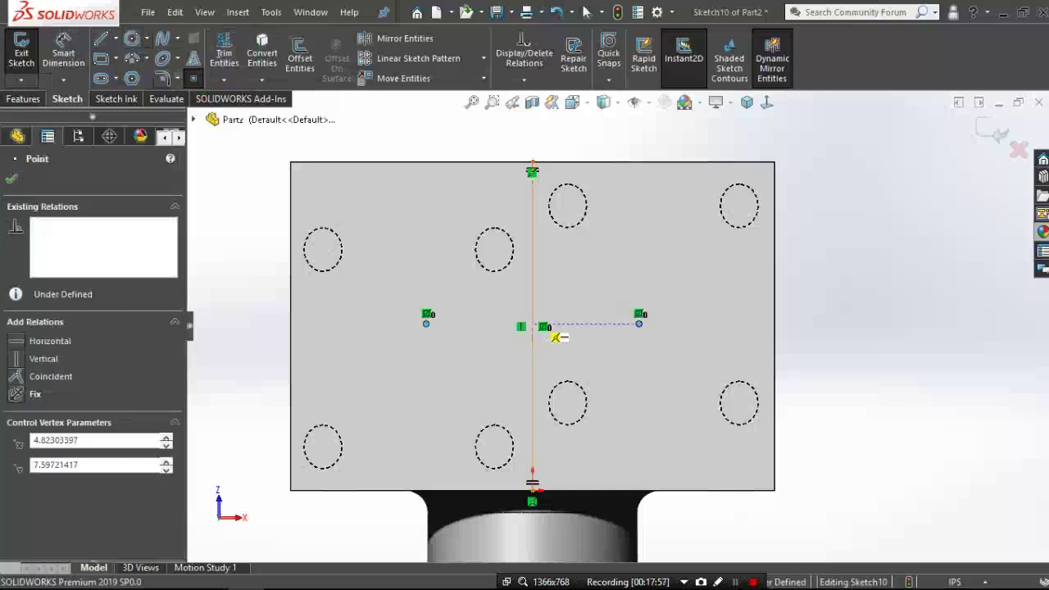
left_click(72, 52)
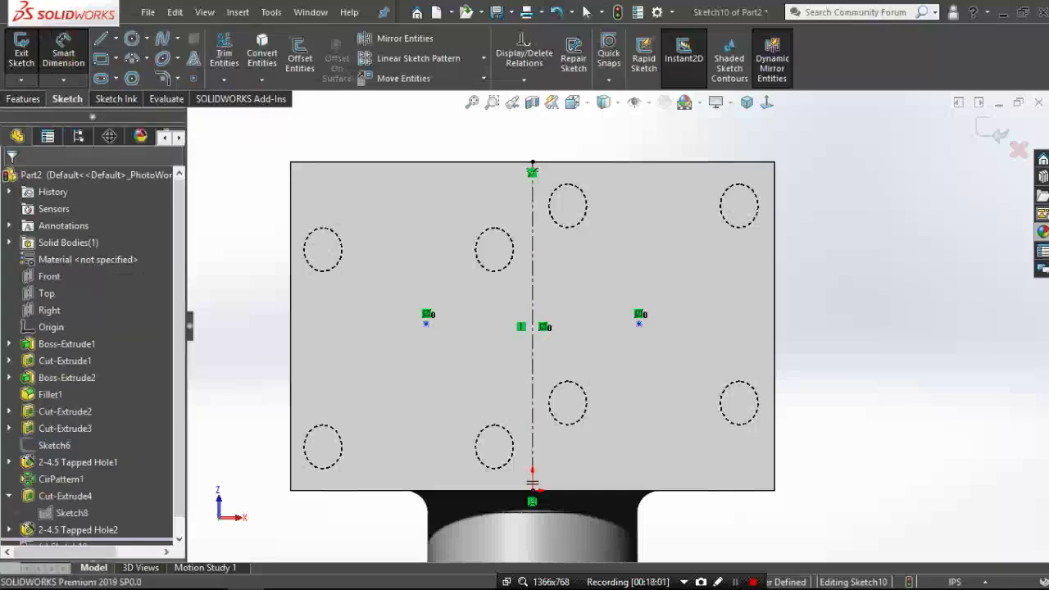
left_click(638, 324)
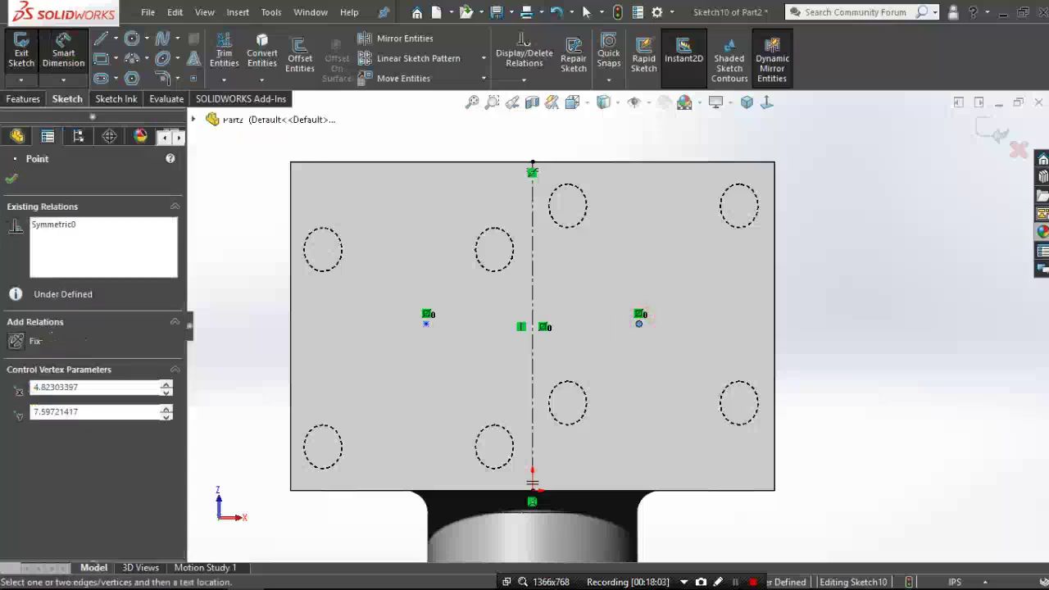
left_click(633, 164)
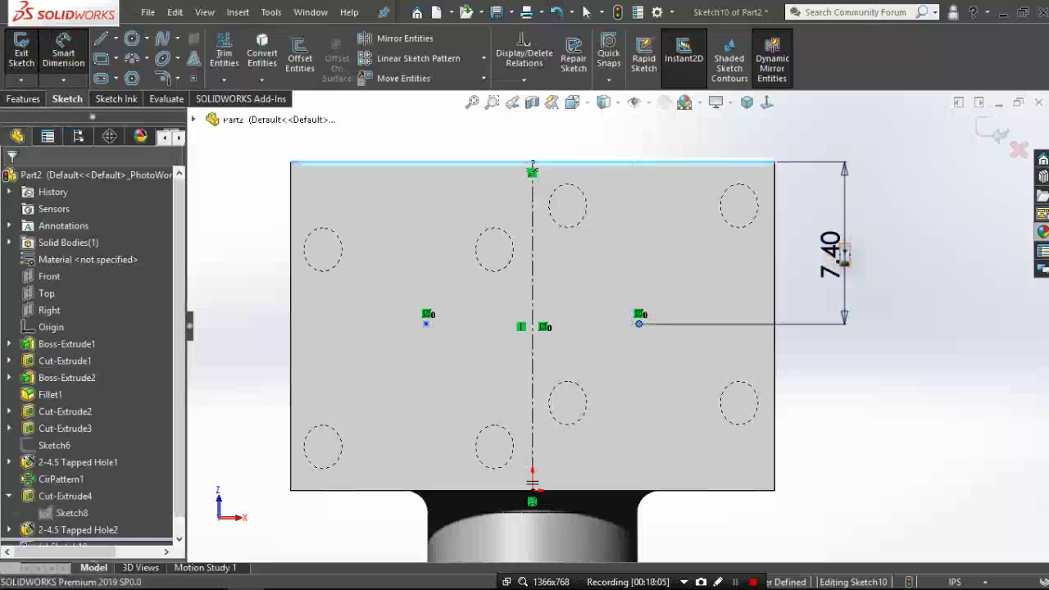
left_click(842, 254)
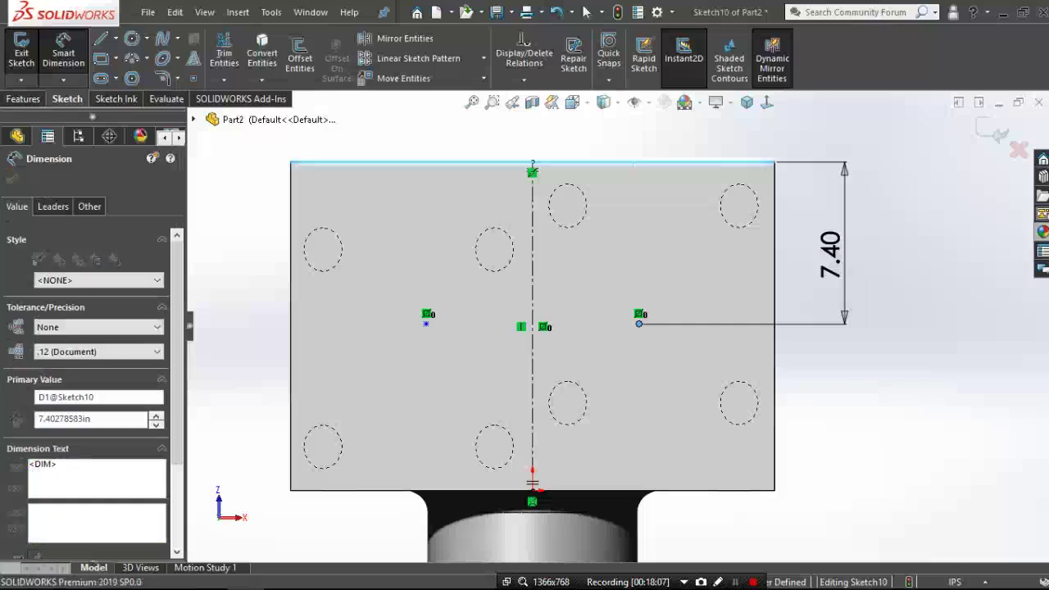
type("7.5")
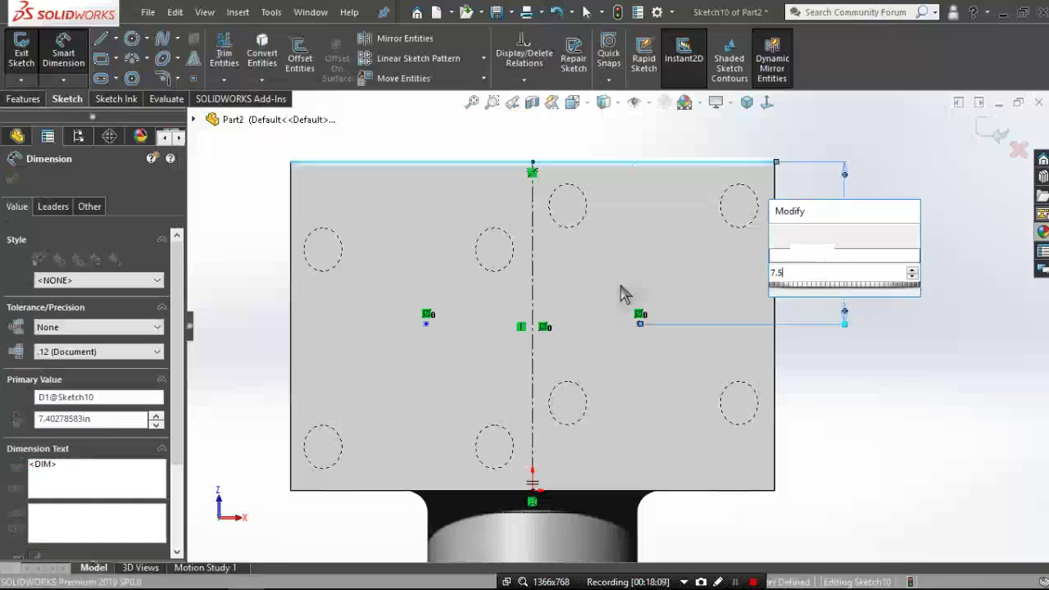
left_click(623, 293)
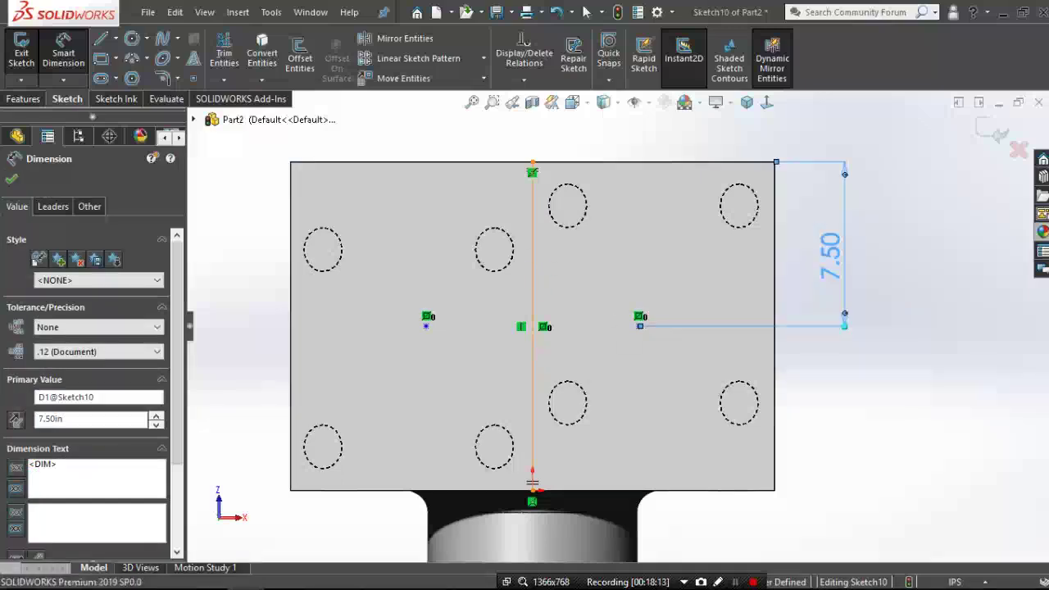
- Dimension the point 6.00 from the centerline and exit Sketch10
left_click(532, 369)
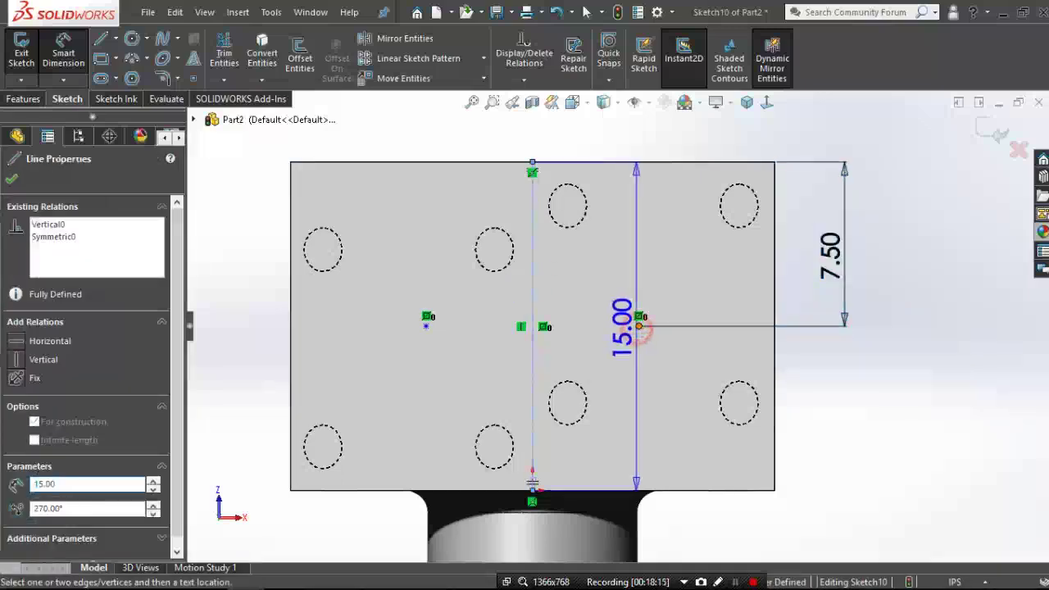
left_click(639, 325)
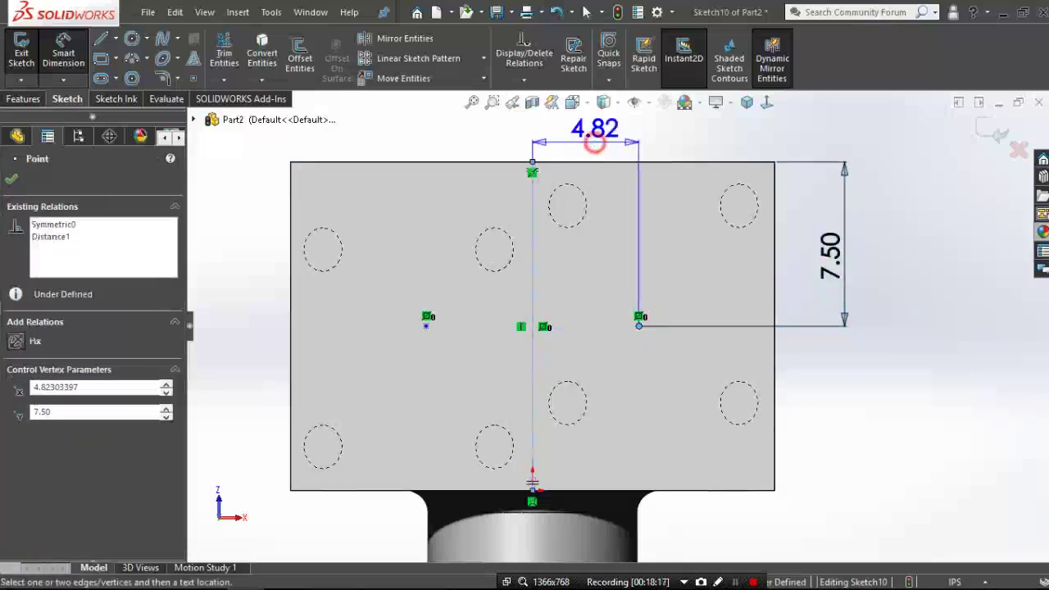
left_click(595, 131)
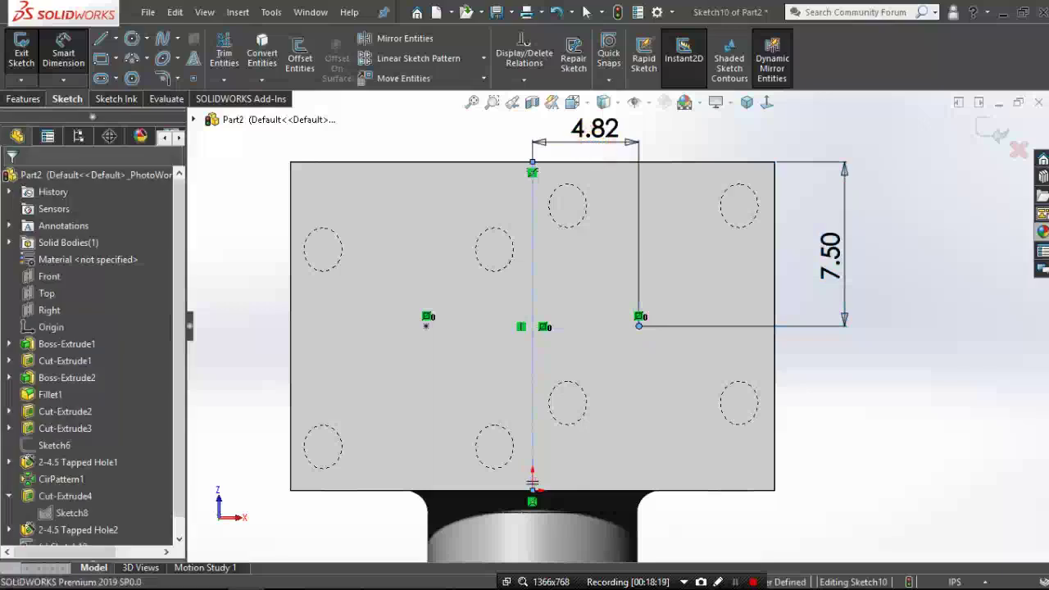
double_click(594, 129)
type("6")
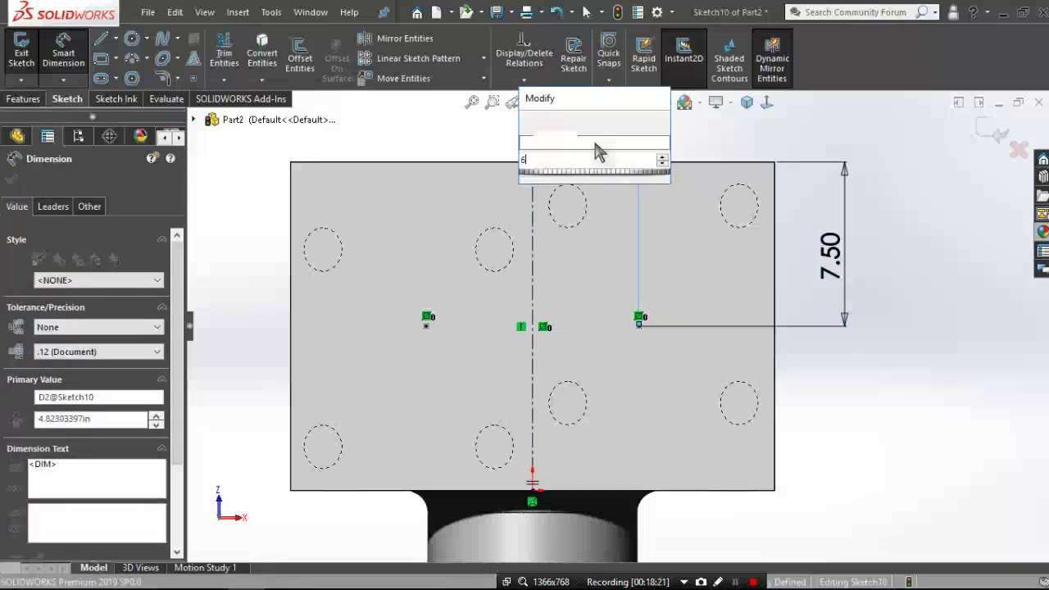
key("Escape")
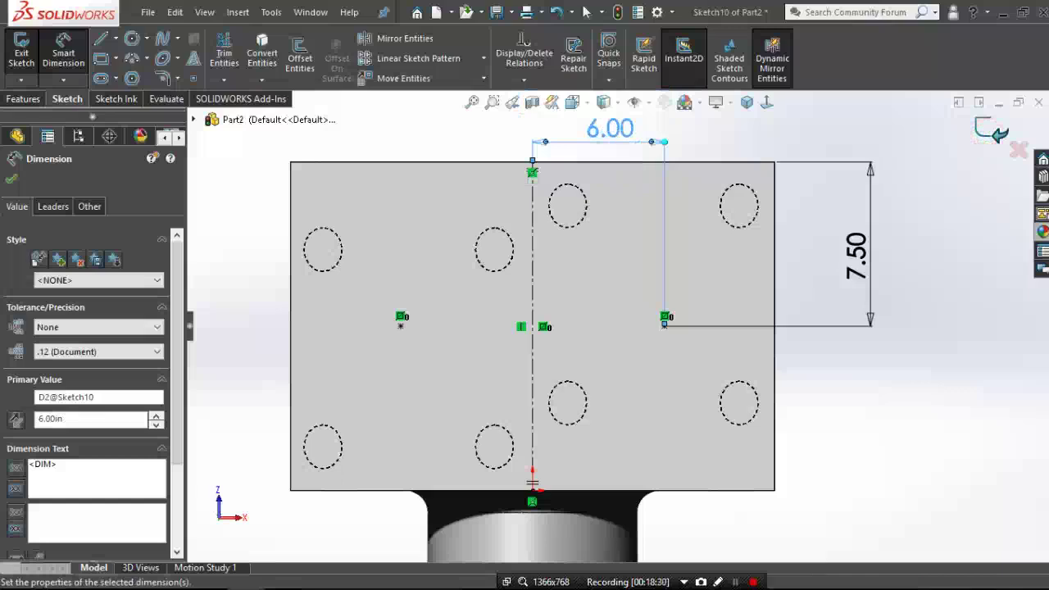
left_click(990, 131)
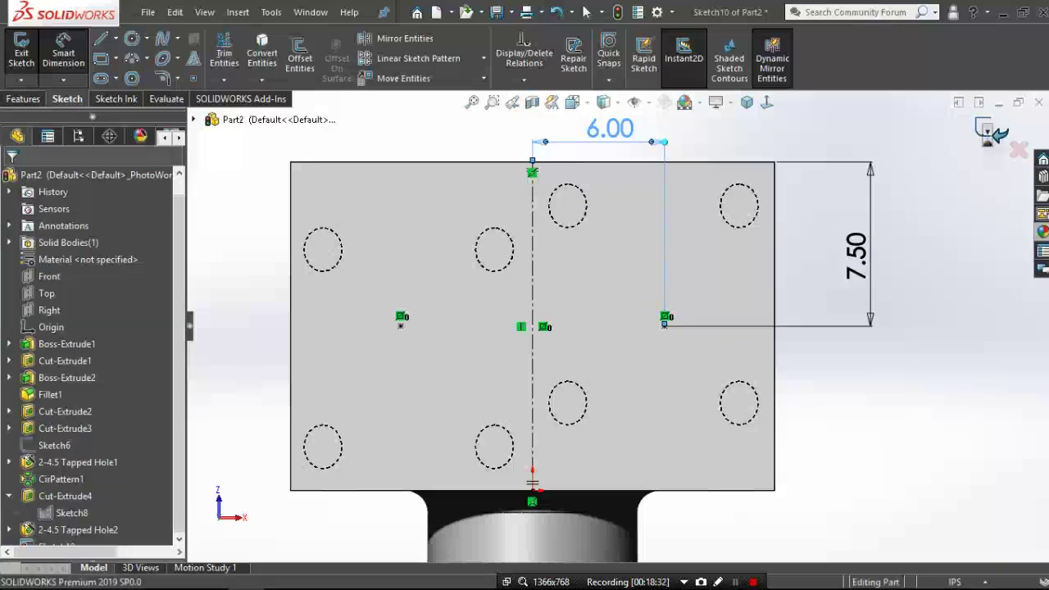
left_click(989, 131)
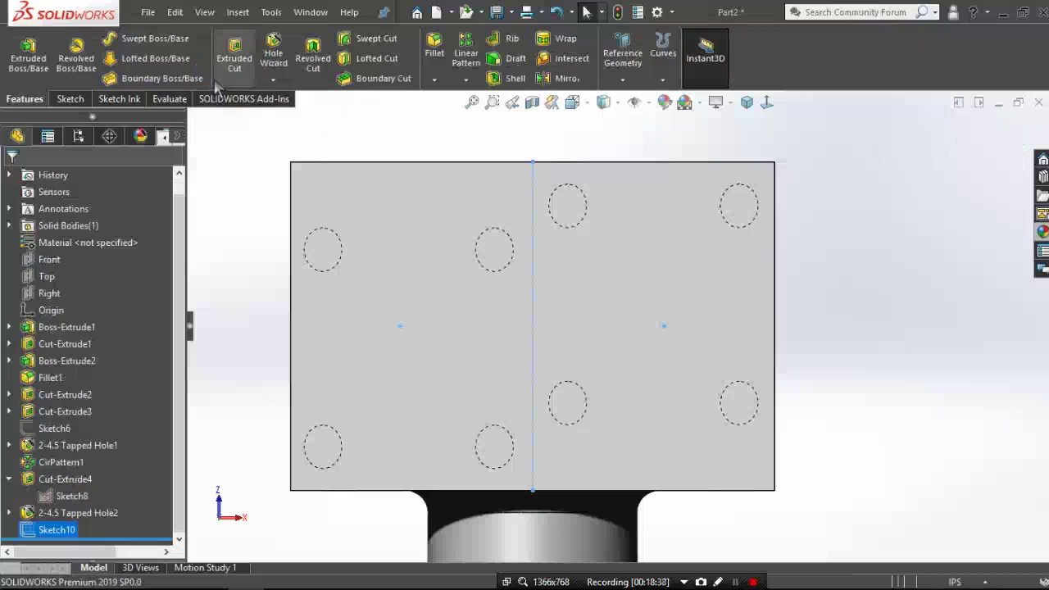
- Start Hole Wizard and place two tapped hole points on the front face with 3D Sketch
left_click(293, 52)
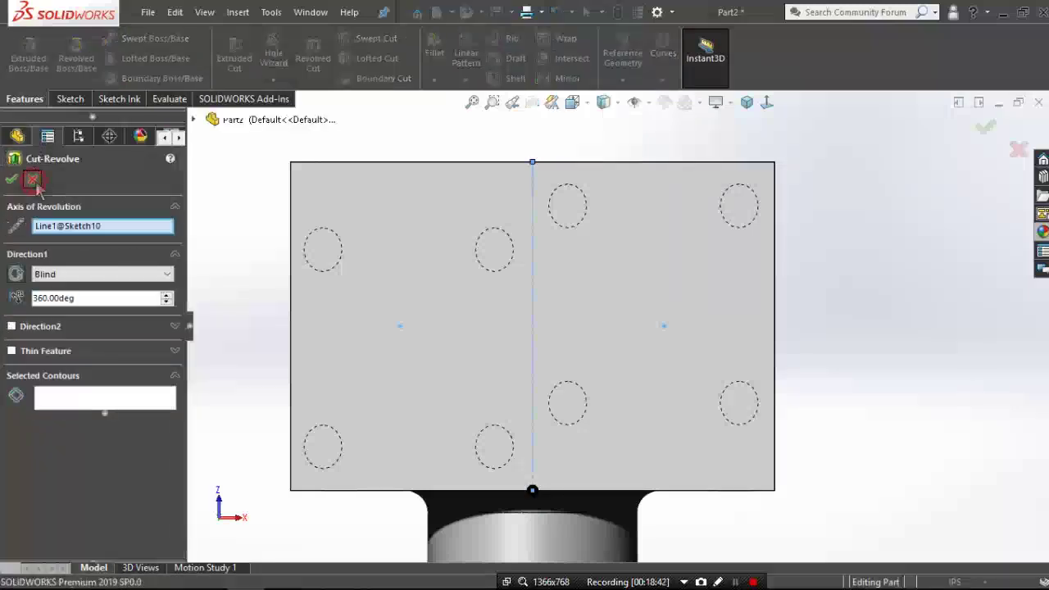
left_click(33, 179)
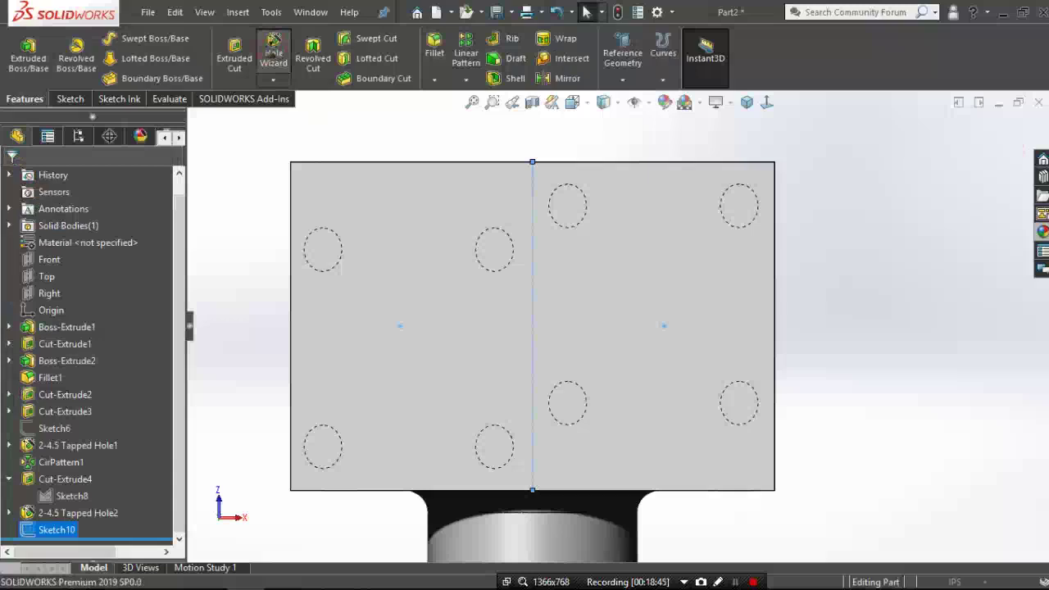
left_click(273, 53)
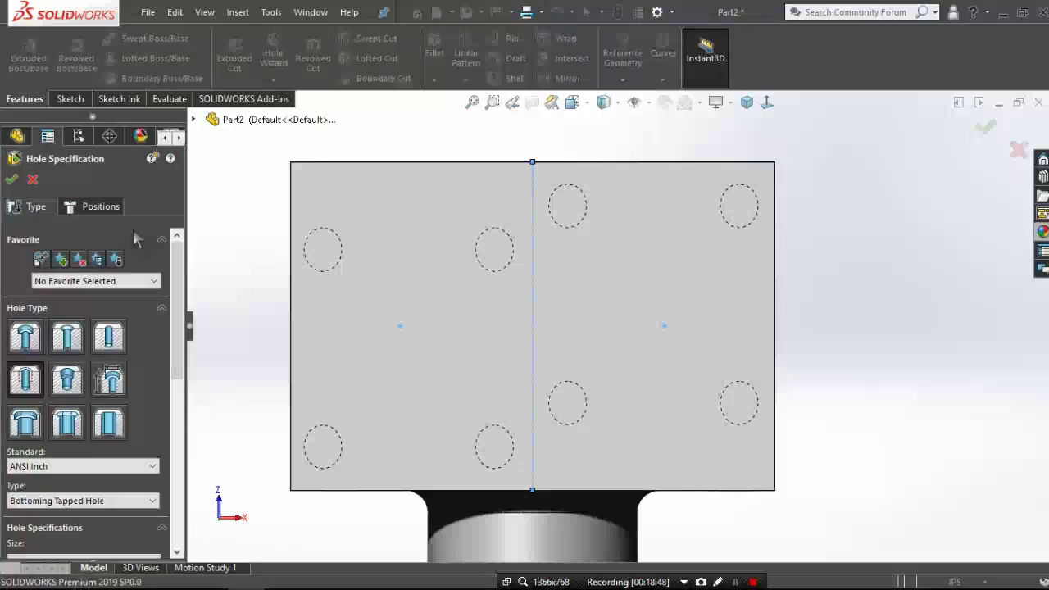
left_click(97, 206)
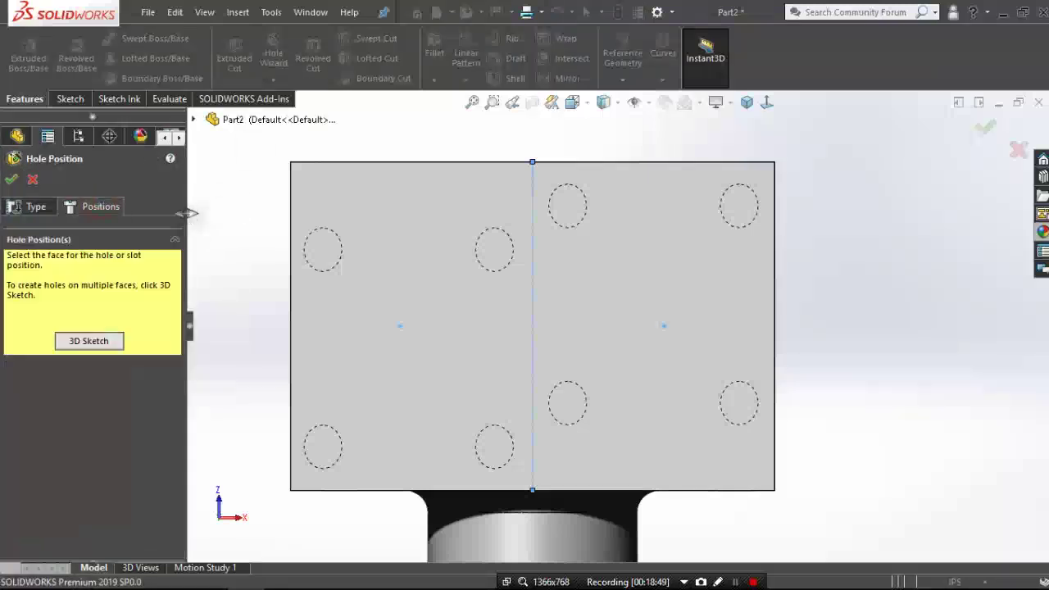
left_click(104, 343)
left_click(424, 358)
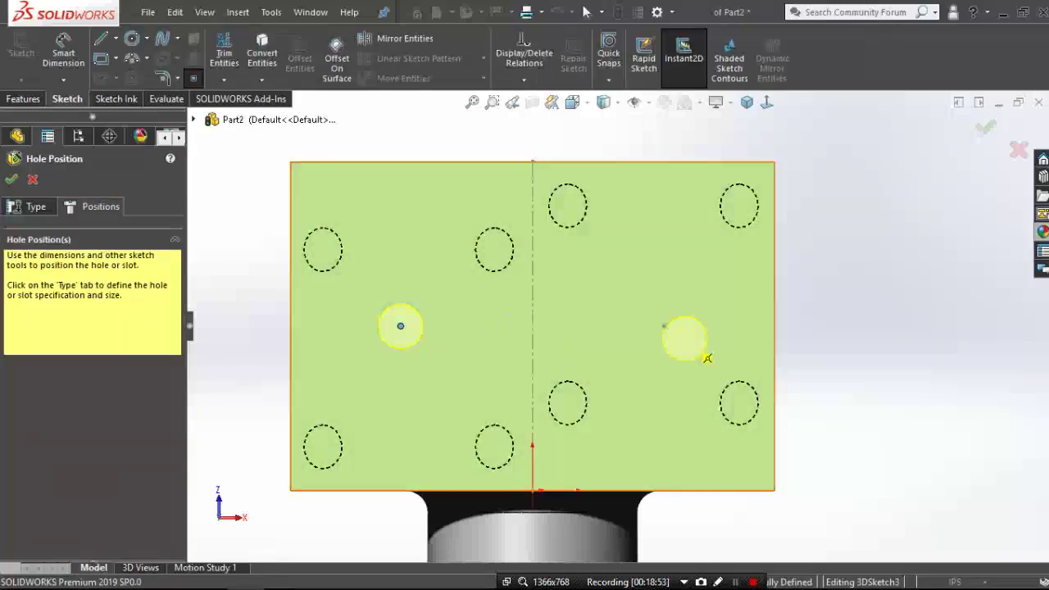
left_click(663, 325)
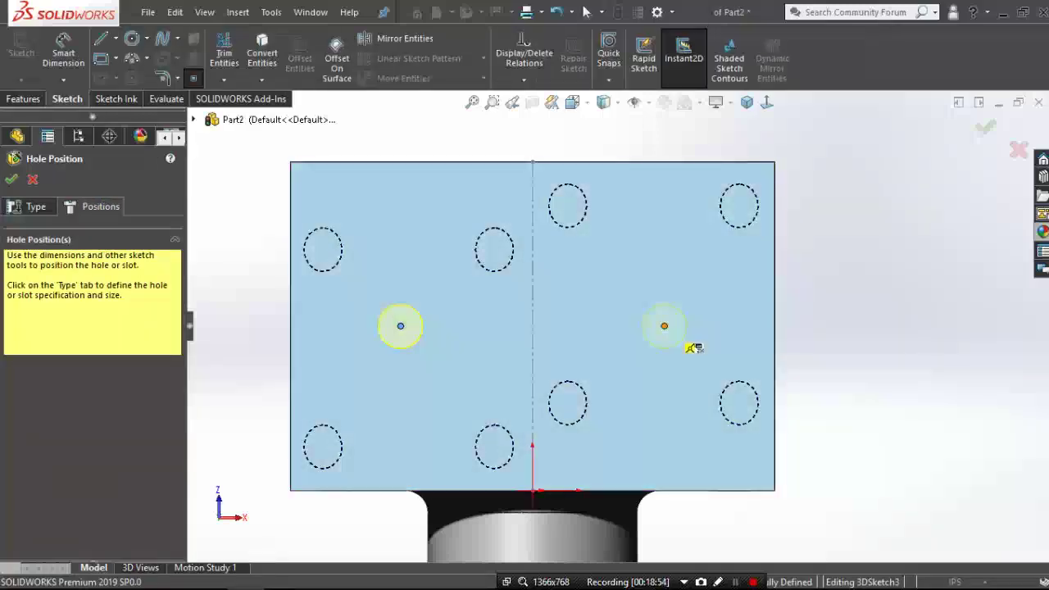
- Set the 2-4.5 bottoming tapped holes to a 3.00in blind depth and create them
left_click(13, 208)
scroll(178, 385, "down", 3)
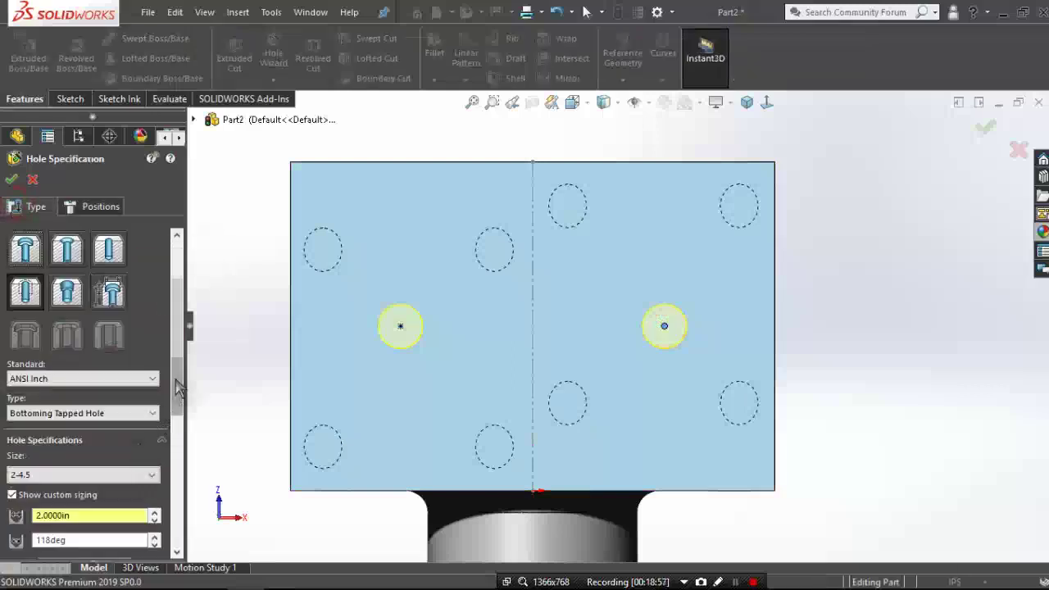
scroll(177, 385, "down", 2)
scroll(178, 385, "down", 2)
scroll(178, 385, "down", 1)
double_click(70, 416)
type("3")
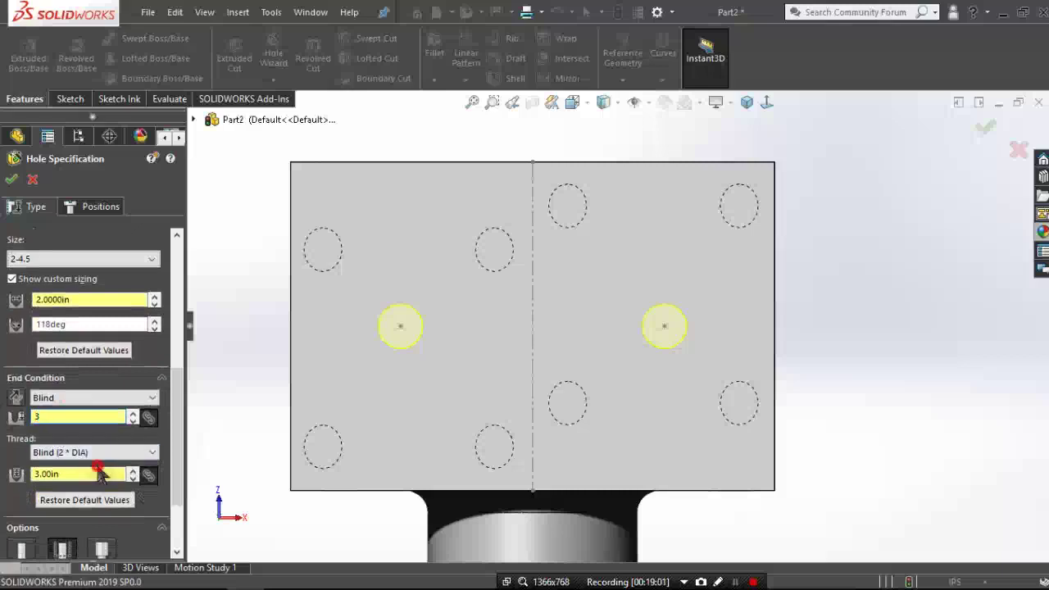
key("Tab")
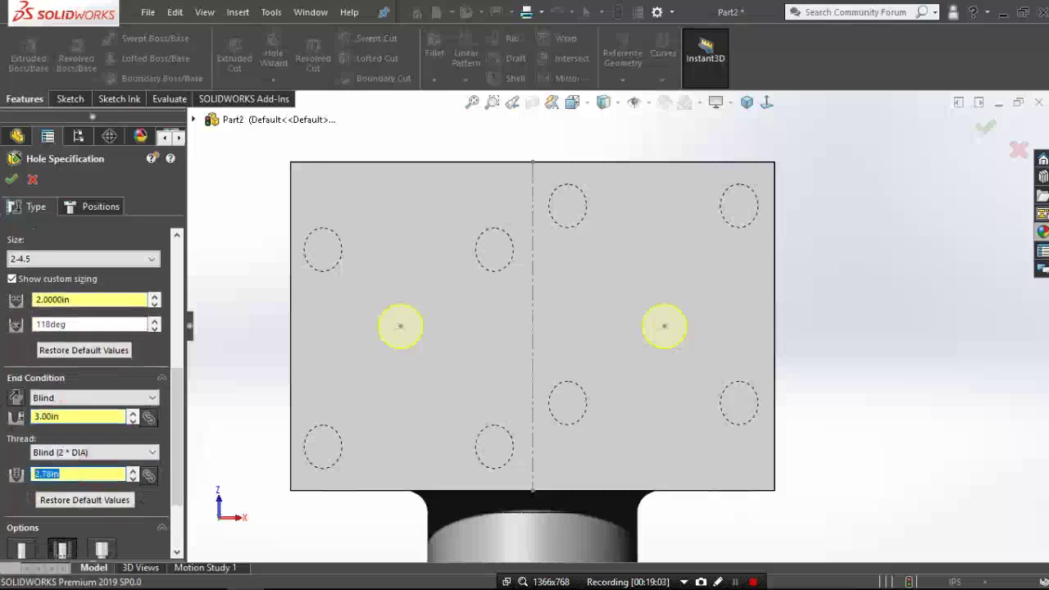
left_click(11, 179)
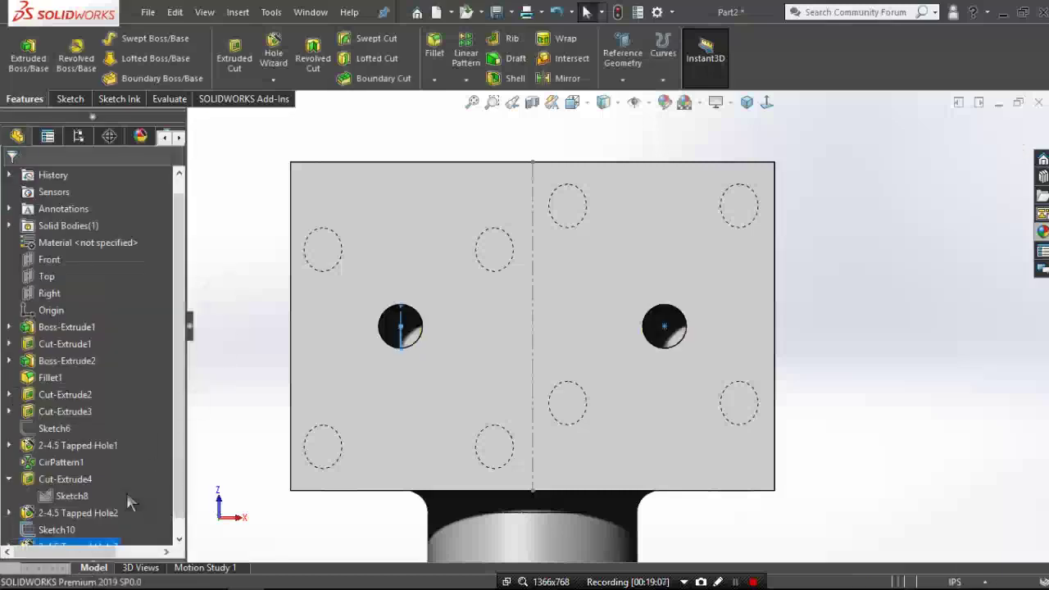
- Hide Sketch10 and show the part in isometric view
left_click(59, 512)
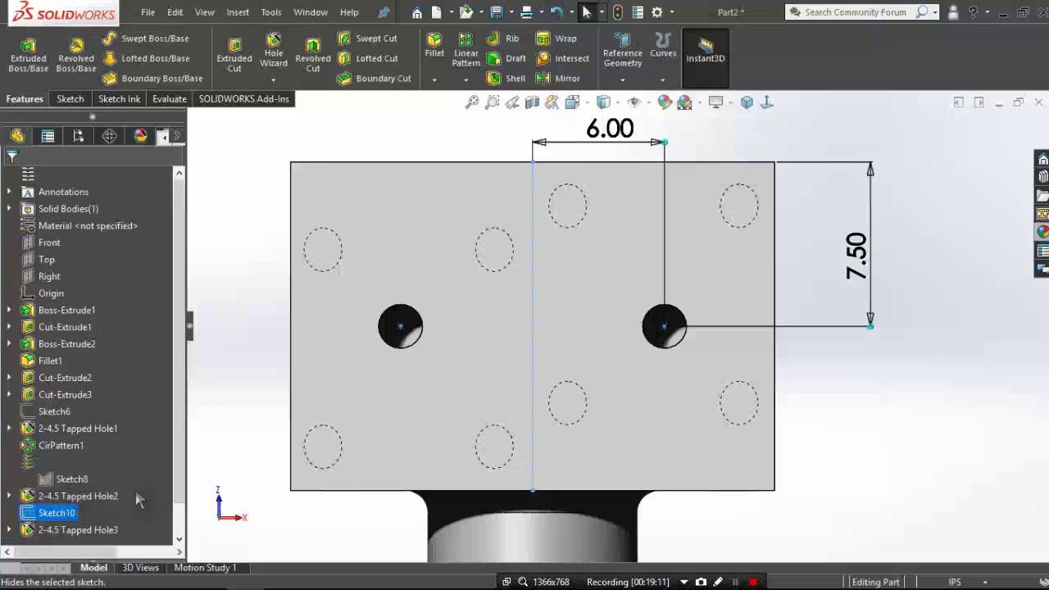
left_click(261, 398)
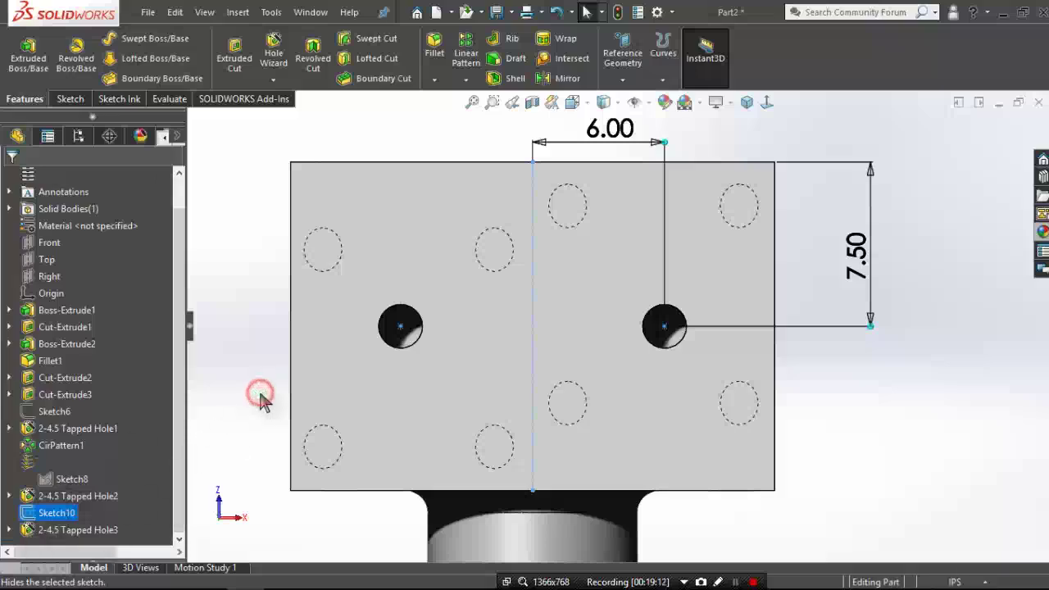
left_click(746, 102)
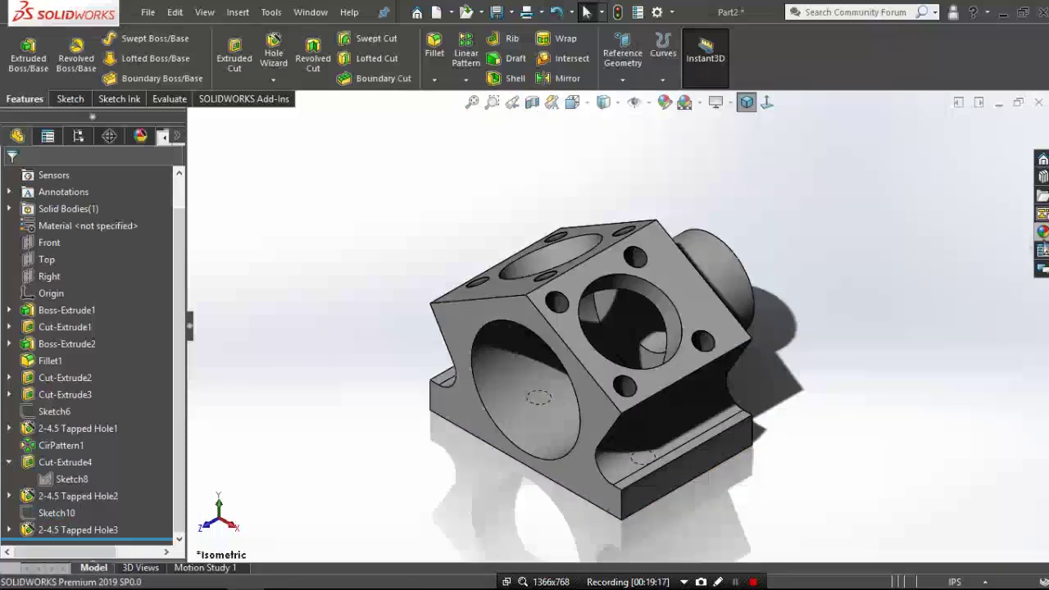
- Apply the Metal > Galvanized appearance from the appearances library to the whole part
left_click(1042, 231)
scroll(924, 502, "down", 3)
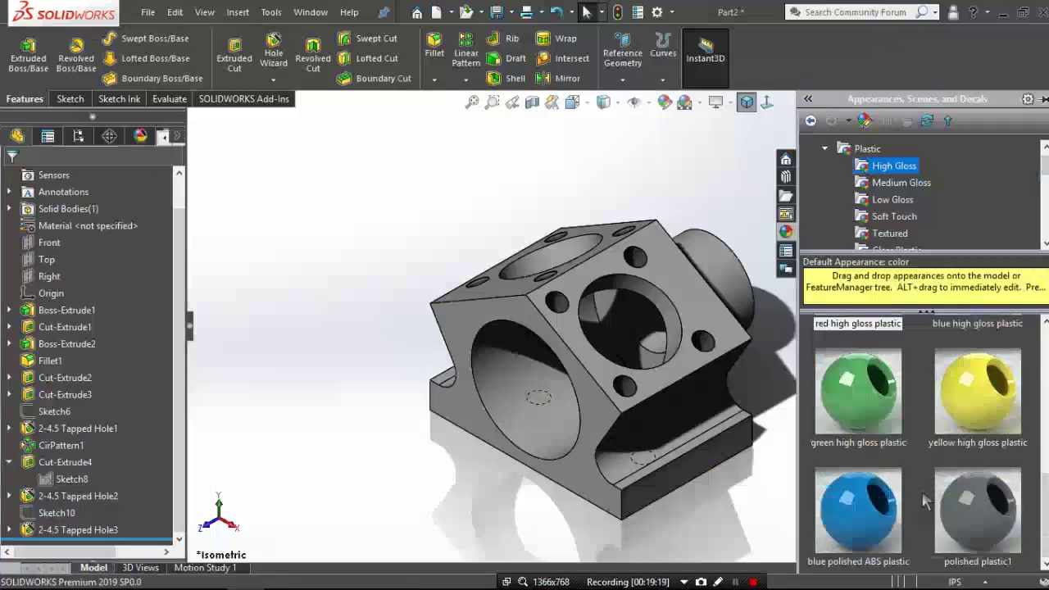
scroll(951, 402, "down", 3)
scroll(897, 238, "down", 3)
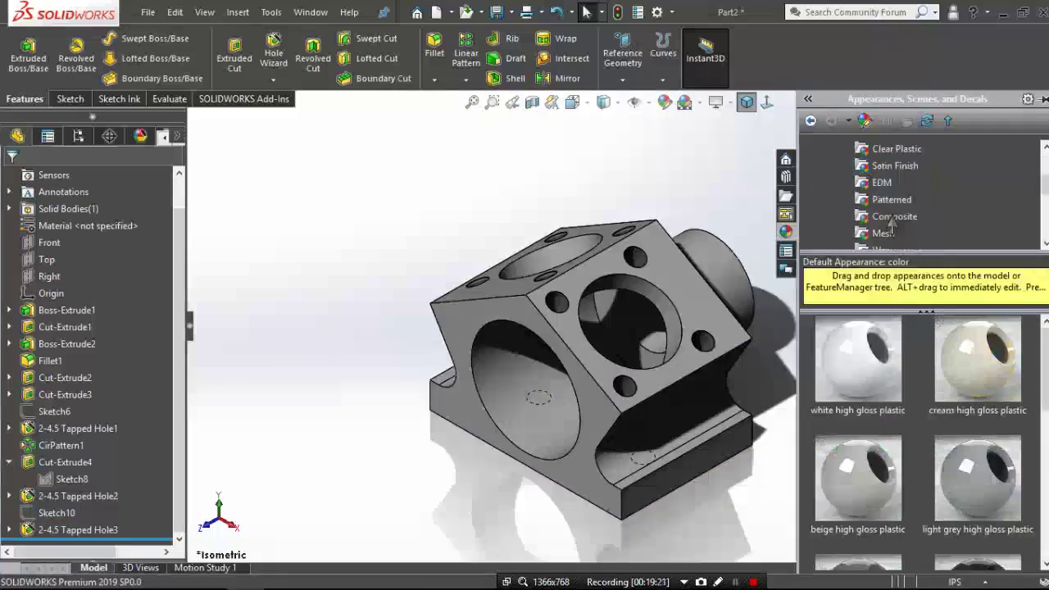
scroll(892, 234, "down", 3)
scroll(852, 230, "up", 2)
scroll(822, 225, "up", 2)
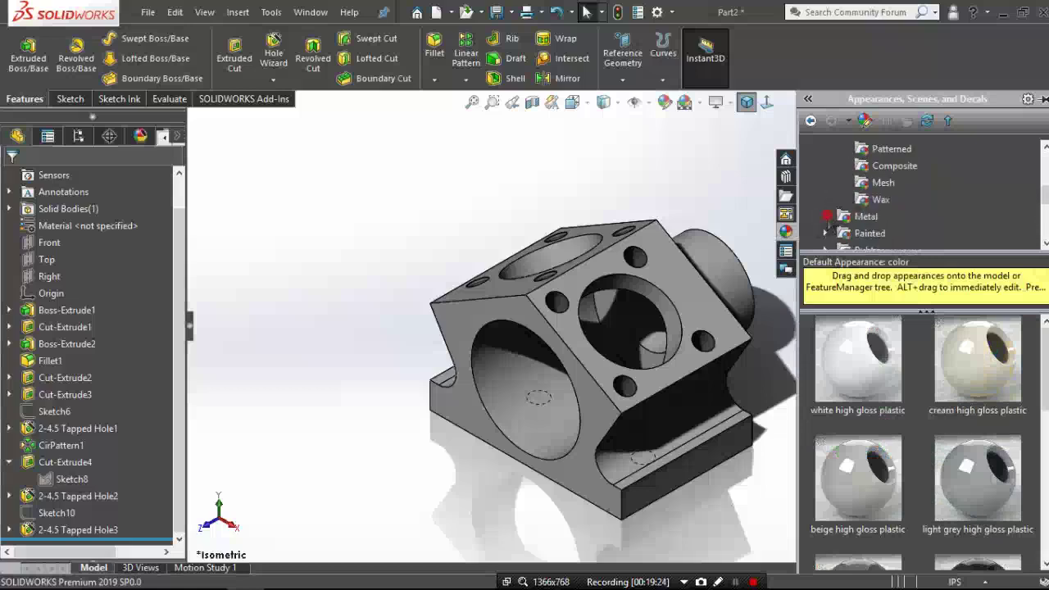
left_click(826, 216)
scroll(879, 234, "down", 3)
scroll(942, 234, "down", 2)
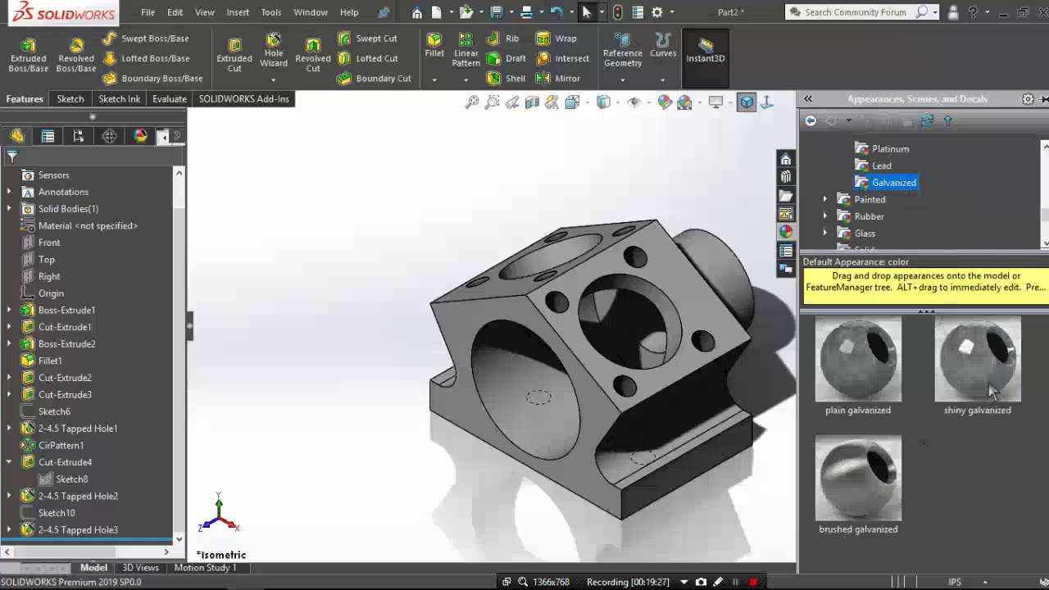
left_click_drag(844, 498, 651, 352)
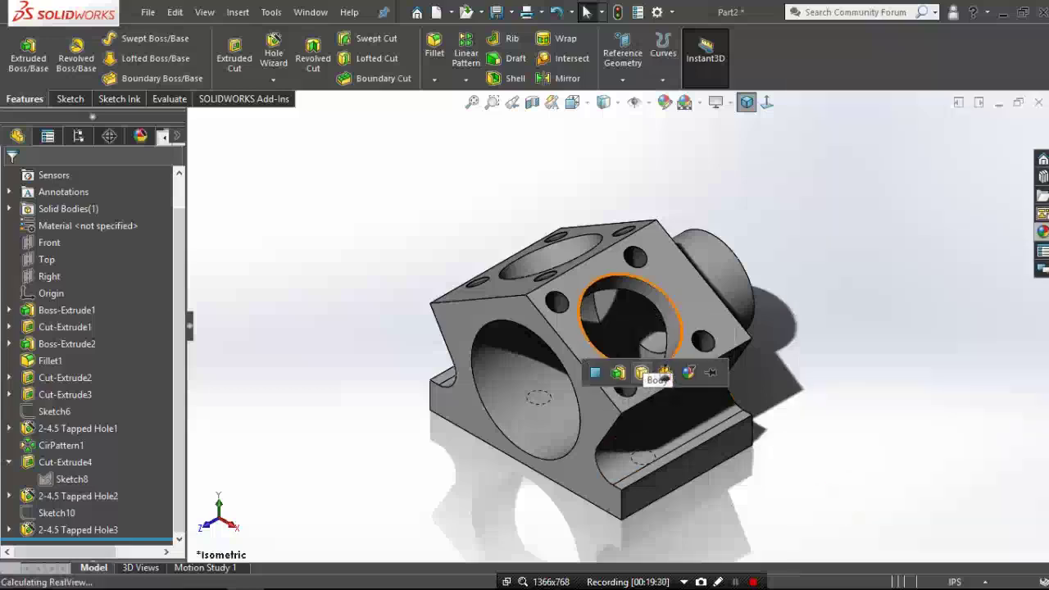
left_click(665, 373)
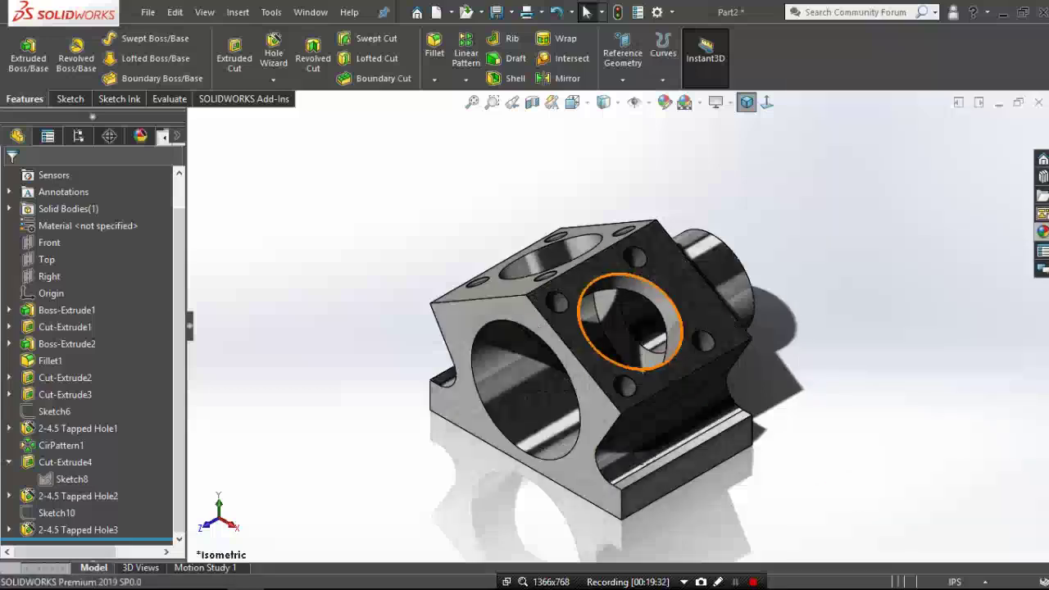
- Save the part as SLD19-10 in Local Disk (E:) > SolidWorks 2019 Part Design
left_click(495, 20)
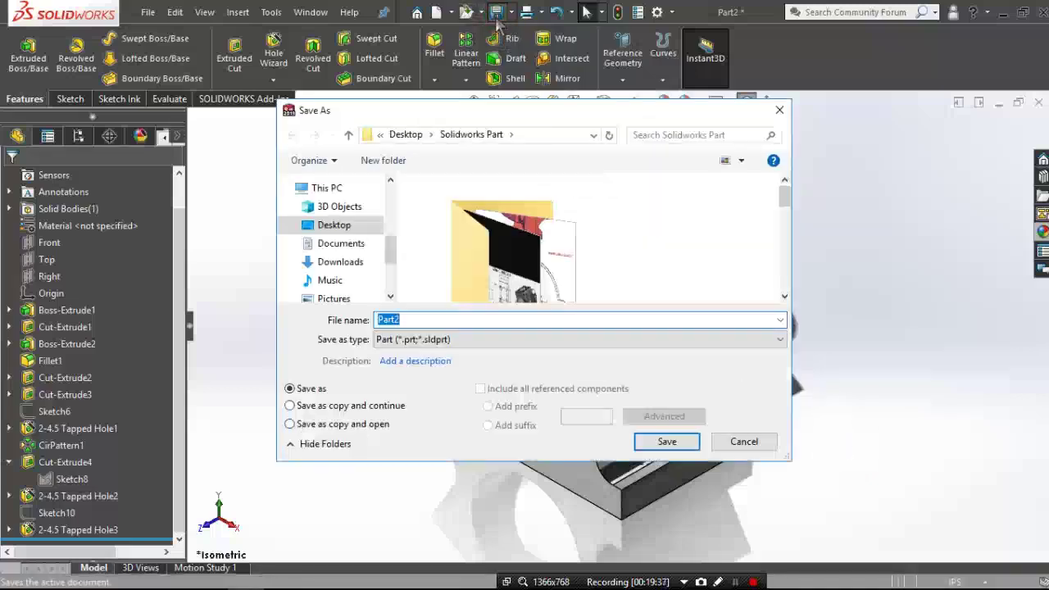
scroll(344, 296, "down", 2)
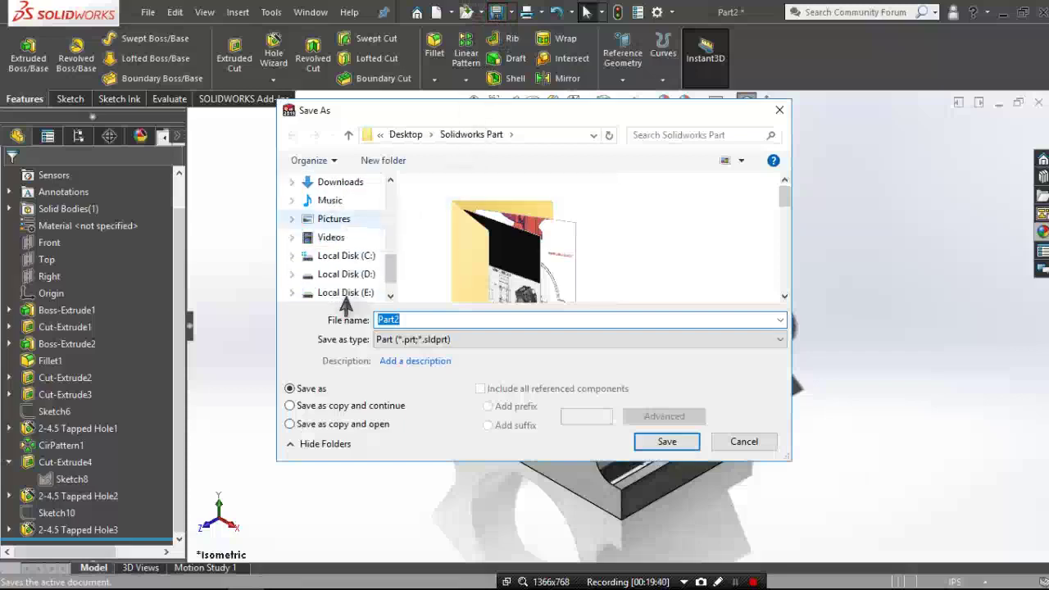
left_click(349, 293)
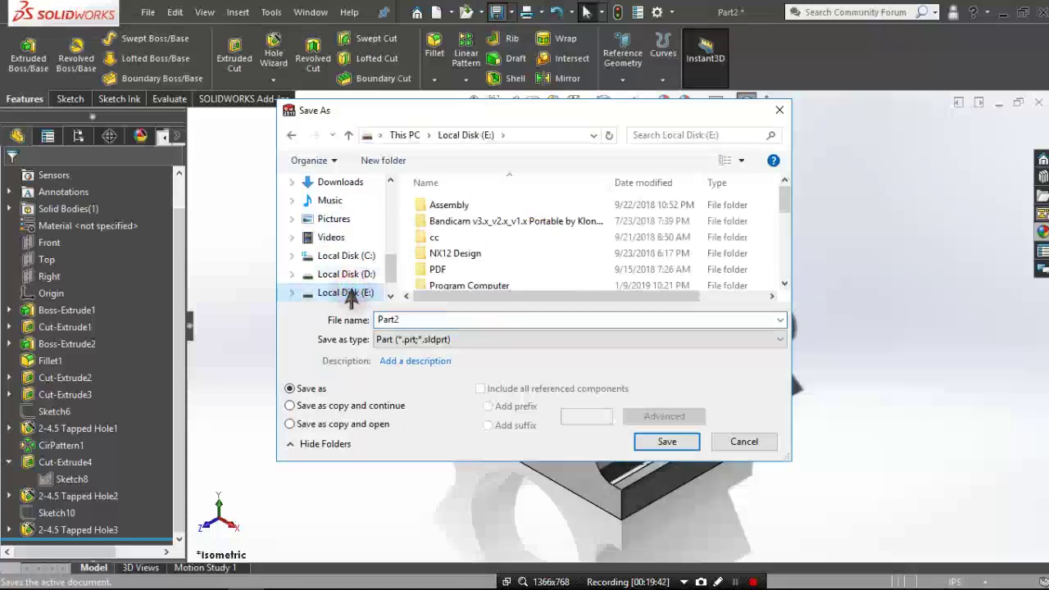
scroll(440, 275, "down", 2)
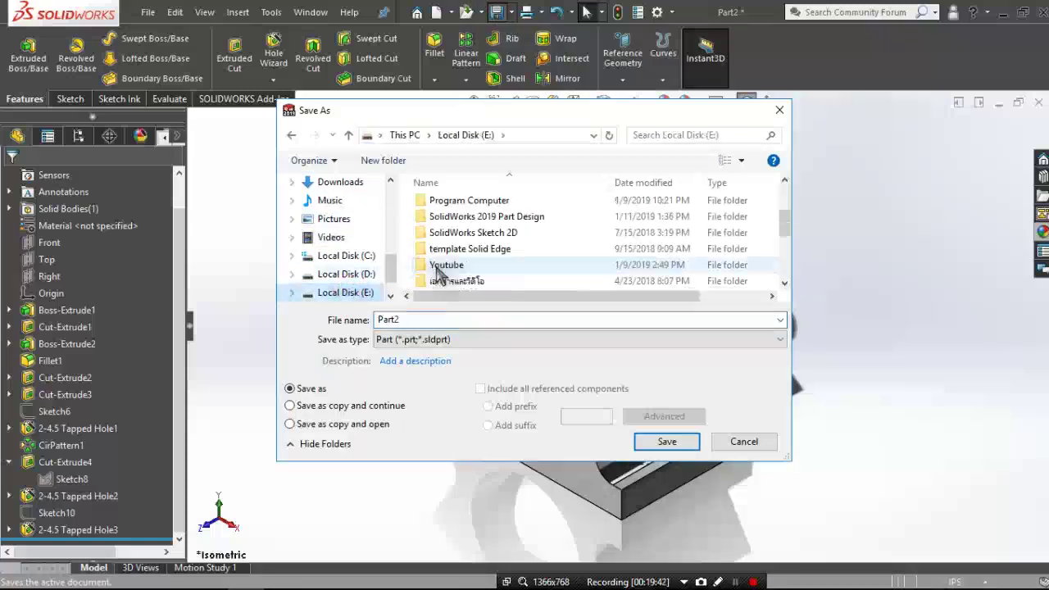
double_click(486, 213)
scroll(475, 266, "down", 1)
left_click(471, 281)
double_click(426, 320)
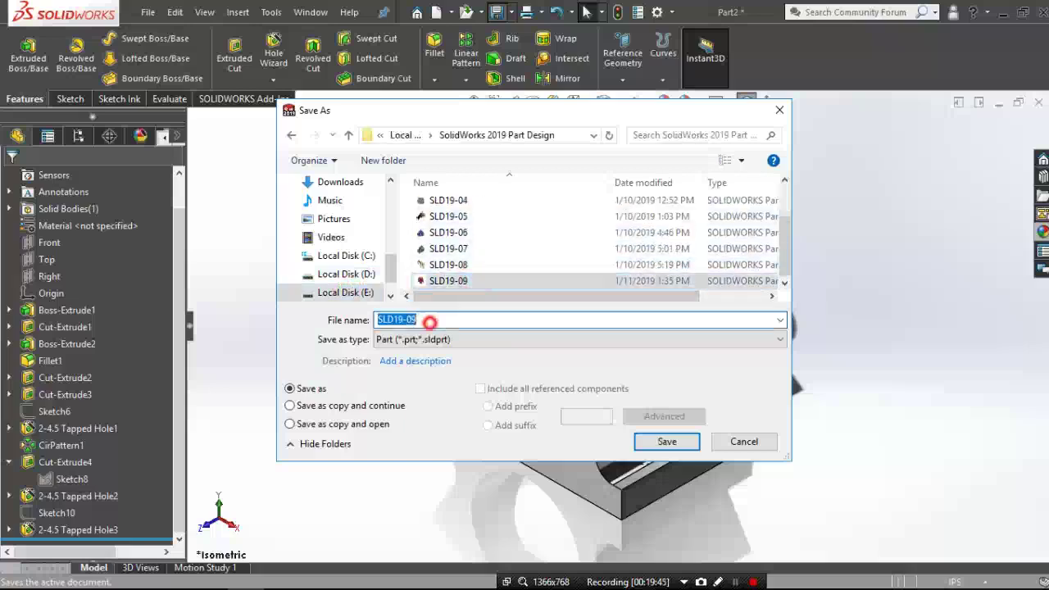
key("BackSpace")
type("1")
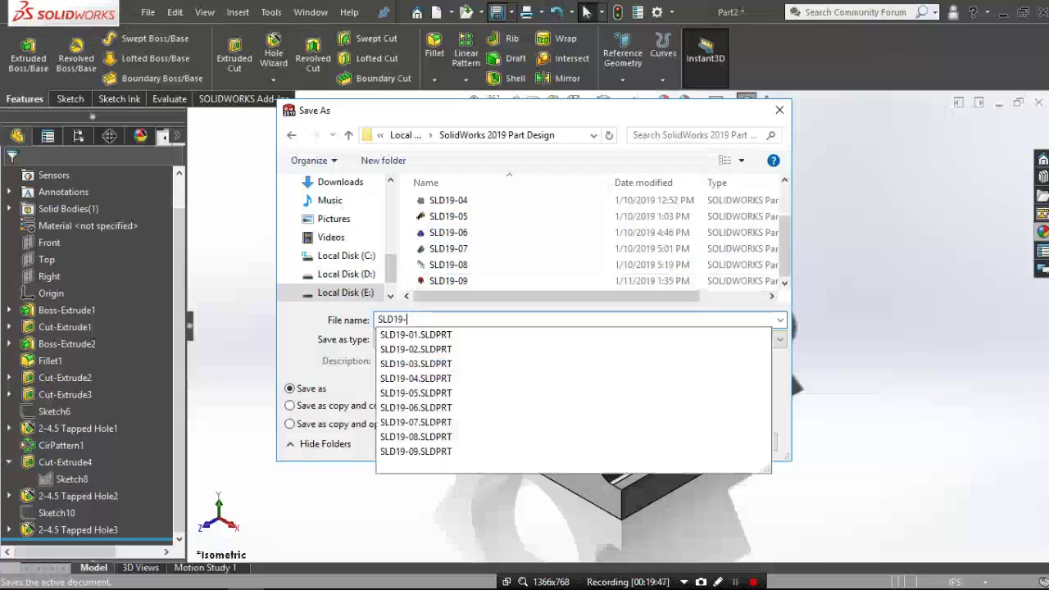
type("0")
key("Return")
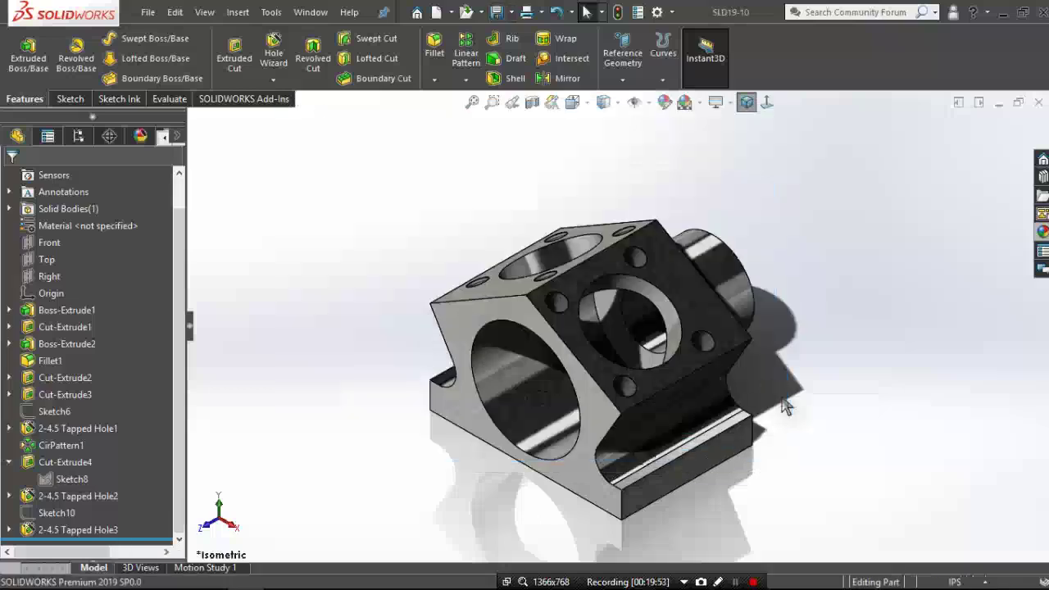
scroll(678, 363, "down", 2)
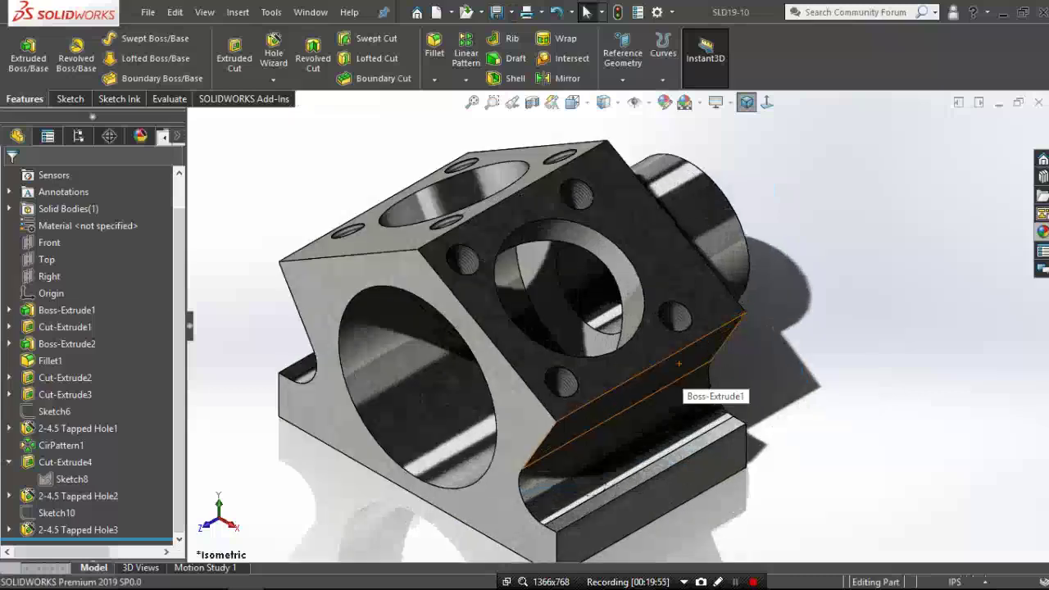
scroll(574, 287, "up", 2)
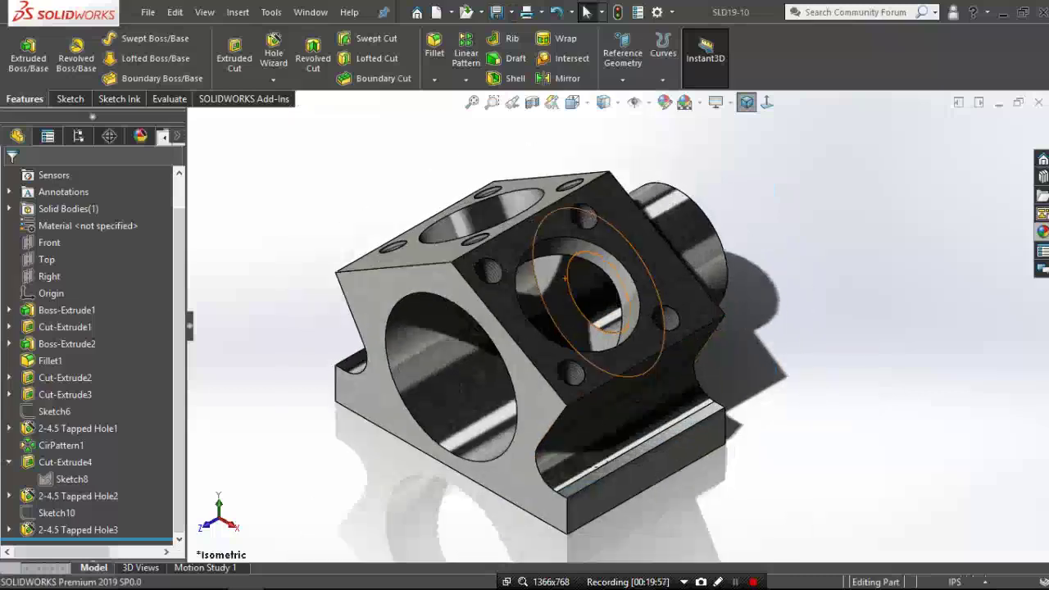